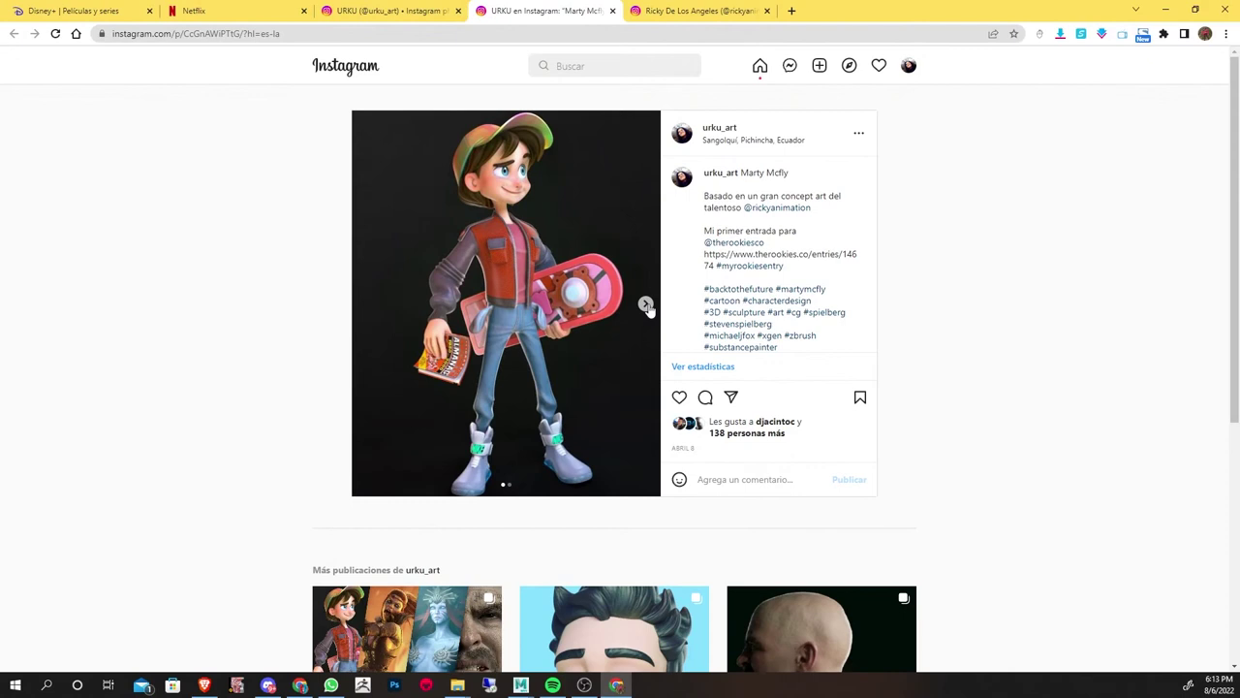
# View the original Marty McFly concept drawing in the carousel, then open the concept artist's profile
pyautogui.click(646, 304)
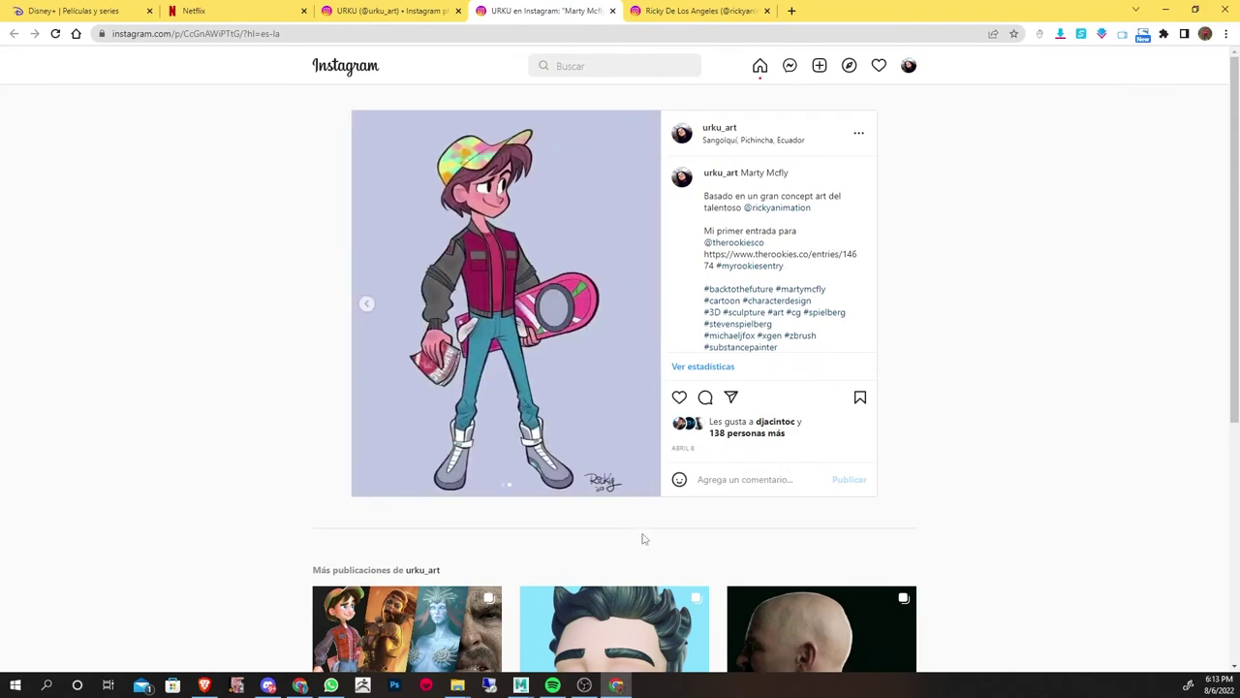
pyautogui.click(699, 11)
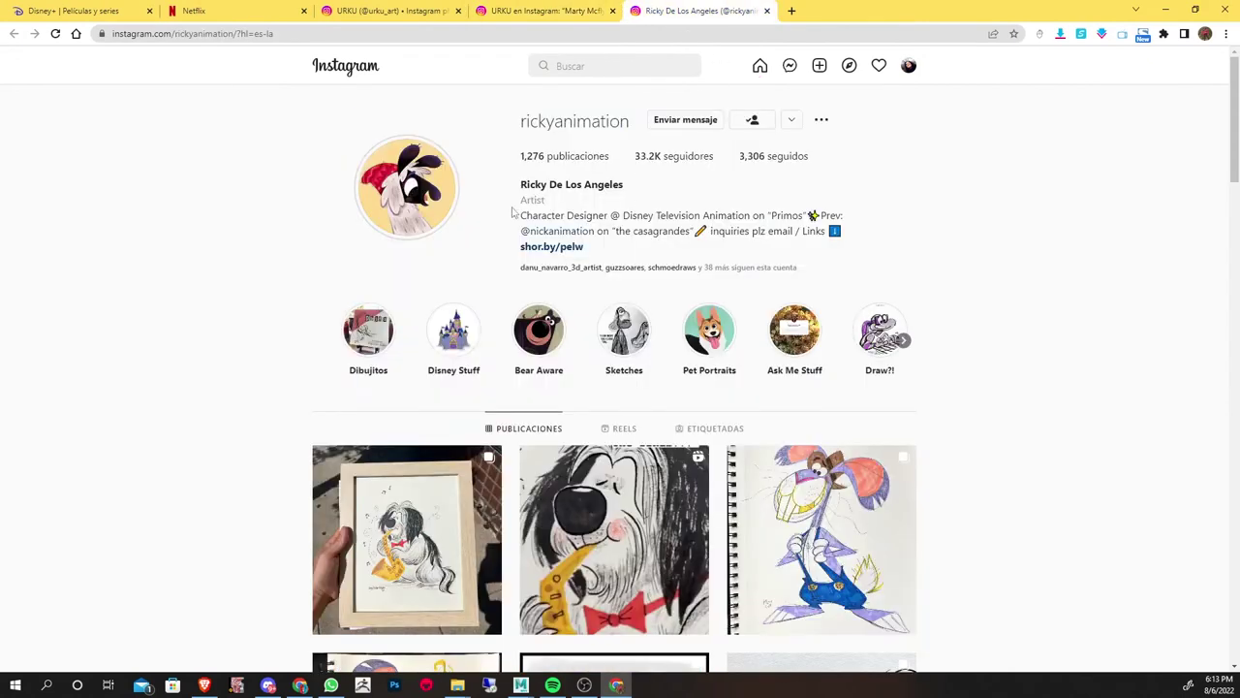
pyautogui.click(521, 685)
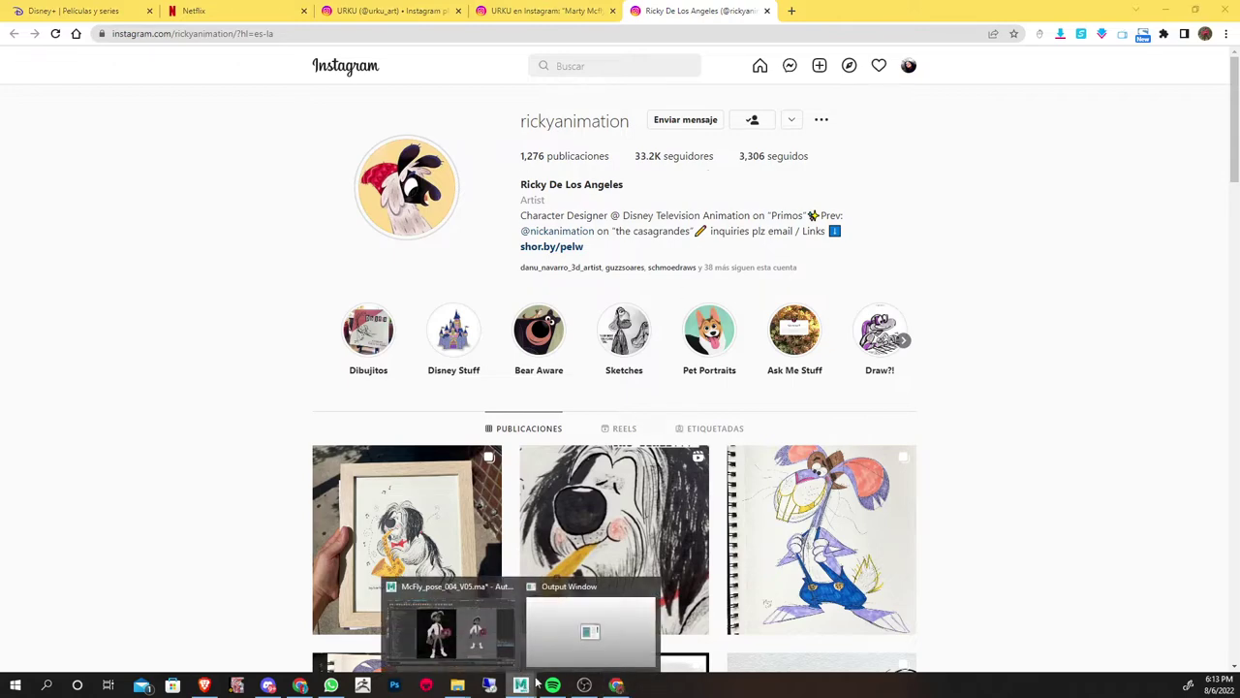
# Switch to the McFly_pose_004_V05 scene and inspect the null at the character's feet
pyautogui.click(490, 655)
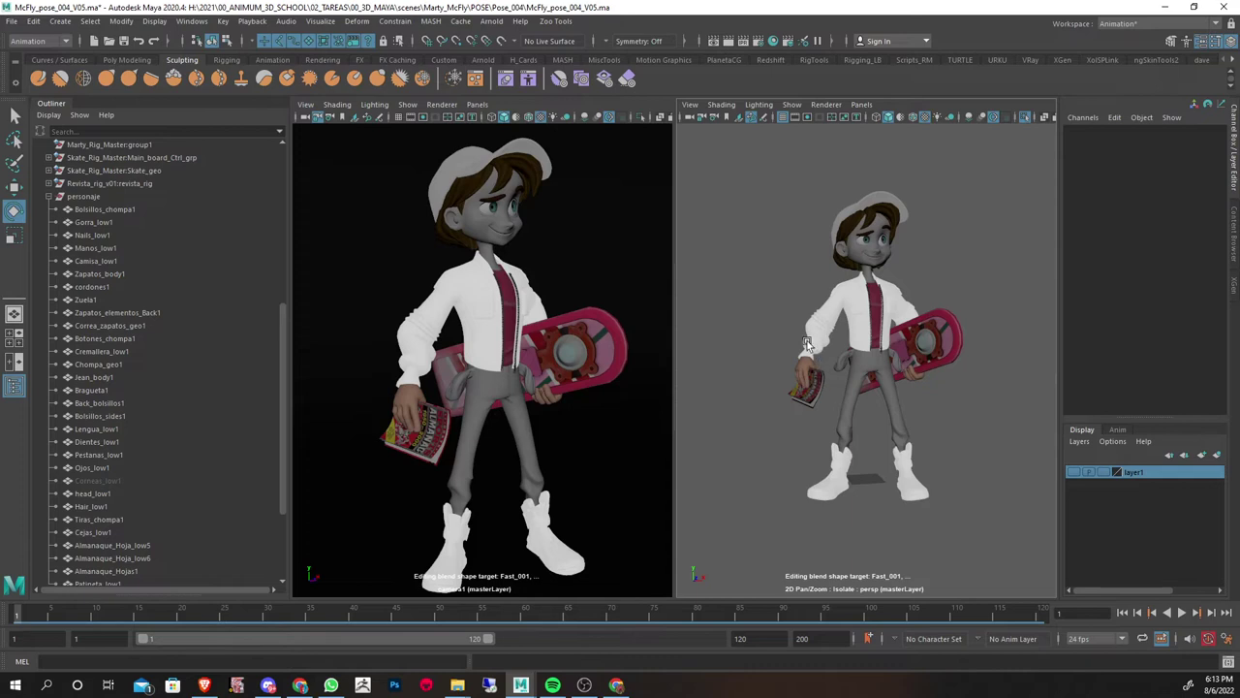
pyautogui.click(102, 197)
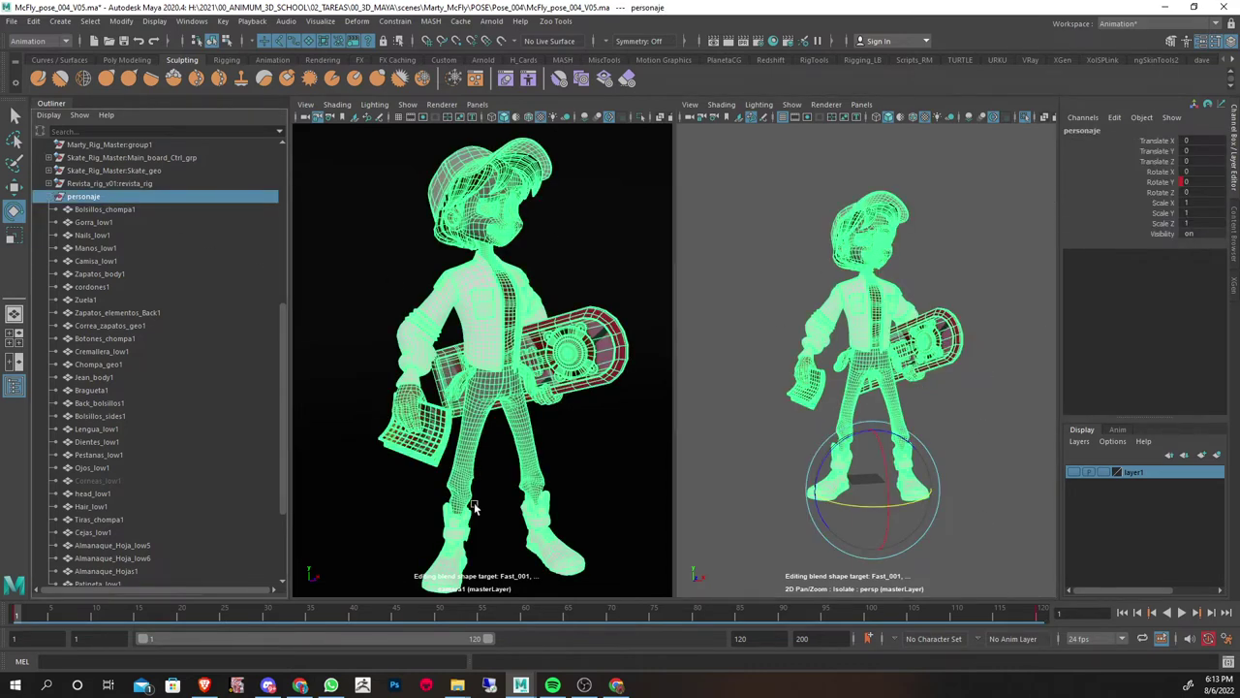
pyautogui.click(706, 255)
pyautogui.scroll(-2, 931, 459)
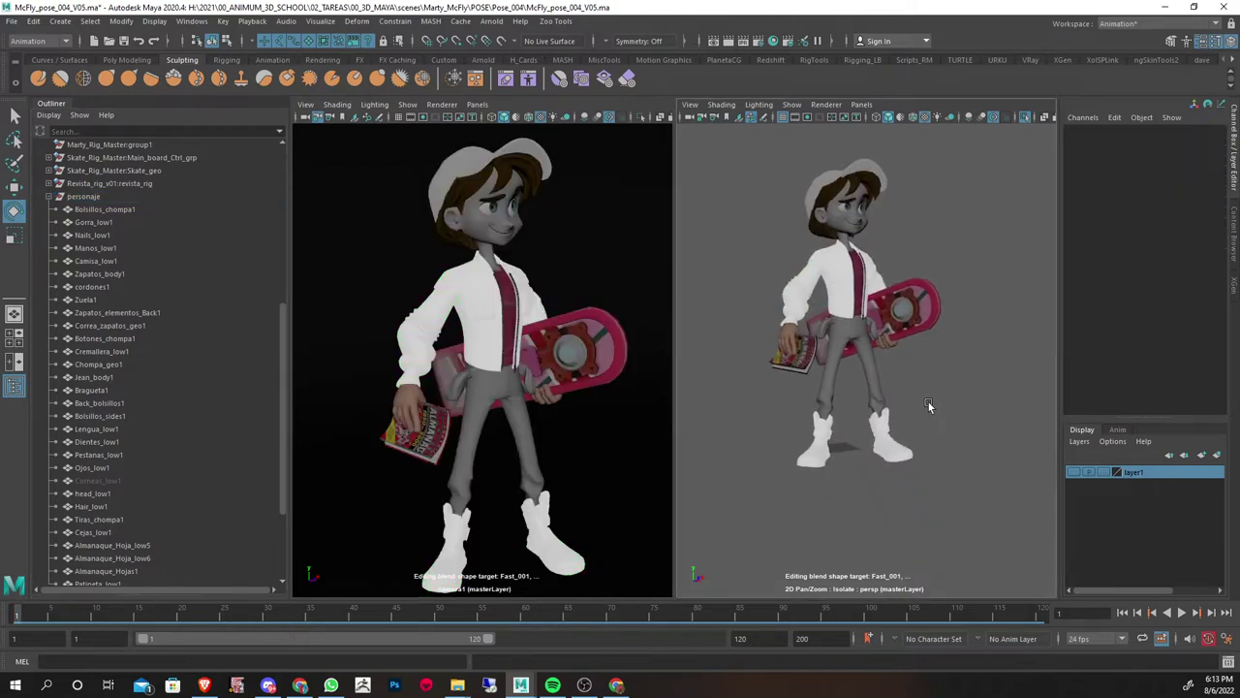
pyautogui.moveTo(927, 399)
pyautogui.mouseDown()
pyautogui.moveTo(805, 485)
pyautogui.moveTo(901, 473)
pyautogui.moveTo(825, 471)
pyautogui.moveTo(883, 484)
pyautogui.moveTo(819, 472)
pyautogui.mouseUp()
pyautogui.press('w')
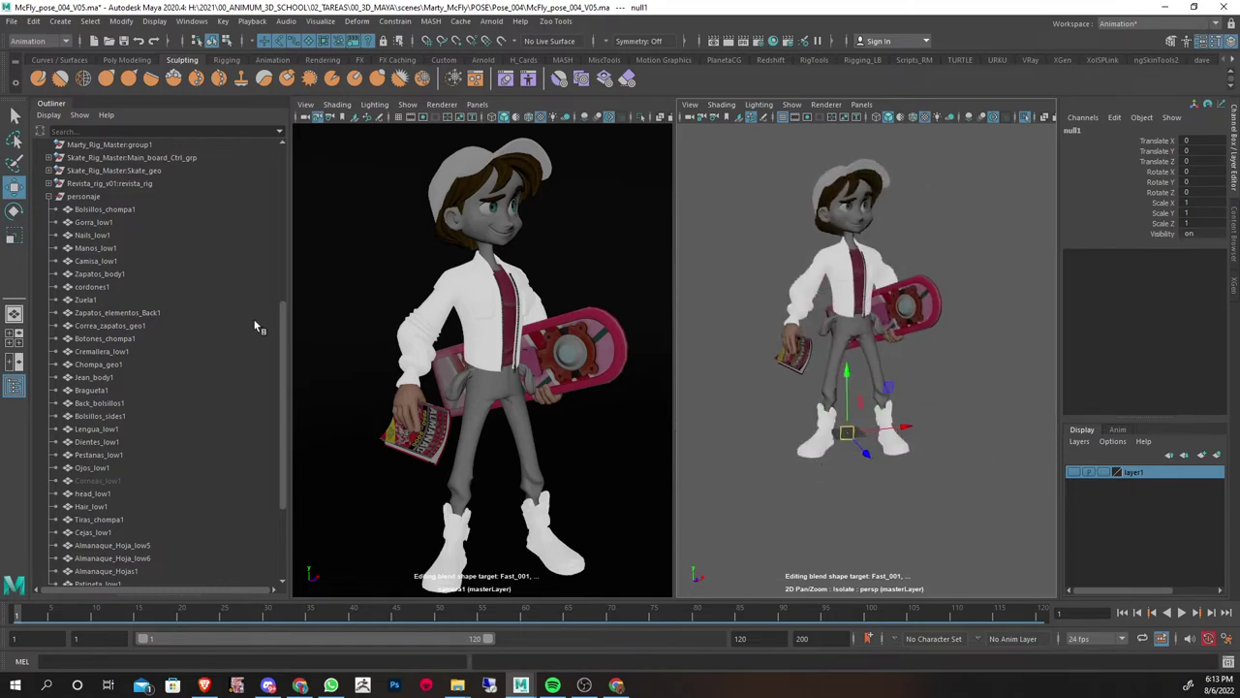
pyautogui.click(892, 443)
# Select the personaje group, orbit the right view, and scrub the timeline to preview its turn
pyautogui.click(109, 198)
pyautogui.moveTo(859, 407)
pyautogui.keyDown('alt'); pyautogui.mouseDown()
pyautogui.moveTo(962, 420)
pyautogui.moveTo(946, 428)
pyautogui.mouseUp(); pyautogui.keyUp('alt')
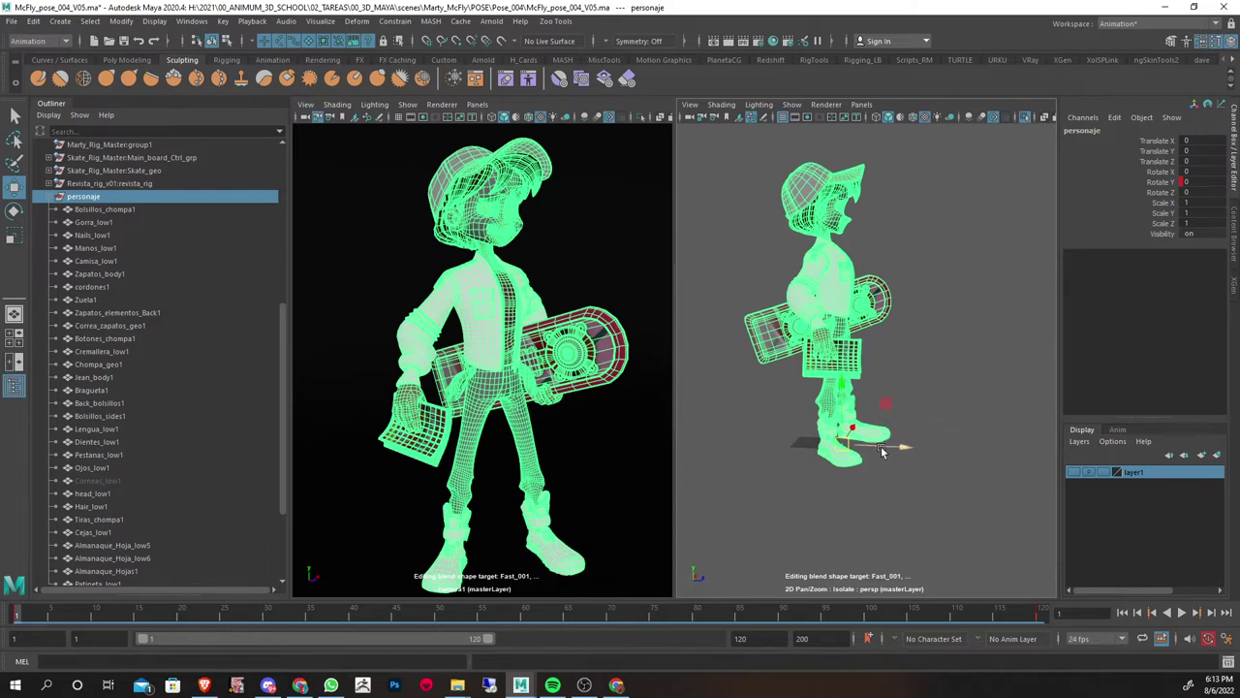
pyautogui.moveTo(907, 453); pyautogui.dragTo(937, 446)
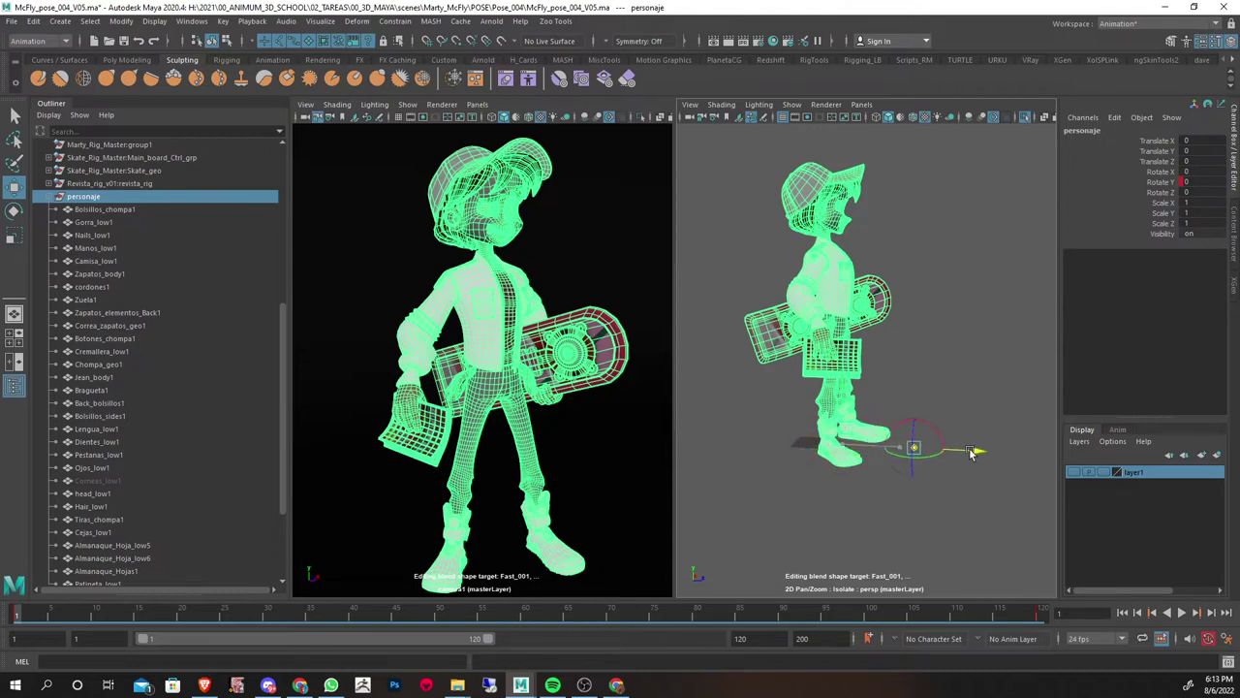
pyautogui.moveTo(943, 470)
pyautogui.keyDown('alt'); pyautogui.mouseDown()
pyautogui.moveTo(862, 501)
pyautogui.moveTo(872, 467)
pyautogui.moveTo(858, 499)
pyautogui.mouseUp(); pyautogui.keyUp('alt')
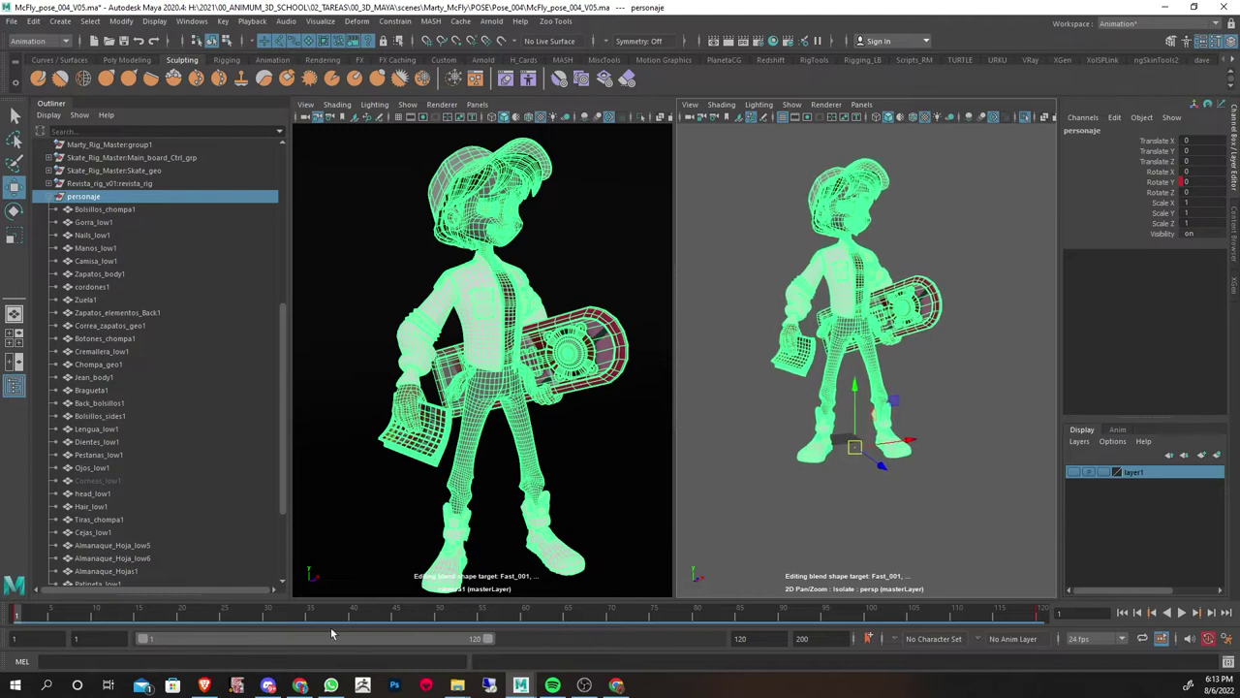
pyautogui.moveTo(27, 615); pyautogui.dragTo(1087, 629)
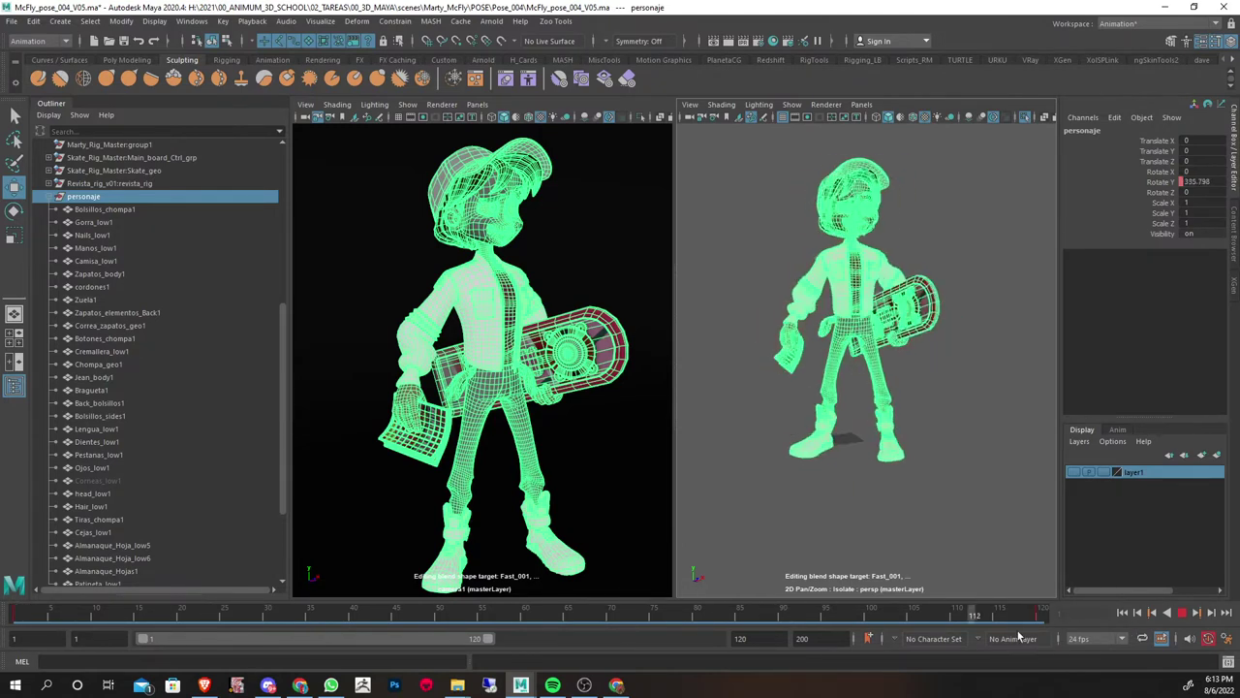
pyautogui.hotkey('alt', 'shift', 'v')
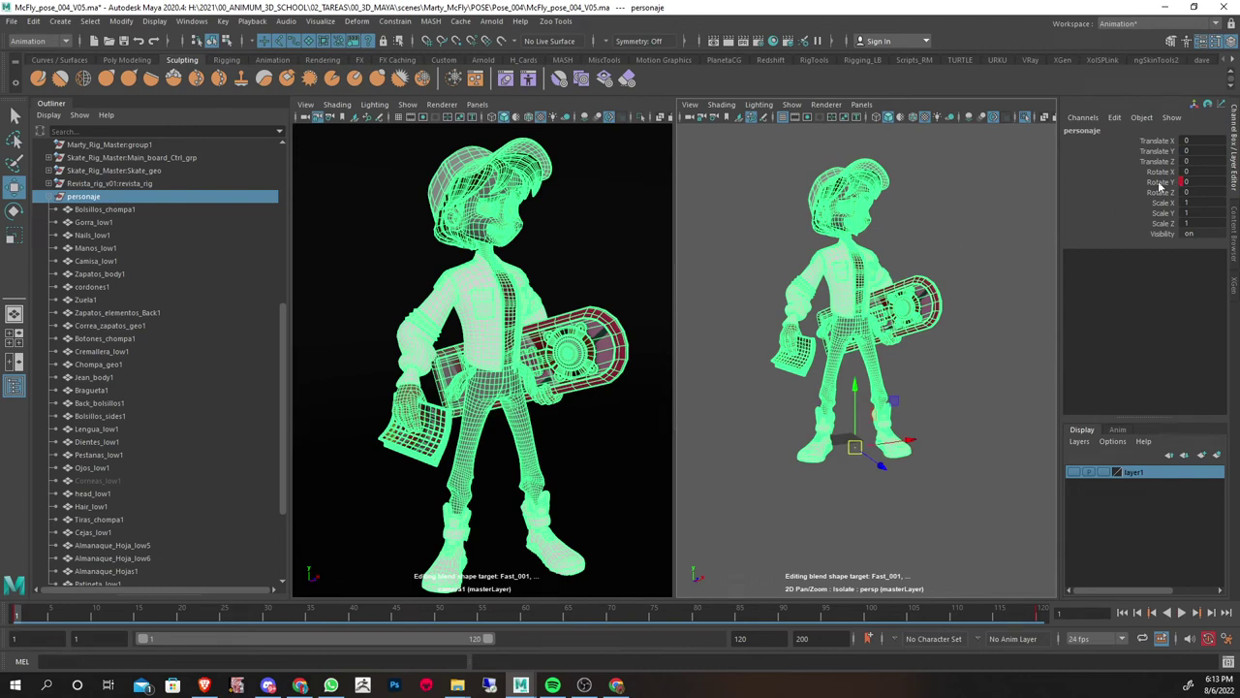
# Break personaje's Rotate Y connections and key Rotate Y at 0 on frame 1
pyautogui.click(1160, 182)
pyautogui.rightClick(1160, 190)
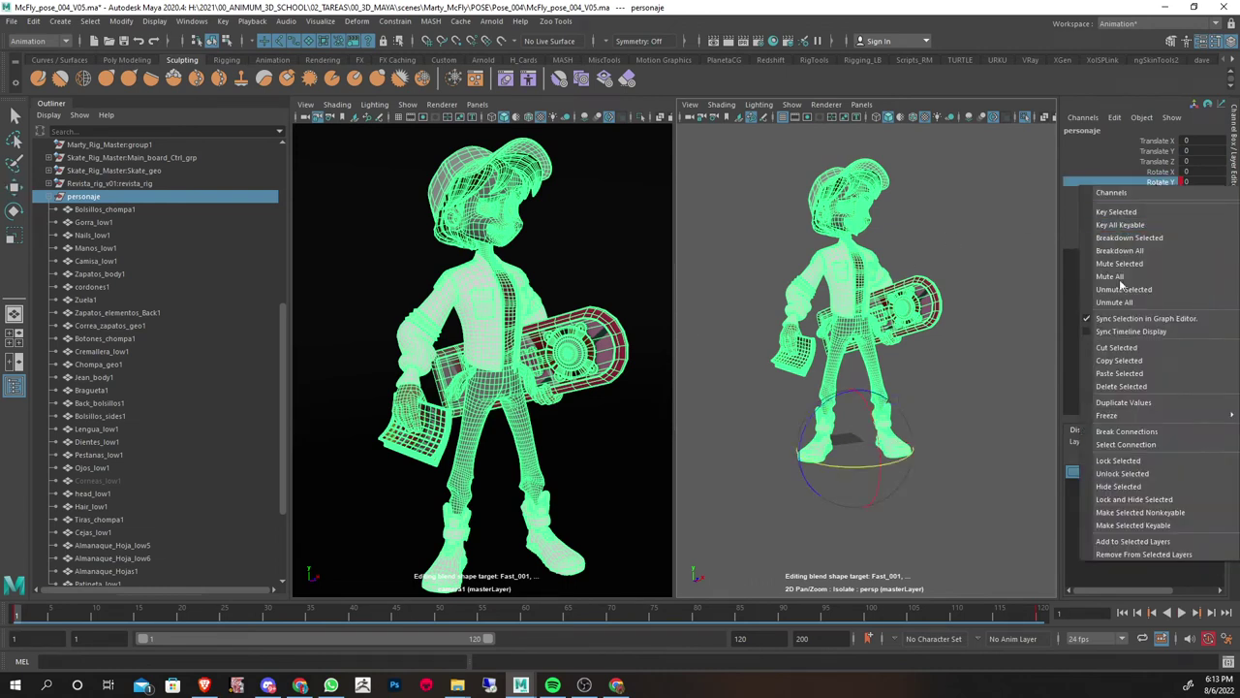
pyautogui.click(1109, 428)
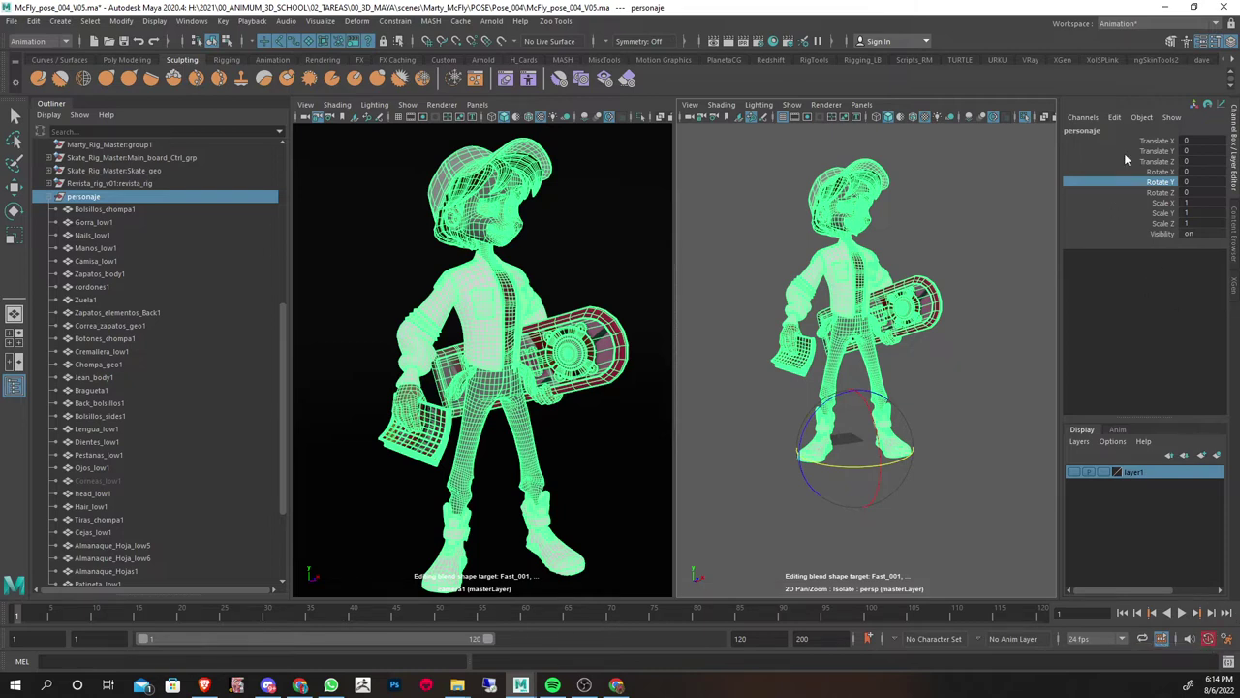
pyautogui.click(1137, 28)
pyautogui.click(1126, 155)
pyautogui.rightClick(1156, 185)
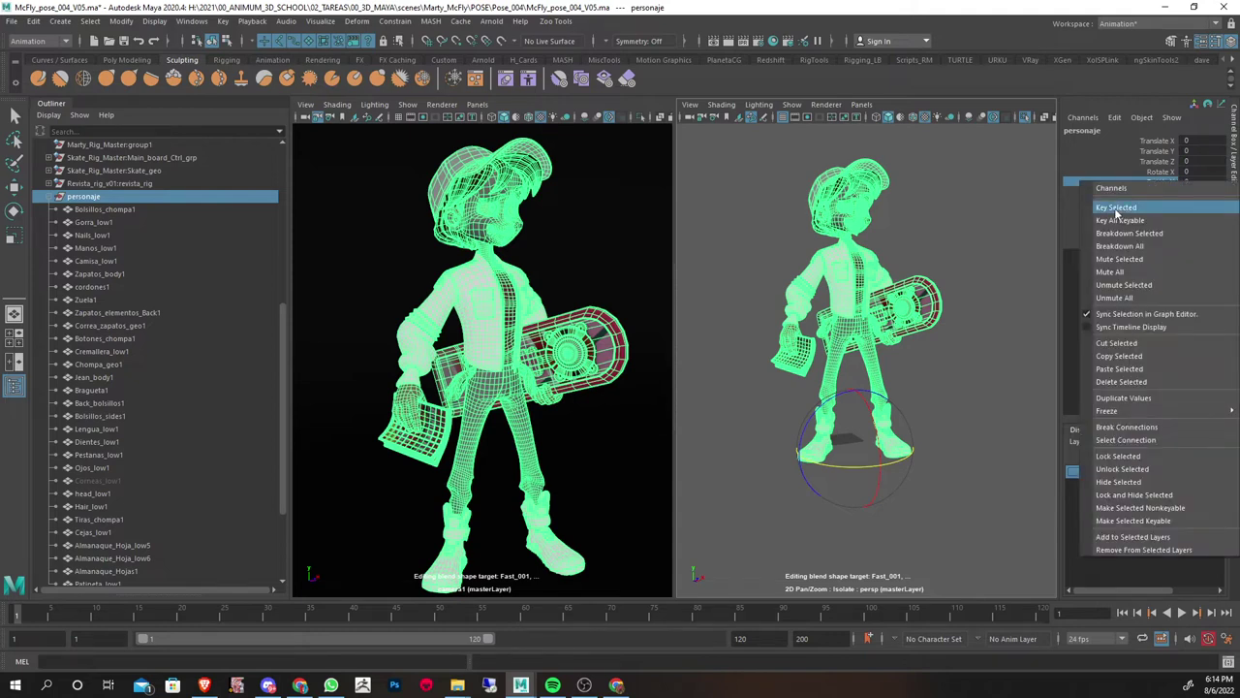
pyautogui.click(1117, 209)
# Set the playback end time to 120 frames, after trying 200 and 500
pyautogui.click(1049, 614)
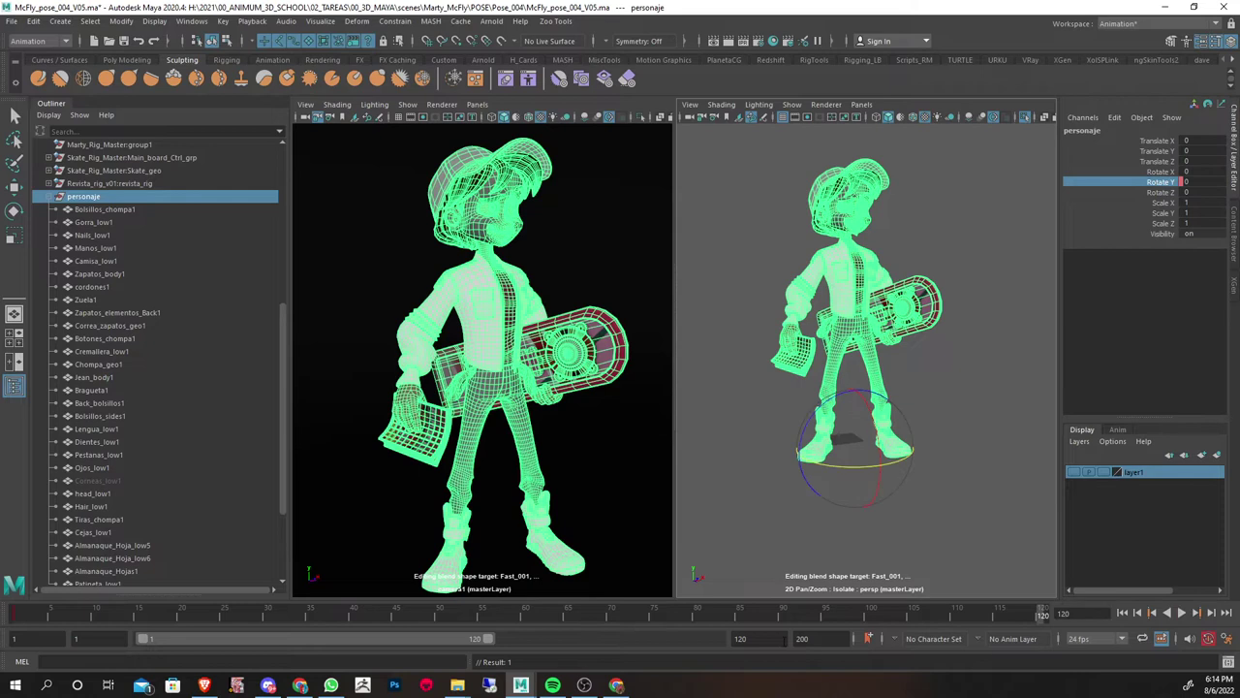
pyautogui.click(759, 639)
pyautogui.press('Return')
pyautogui.hotkey('alt', 'v')
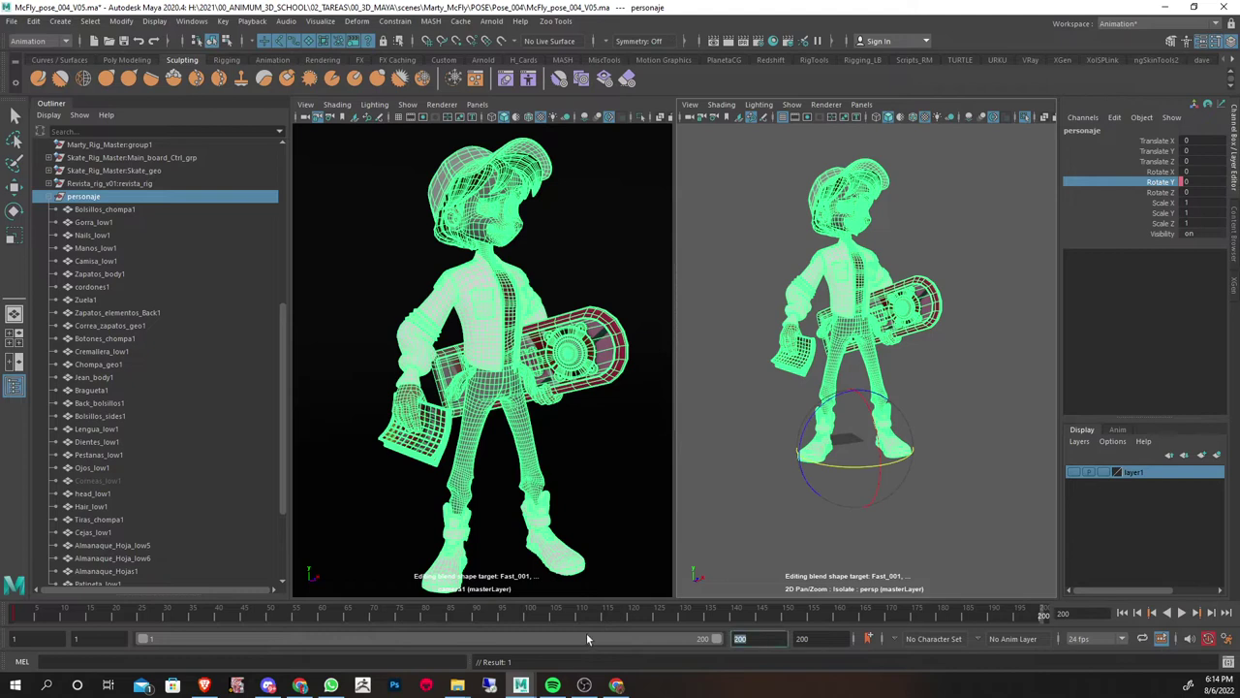
pyautogui.write('500')
pyautogui.press('Return')
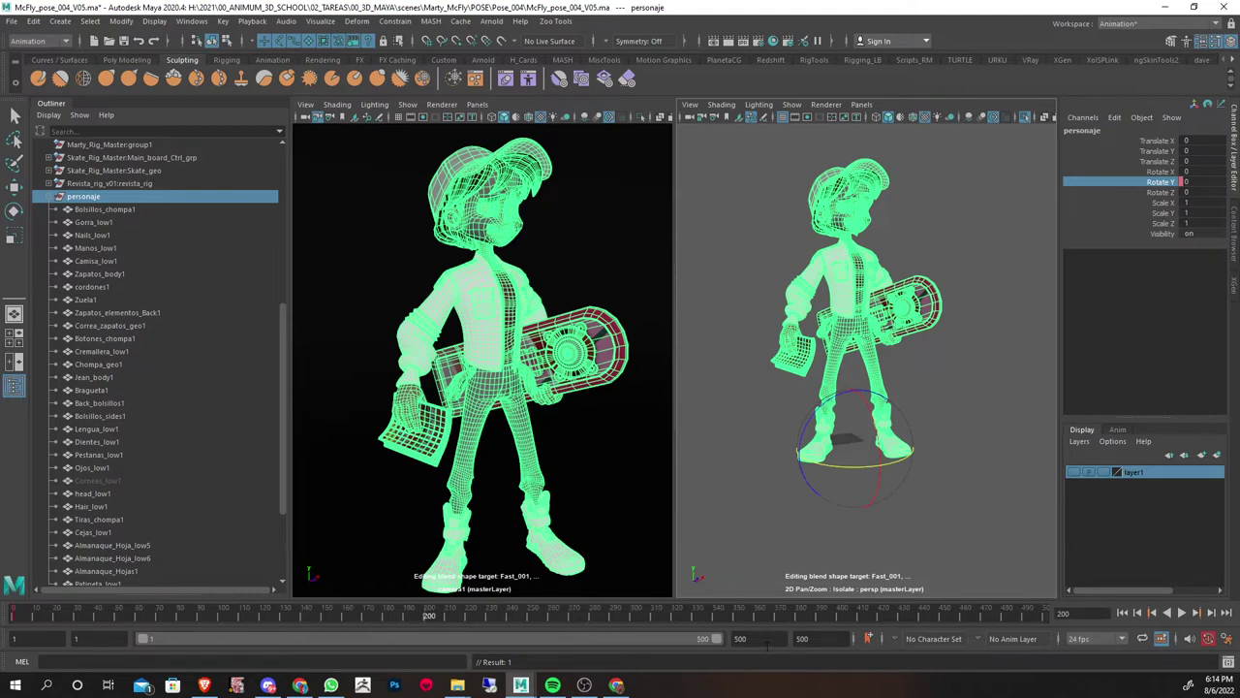
pyautogui.write('120')
pyautogui.press('Return')
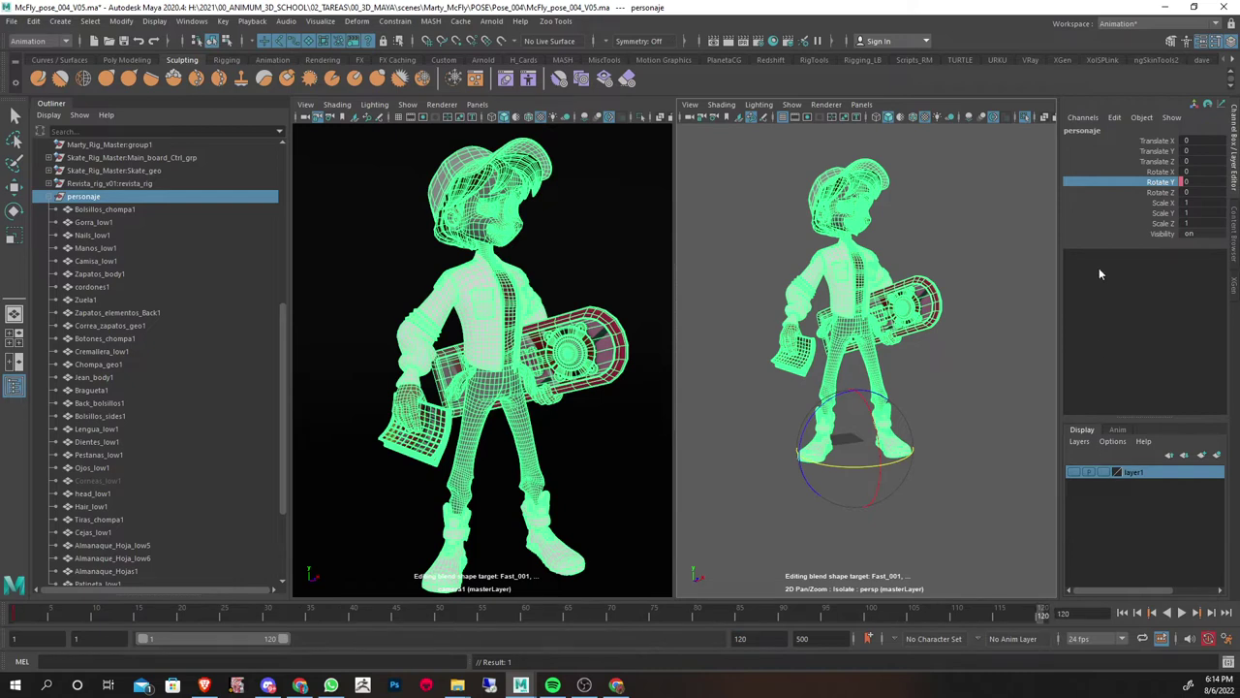
# Key Rotate Y at 360 on frame 120 and play the turntable
pyautogui.click(1203, 180)
pyautogui.write('360')
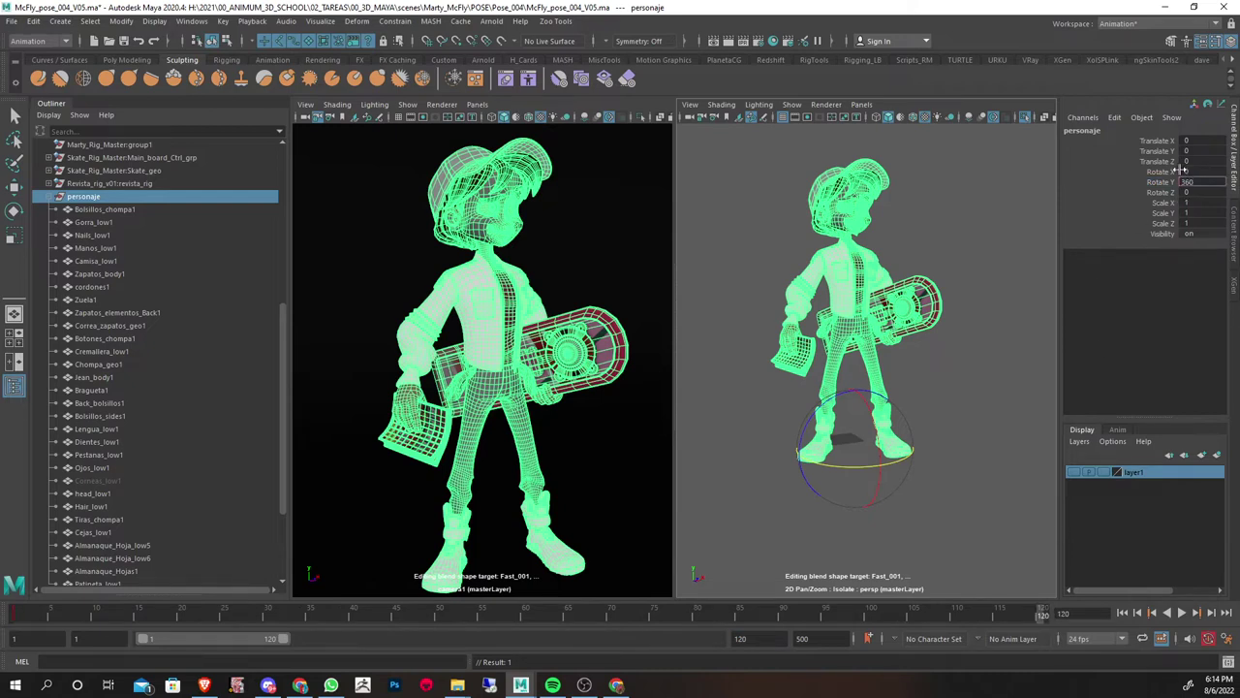
pyautogui.press('Return')
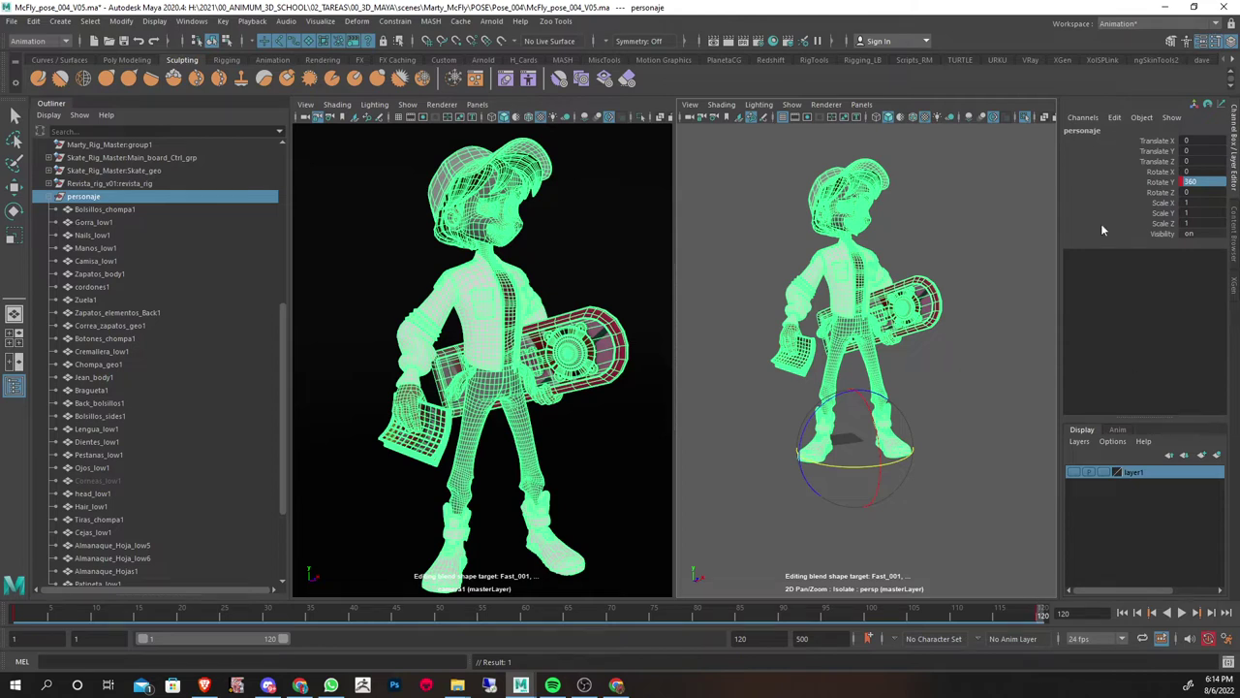
pyautogui.rightClick(1155, 183)
pyautogui.click(1124, 204)
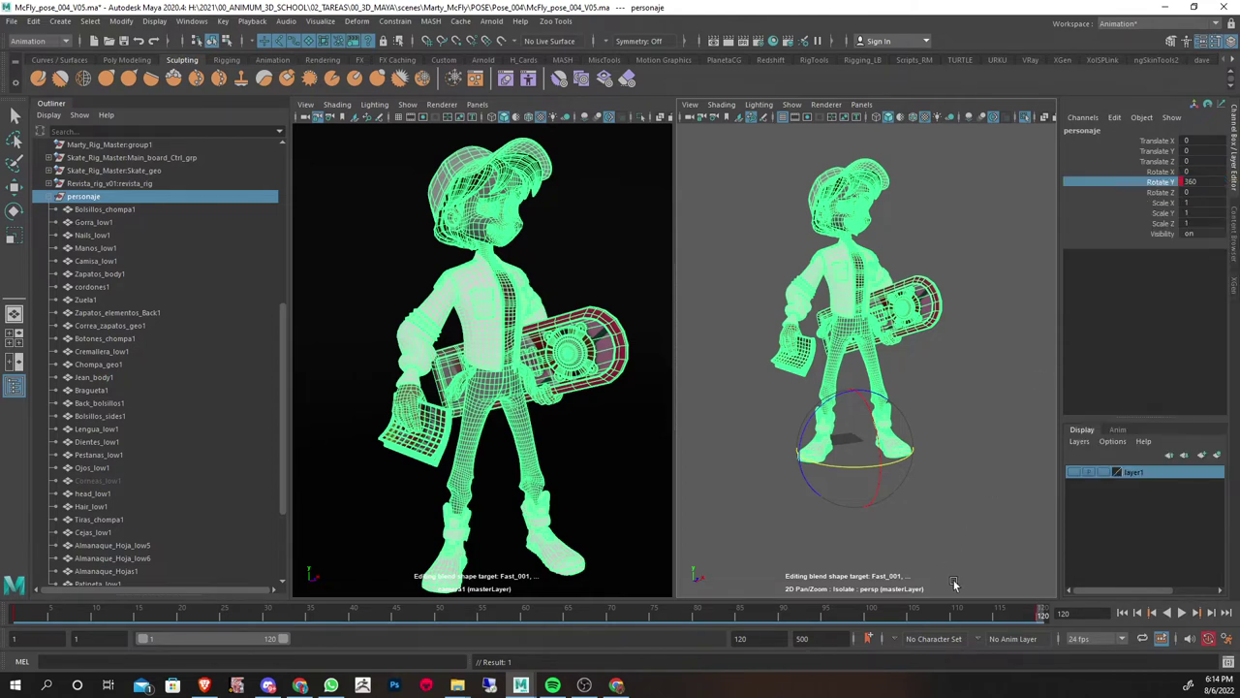
pyautogui.hotkey('alt', 'v')
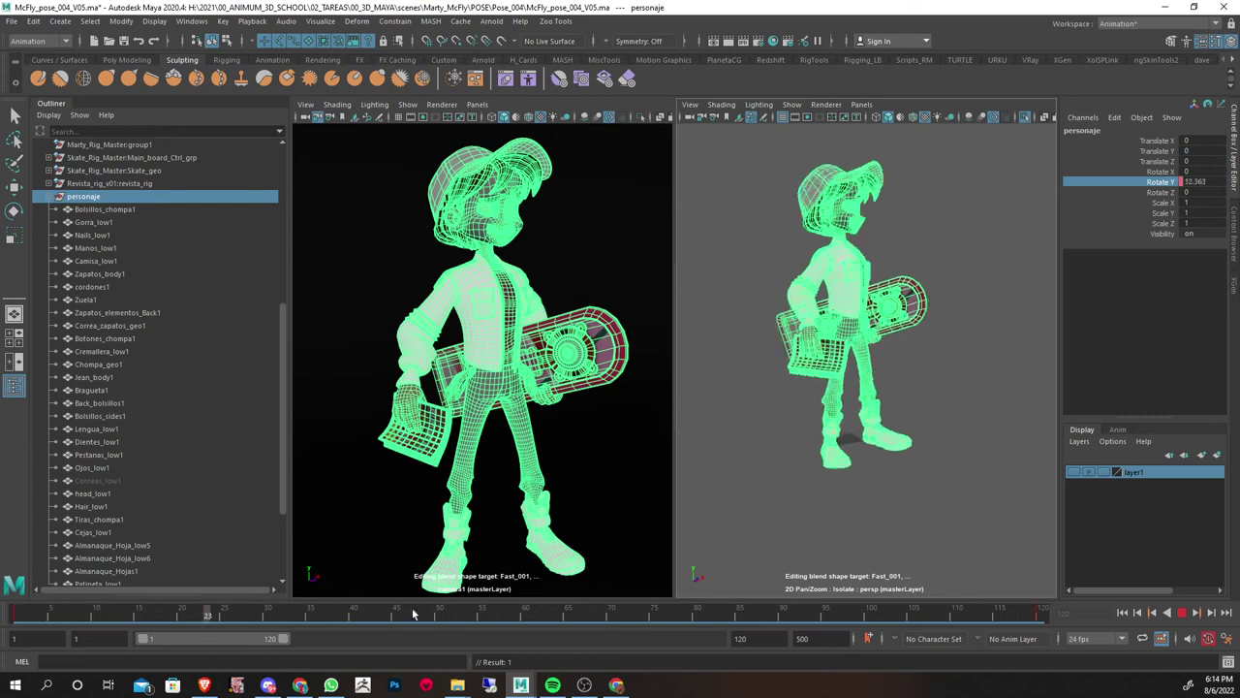
# Render an H.264 playblast of the turntable from the Time Slider as Mcfly_turntable_2022
pyautogui.press('Escape')
pyautogui.click(752, 438)
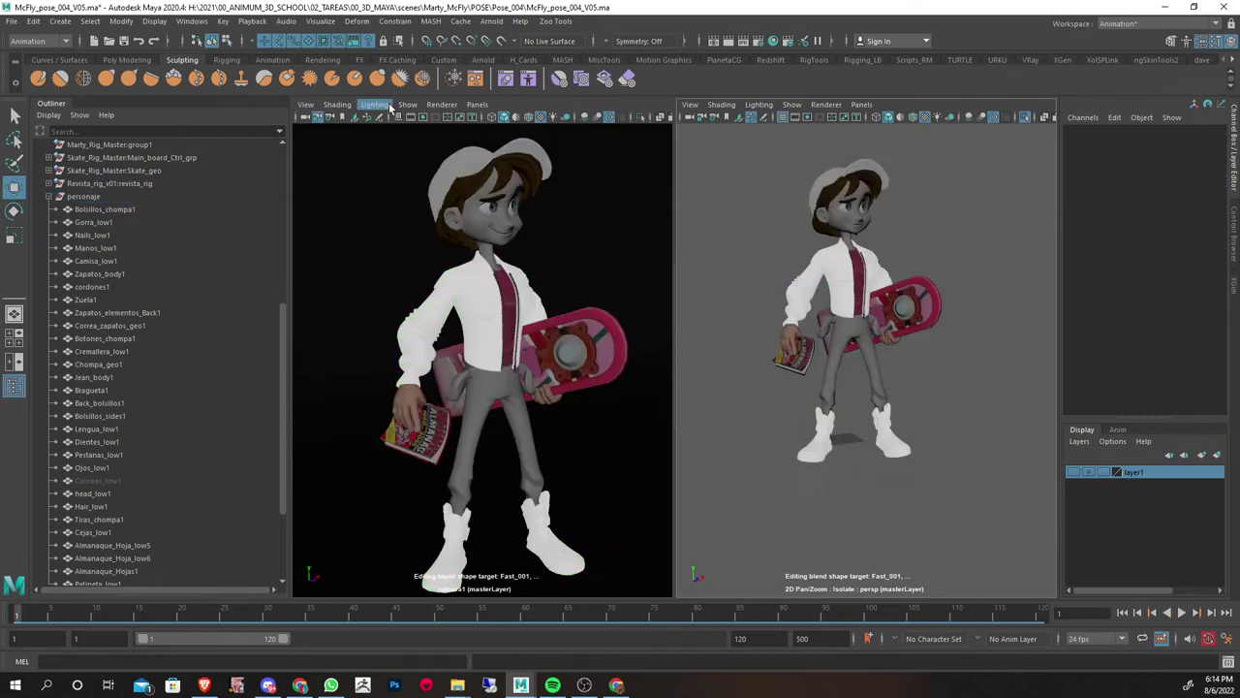
pyautogui.rightClick(452, 613)
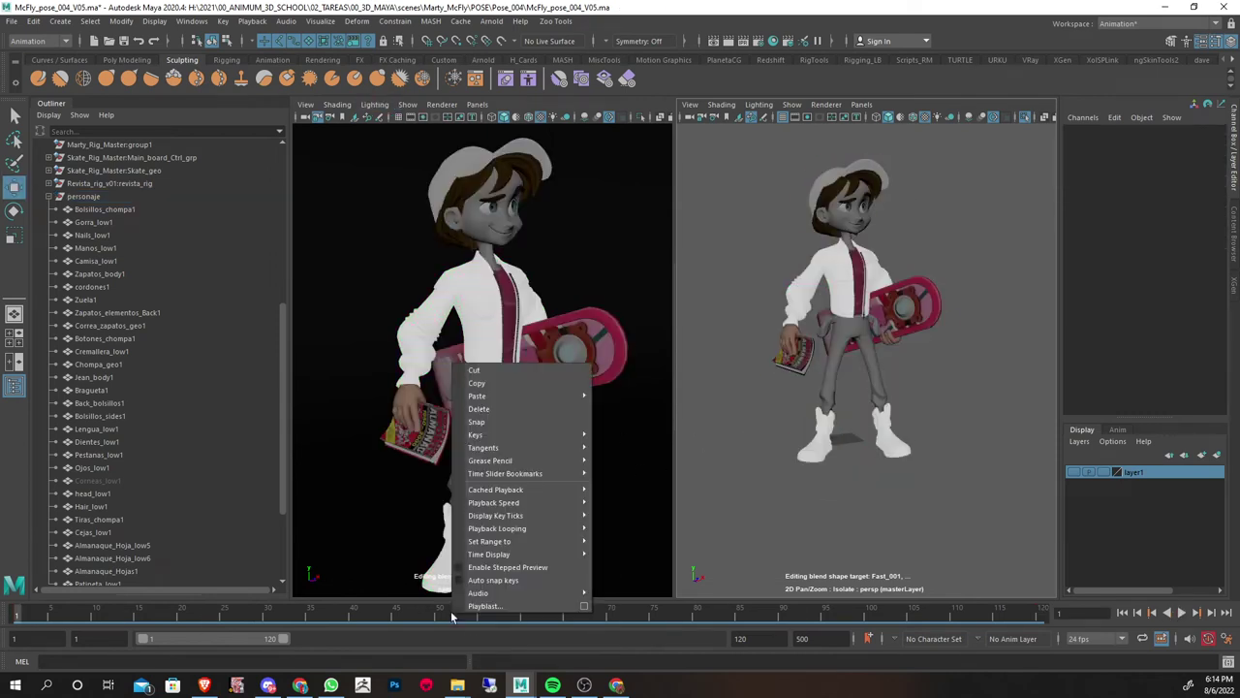
pyautogui.click(585, 608)
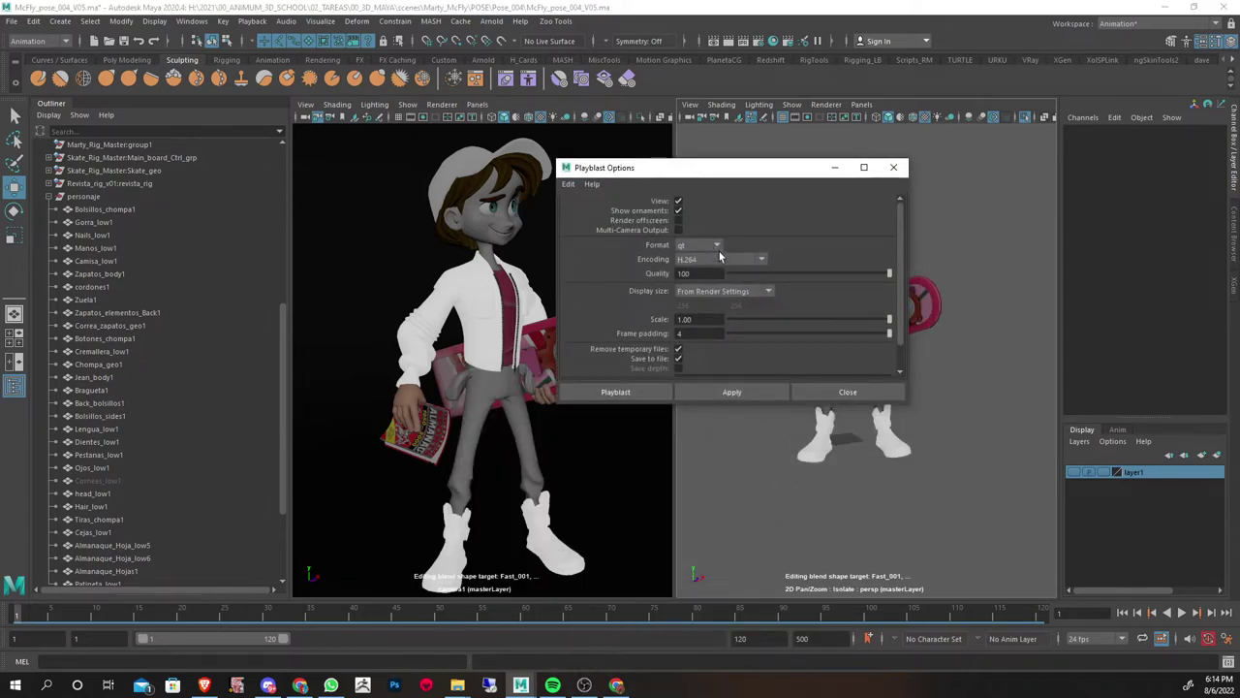
pyautogui.moveTo(695, 407)
pyautogui.mouseDown()
pyautogui.moveTo(696, 463)
pyautogui.moveTo(717, 487)
pyautogui.mouseUp()
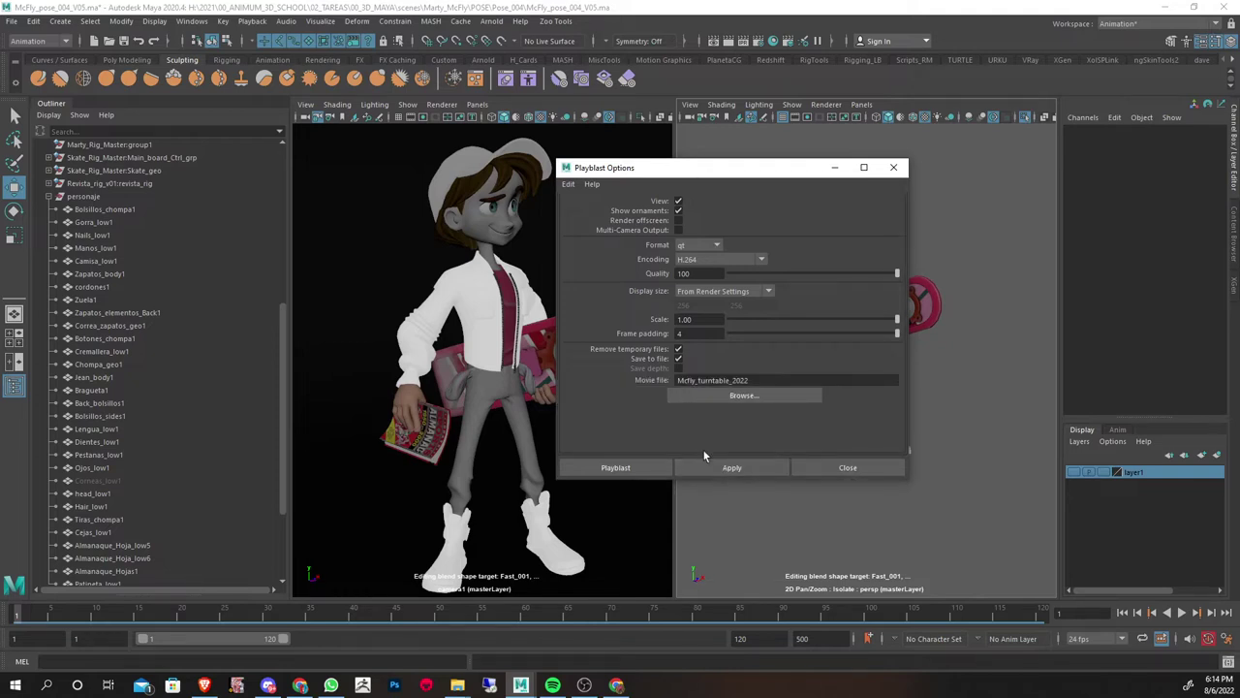
pyautogui.click(636, 468)
pyautogui.click(599, 345)
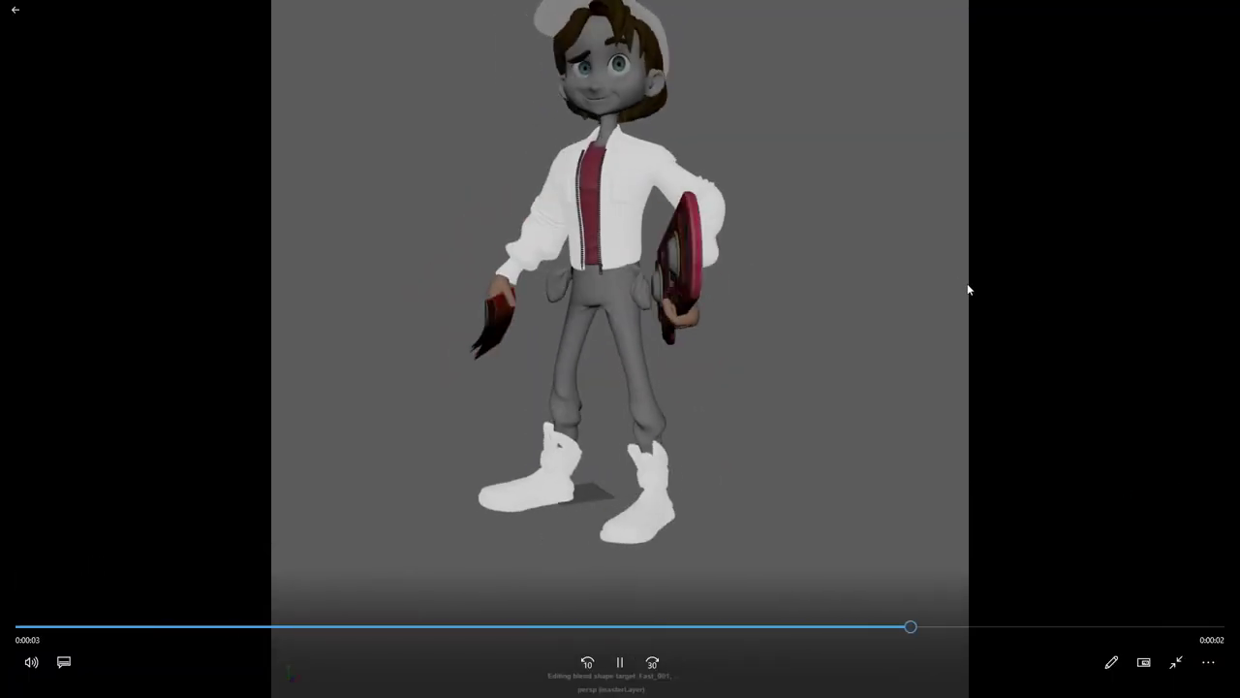
# Set the turntable video to repeat, replay it, then close Movies & TV
pyautogui.press('Escape')
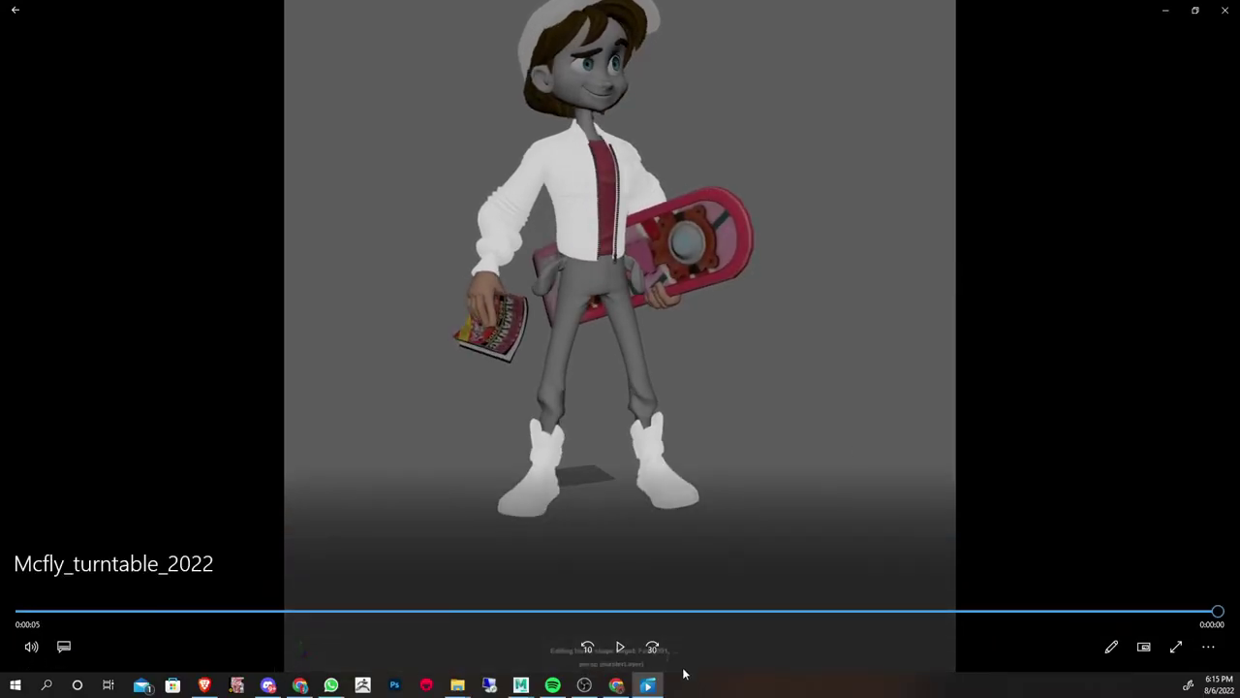
pyautogui.click(1209, 646)
pyautogui.click(1178, 595)
pyautogui.click(620, 646)
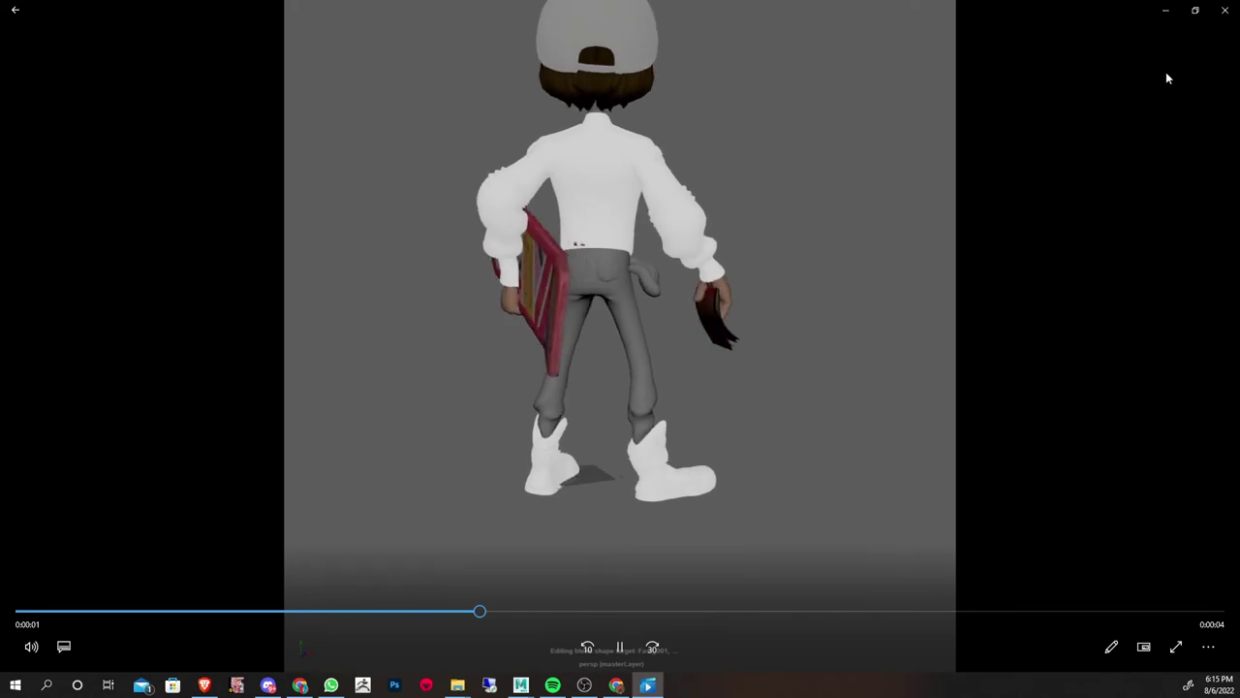
pyautogui.click(1225, 9)
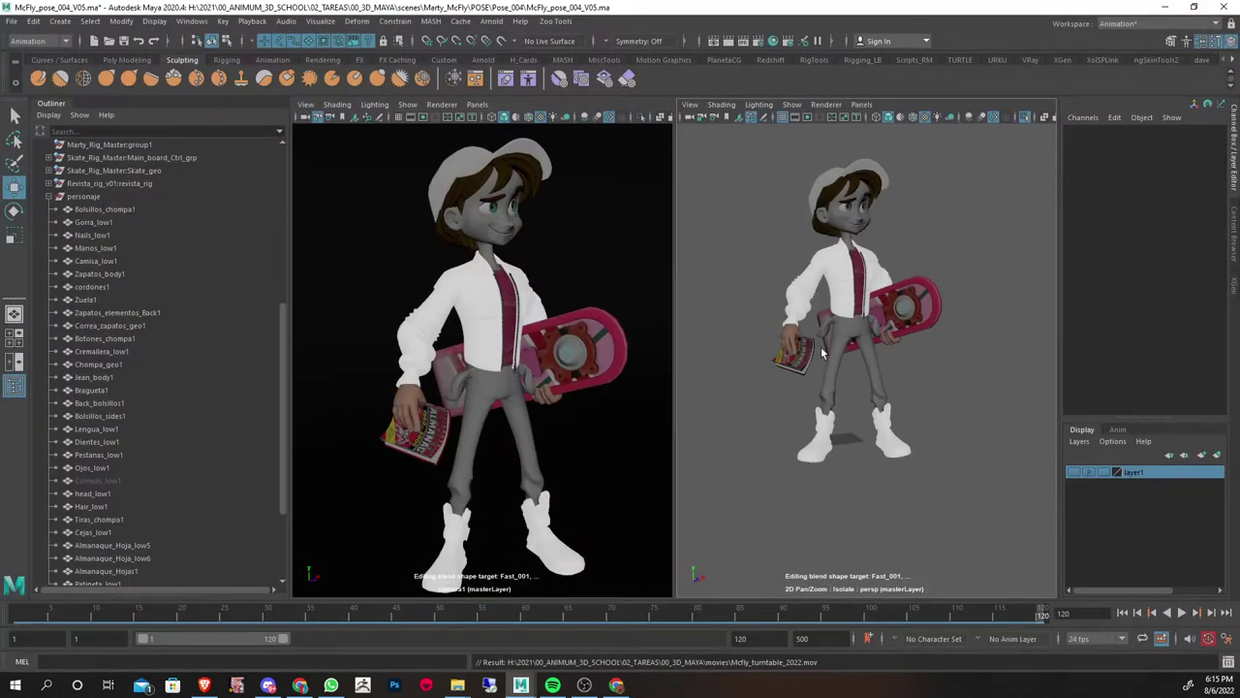
# Toggle the resolution gate on and off, then select personaje in the Outliner
pyautogui.click(818, 116)
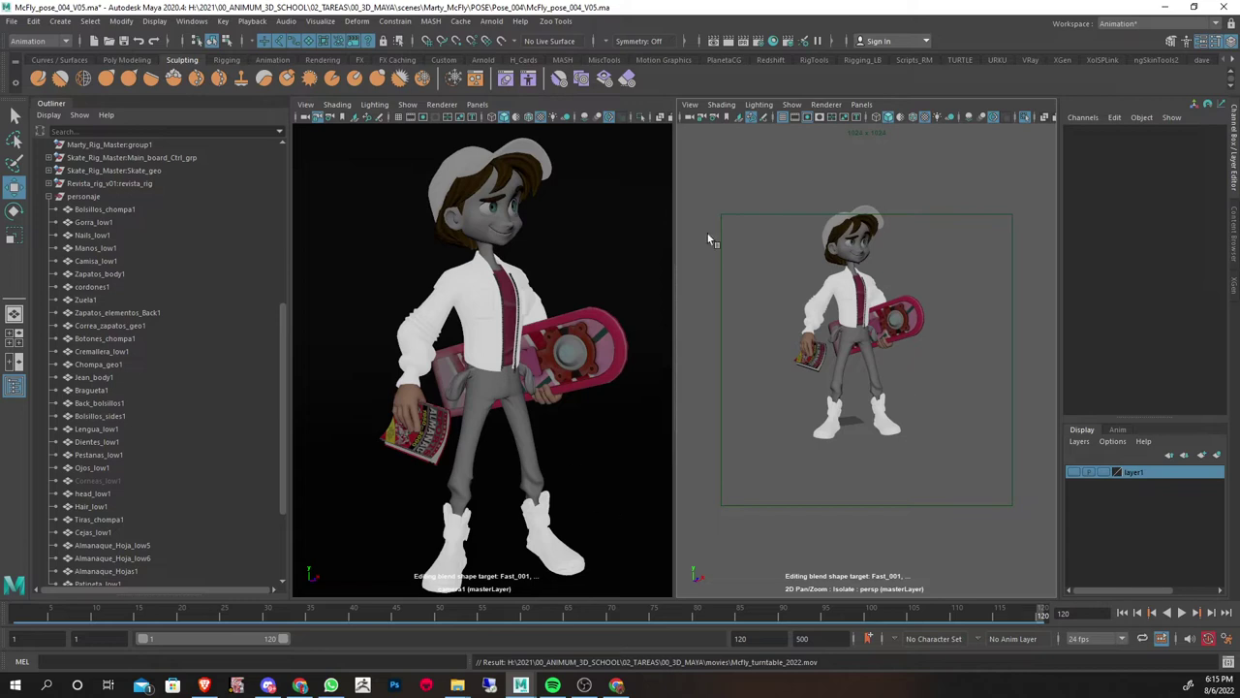
pyautogui.click(814, 117)
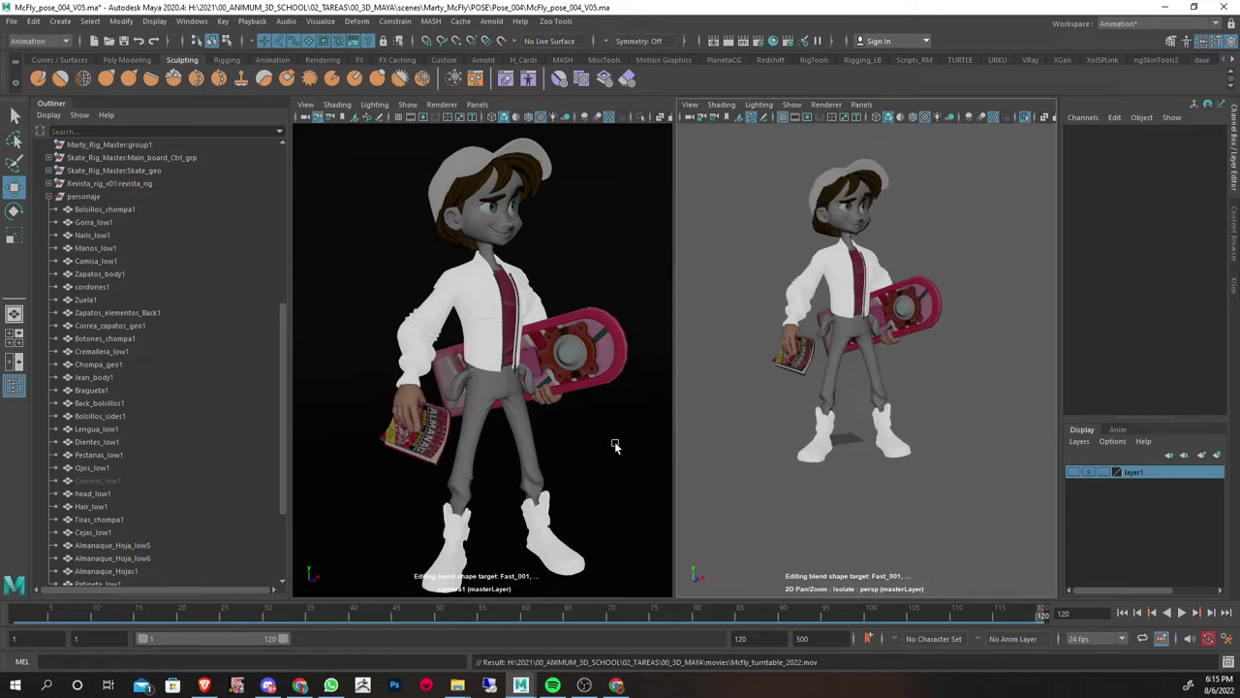
pyautogui.click(598, 443)
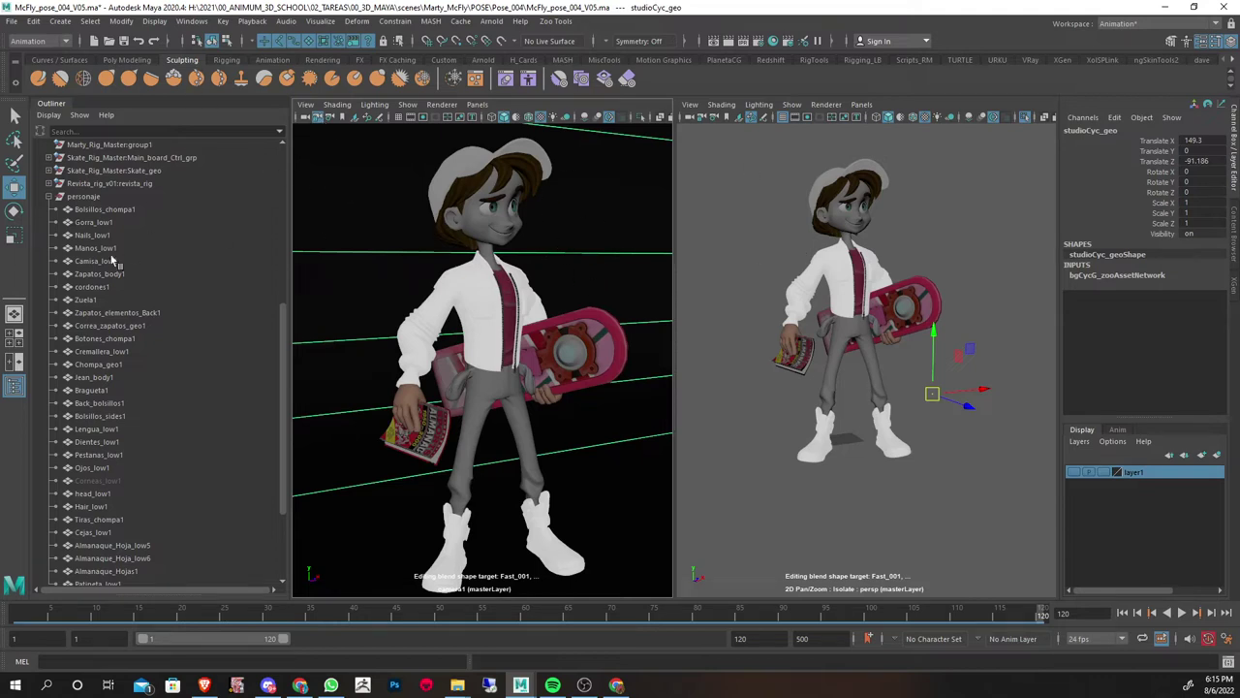
pyautogui.click(85, 197)
pyautogui.click(192, 21)
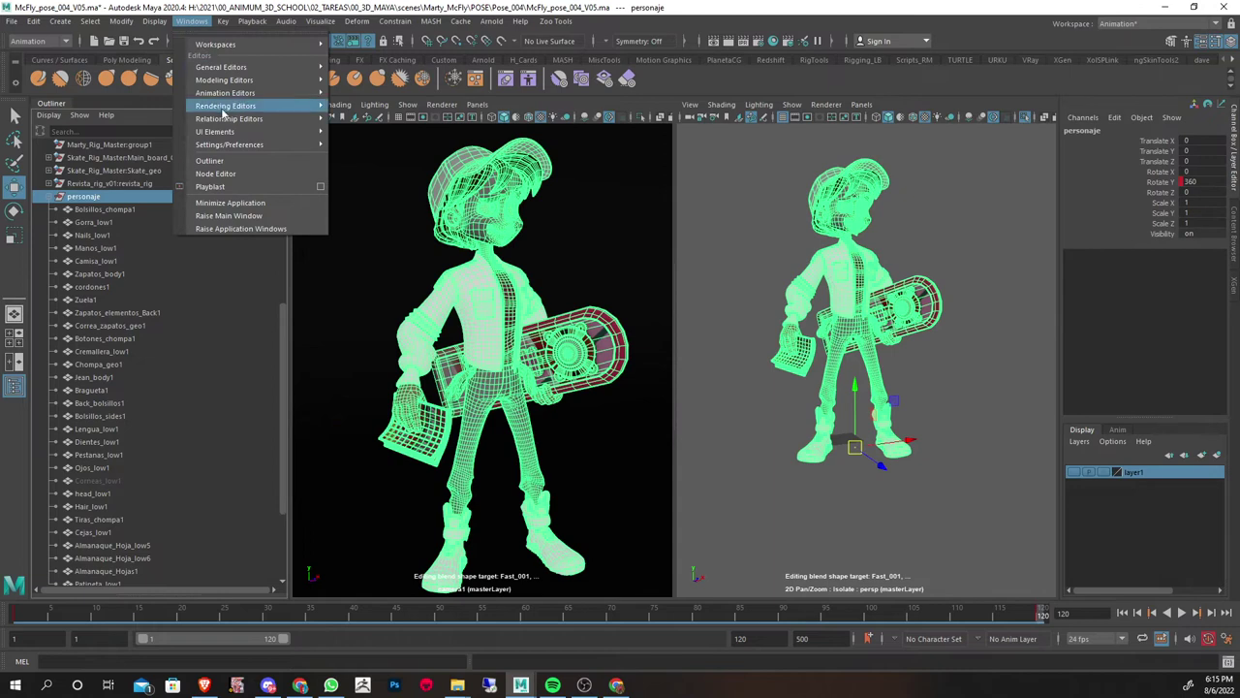
pyautogui.moveTo(225, 93)
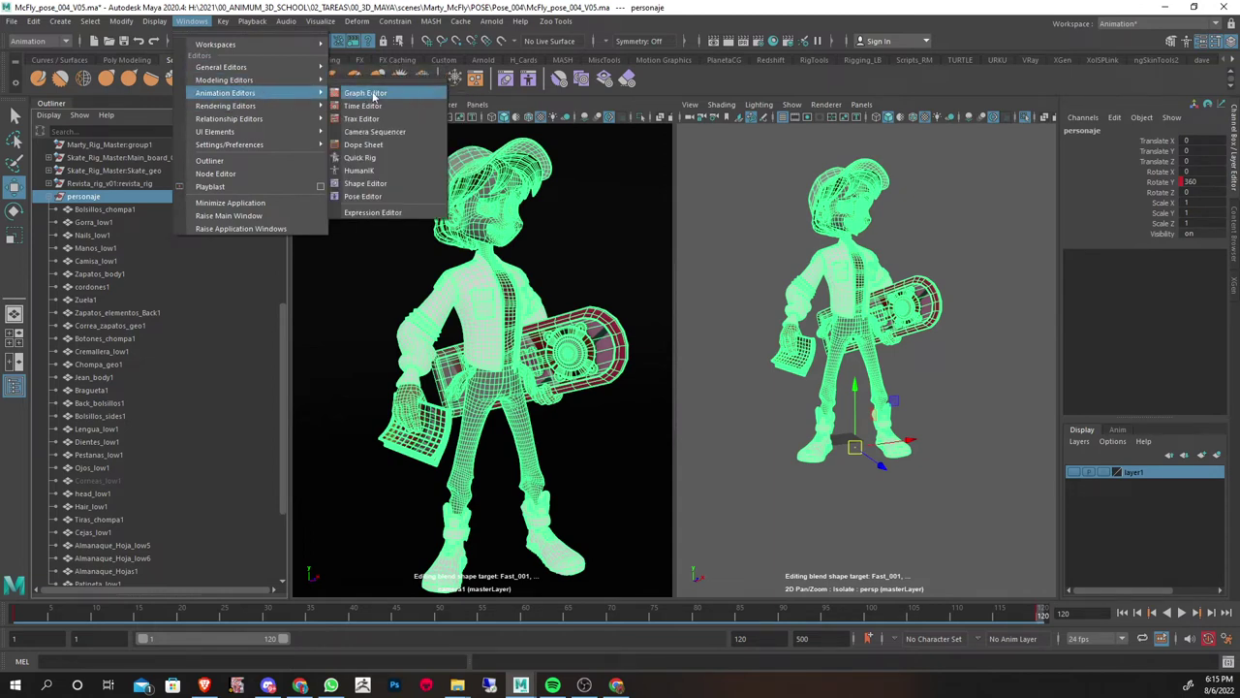
# In the Graph Editor, make both Rotate Y keys linear for a constant-speed spin
pyautogui.click(373, 94)
pyautogui.moveTo(928, 666); pyautogui.dragTo(465, 133)
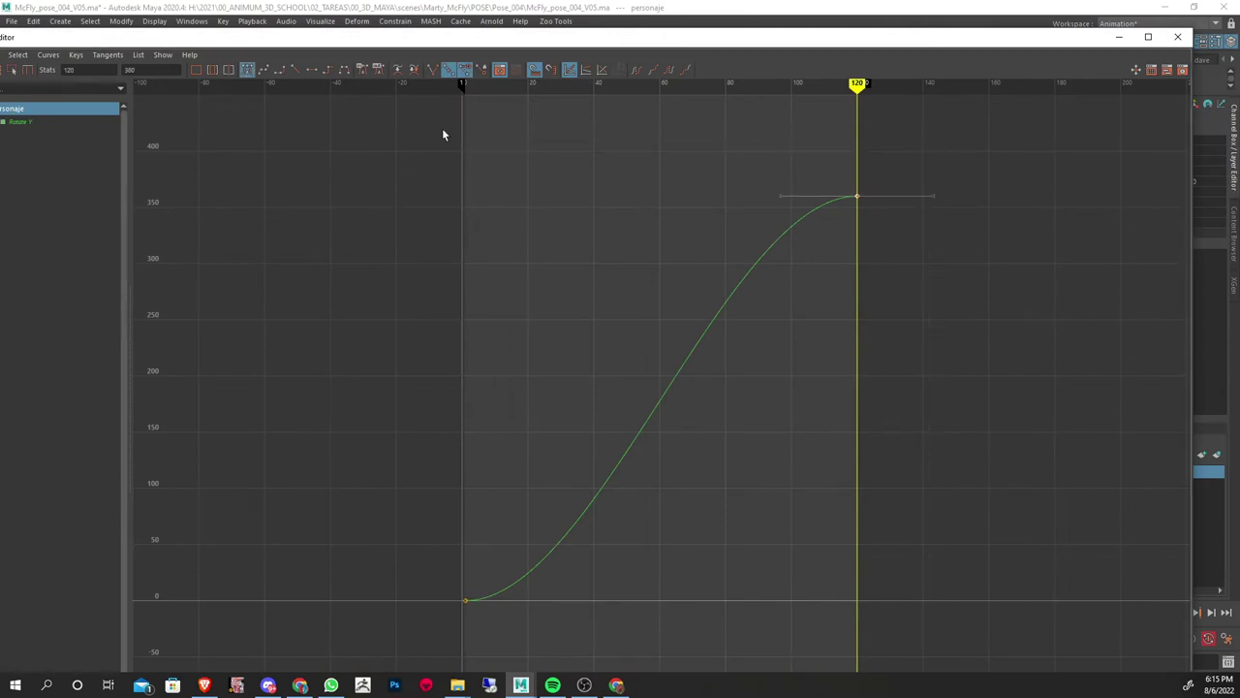
pyautogui.click(293, 70)
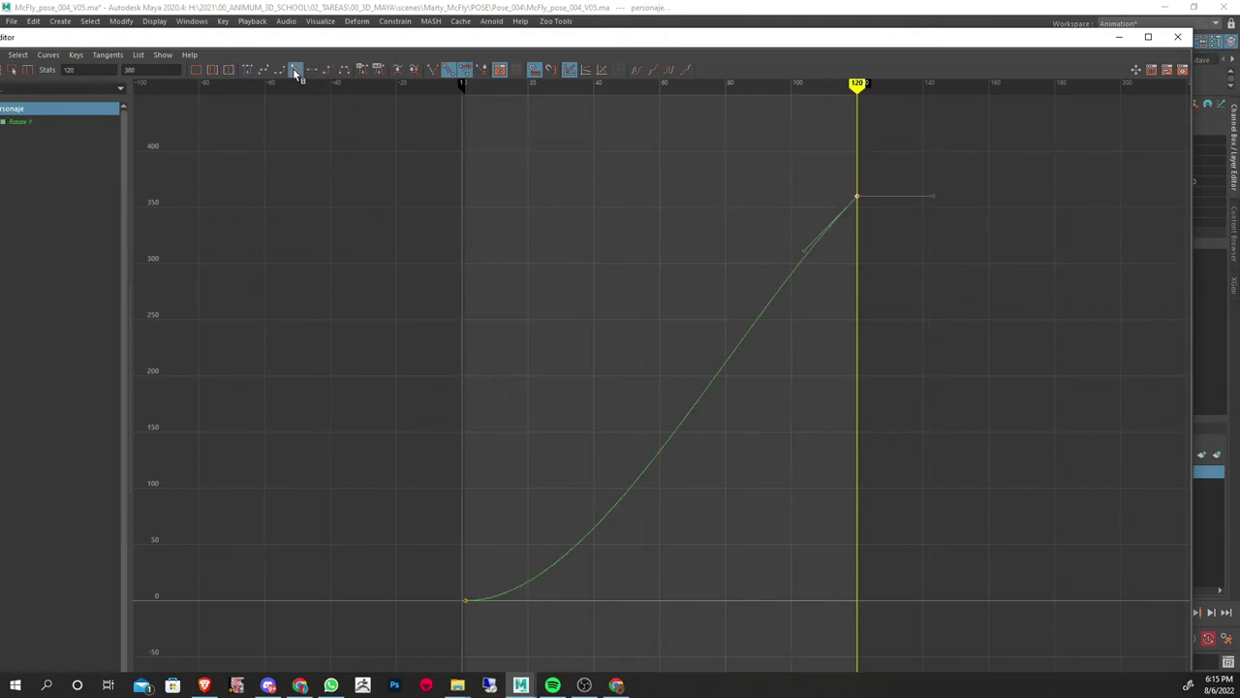
pyautogui.keyDown('alt'); pyautogui.moveTo(1025, 662); pyautogui.dragTo(947, 581, button='right'); pyautogui.keyUp('alt')
pyautogui.moveTo(977, 621); pyautogui.dragTo(514, 266)
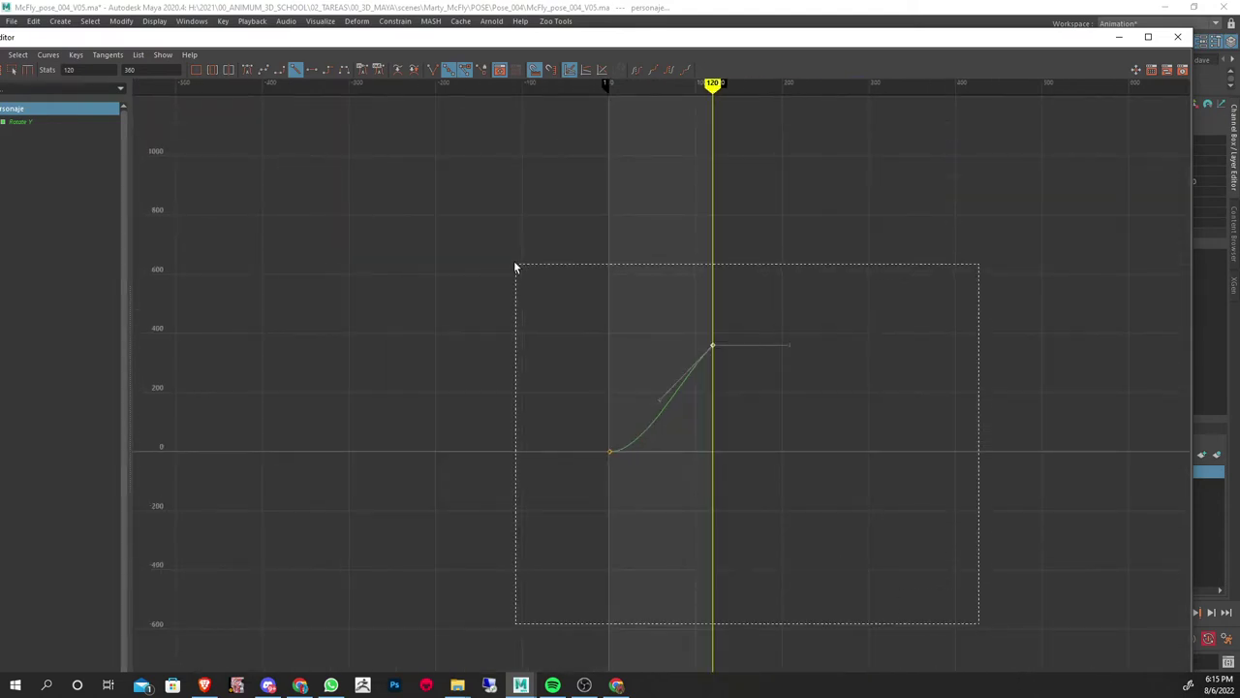
pyautogui.click(296, 70)
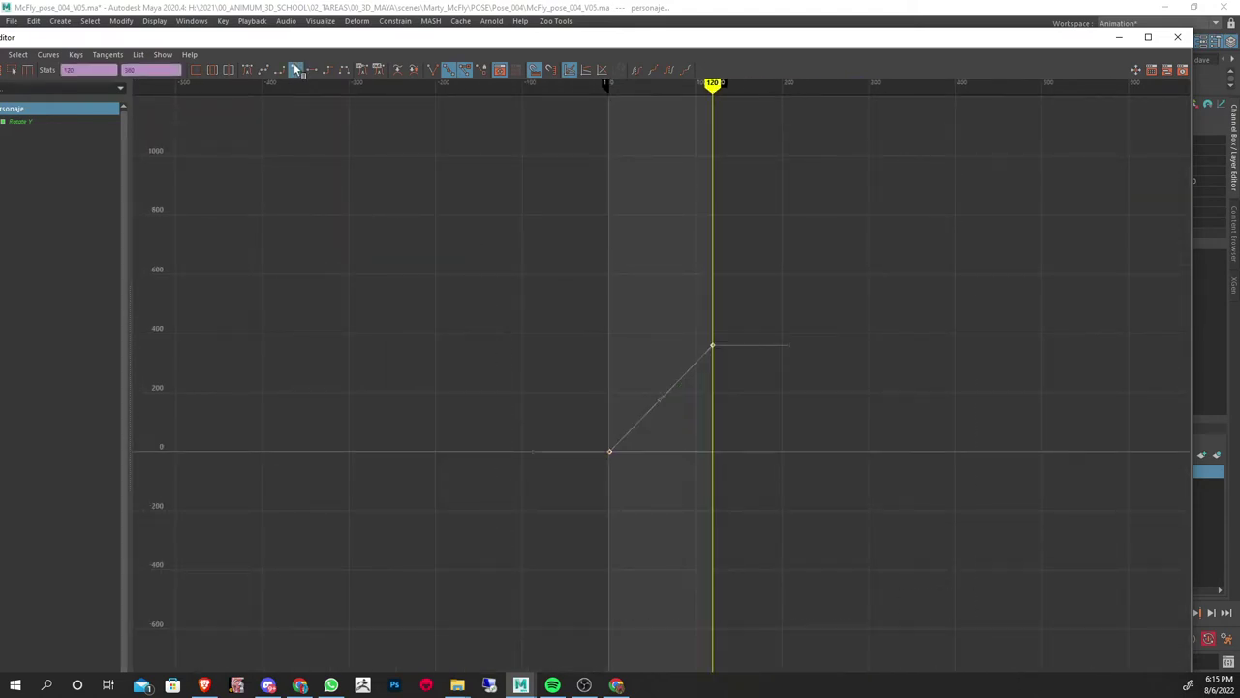
pyautogui.click(1177, 36)
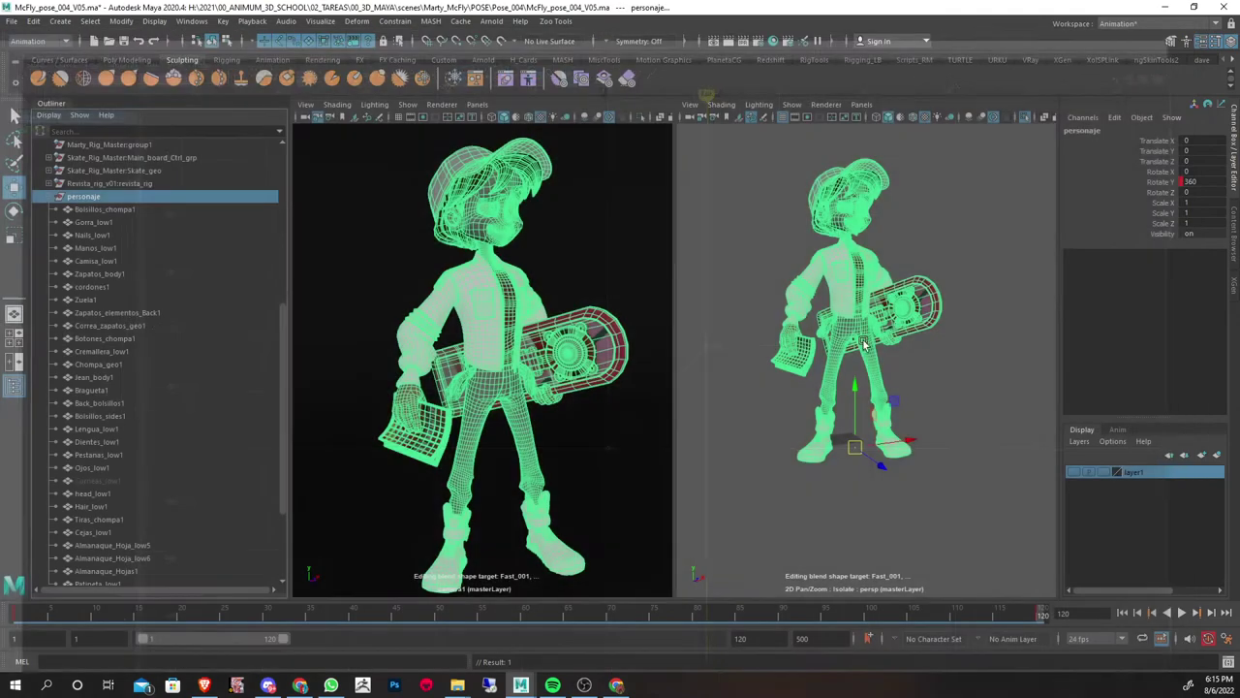
# Deselect everything and record a new playblast overwriting Mcfly_turntable_2022.mov
pyautogui.click(663, 257)
pyautogui.click(596, 243)
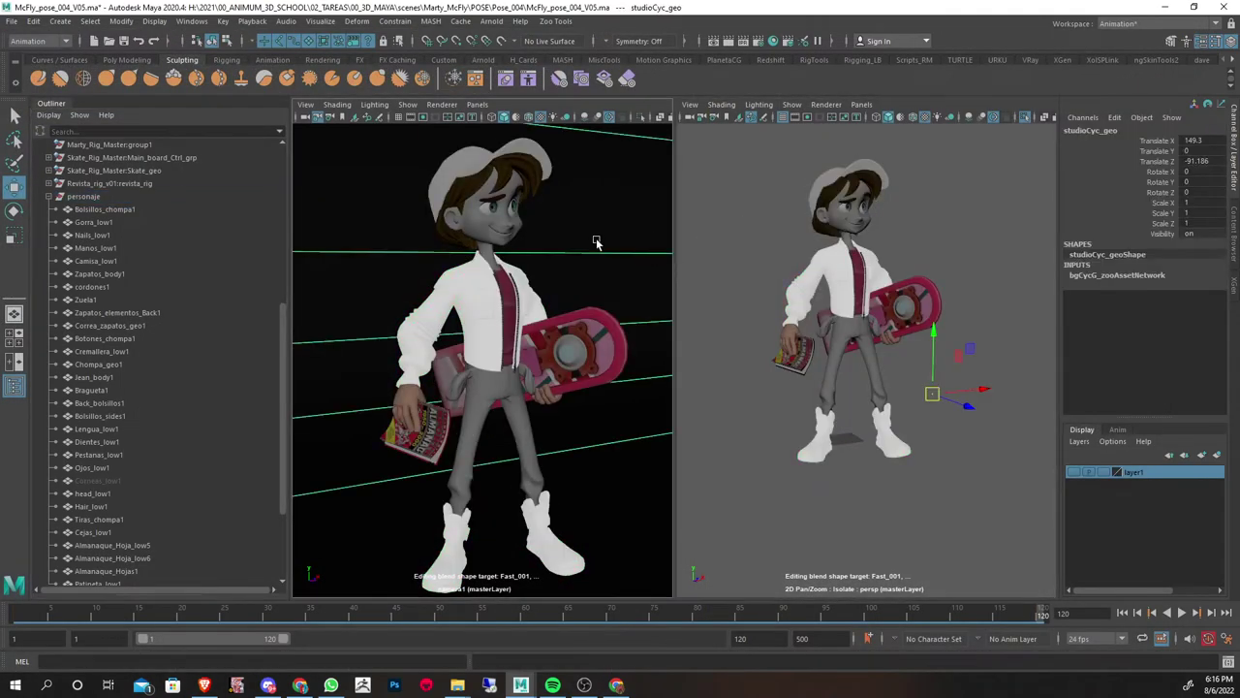
pyautogui.click(562, 211)
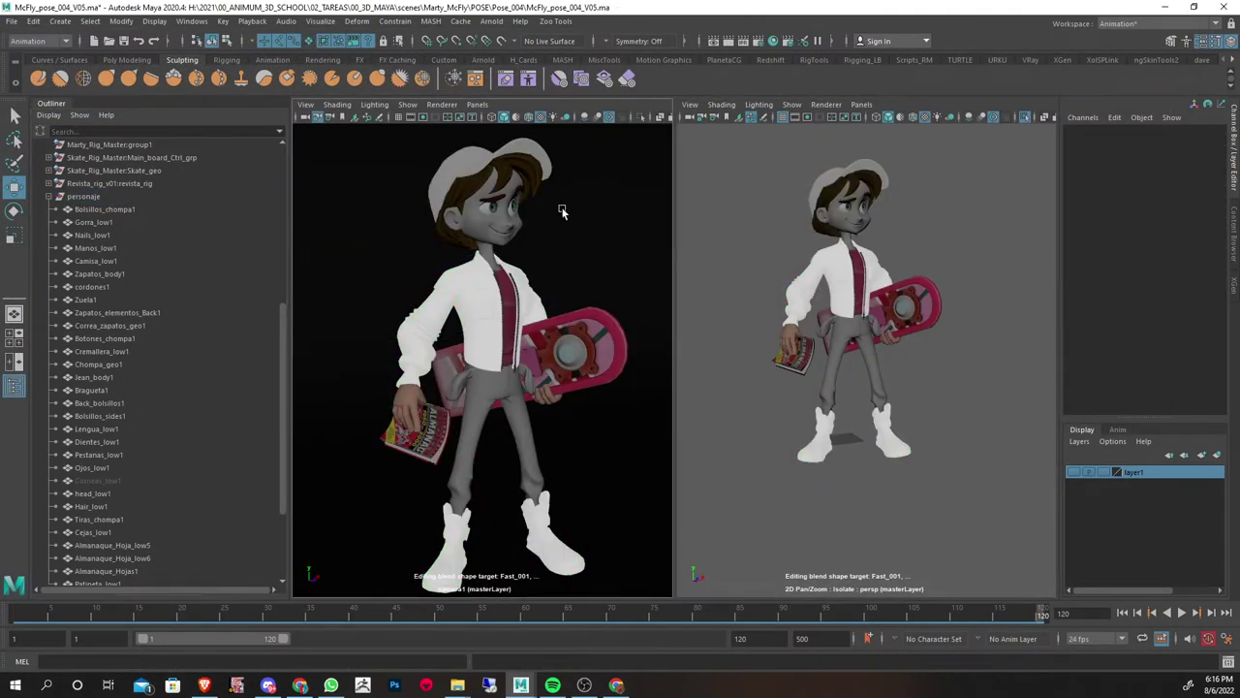
pyautogui.rightClick(194, 612)
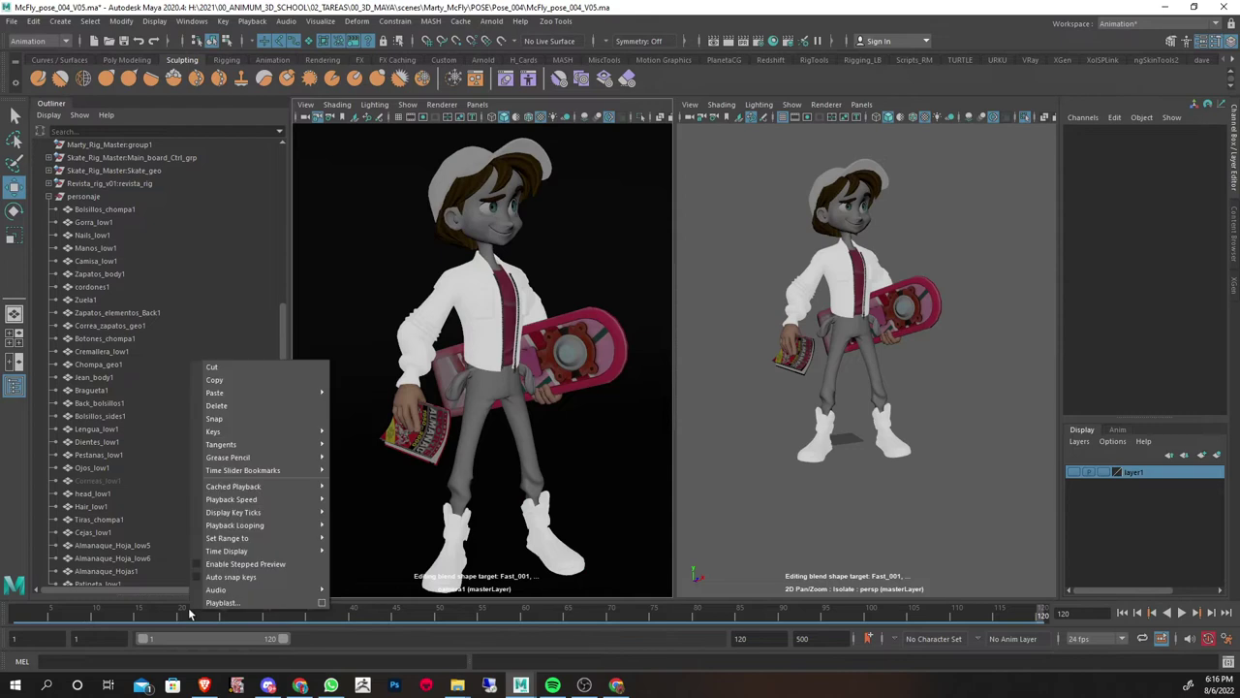
pyautogui.click(271, 602)
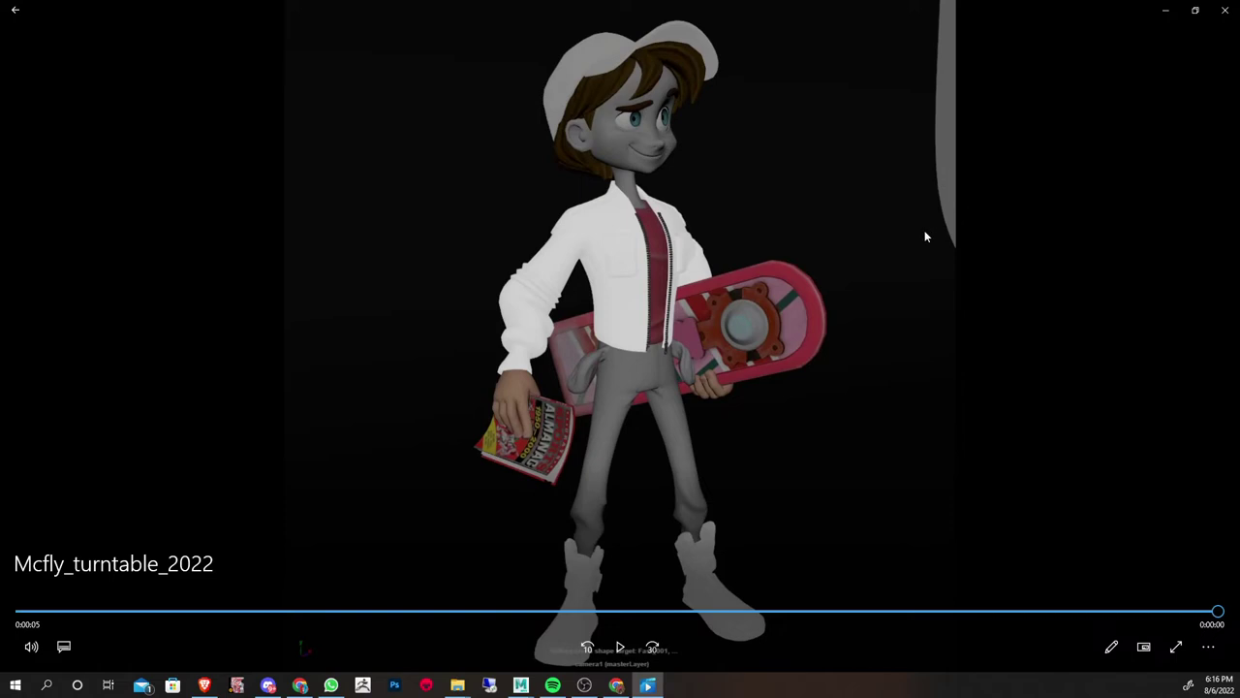
# Play the new Mcfly_turntable_2022 video on repeat, then close the player
pyautogui.click(1208, 647)
pyautogui.click(1163, 575)
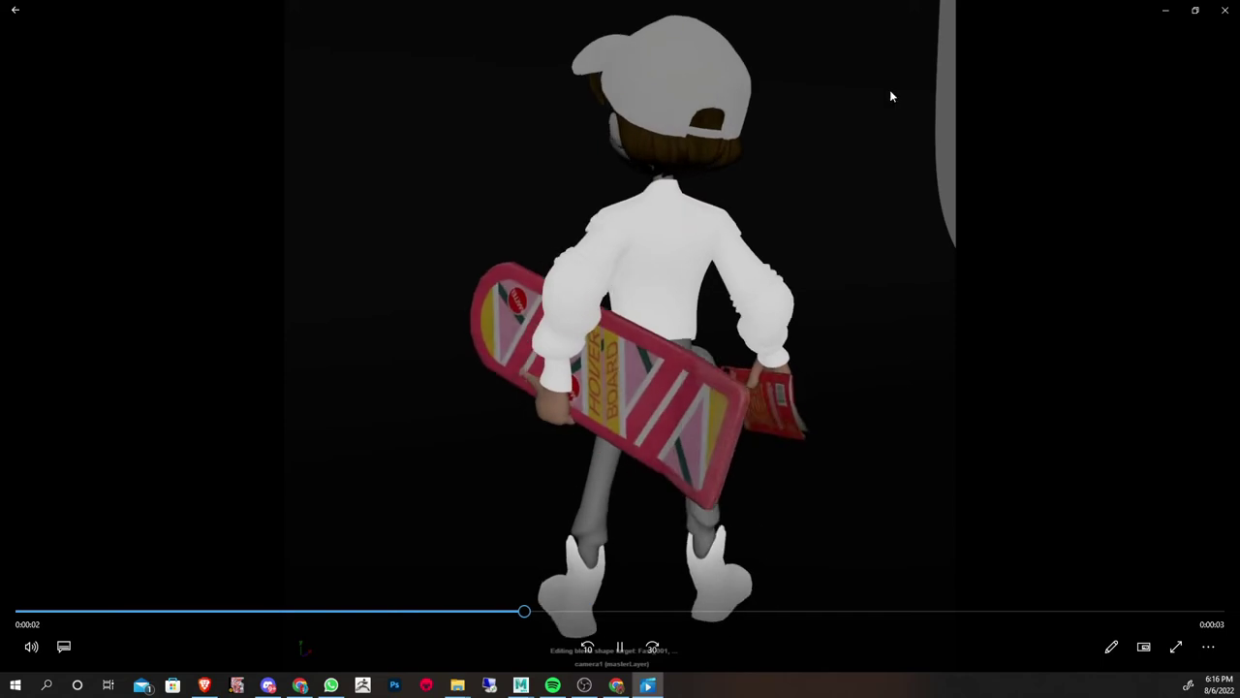
pyautogui.click(1228, 9)
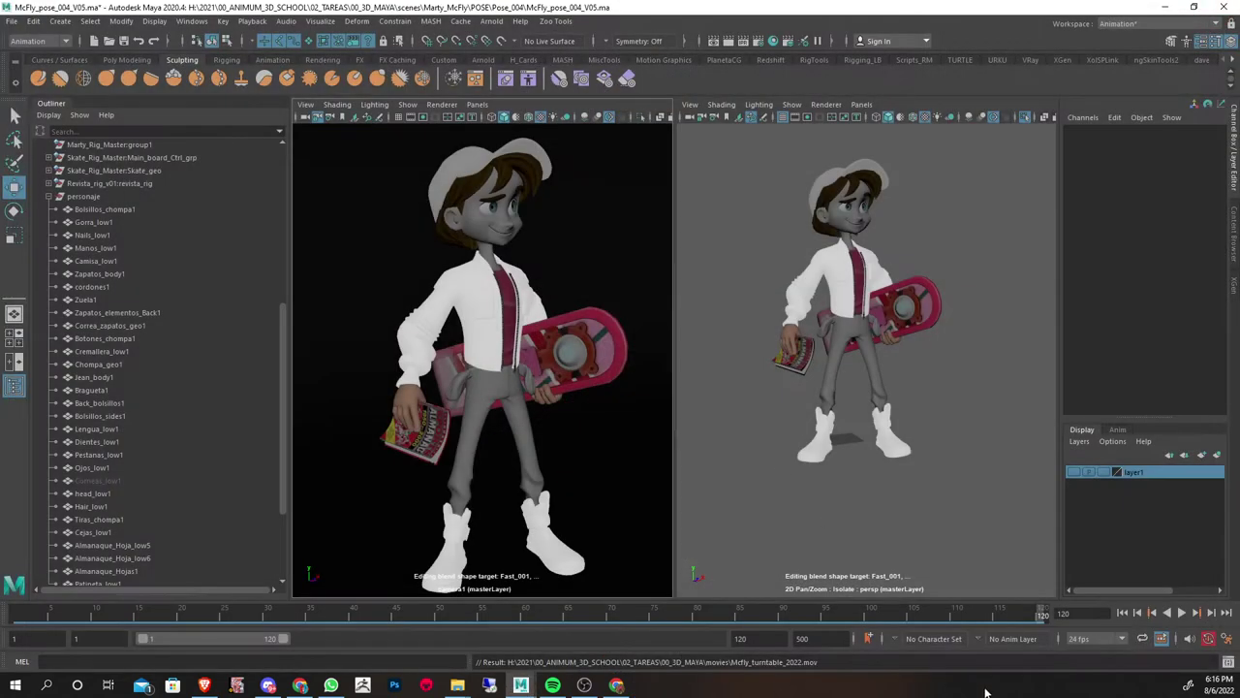
# Set the playback end frame to 119 and replay the turntable from frame 1
pyautogui.hotkey('alt', 'v')
pyautogui.click(1043, 618)
pyautogui.moveTo(751, 638); pyautogui.dragTo(725, 642)
pyautogui.write('119')
pyautogui.press('Return')
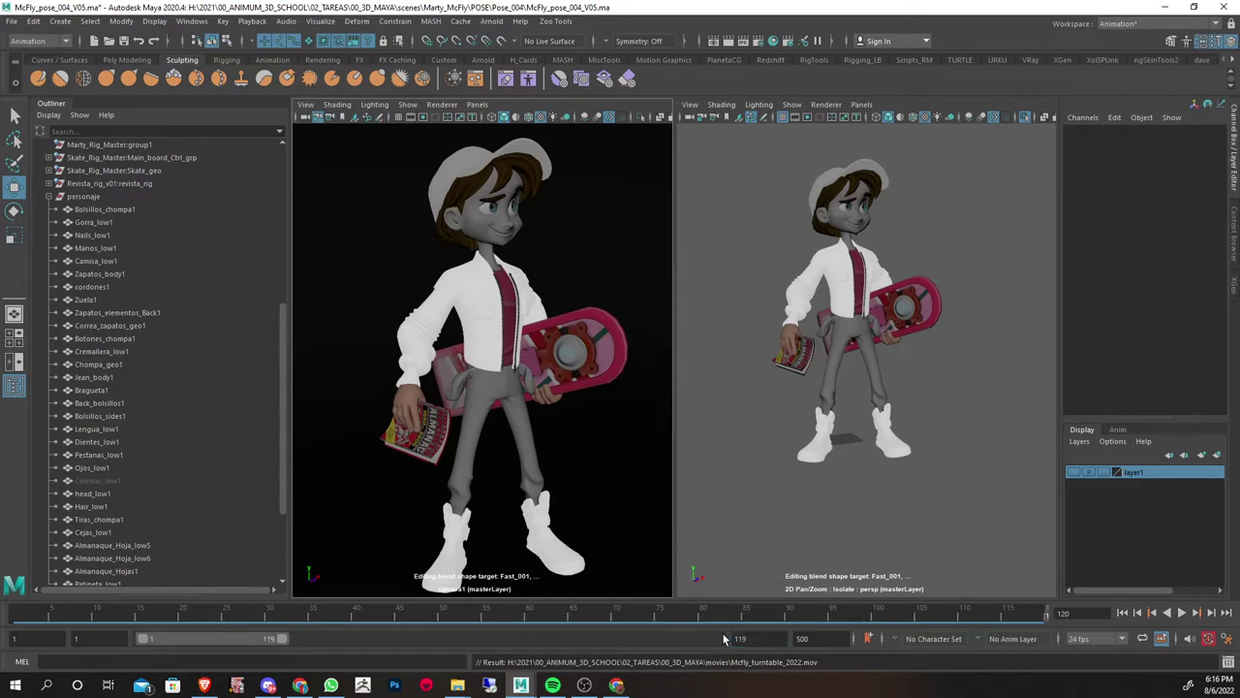
pyautogui.click(17, 617)
pyautogui.hotkey('alt', 'v')
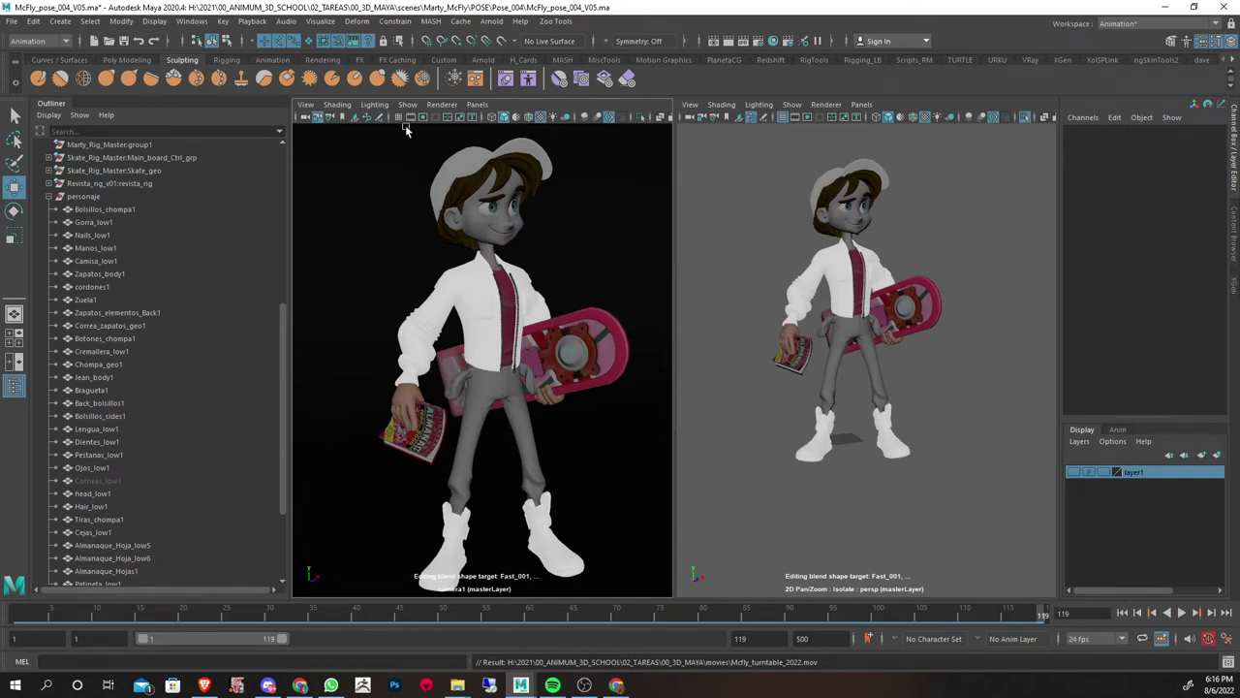
pyautogui.click(60, 22)
pyautogui.moveTo(83, 106)
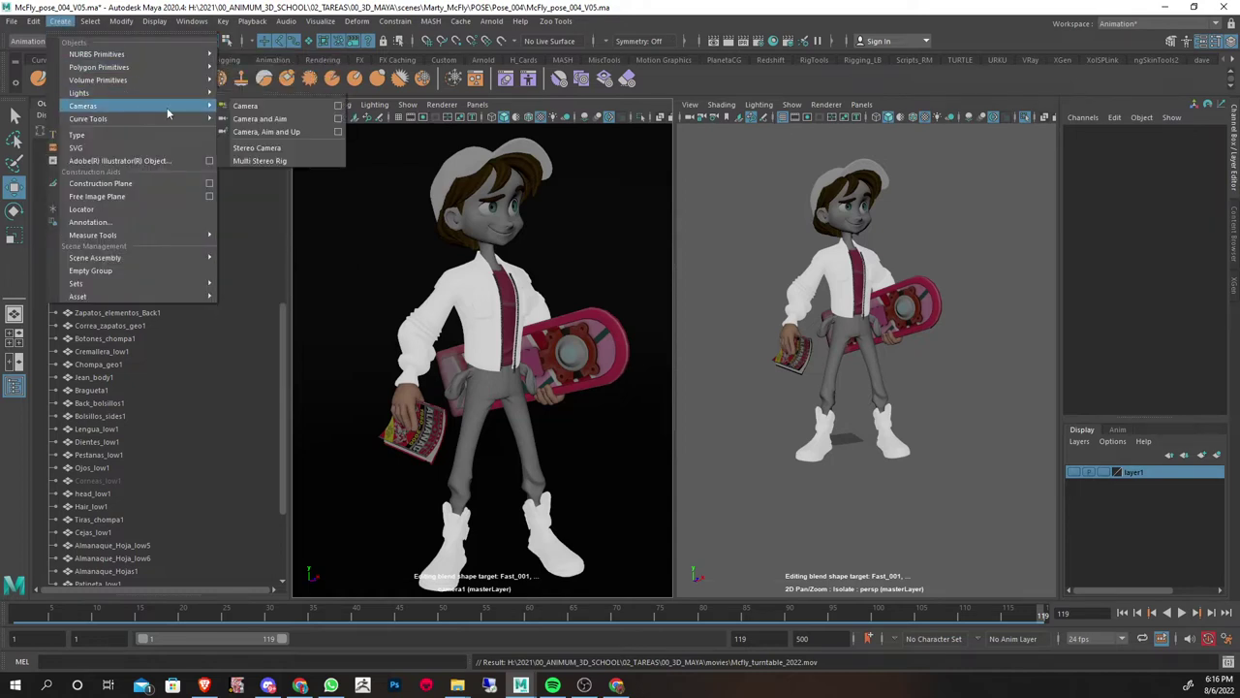
# Create camera4, look through it in the right view, and set its focal length to 50
pyautogui.click(243, 107)
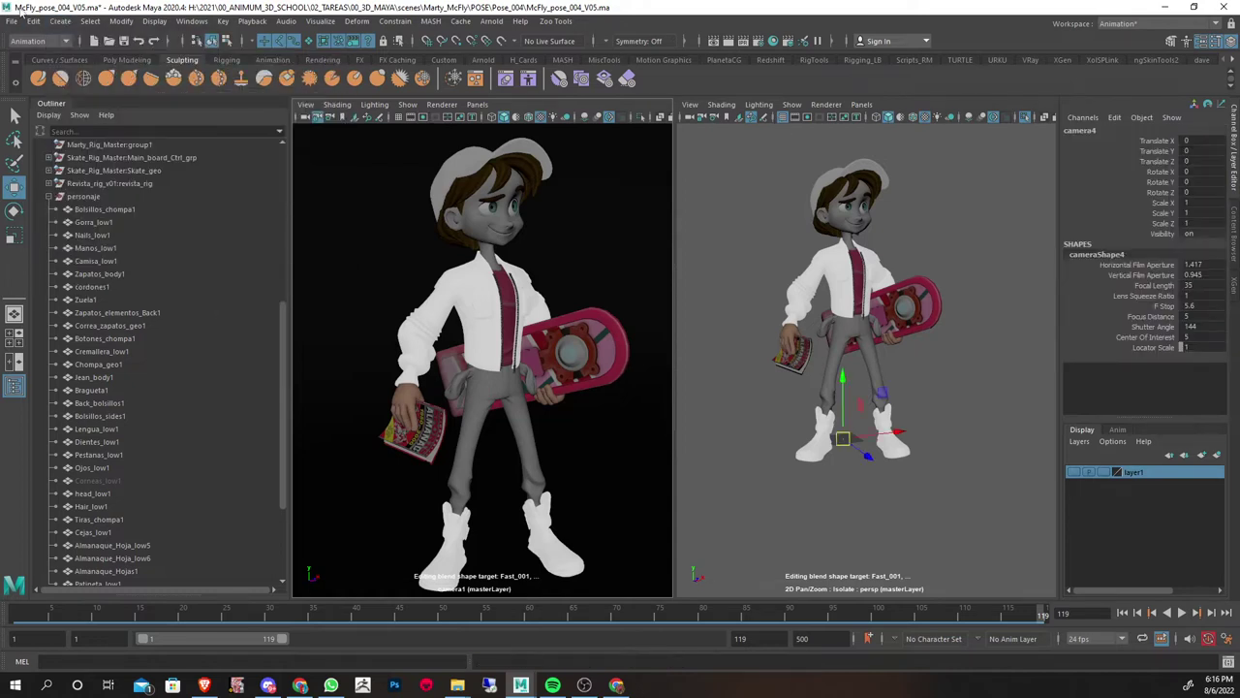
pyautogui.click(862, 104)
pyautogui.click(1010, 195)
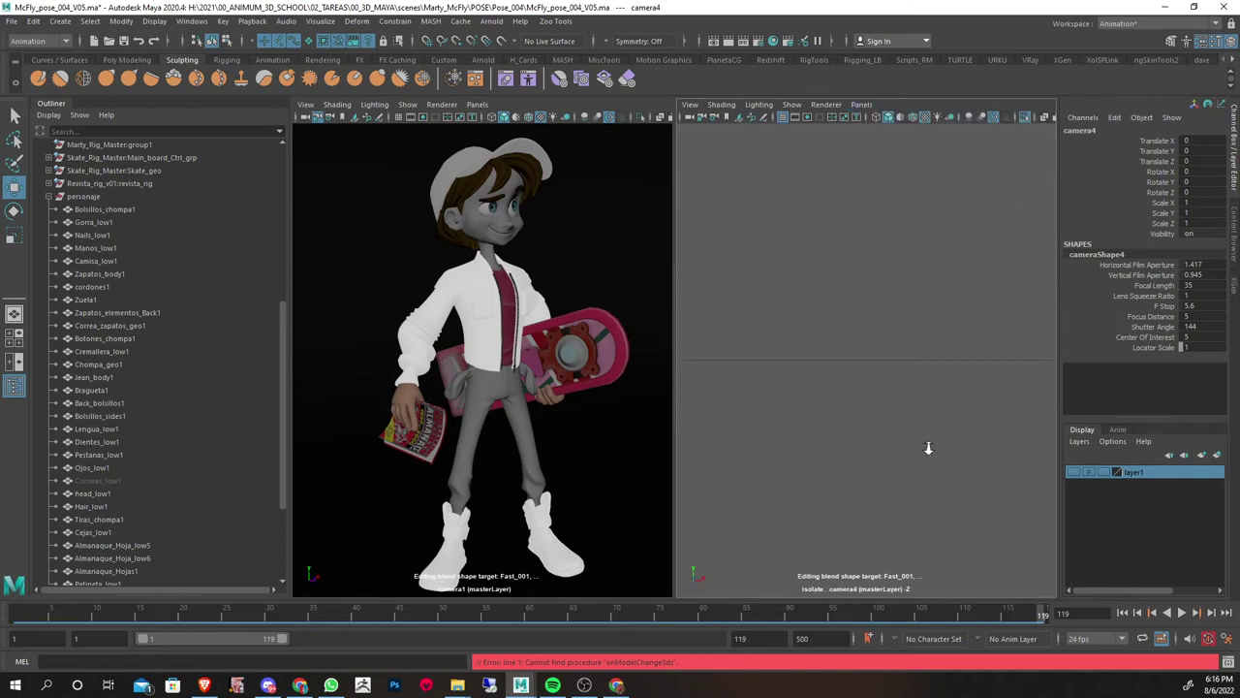
pyautogui.press('a')
pyautogui.keyDown('alt'); pyautogui.moveTo(869, 338); pyautogui.dragTo(1054, 302); pyautogui.keyUp('alt')
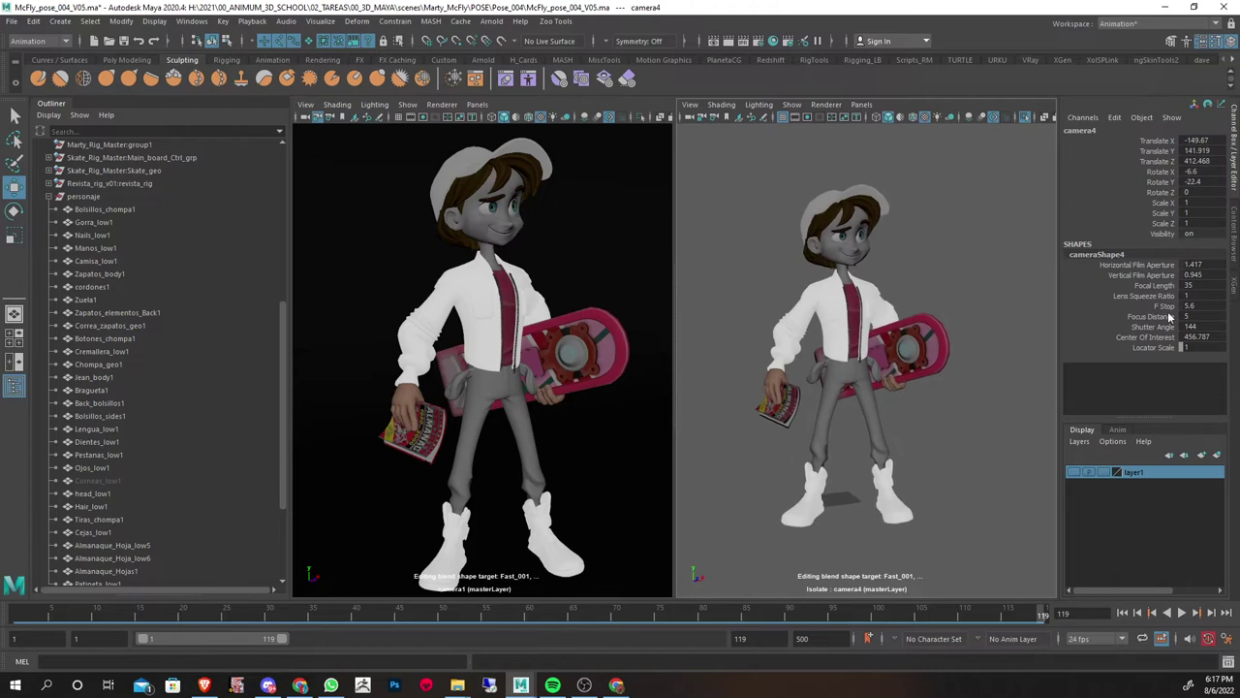
pyautogui.doubleClick(1208, 284)
pyautogui.write('50')
pyautogui.press('Return')
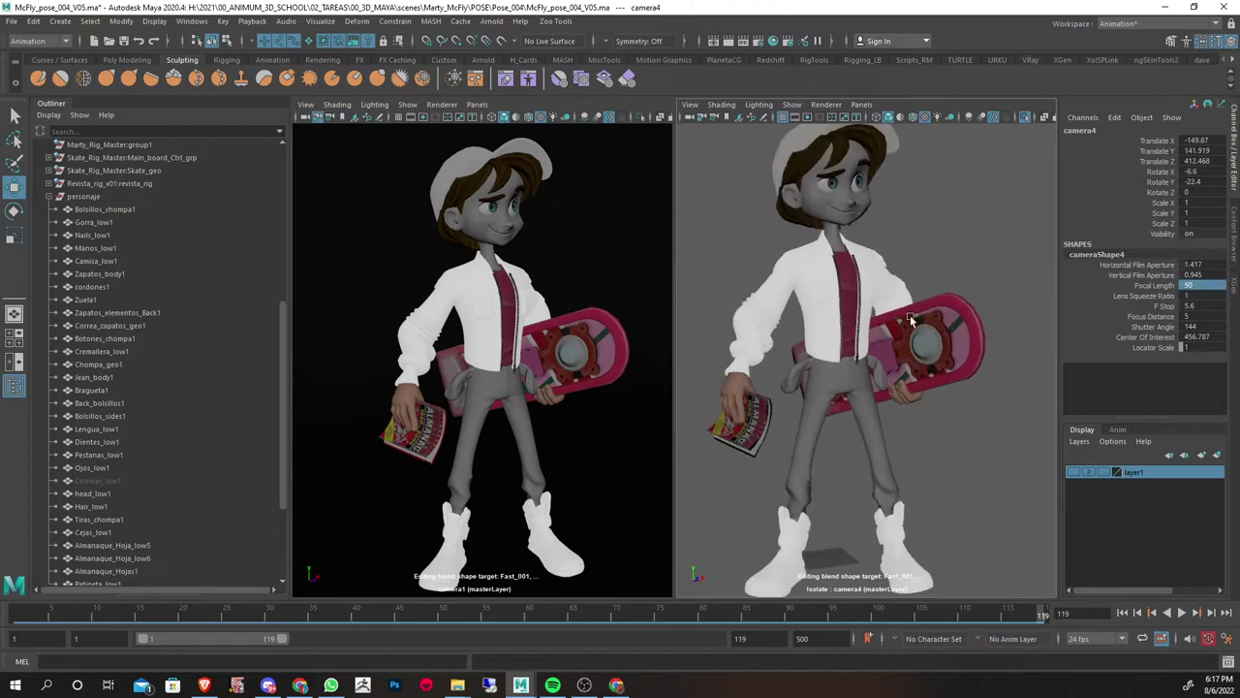
# Frame the full character inside camera4's 1024 x 1024 resolution gate, then open Render Settings
pyautogui.scroll(-1, 891, 278)
pyautogui.scroll(-1, 891, 278)
pyautogui.keyDown('alt'); pyautogui.moveTo(891, 279); pyautogui.dragTo(925, 267, button='middle'); pyautogui.keyUp('alt')
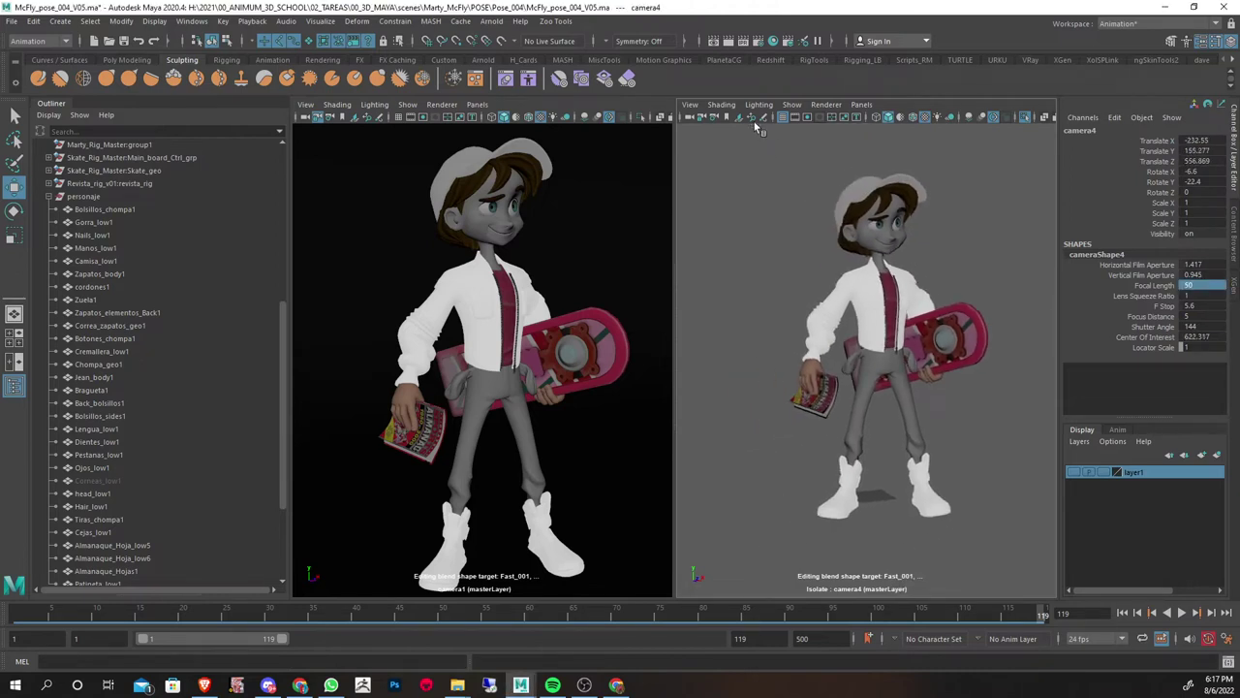
pyautogui.click(807, 117)
pyautogui.scroll(1, 921, 318)
pyautogui.keyDown('alt'); pyautogui.moveTo(921, 318); pyautogui.dragTo(913, 350, button='middle'); pyautogui.keyUp('alt')
pyautogui.scroll(1, 913, 351)
pyautogui.moveTo(913, 351)
pyautogui.keyDown('alt'); pyautogui.mouseDown()
pyautogui.moveTo(925, 358)
pyautogui.moveTo(906, 331)
pyautogui.mouseUp(); pyautogui.keyUp('alt')
pyautogui.scroll(1, 933, 365)
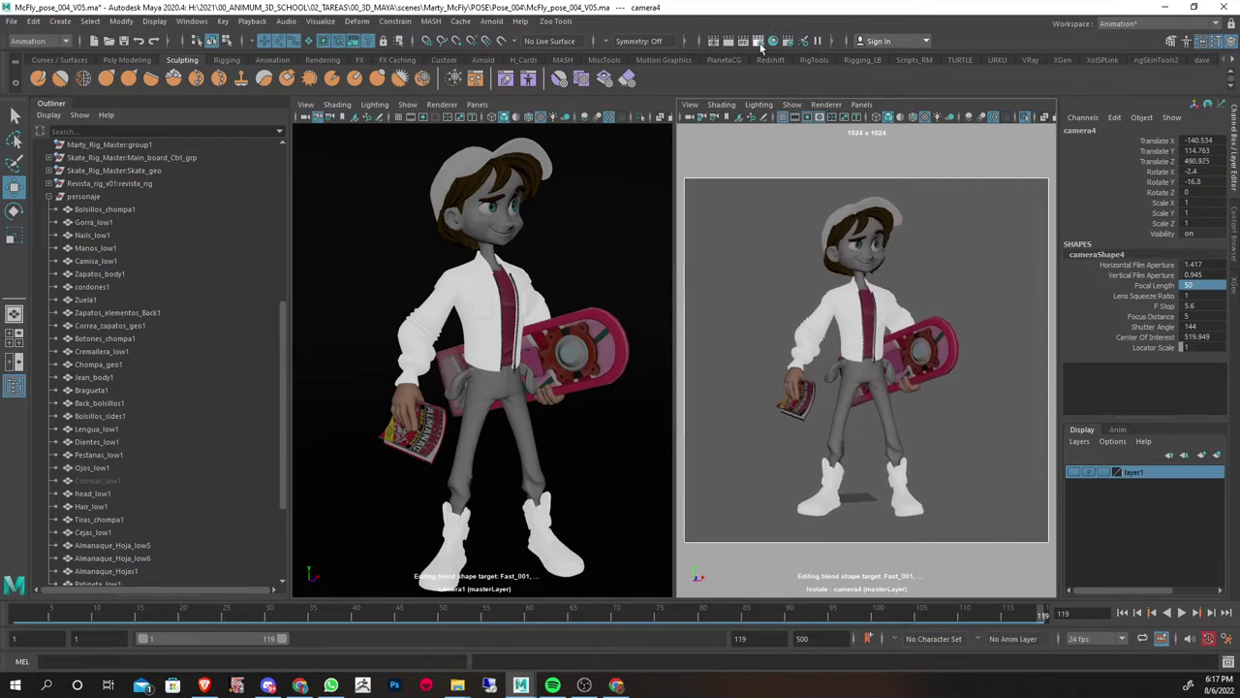
pyautogui.click(772, 41)
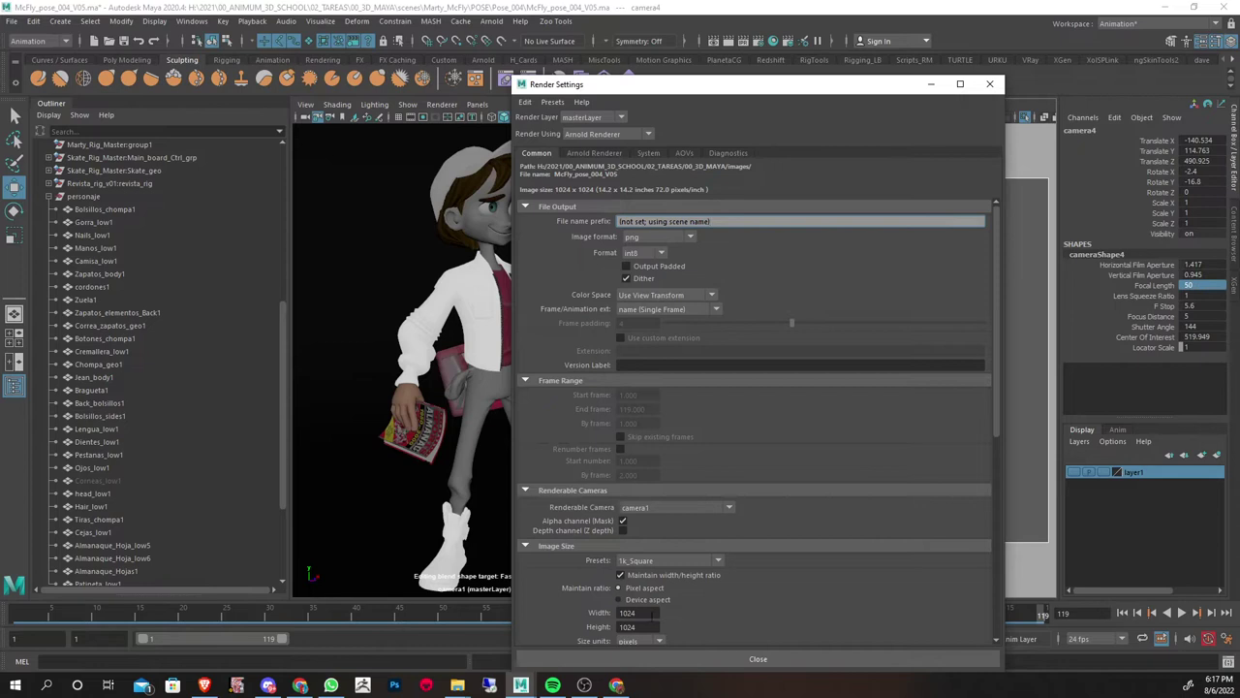
# Close Render Settings and tumble camera4 slightly around the character
pyautogui.moveTo(647, 614)
pyautogui.mouseDown()
pyautogui.moveTo(607, 614)
pyautogui.moveTo(611, 628)
pyautogui.mouseUp()
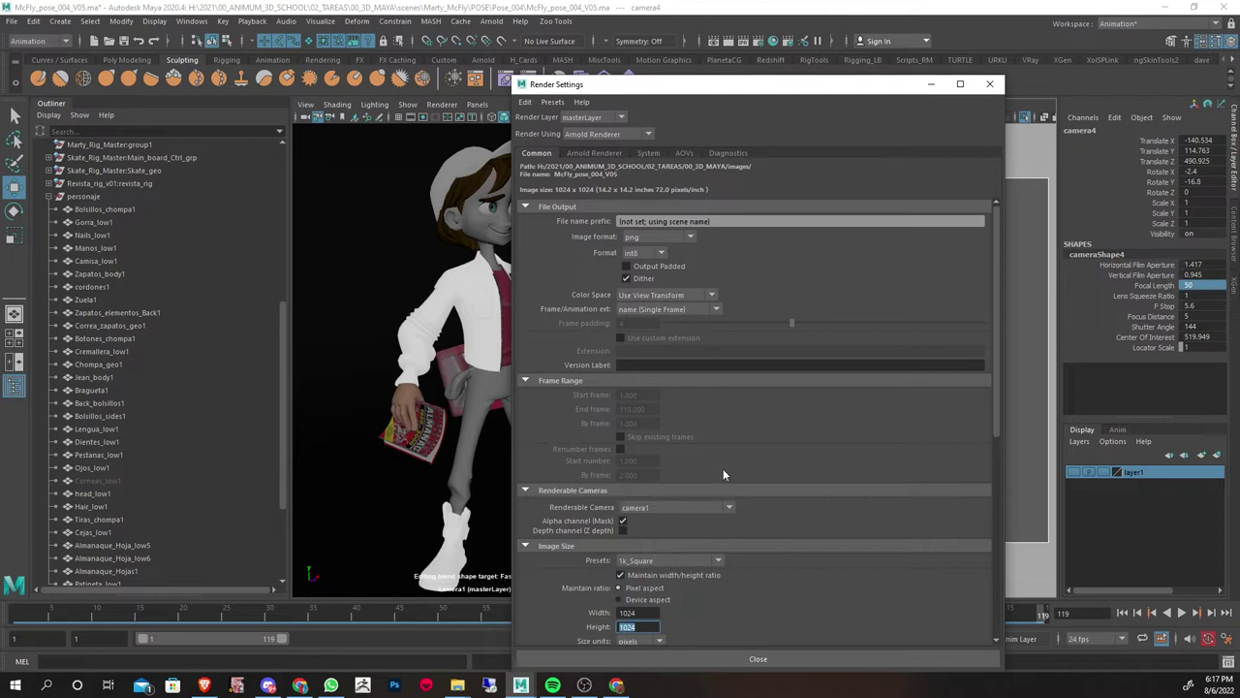
pyautogui.click(990, 83)
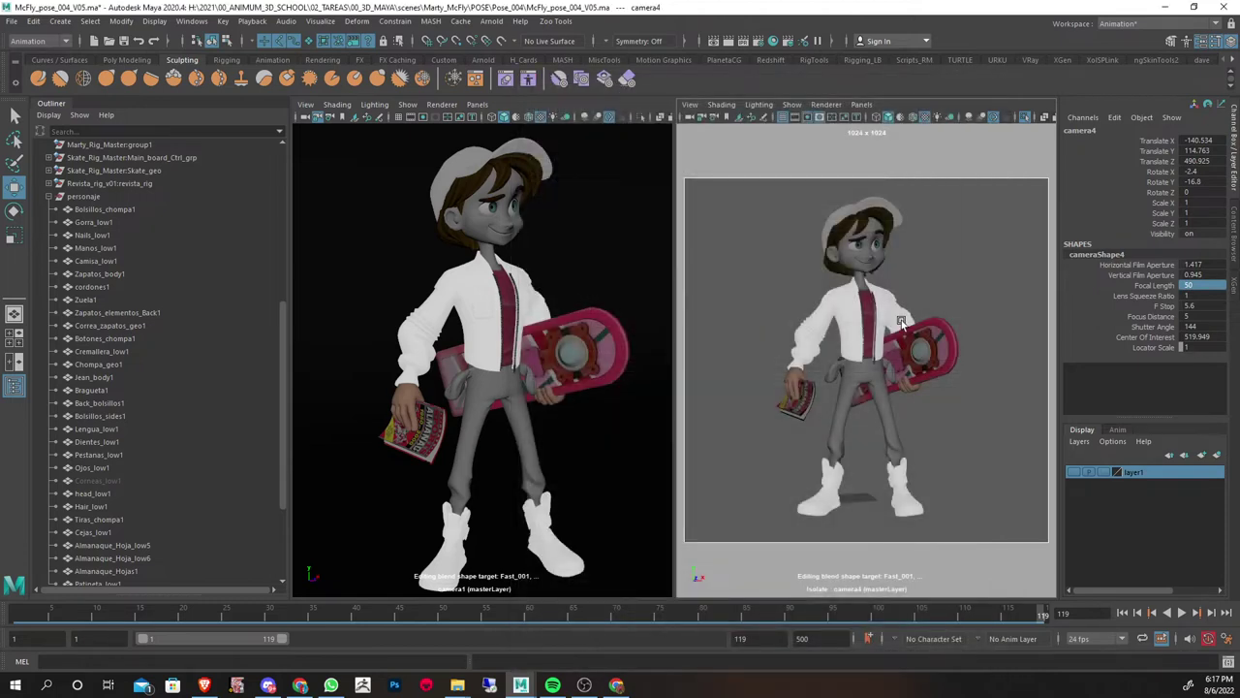
pyautogui.keyDown('alt'); pyautogui.moveTo(920, 392); pyautogui.dragTo(927, 394); pyautogui.keyUp('alt')
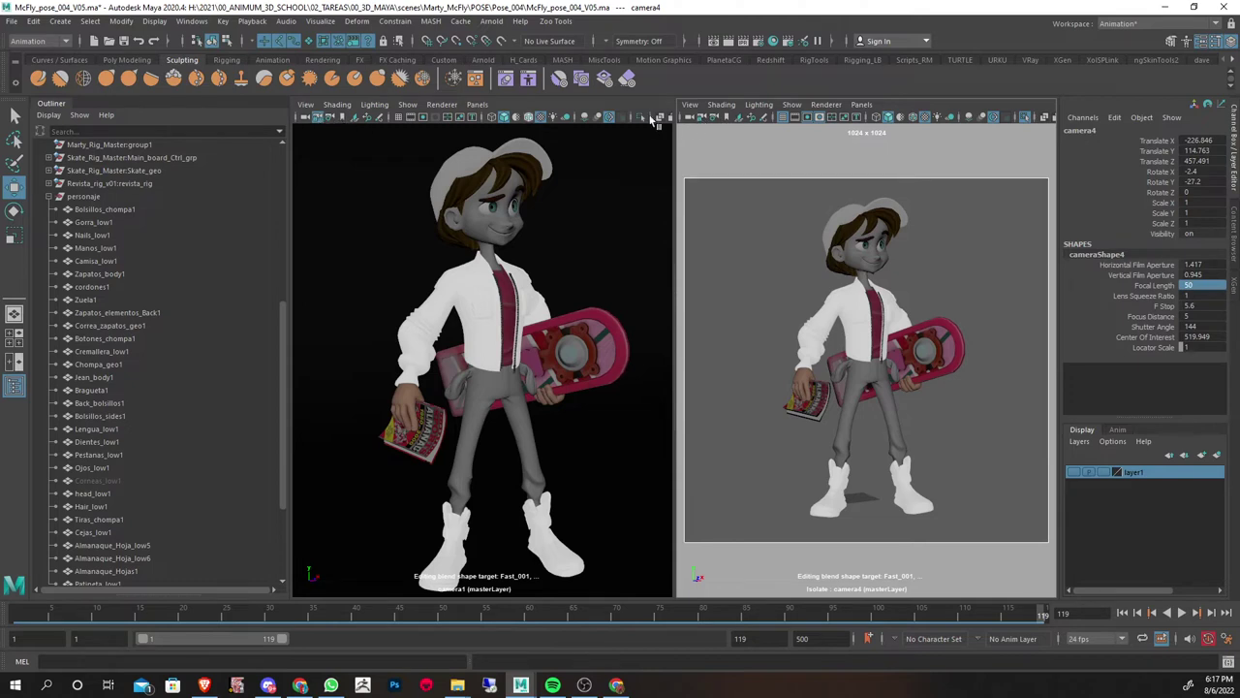
pyautogui.keyDown('alt'); pyautogui.moveTo(705, 145); pyautogui.dragTo(700, 172); pyautogui.keyUp('alt')
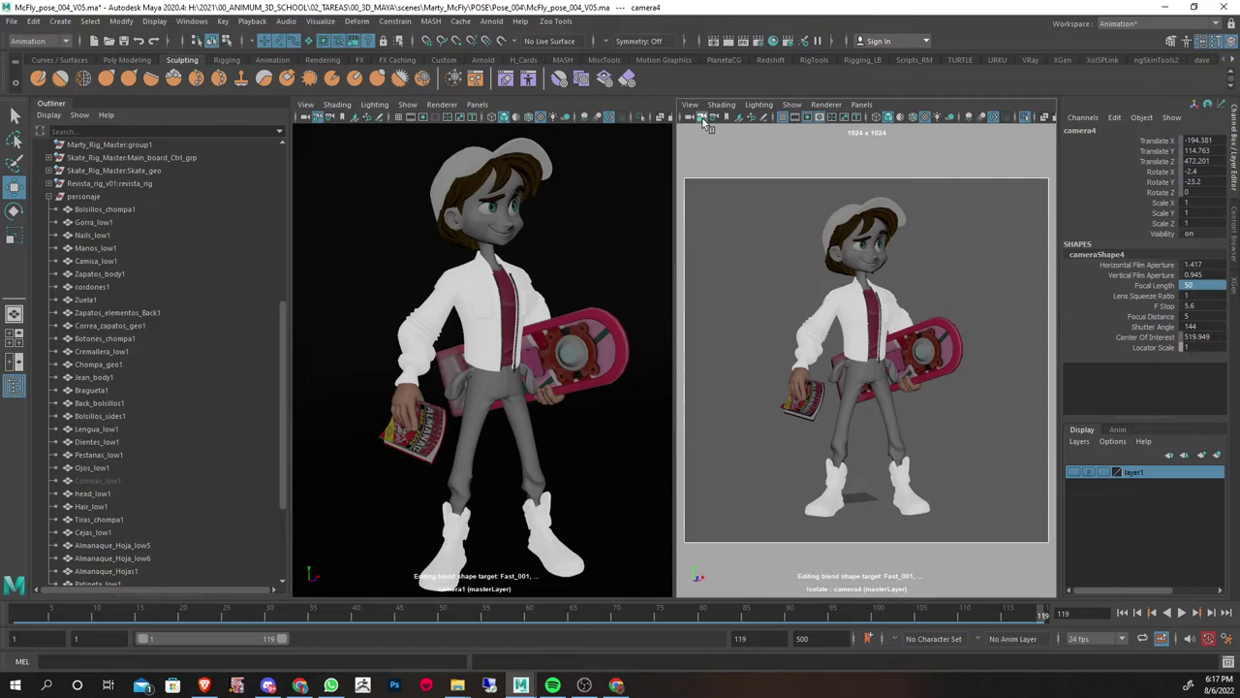
# Switch the right view to the persp camera, pan it, and bring up Render Setup
pyautogui.click(861, 104)
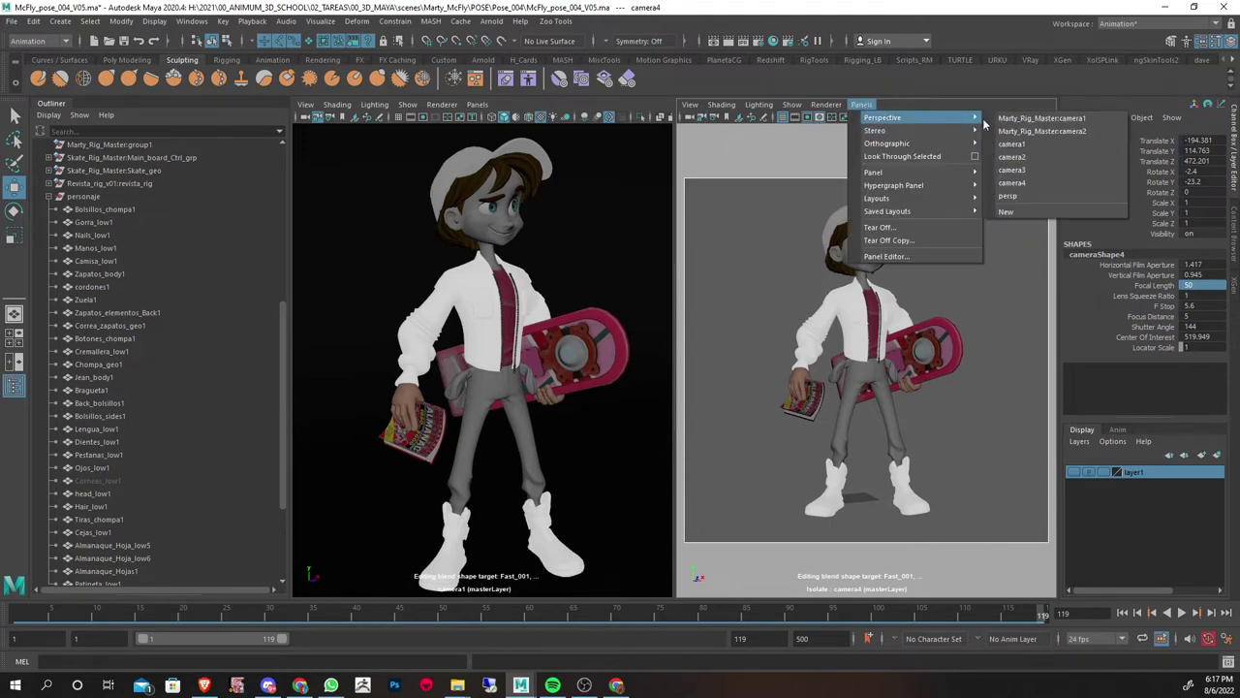
pyautogui.click(1015, 199)
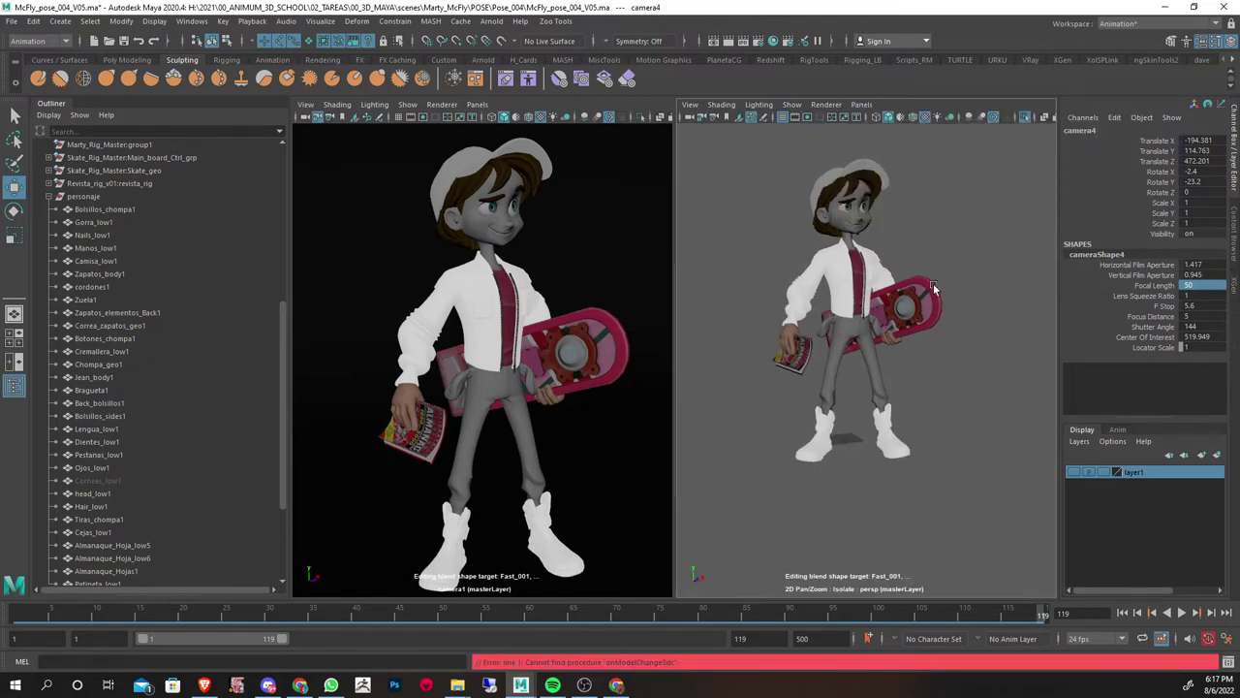
pyautogui.keyDown('alt'); pyautogui.moveTo(947, 312); pyautogui.dragTo(940, 291, button='middle'); pyautogui.keyUp('alt')
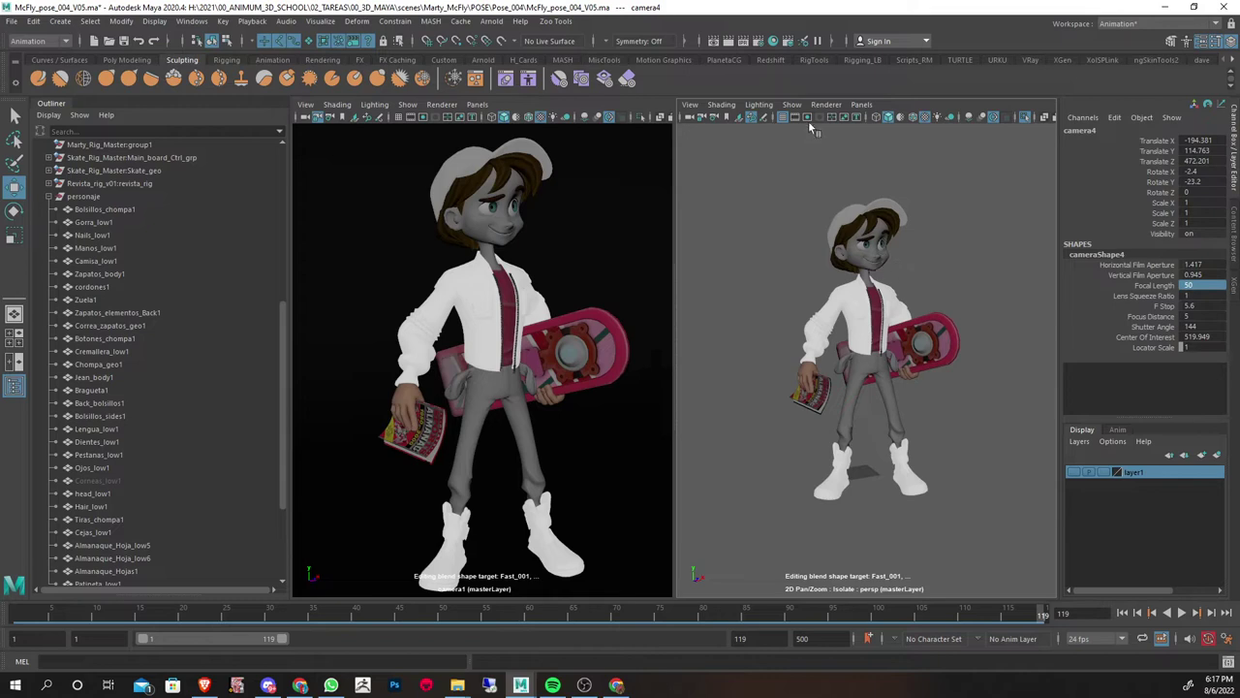
pyautogui.click(788, 41)
pyautogui.moveTo(699, 144); pyautogui.dragTo(791, 115)
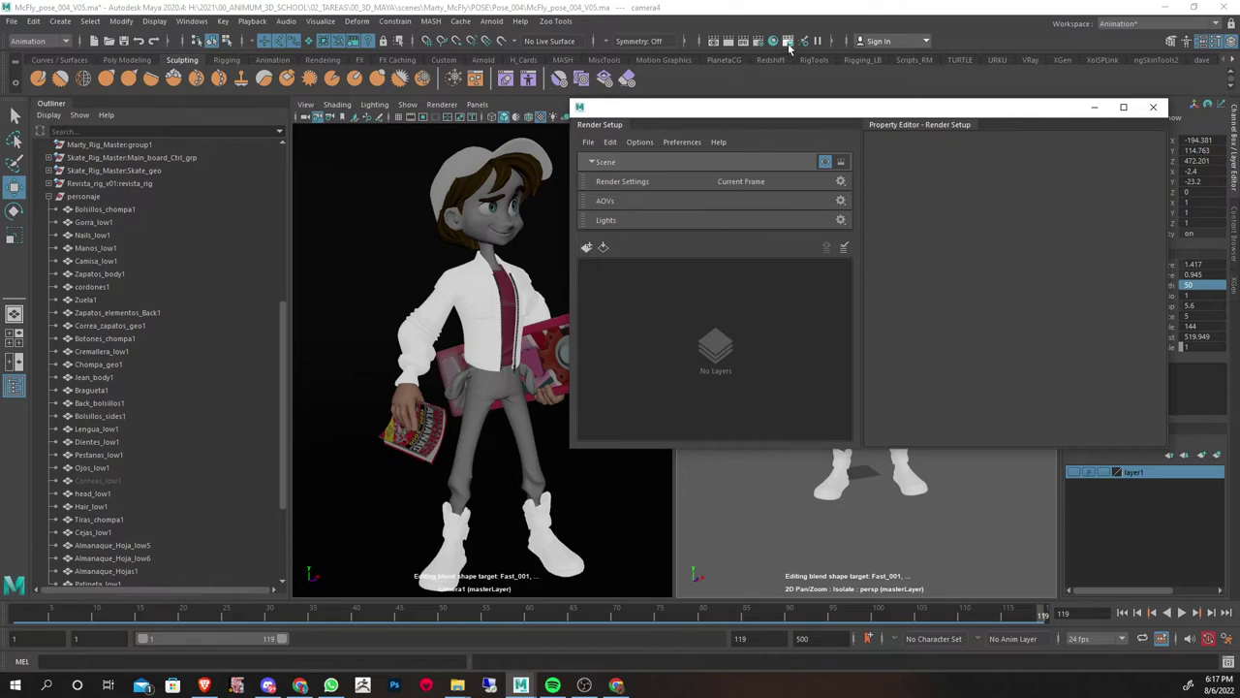
# Create a render layer named Wireframe and add a collection to it
pyautogui.click(585, 248)
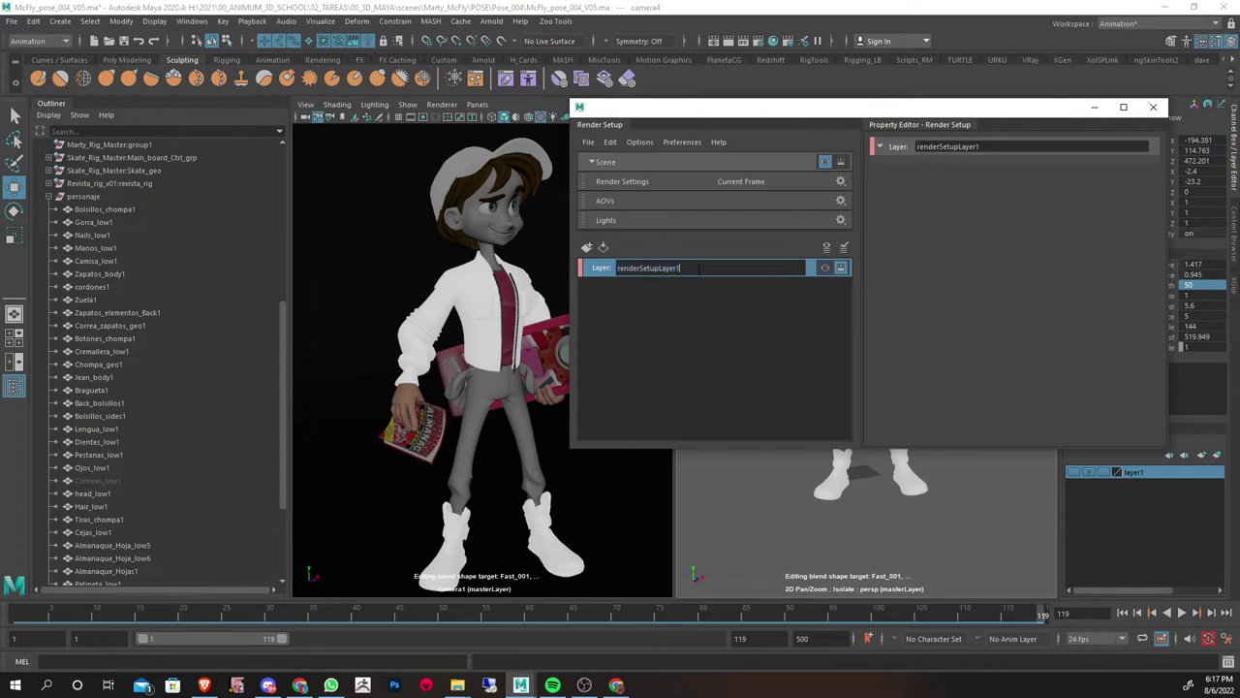
pyautogui.write('Wir')
pyautogui.write('efram')
pyautogui.press('Return')
pyautogui.rightClick(697, 266)
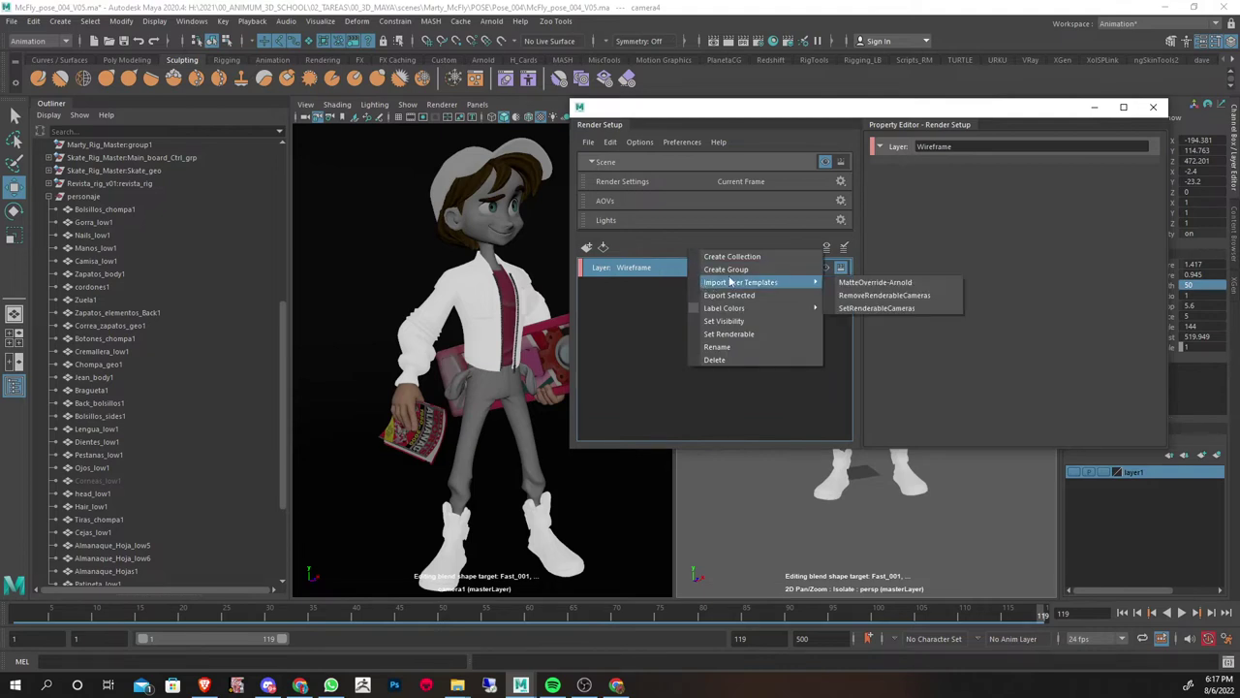
pyautogui.click(732, 256)
# Add all the character's surface objects to collection1 and give it a material override
pyautogui.moveTo(1002, 108)
pyautogui.mouseDown()
pyautogui.moveTo(715, 167)
pyautogui.moveTo(445, 176)
pyautogui.mouseUp()
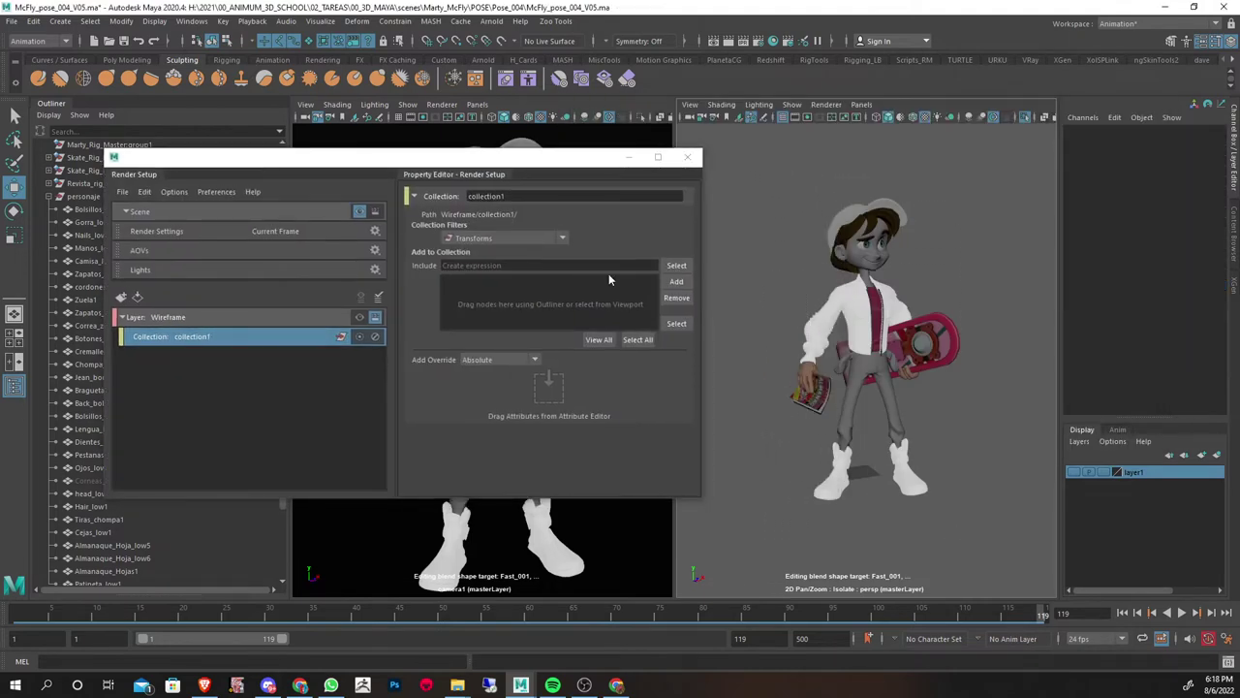
pyautogui.moveTo(997, 171); pyautogui.dragTo(843, 513)
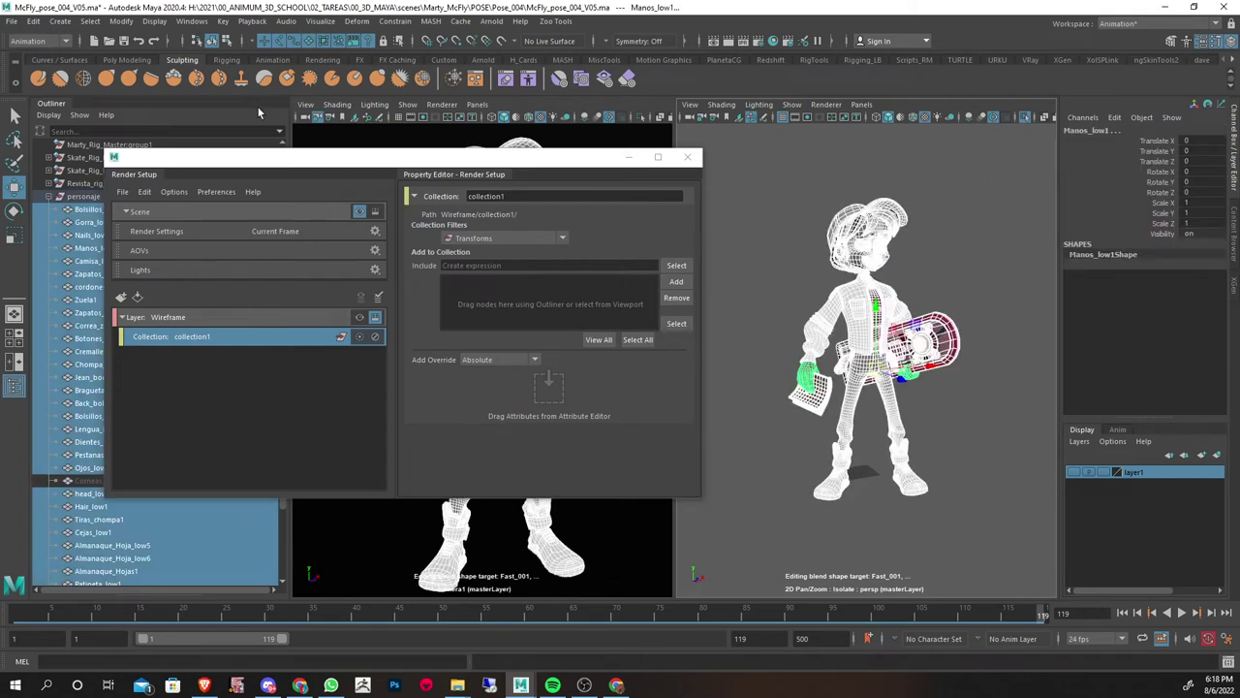
pyautogui.click(310, 45)
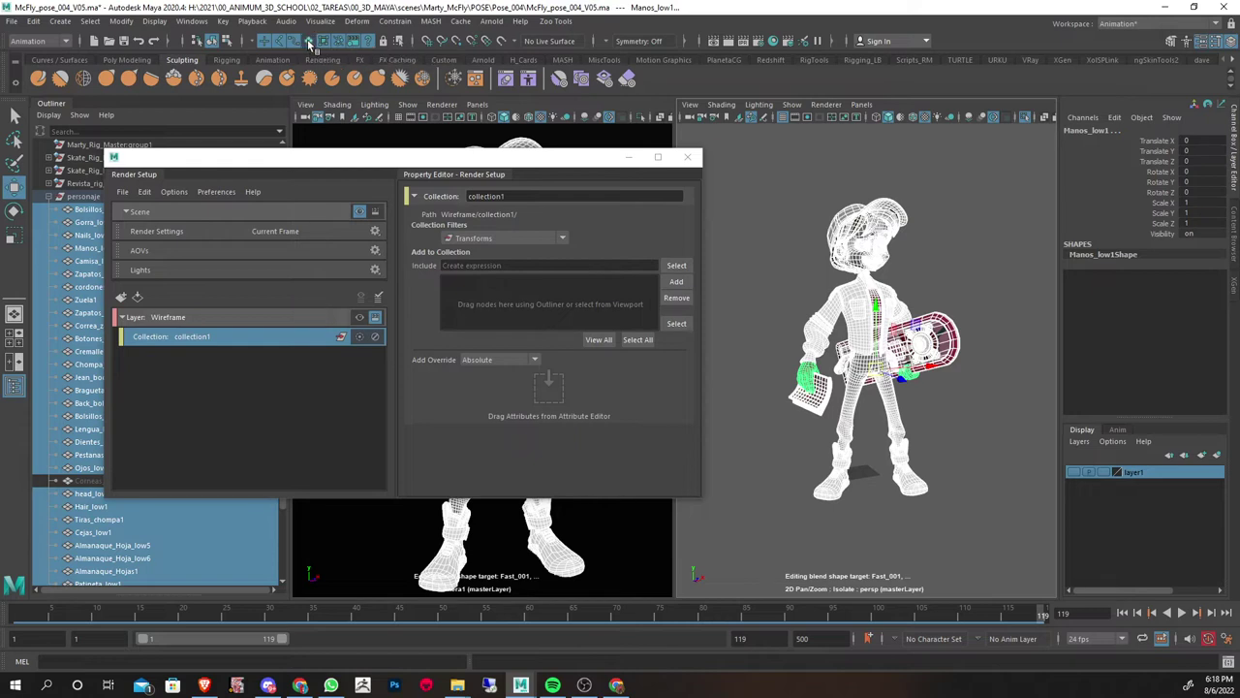
pyautogui.click(676, 282)
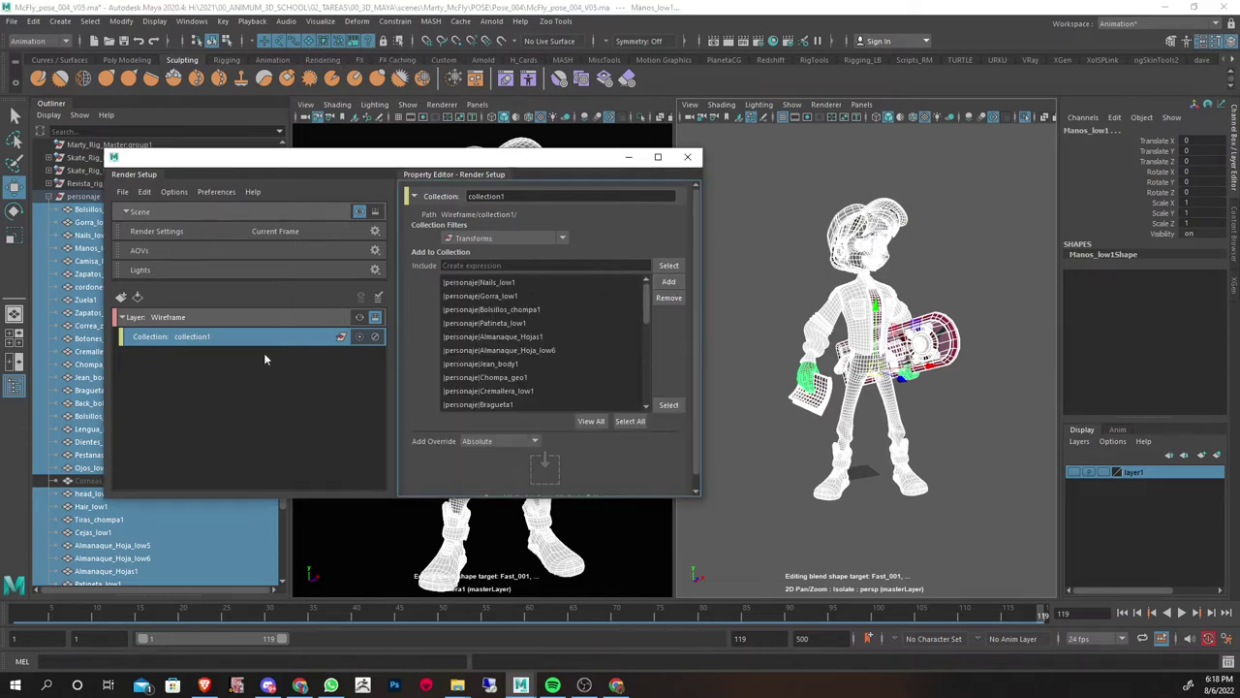
pyautogui.rightClick(215, 342)
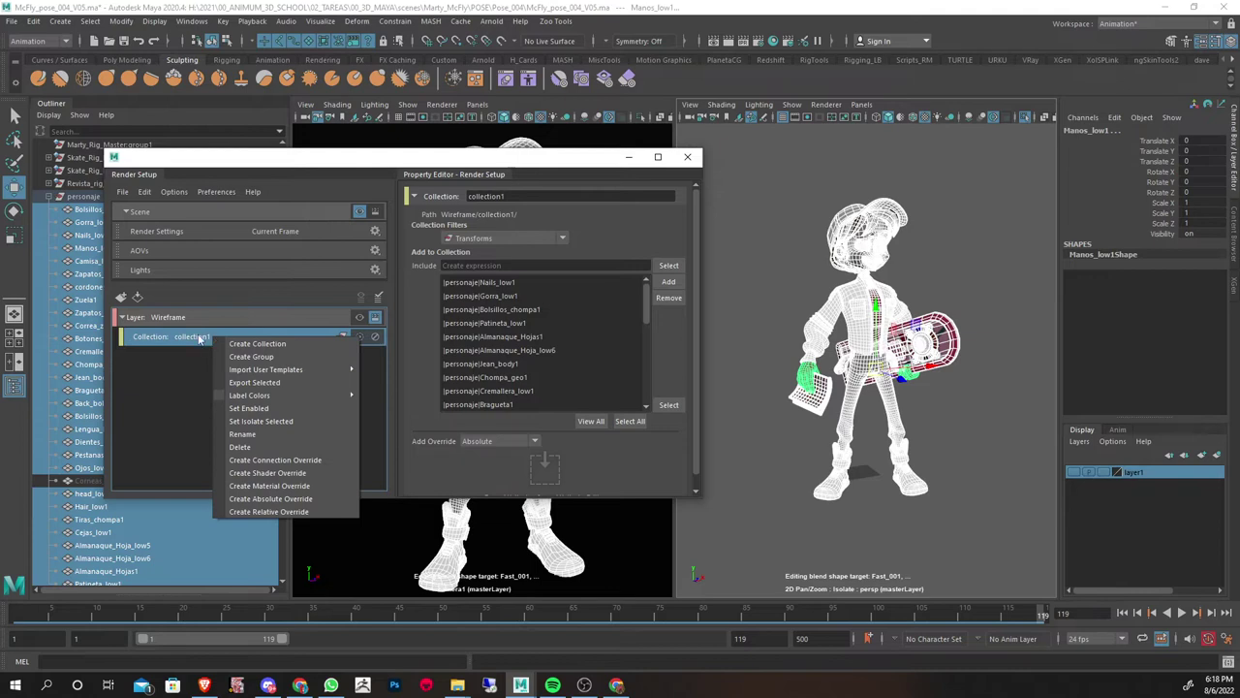
pyautogui.click(278, 486)
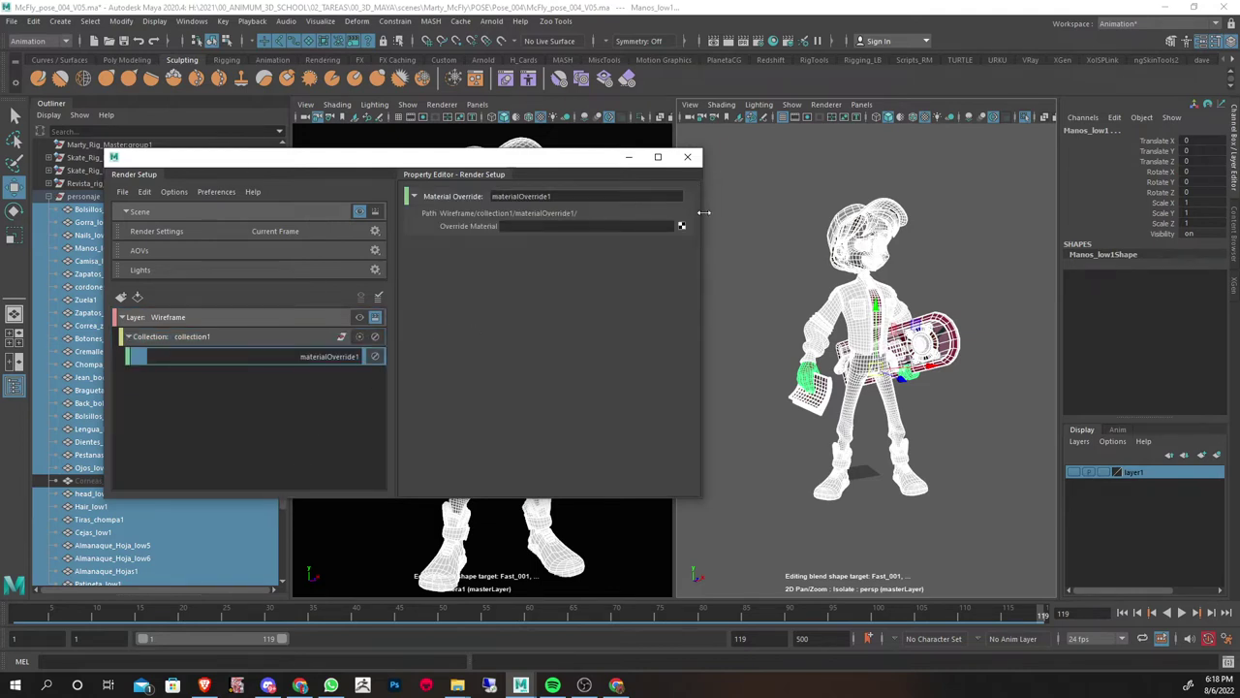
# Assign aiWireframe as the override material, found by filtering Arnold nodes for 'wir'
pyautogui.click(682, 227)
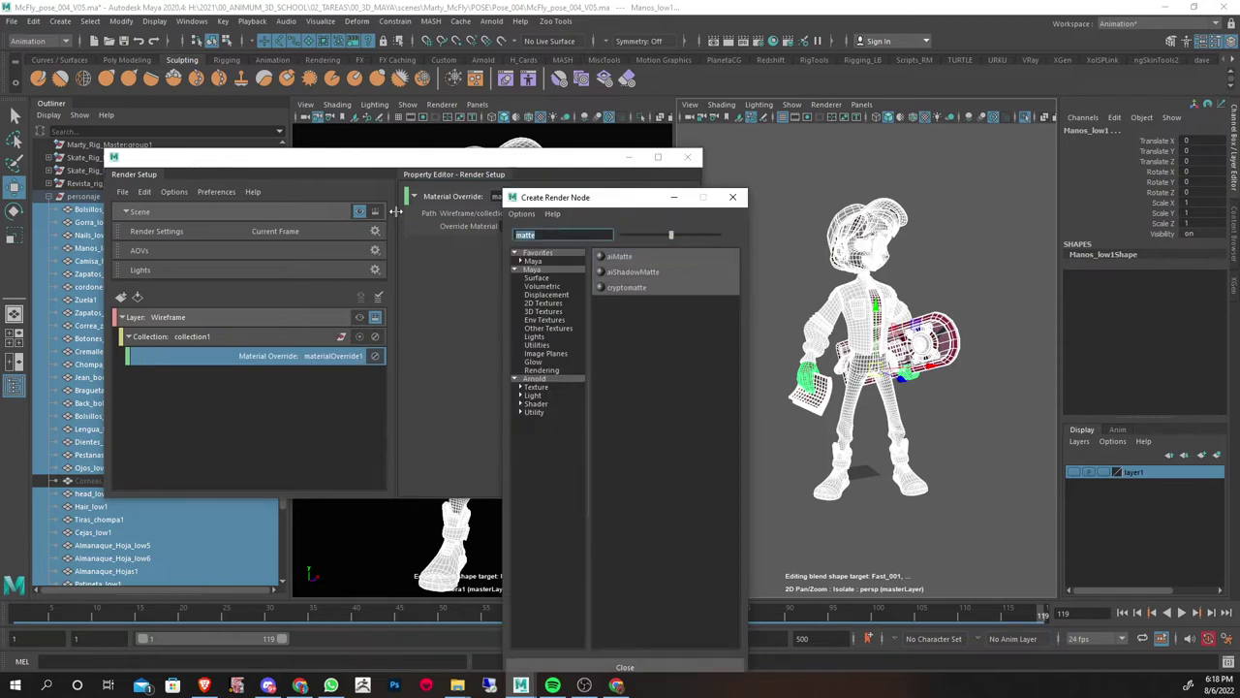
pyautogui.press('BackSpace')
pyautogui.click(534, 378)
pyautogui.click(542, 232)
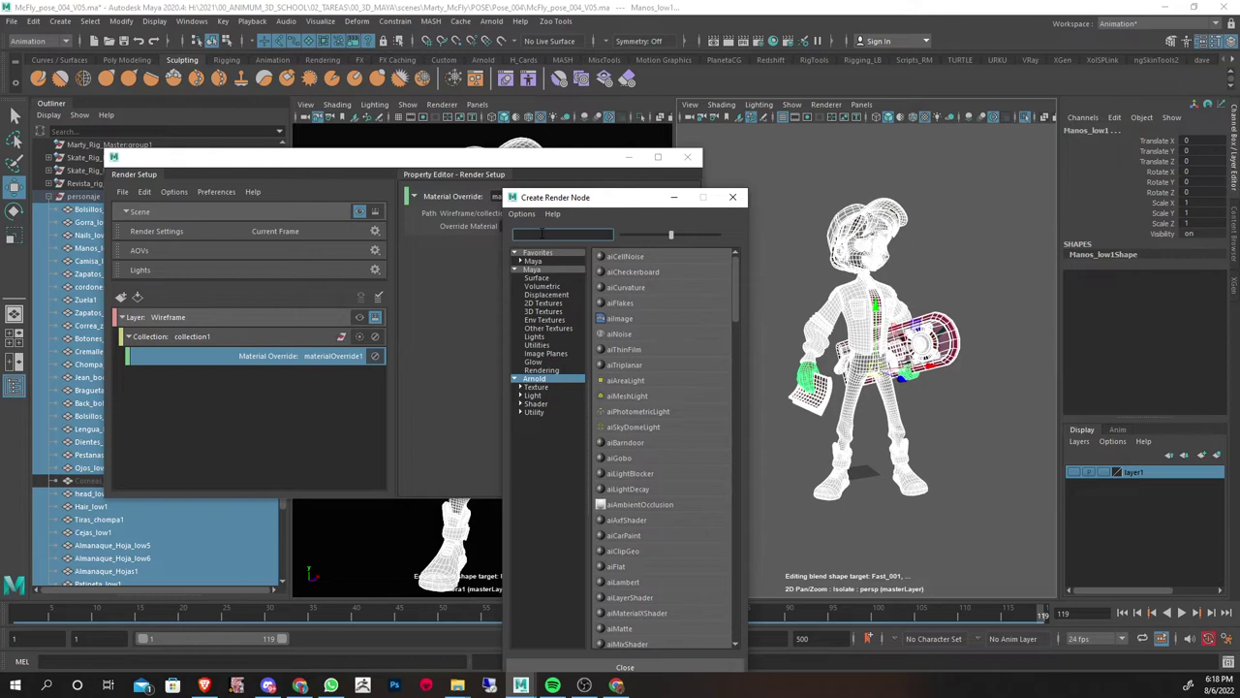
pyautogui.write('wir')
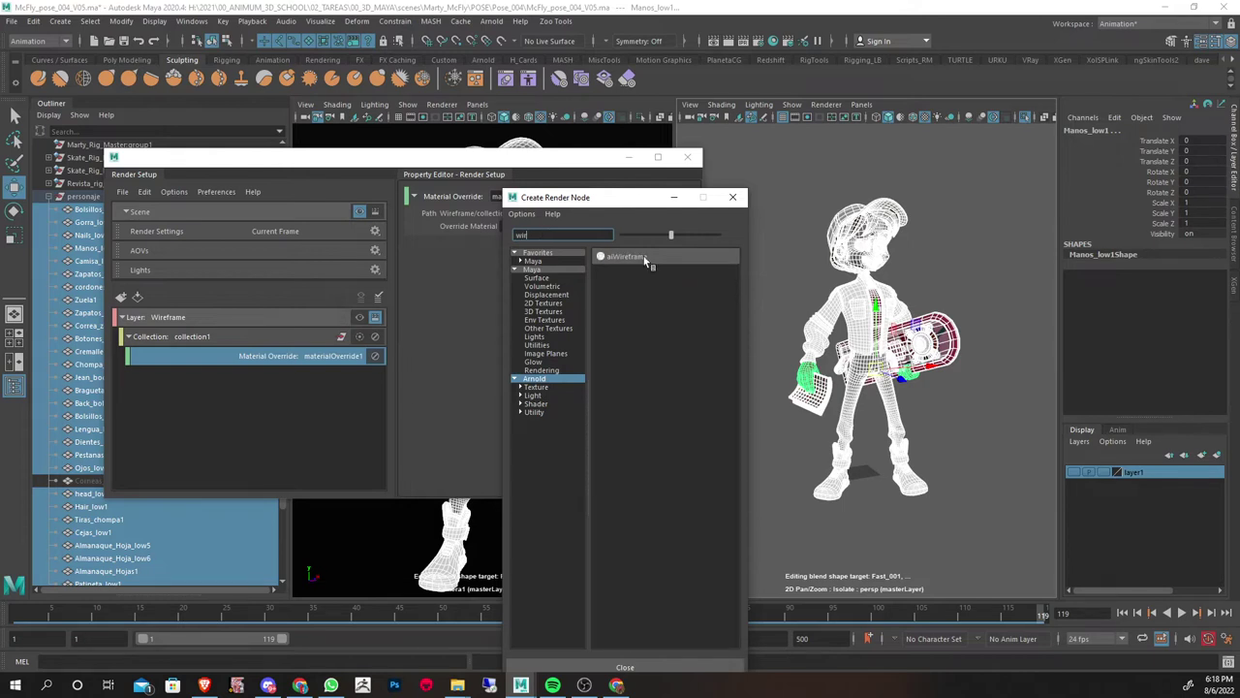
pyautogui.click(644, 256)
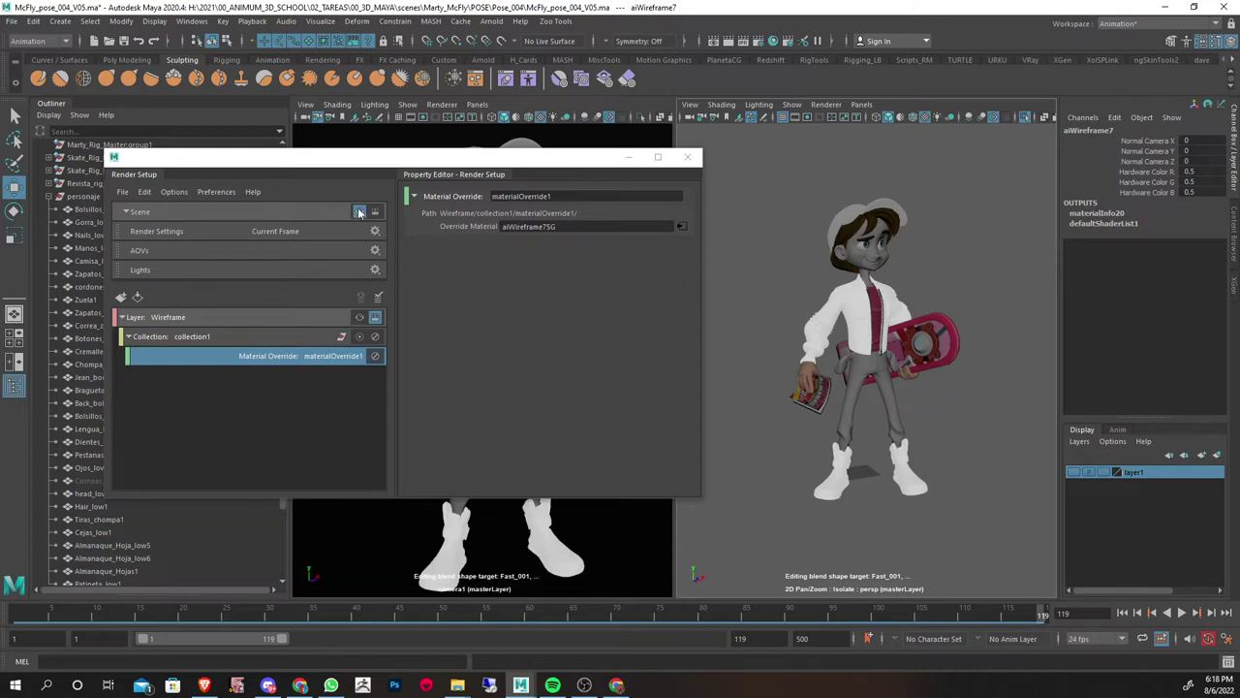
# Make the Wireframe layer renderable and show the override material's attributes
pyautogui.click(359, 319)
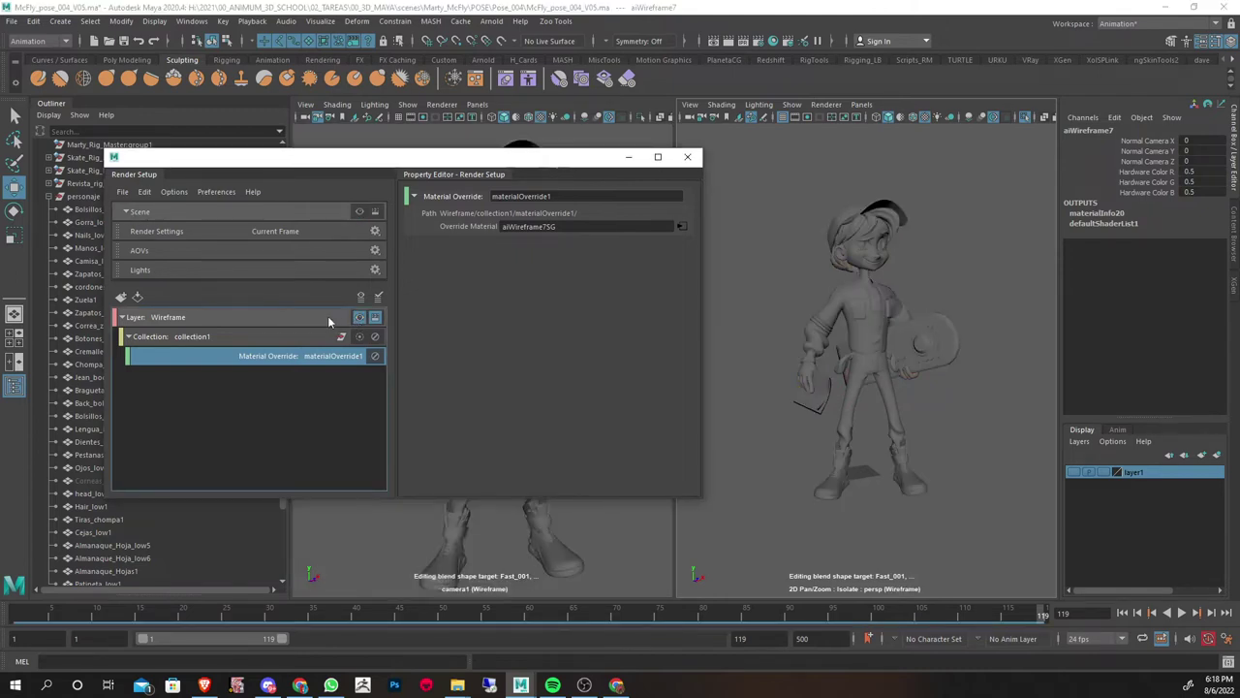
pyautogui.moveTo(600, 156); pyautogui.dragTo(458, 517)
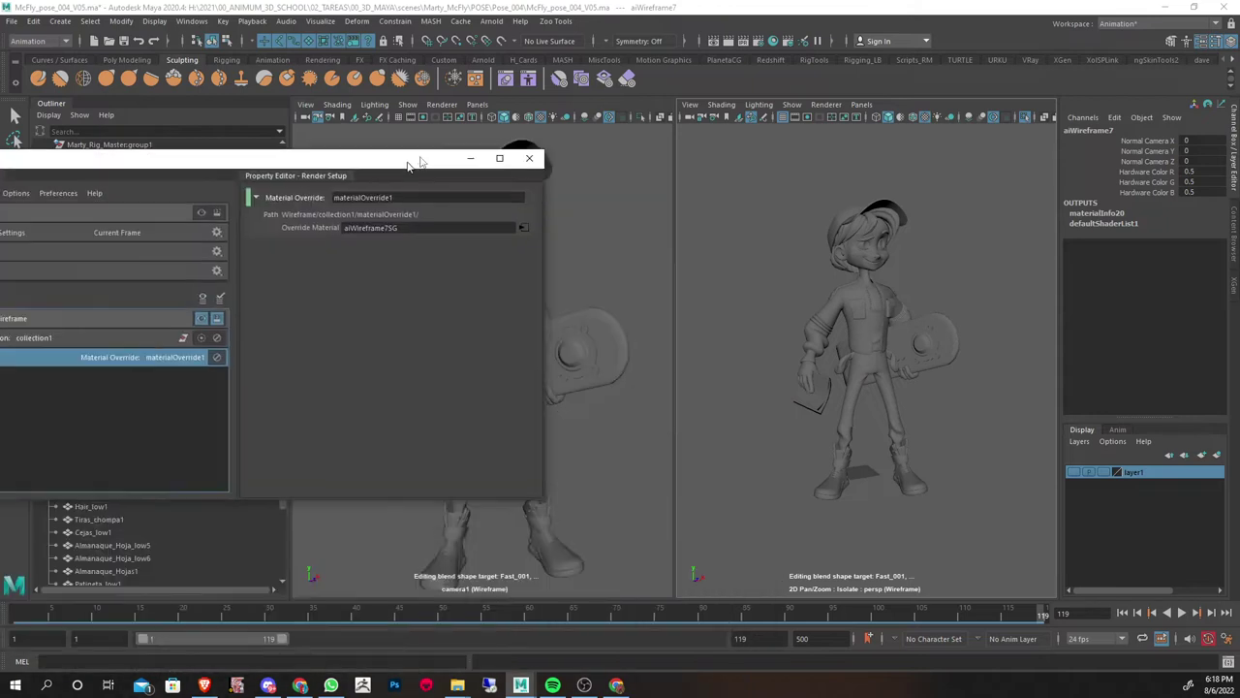
pyautogui.moveTo(397, 526)
pyautogui.mouseDown()
pyautogui.moveTo(465, 253)
pyautogui.moveTo(518, 158)
pyautogui.moveTo(463, 148)
pyautogui.mouseUp()
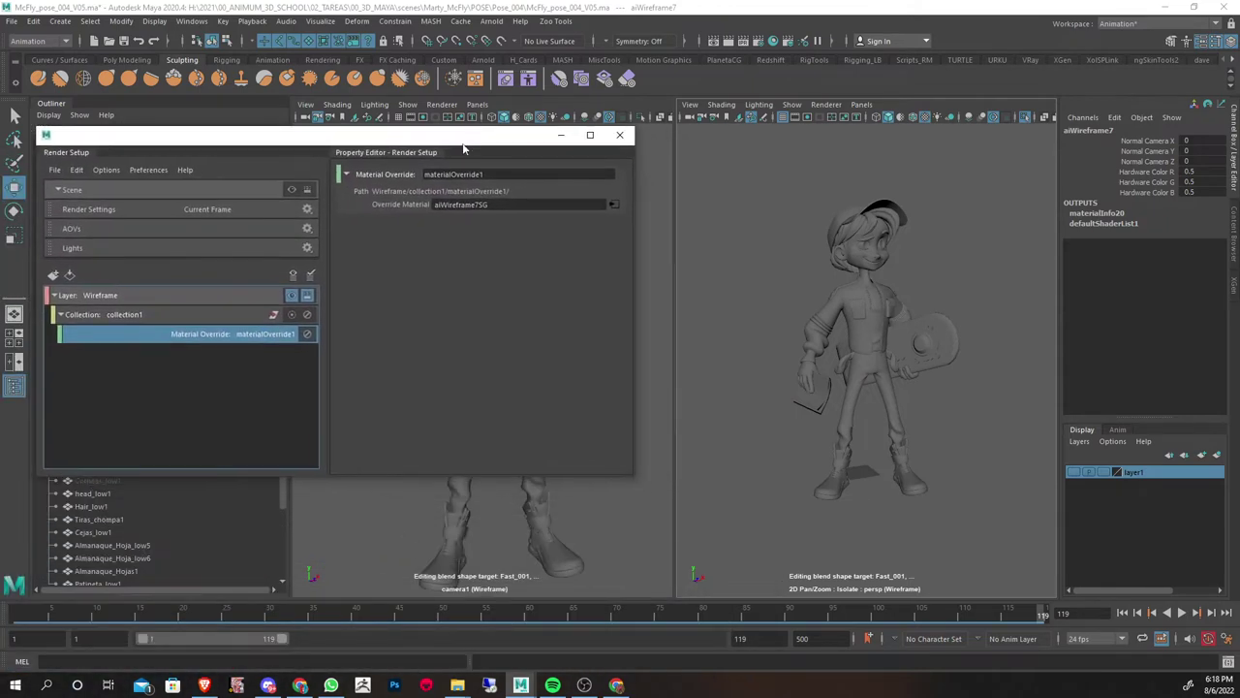
pyautogui.click(612, 205)
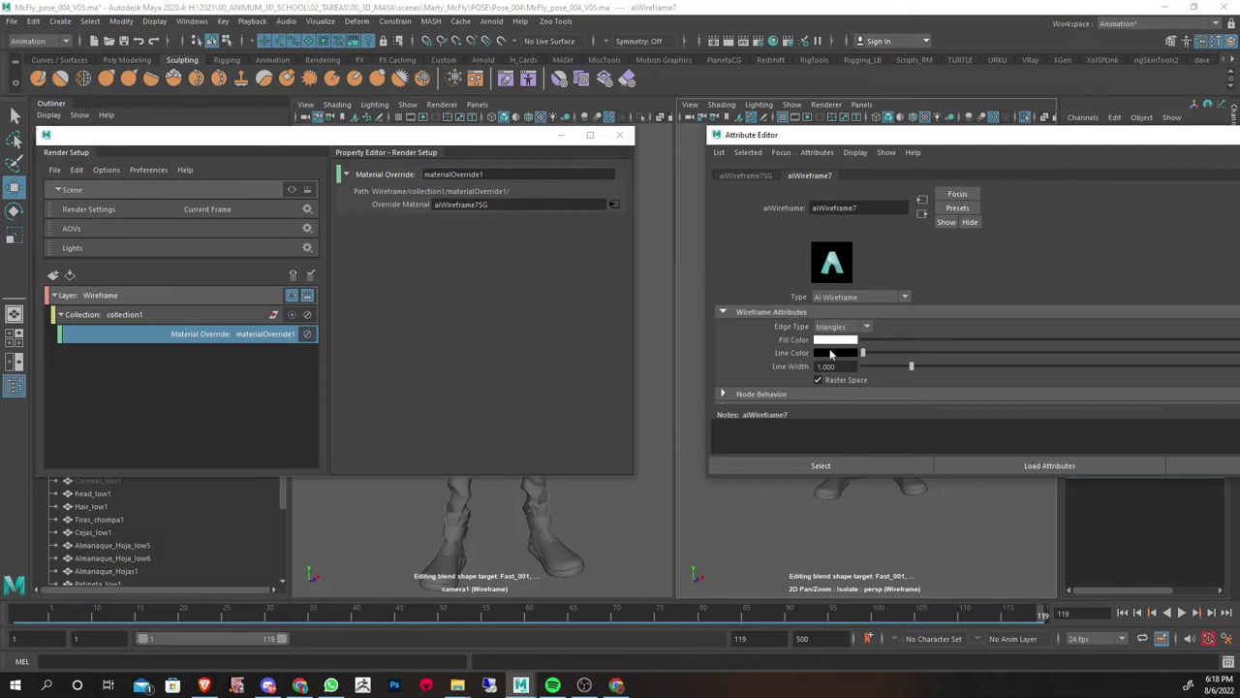
# Turn on smooth mesh preview (3) for the character and start an Arnold render
pyautogui.moveTo(843, 135); pyautogui.dragTo(1140, 139)
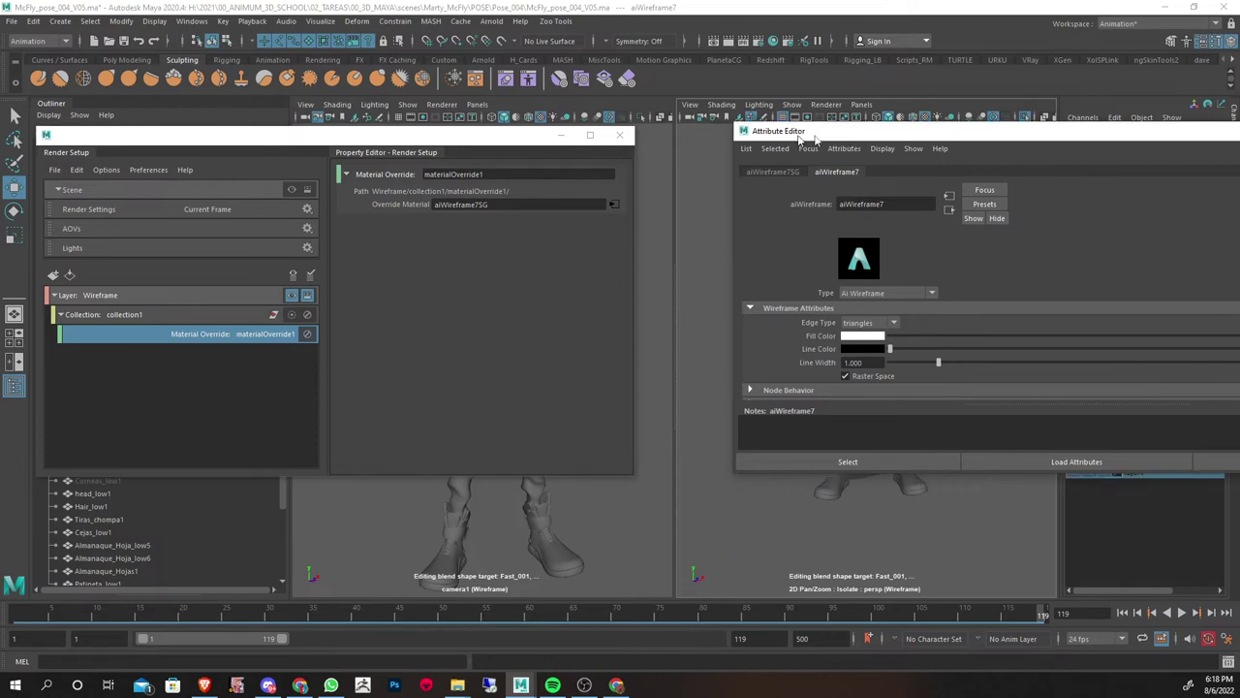
pyautogui.moveTo(742, 537); pyautogui.dragTo(1002, 162)
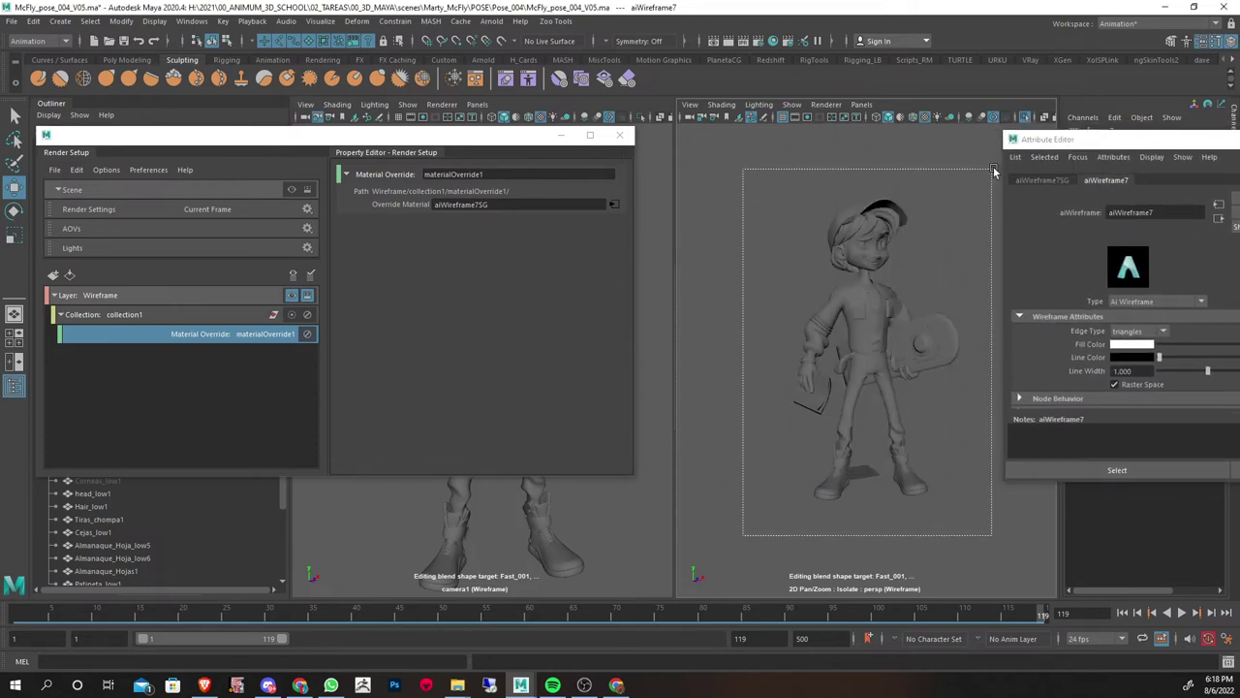
pyautogui.press('3')
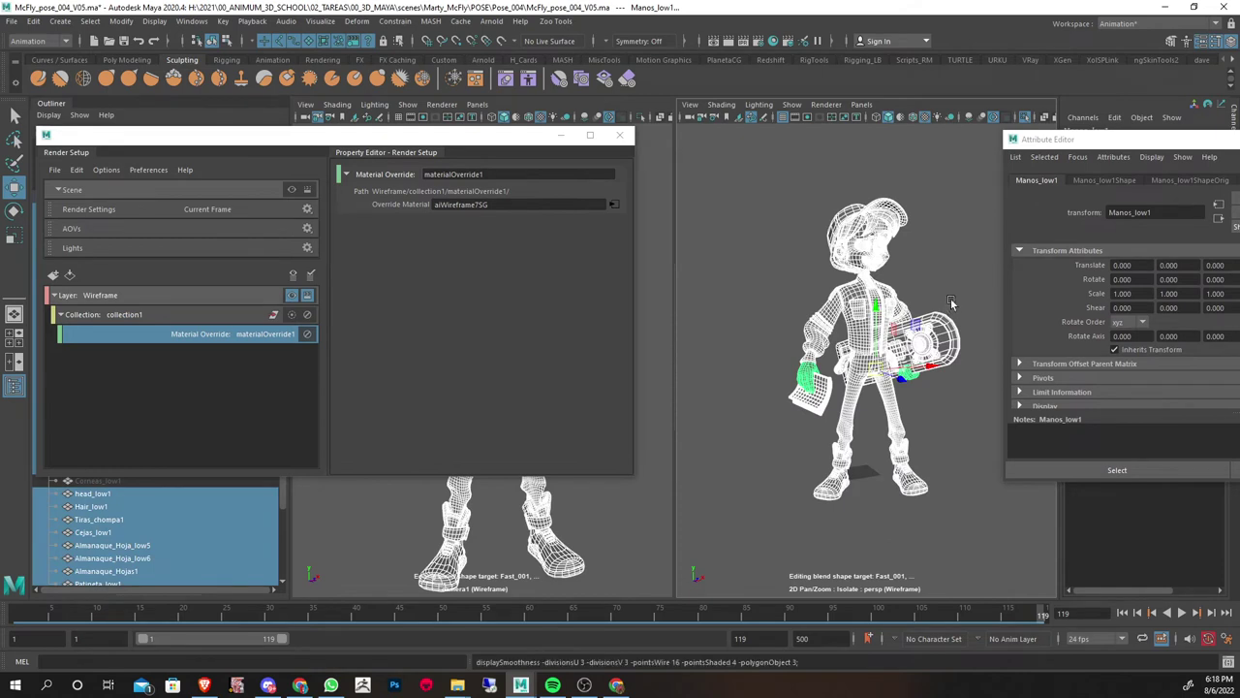
pyautogui.click(951, 245)
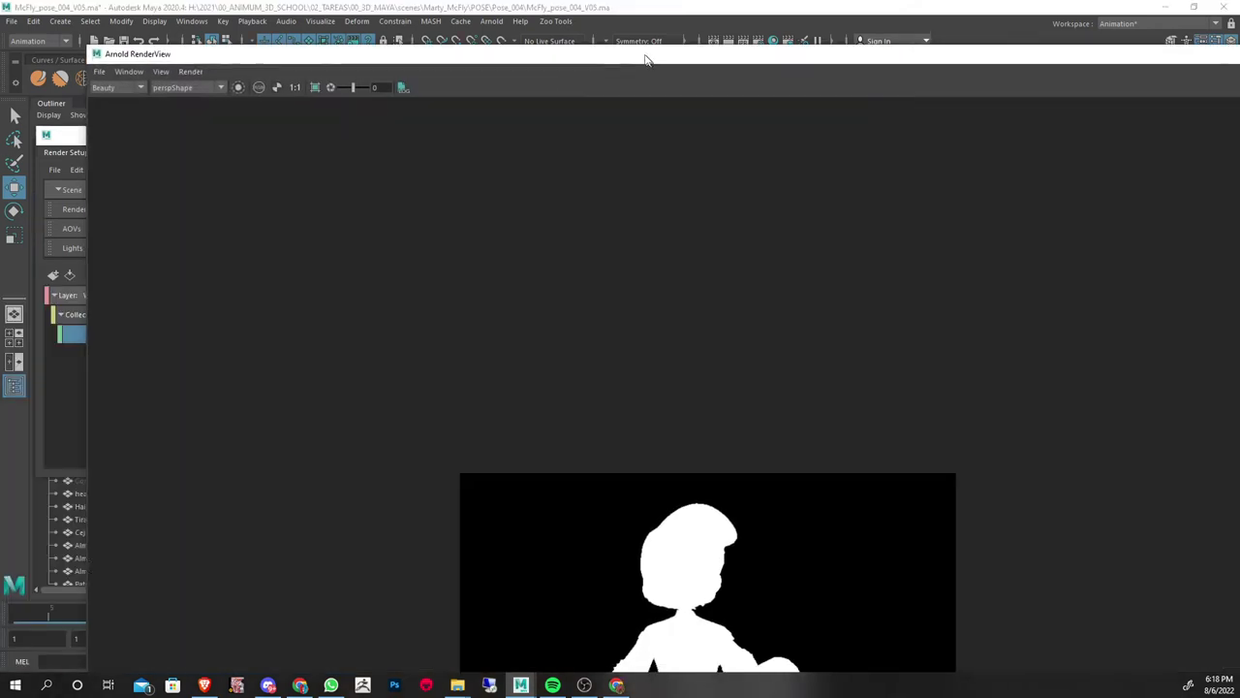
pyautogui.doubleClick(645, 52)
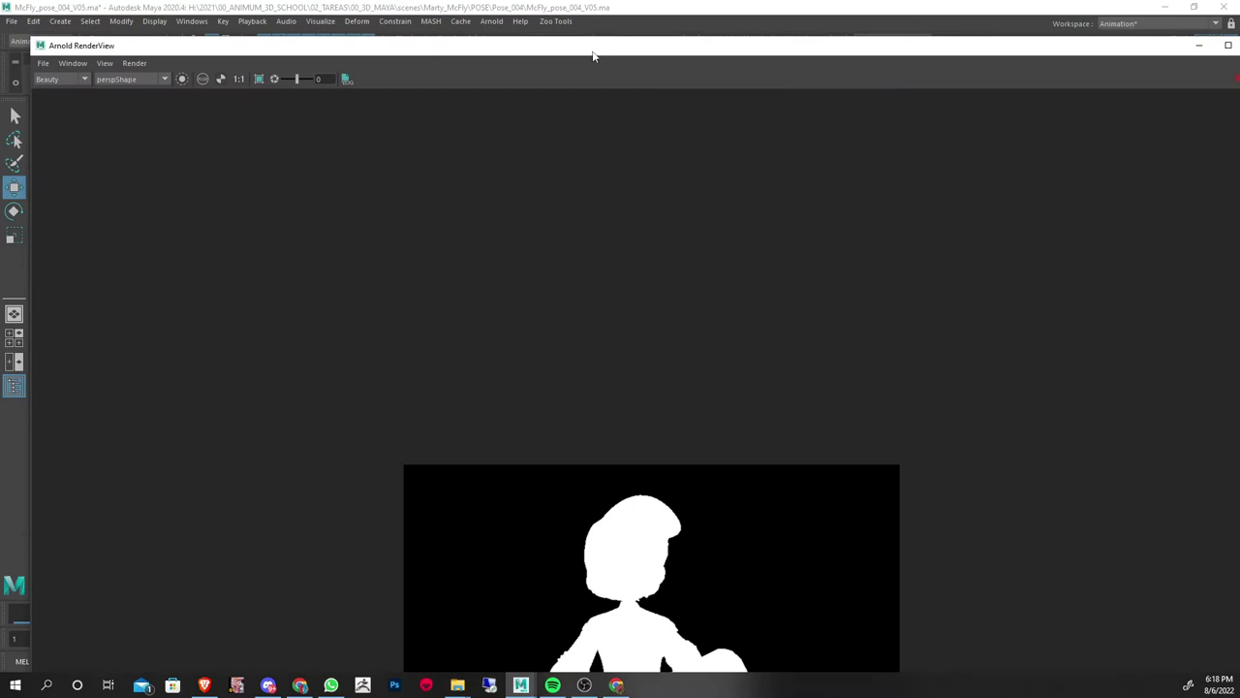
# Render the Wireframe layer from cameraShape1, then stop it and reselect the character
pyautogui.click(97, 38)
pyautogui.click(91, 57)
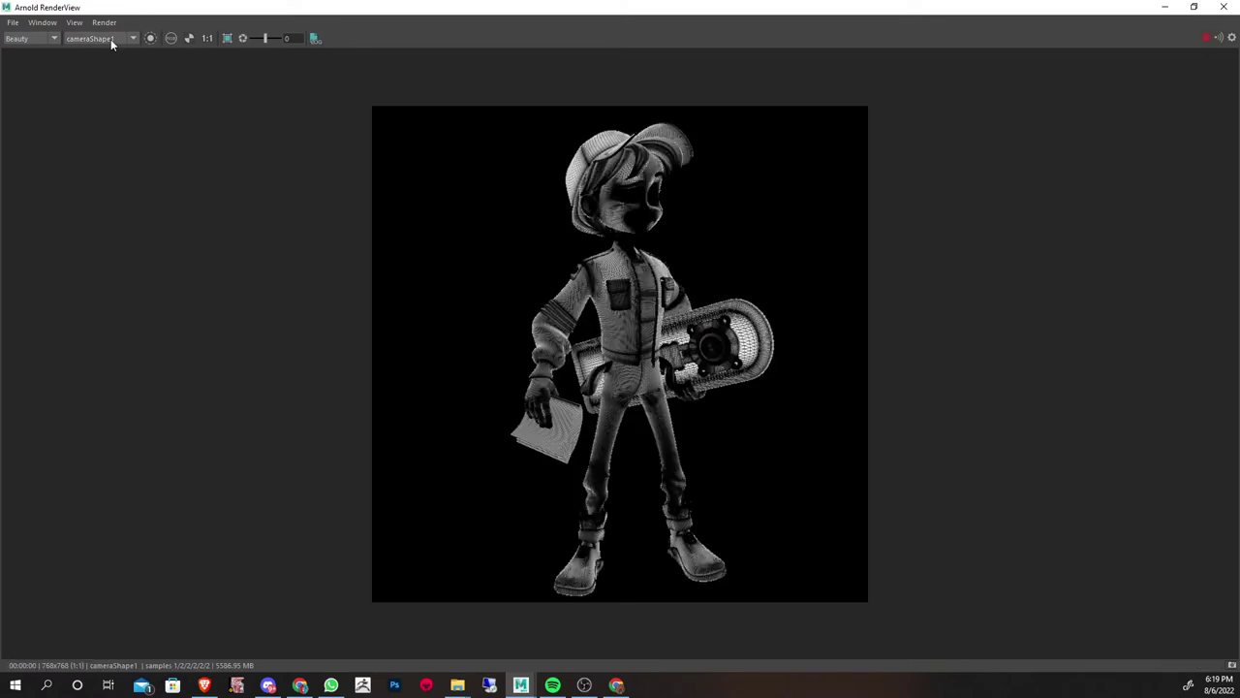
pyautogui.click(1206, 41)
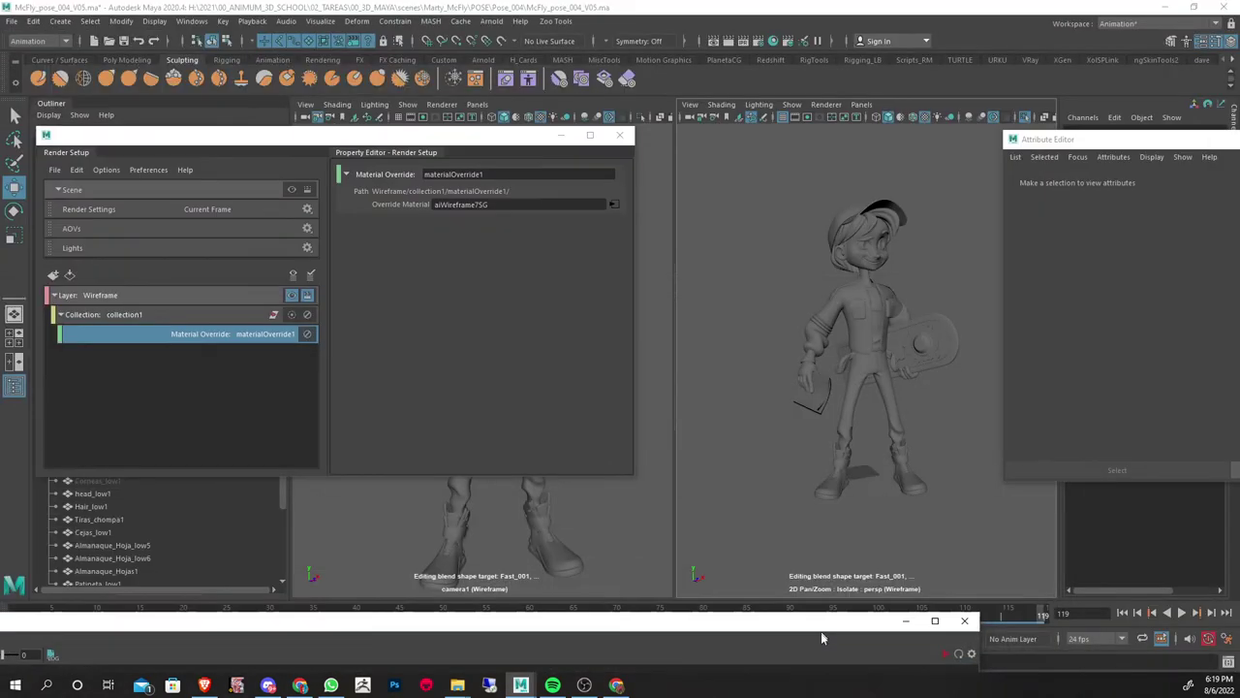
pyautogui.moveTo(976, 508); pyautogui.dragTo(741, 141)
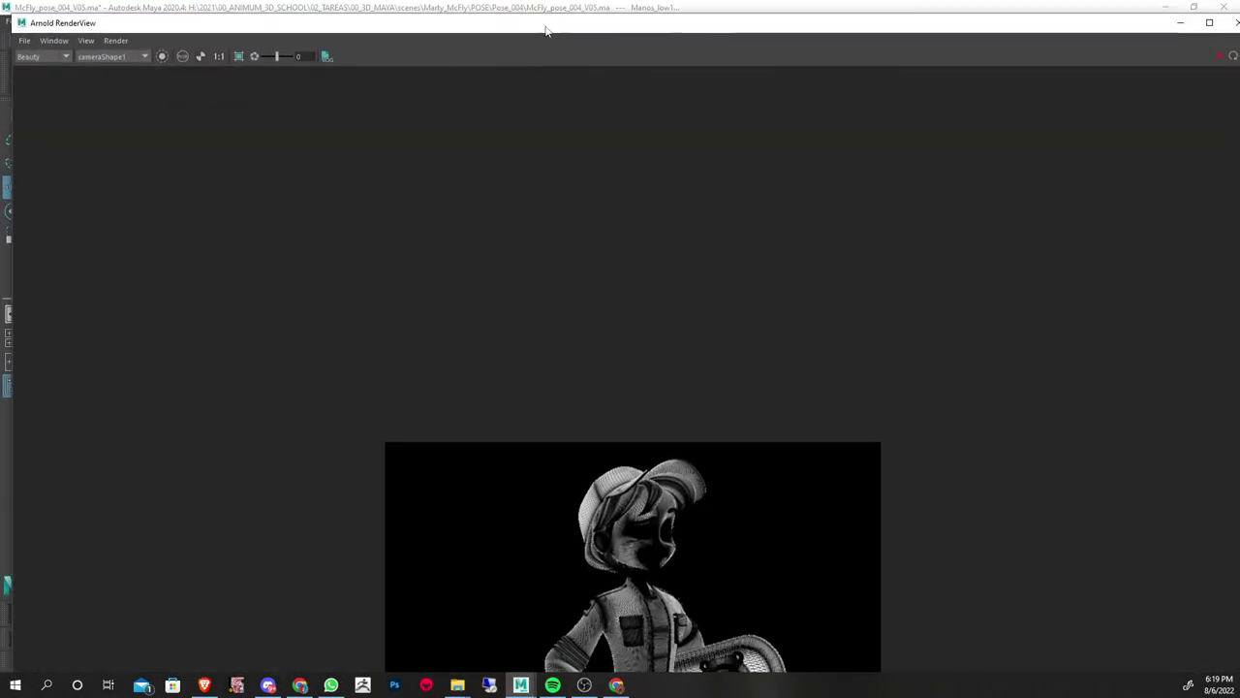
# Stop the running render and shrink the render view to reveal the scene
pyautogui.doubleClick(545, 25)
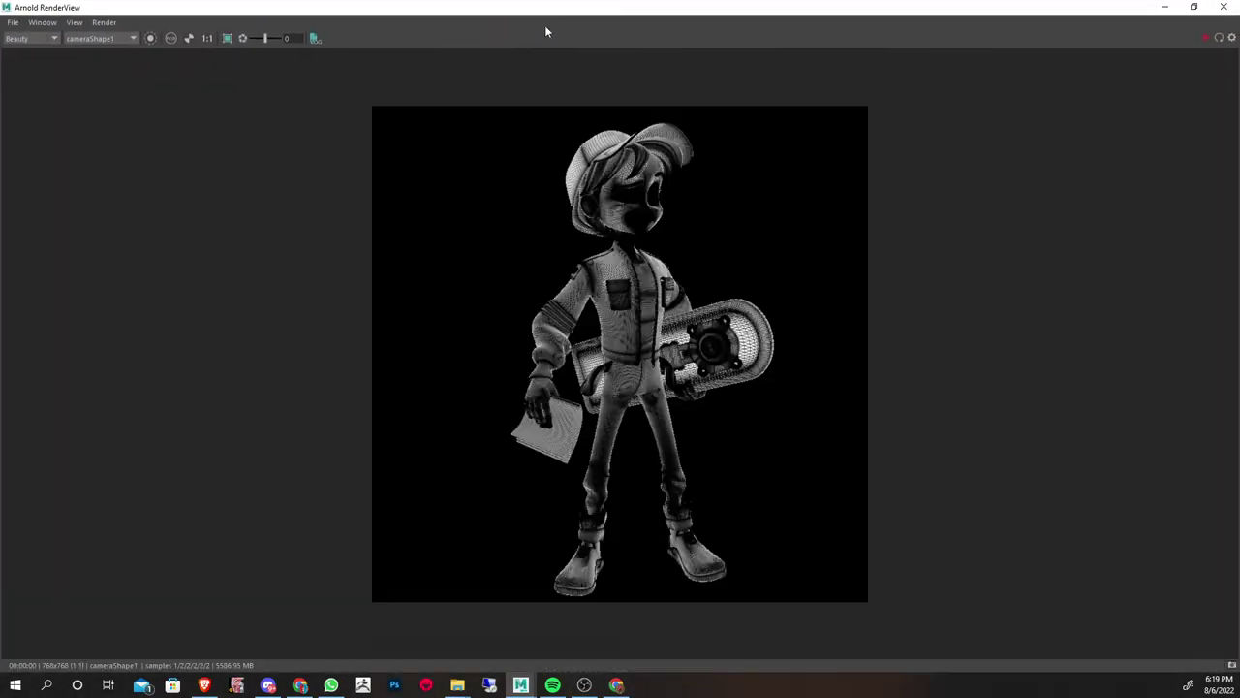
pyautogui.click(1206, 39)
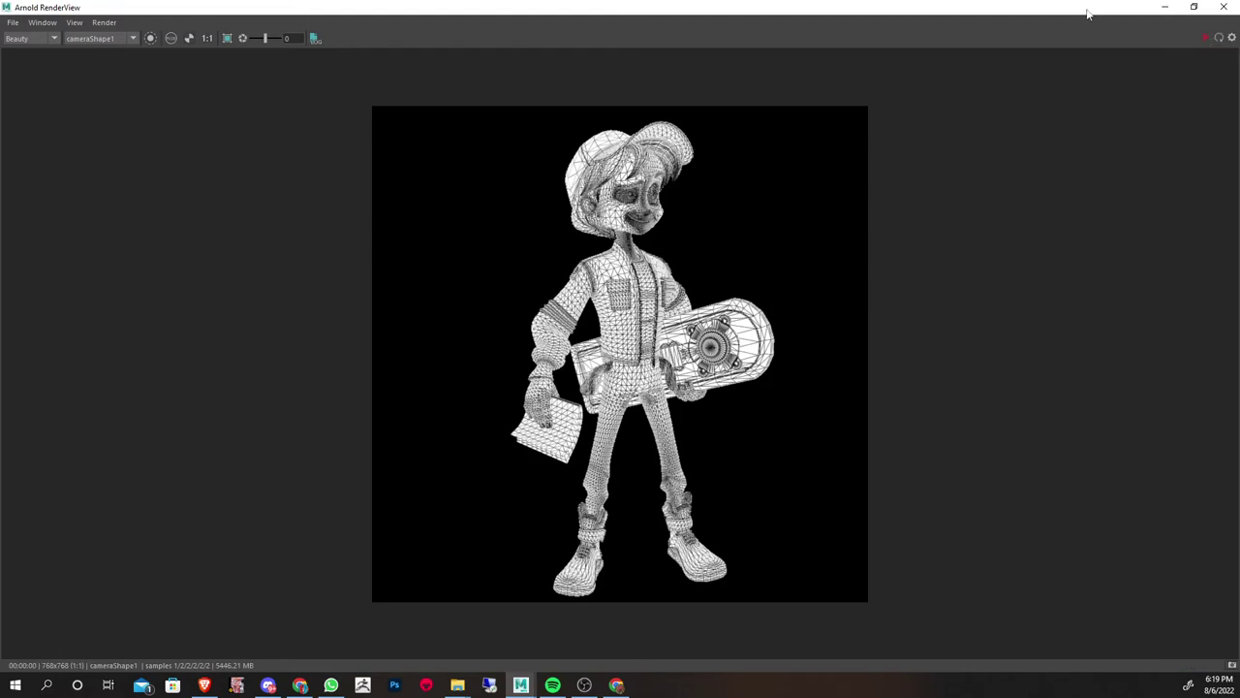
pyautogui.doubleClick(1087, 14)
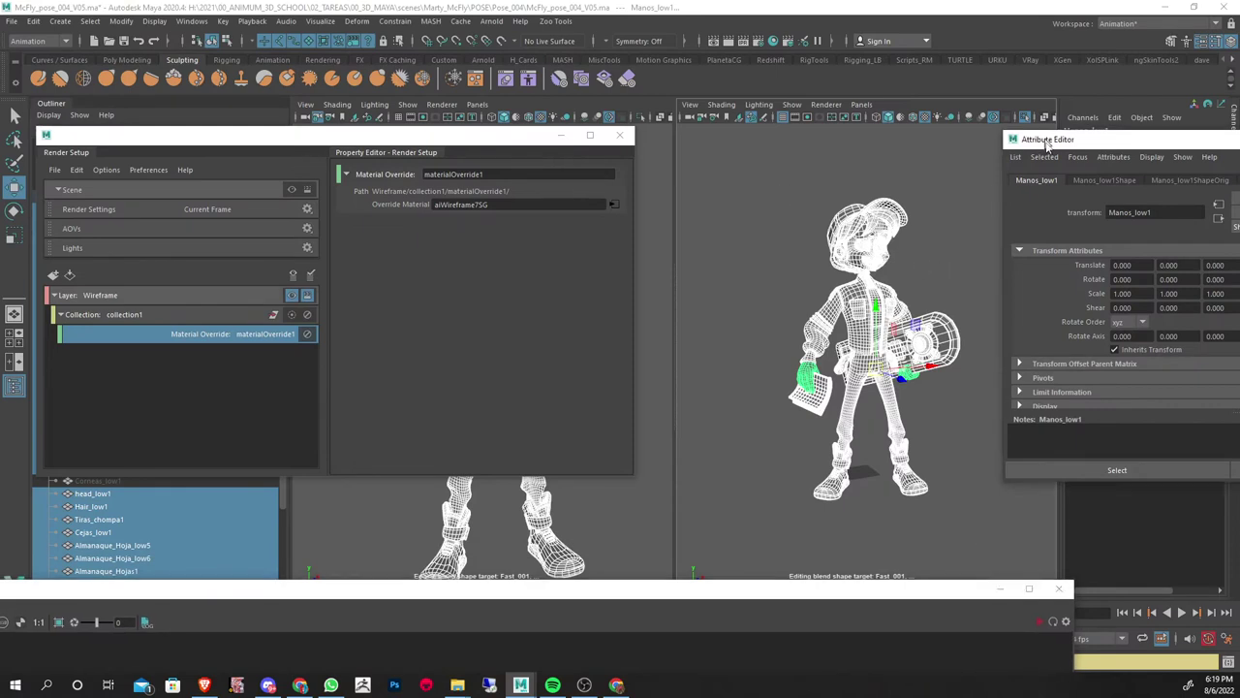
pyautogui.moveTo(1041, 142); pyautogui.dragTo(955, 549)
# Set the aiWireframe override's Edge Type to polygons and Line Width to 0.5
pyautogui.click(614, 204)
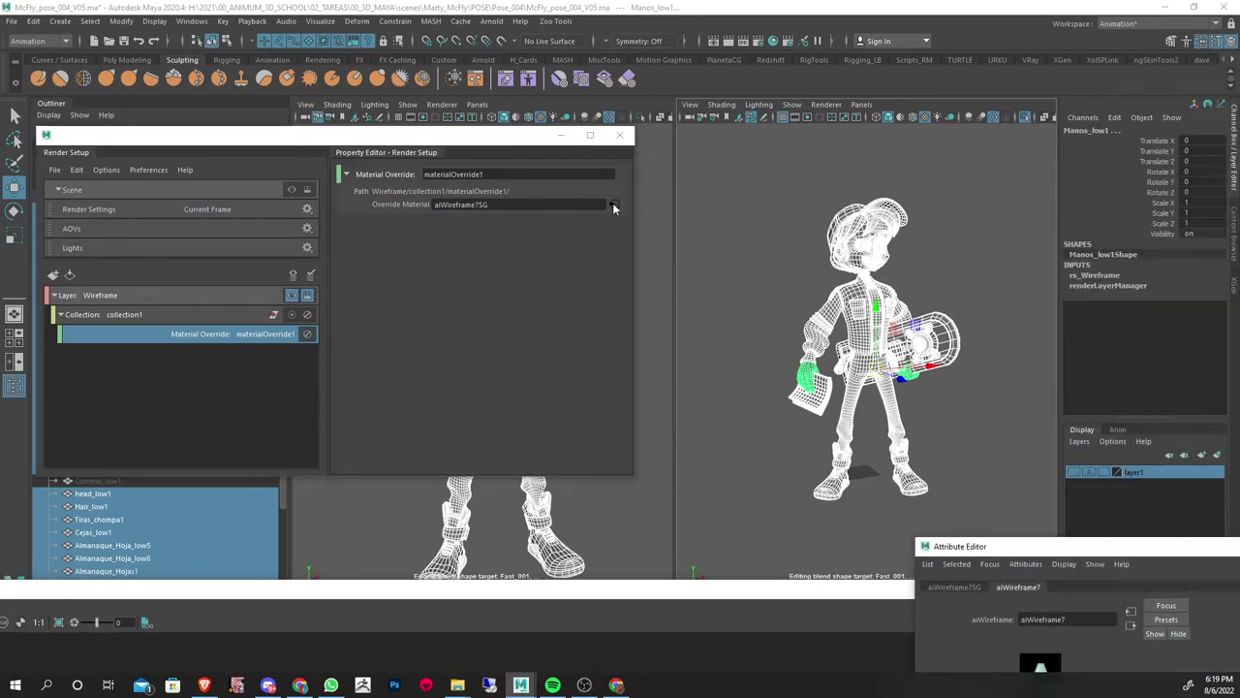
pyautogui.moveTo(1111, 545); pyautogui.dragTo(822, 113)
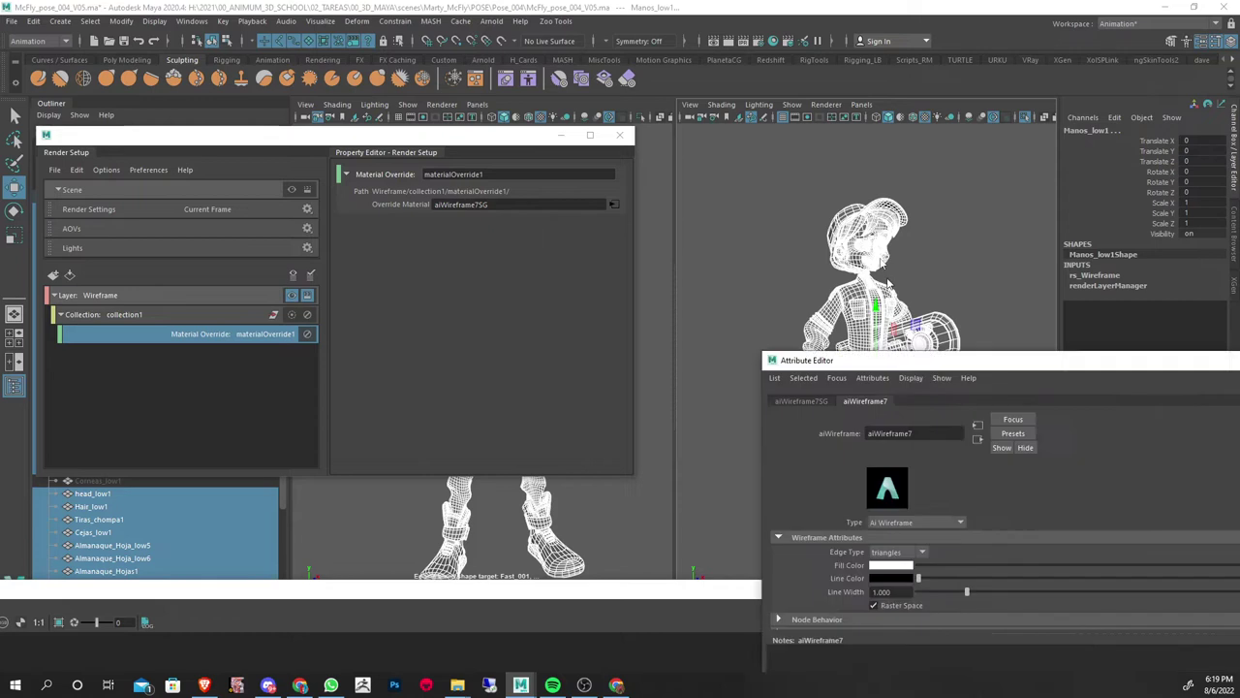
pyautogui.click(783, 306)
pyautogui.click(781, 333)
pyautogui.doubleClick(754, 344)
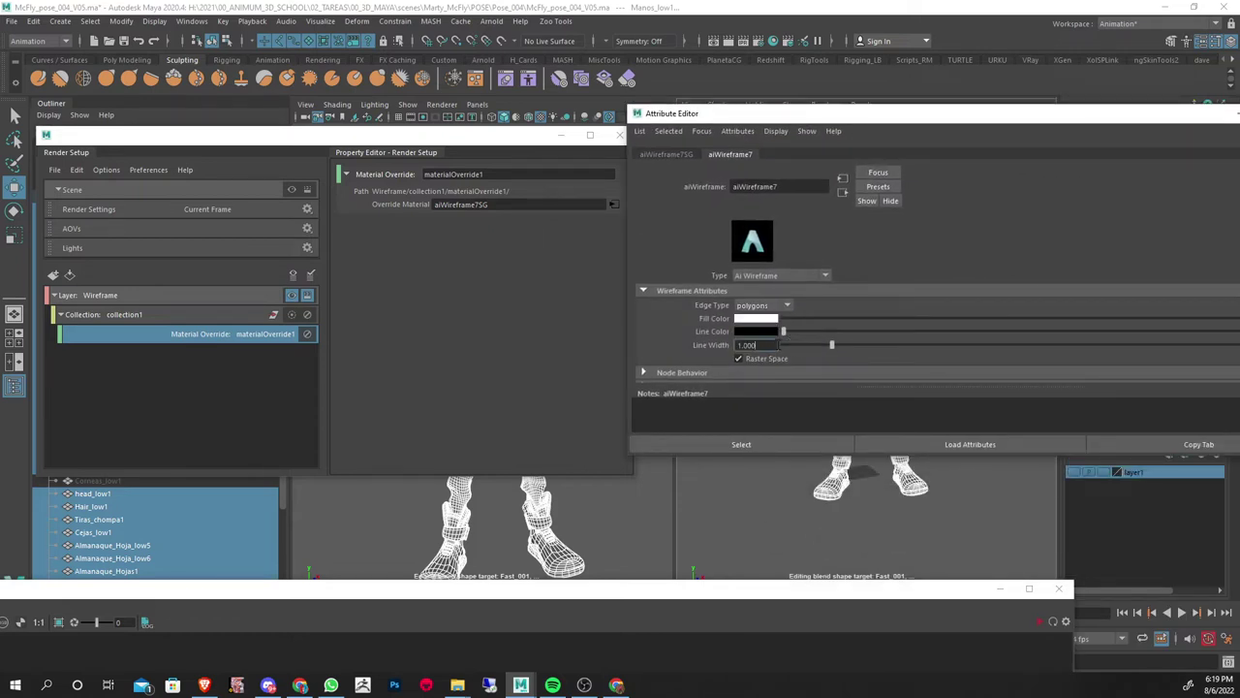
pyautogui.write('.5')
pyautogui.press('Return')
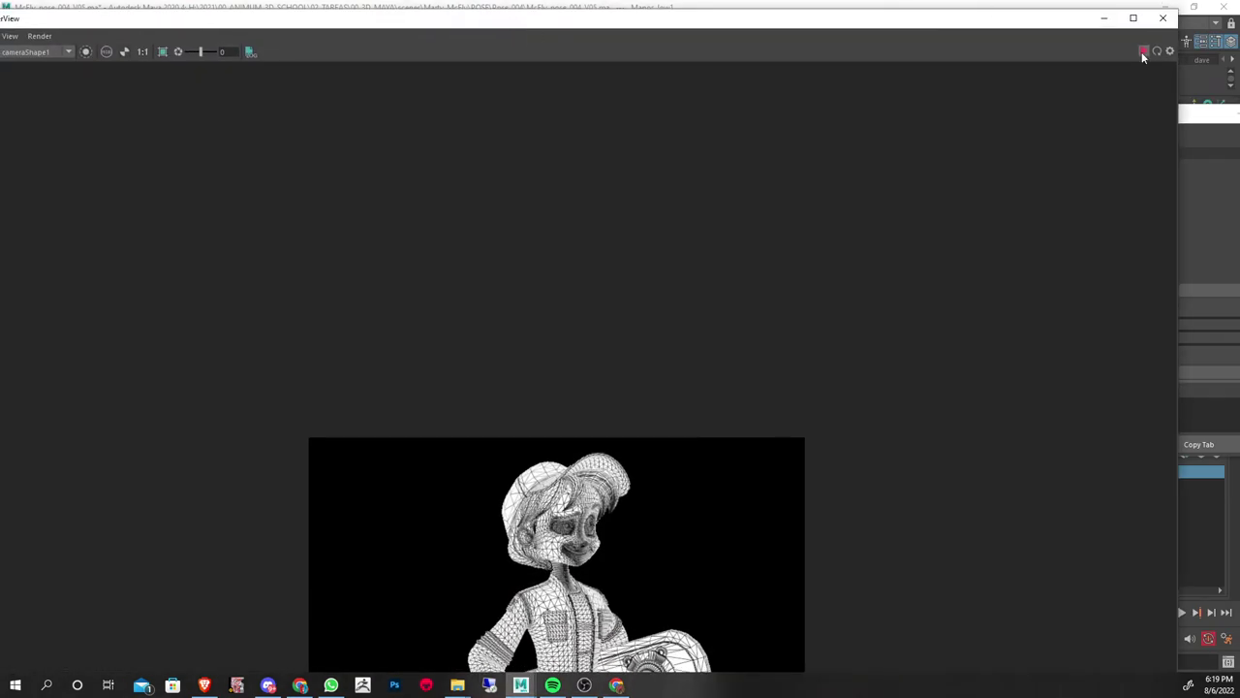
# Preview the wireframe render full screen, then minimize the render windows
pyautogui.click(1132, 18)
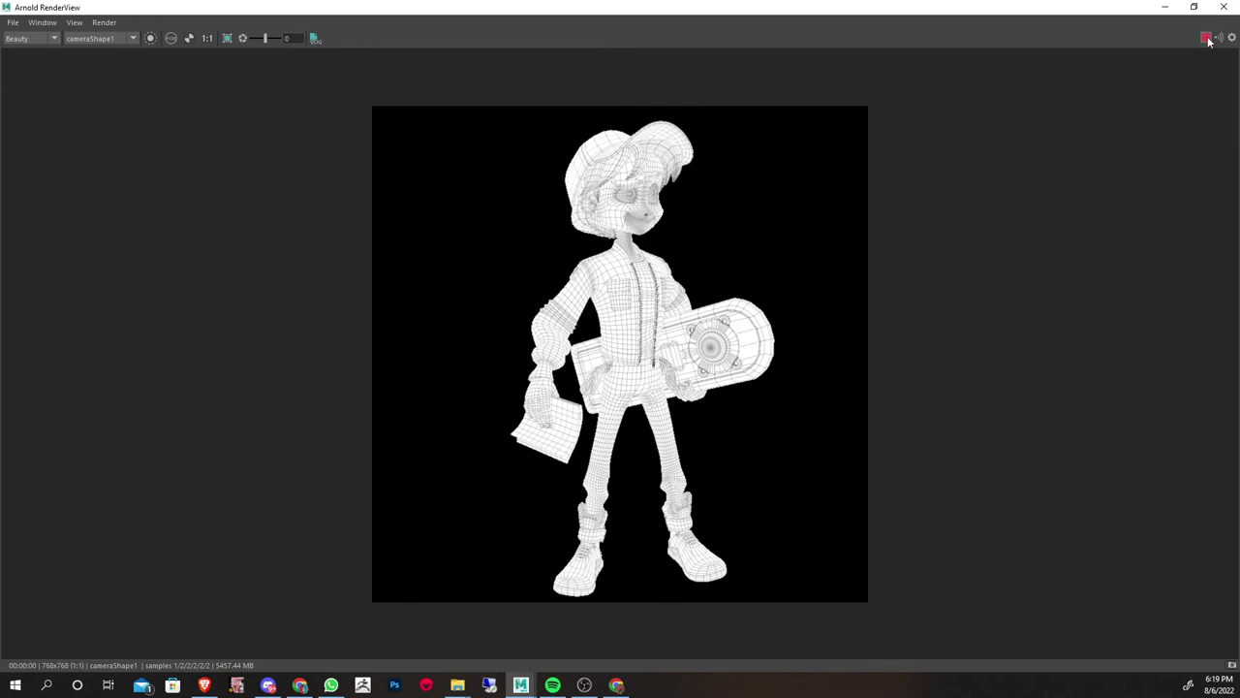
pyautogui.click(1179, 10)
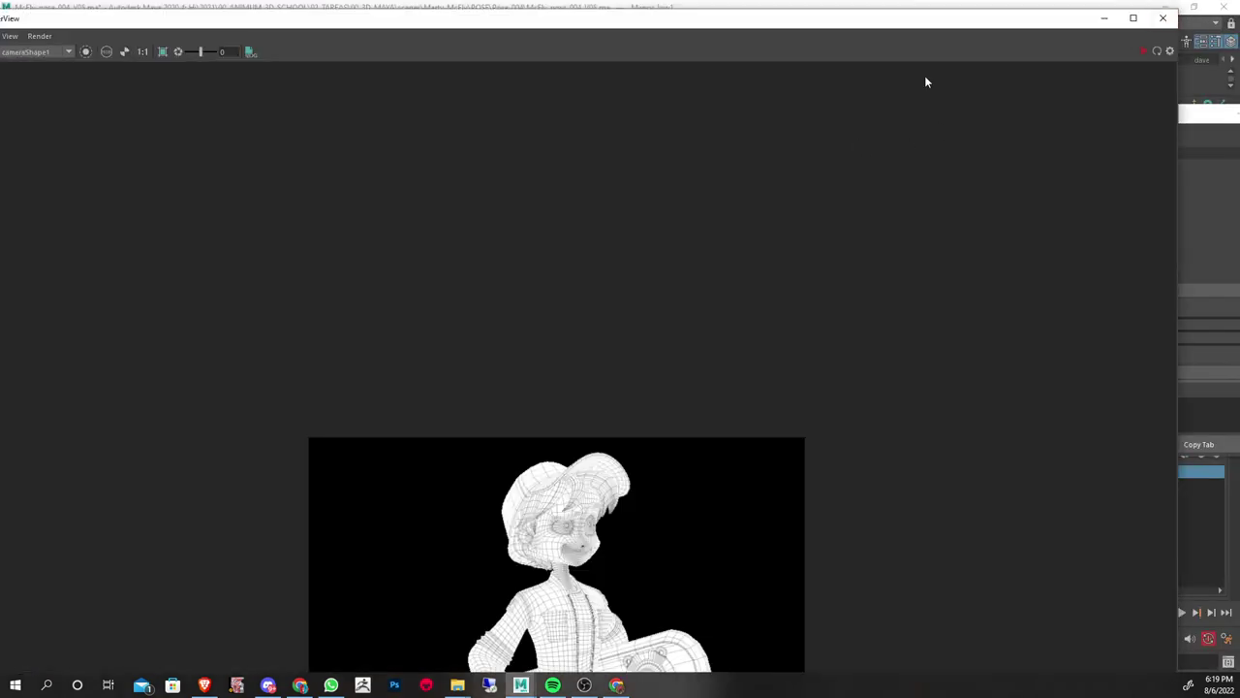
pyautogui.click(1099, 17)
pyautogui.moveTo(1083, 113); pyautogui.dragTo(812, 696)
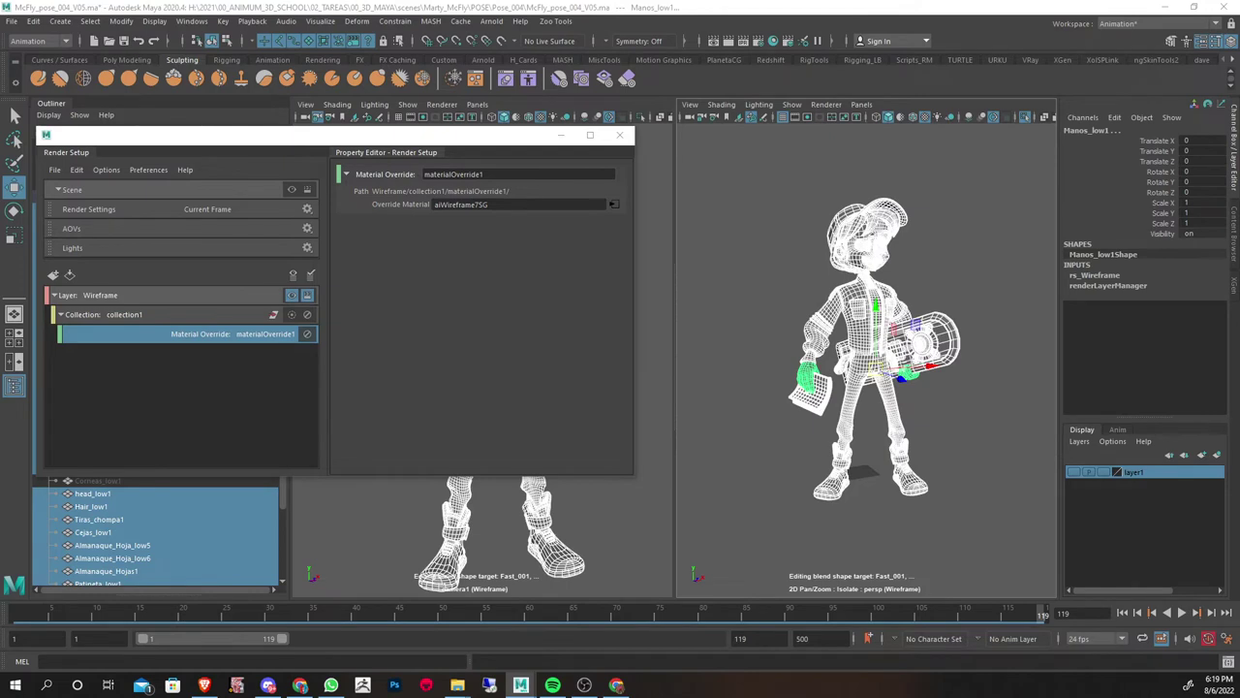
pyautogui.moveTo(390, 141); pyautogui.dragTo(435, 126)
# Create a Clay render layer with collection2 holding the selected character objects
pyautogui.click(113, 260)
pyautogui.write('Clay')
pyautogui.press('Return')
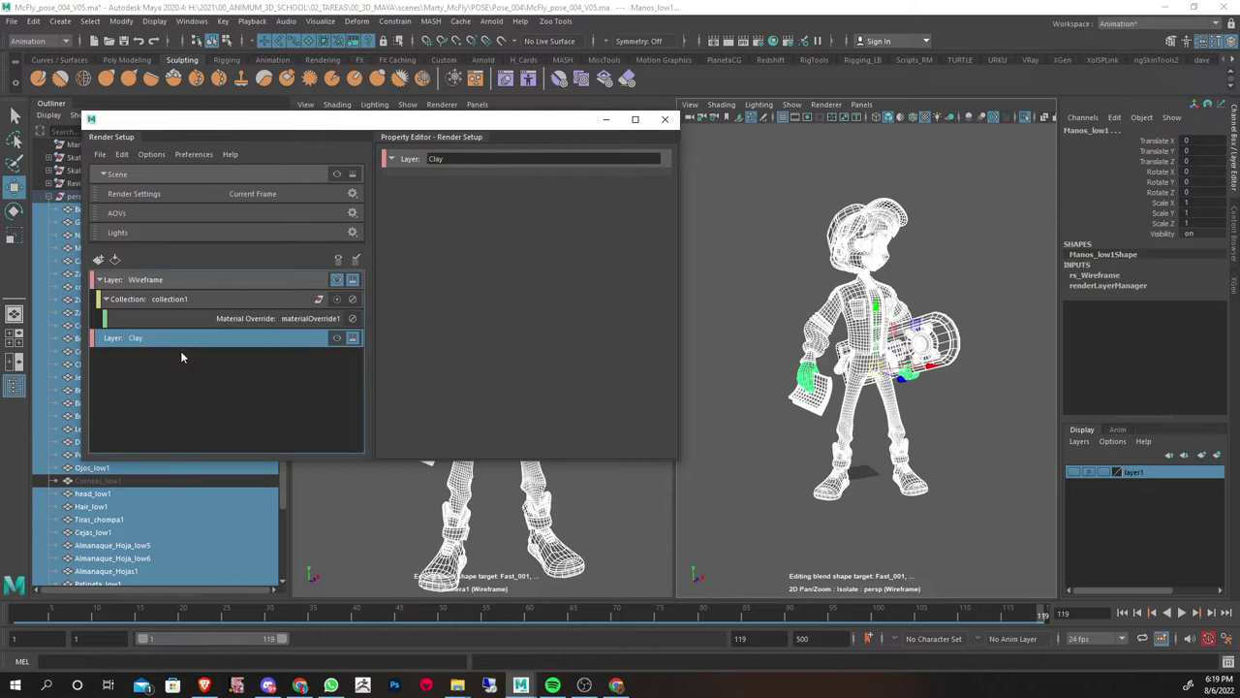
pyautogui.rightClick(184, 344)
pyautogui.click(213, 351)
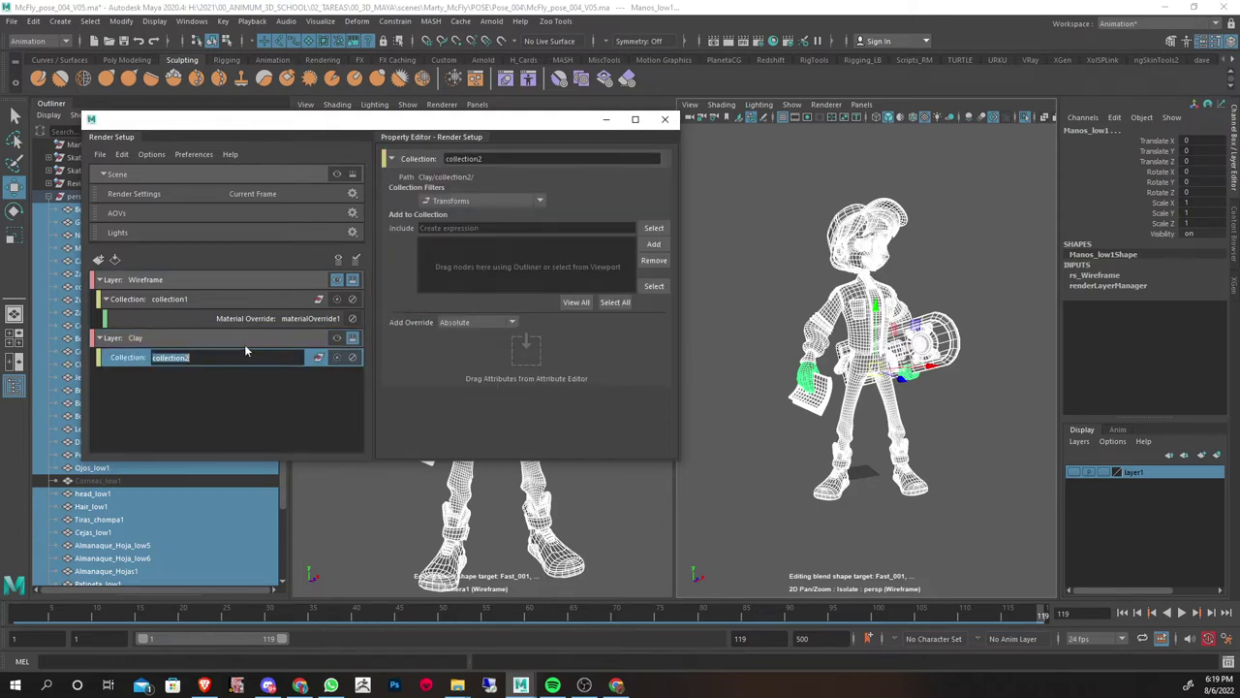
pyautogui.click(654, 244)
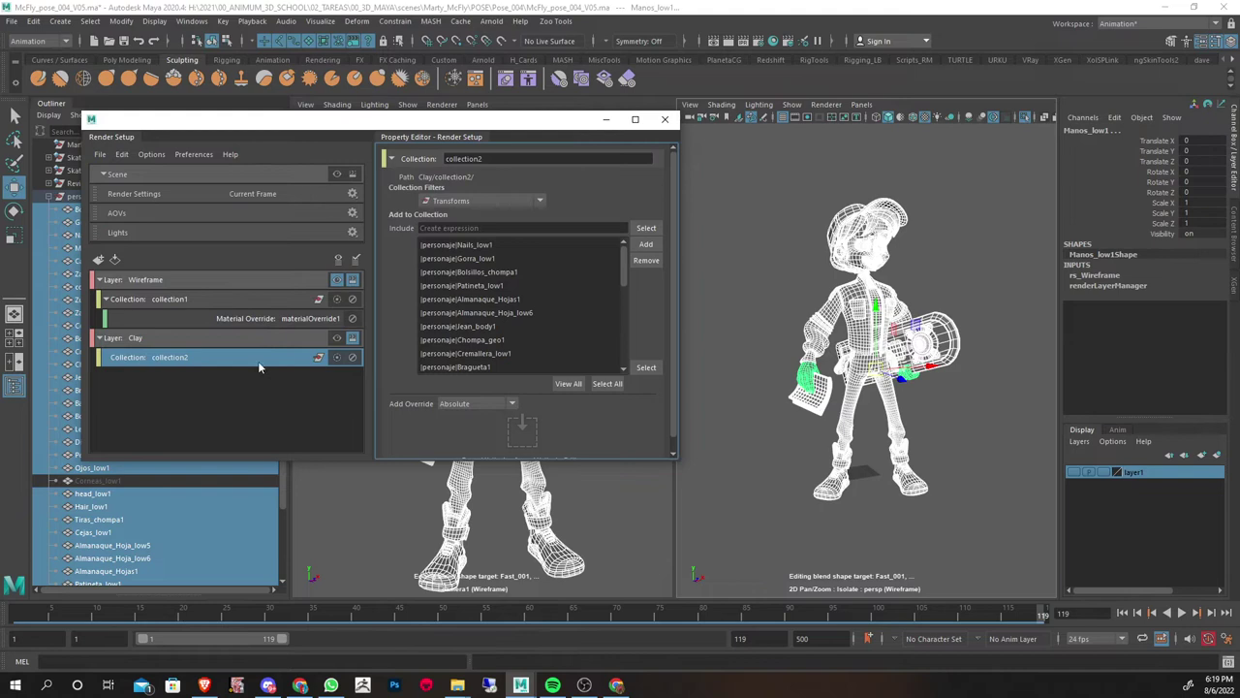
# Give collection2 a material override using aiStandardSurface
pyautogui.rightClick(187, 357)
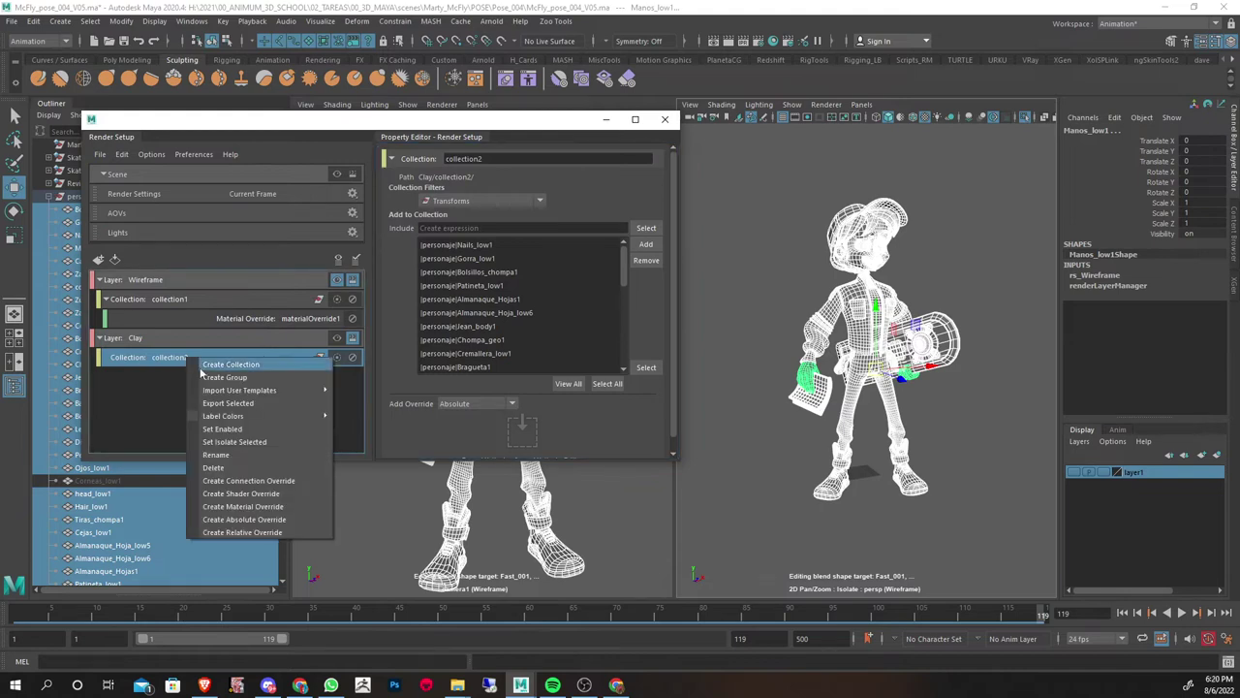
pyautogui.click(254, 505)
pyautogui.click(660, 189)
pyautogui.write('wir')
pyautogui.click(622, 257)
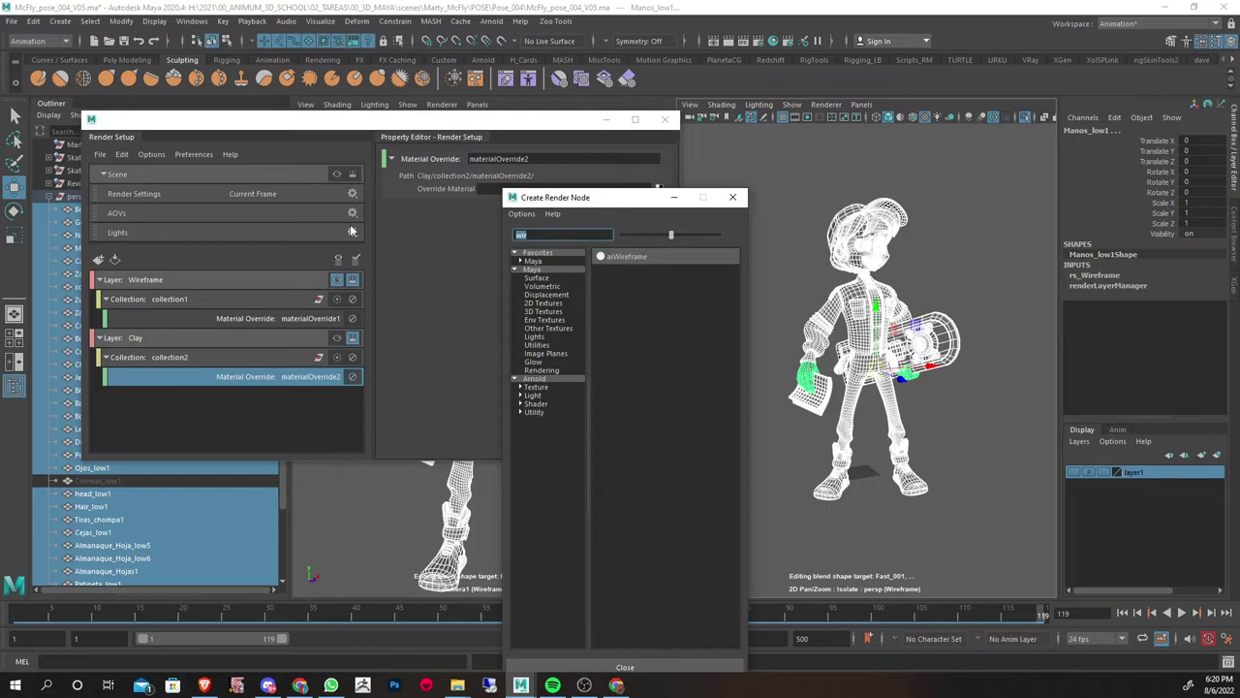
pyautogui.press('BackSpace')
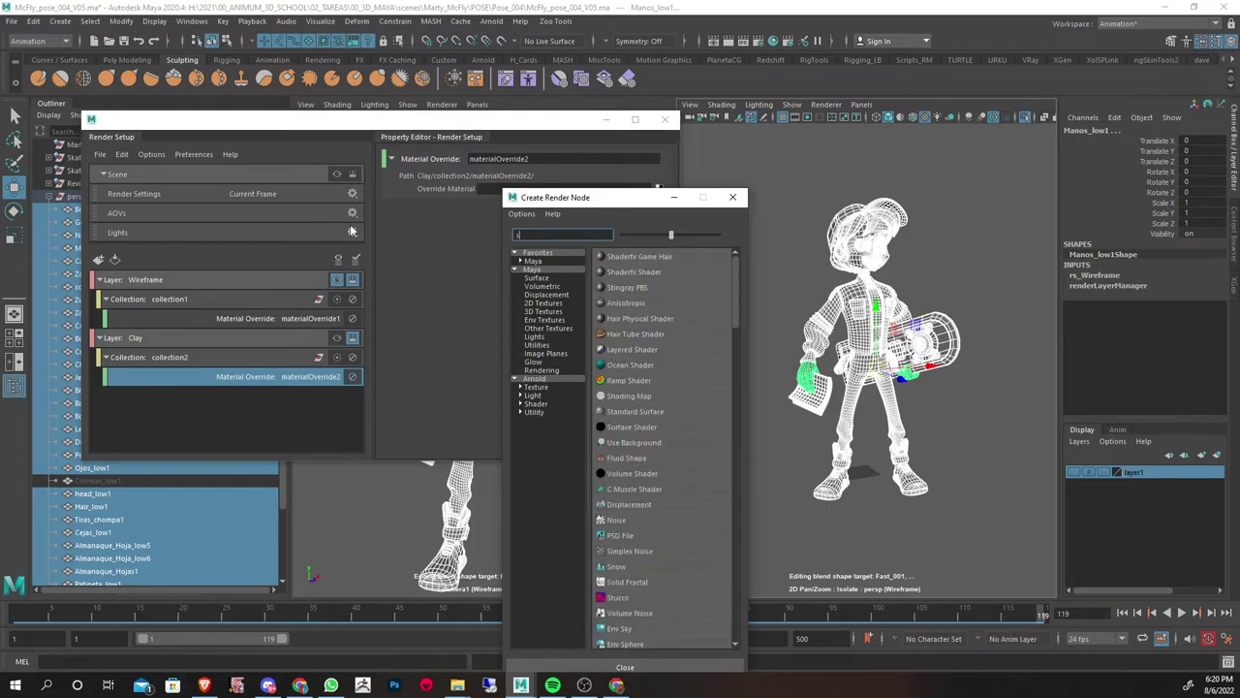
pyautogui.write('sta')
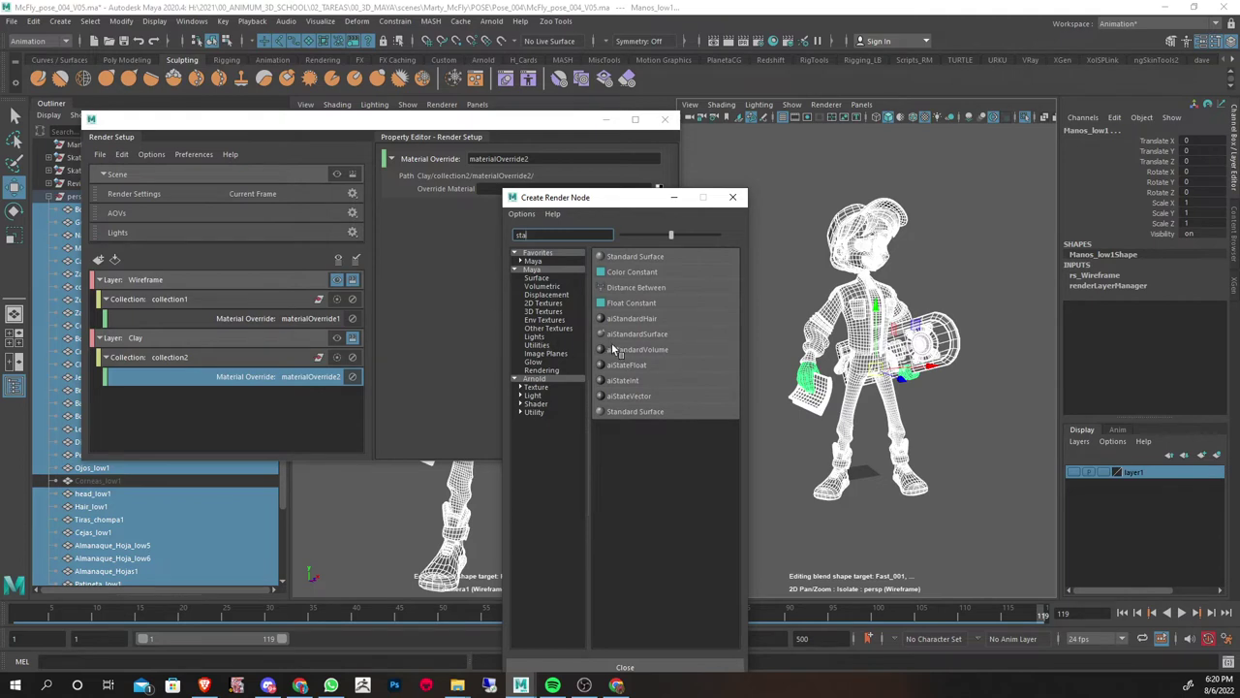
pyautogui.click(638, 333)
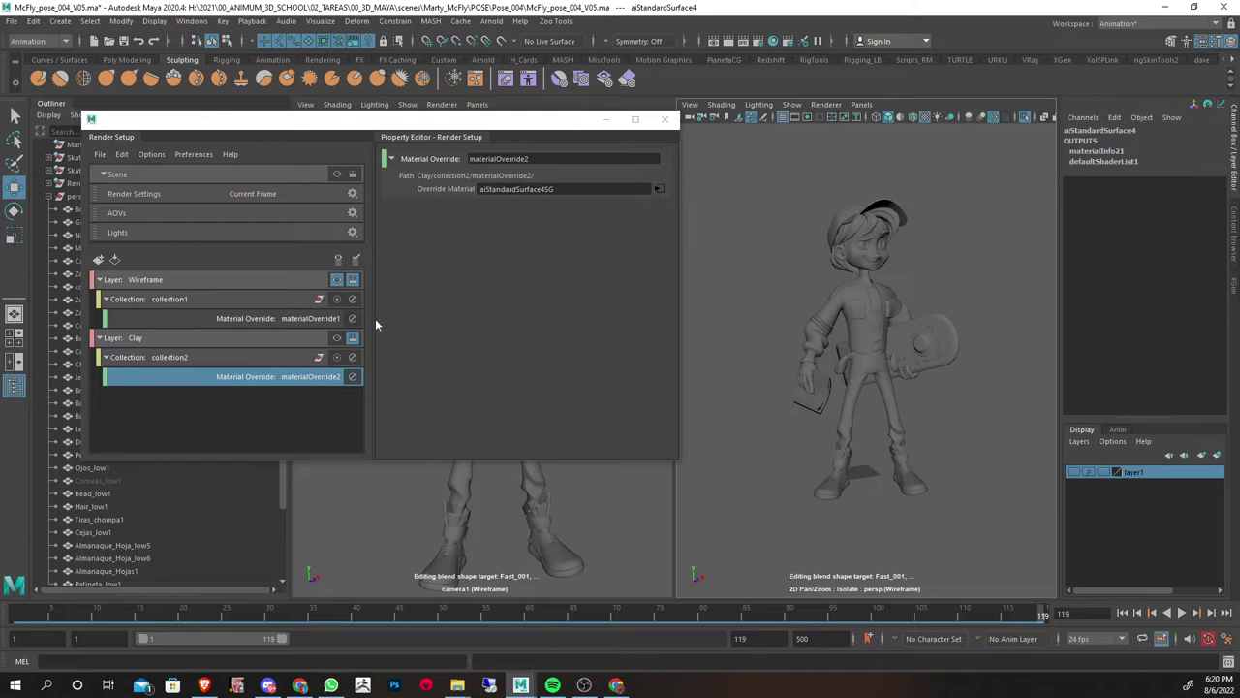
# Make Clay the renderable layer, render it in Arnold RenderView, and resize the window to fit the character
pyautogui.click(336, 337)
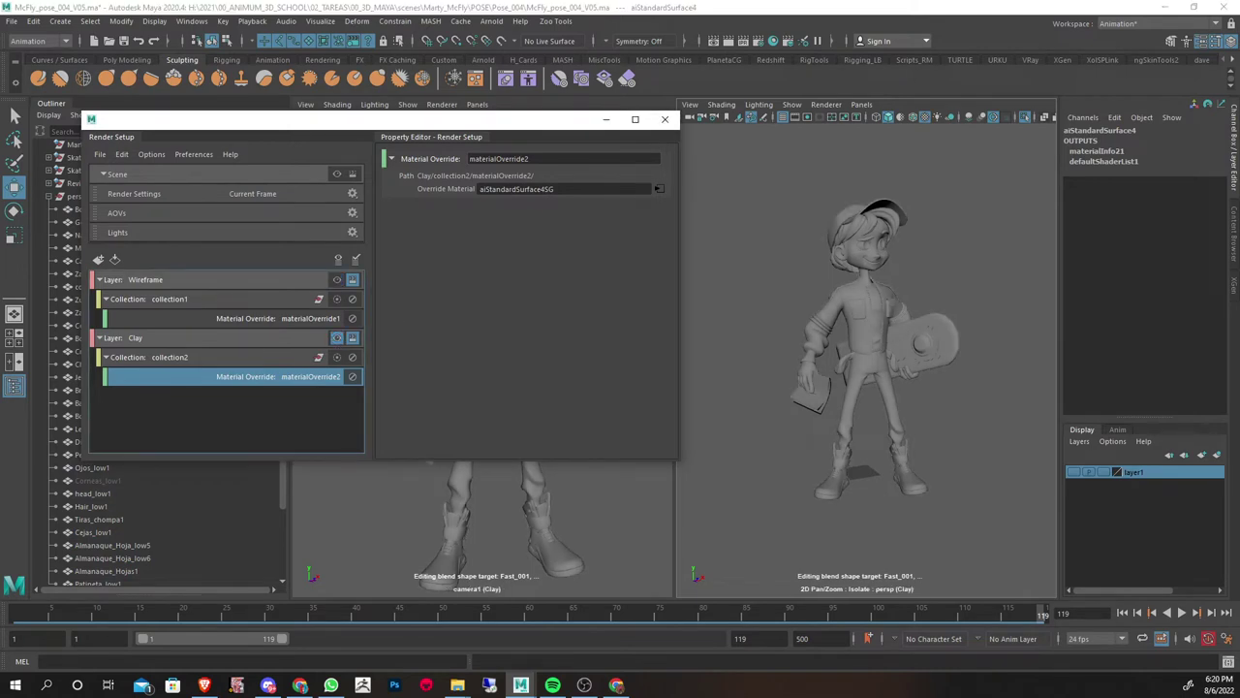
pyautogui.click(489, 24)
pyautogui.click(521, 59)
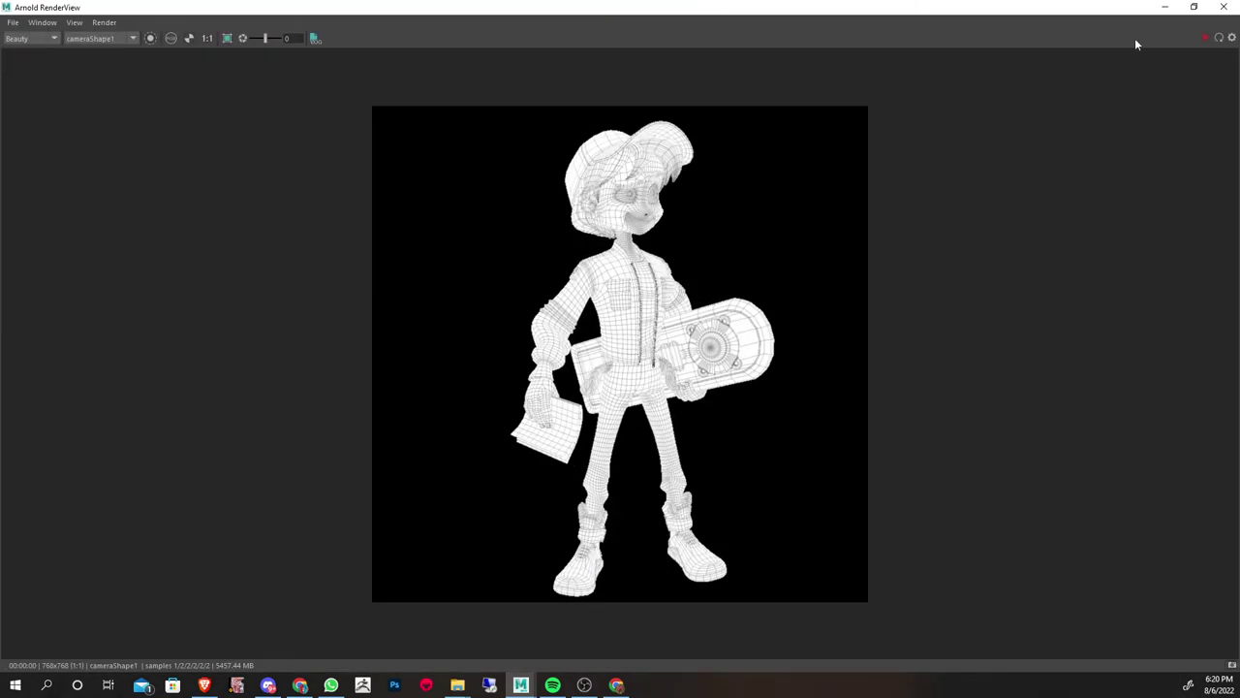
pyautogui.click(1207, 39)
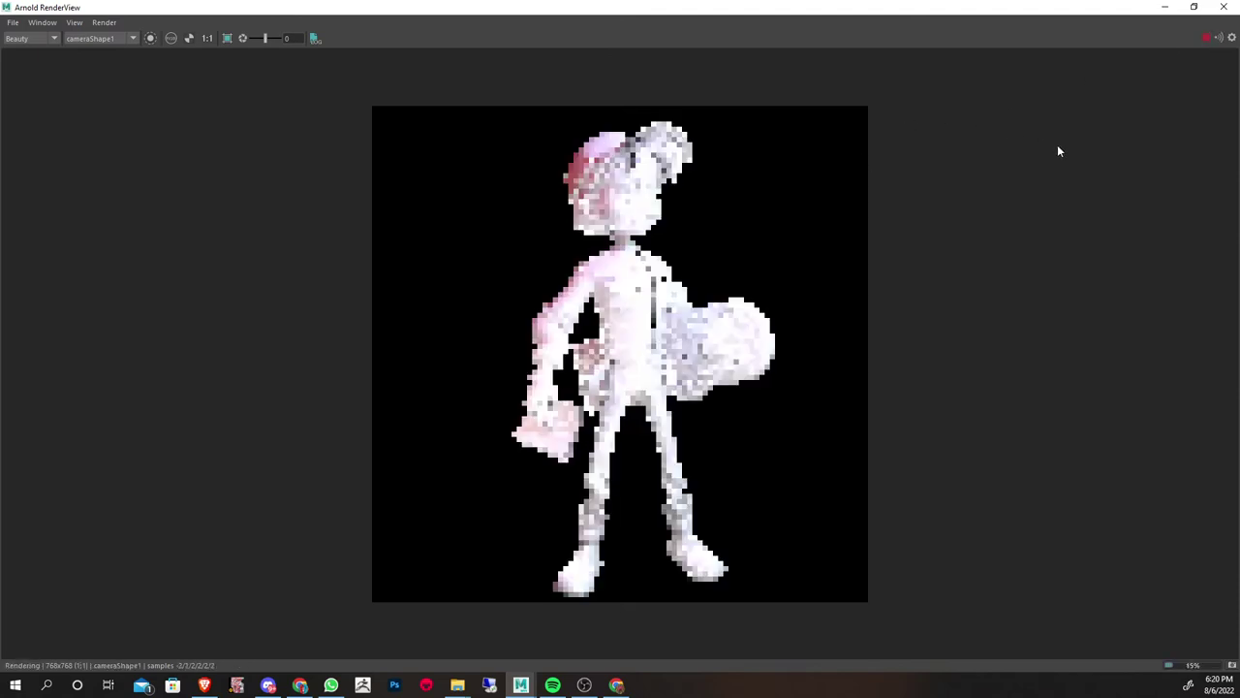
pyautogui.moveTo(967, 8); pyautogui.dragTo(967, 36)
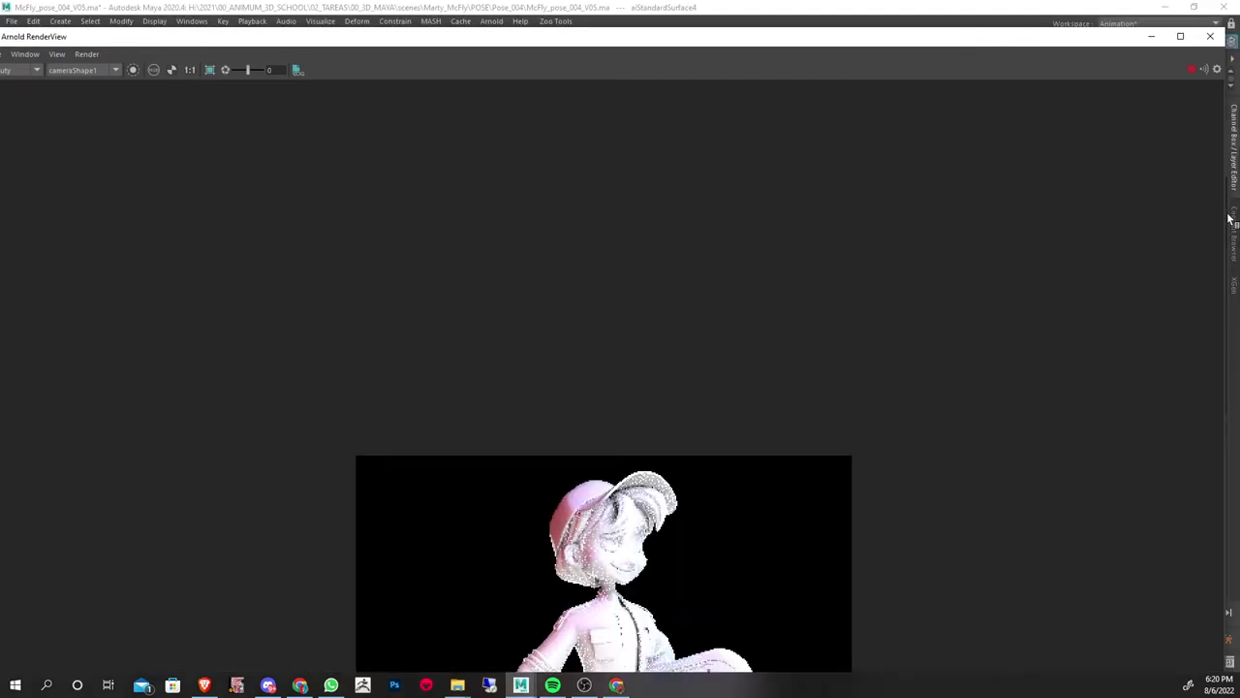
pyautogui.moveTo(1222, 186); pyautogui.dragTo(559, 252)
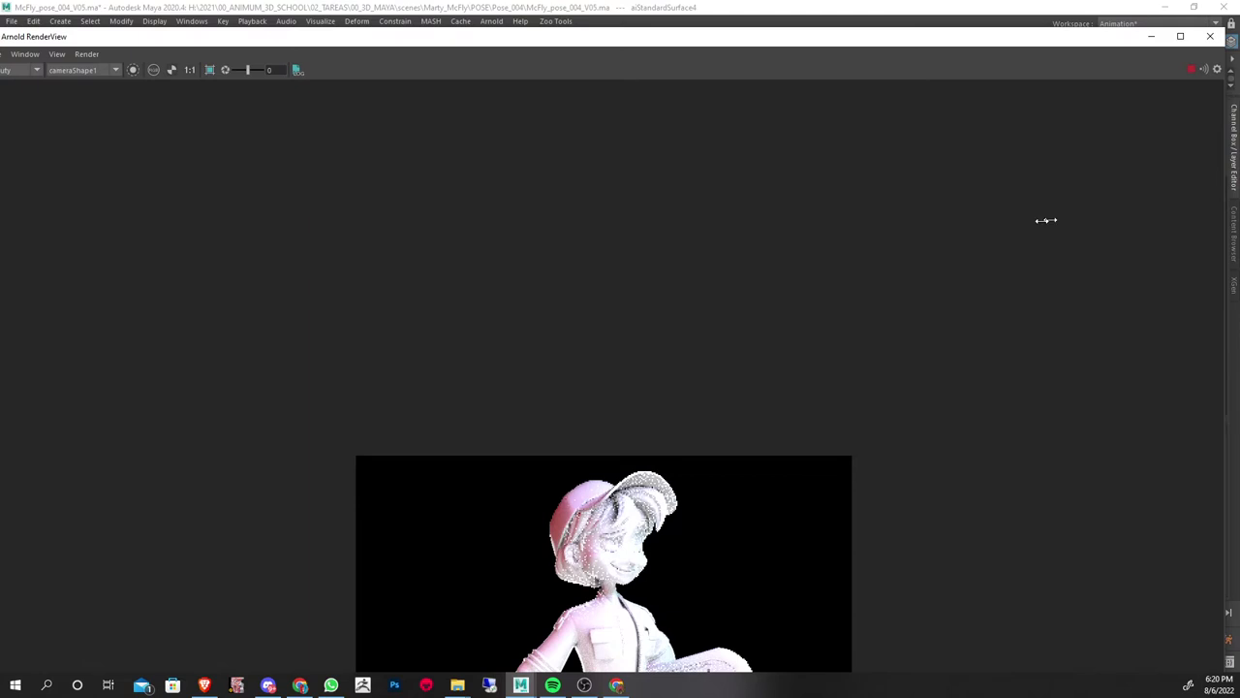
pyautogui.moveTo(383, 32)
pyautogui.mouseDown()
pyautogui.moveTo(364, 260)
pyautogui.moveTo(398, 121)
pyautogui.mouseUp()
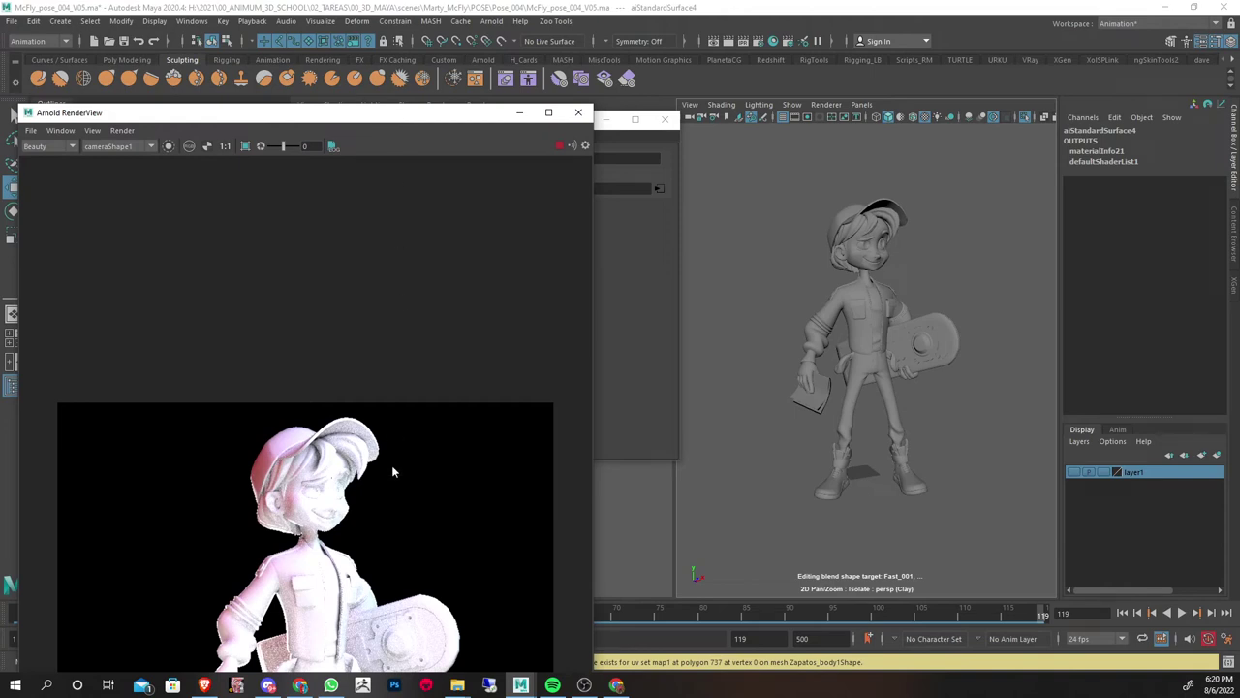
pyautogui.moveTo(391, 472)
pyautogui.mouseDown(button='middle')
pyautogui.moveTo(351, 313)
pyautogui.moveTo(376, 264)
pyautogui.mouseUp(button='middle')
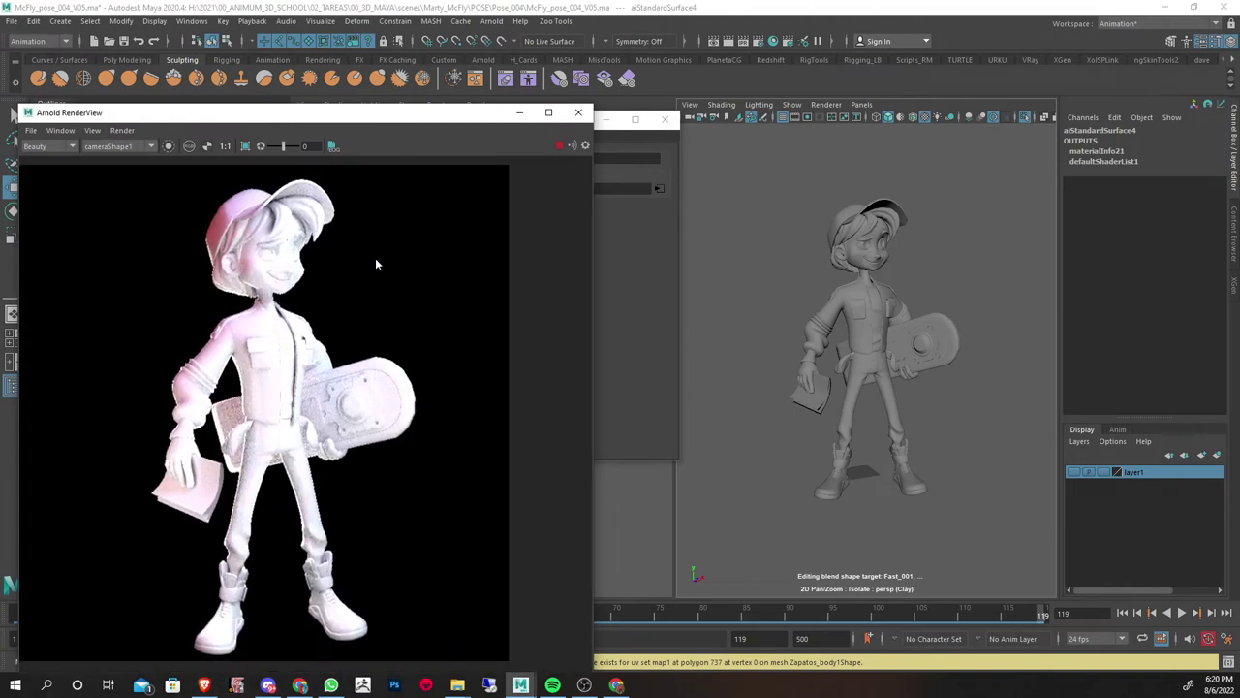
# Set the clay material's Base Weight to 1.0, specular colour white, and Specular Roughness about 0.646
pyautogui.click(875, 328)
pyautogui.moveTo(873, 322); pyautogui.dragTo(871, 637, button='right')
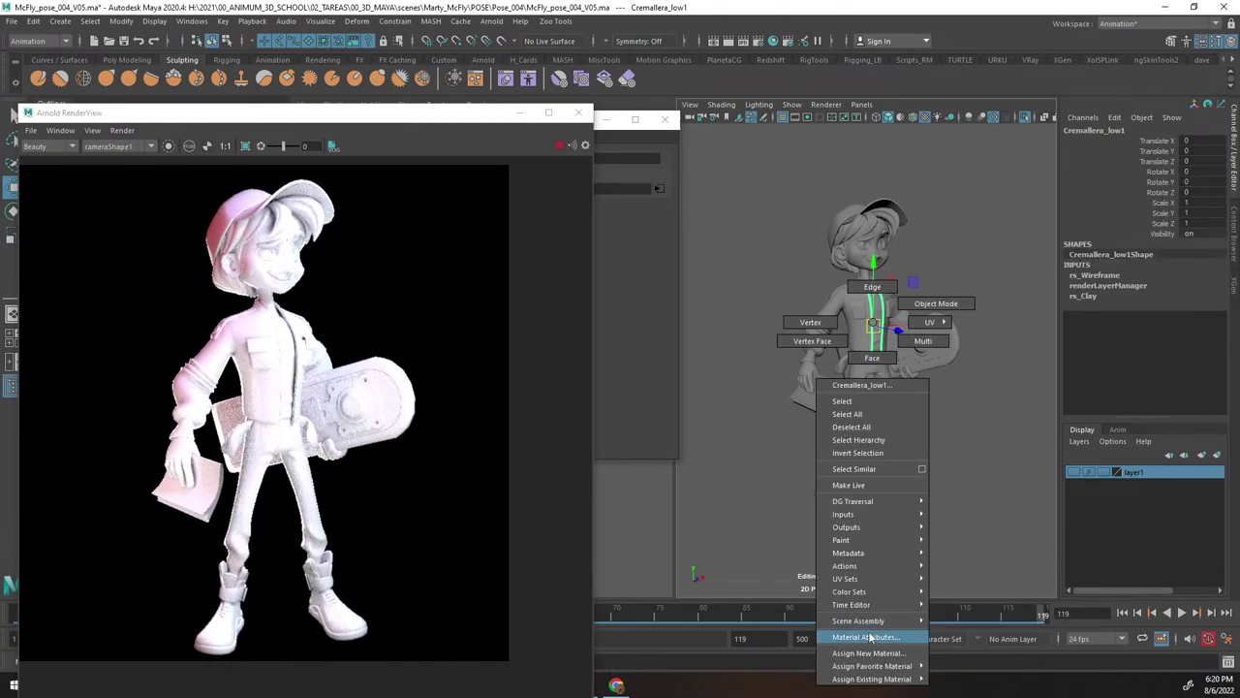
pyautogui.moveTo(852, 209); pyautogui.dragTo(821, 184)
pyautogui.moveTo(911, 380); pyautogui.dragTo(744, 382)
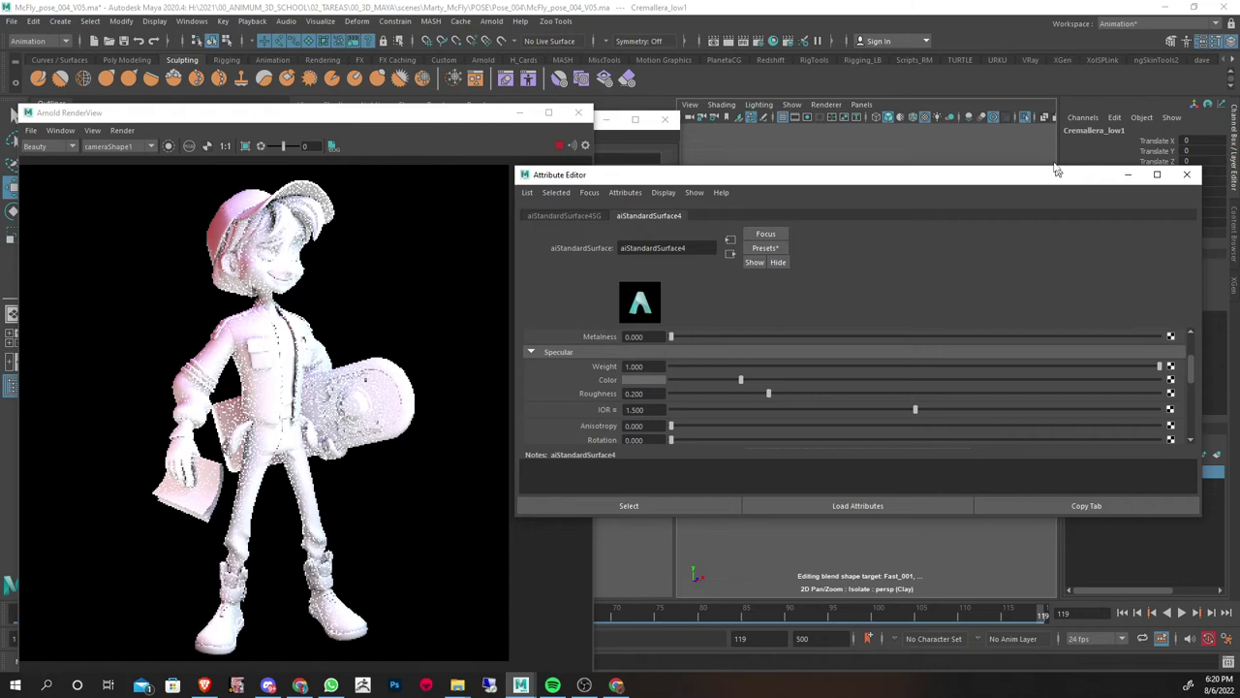
pyautogui.moveTo(969, 177); pyautogui.dragTo(947, 144)
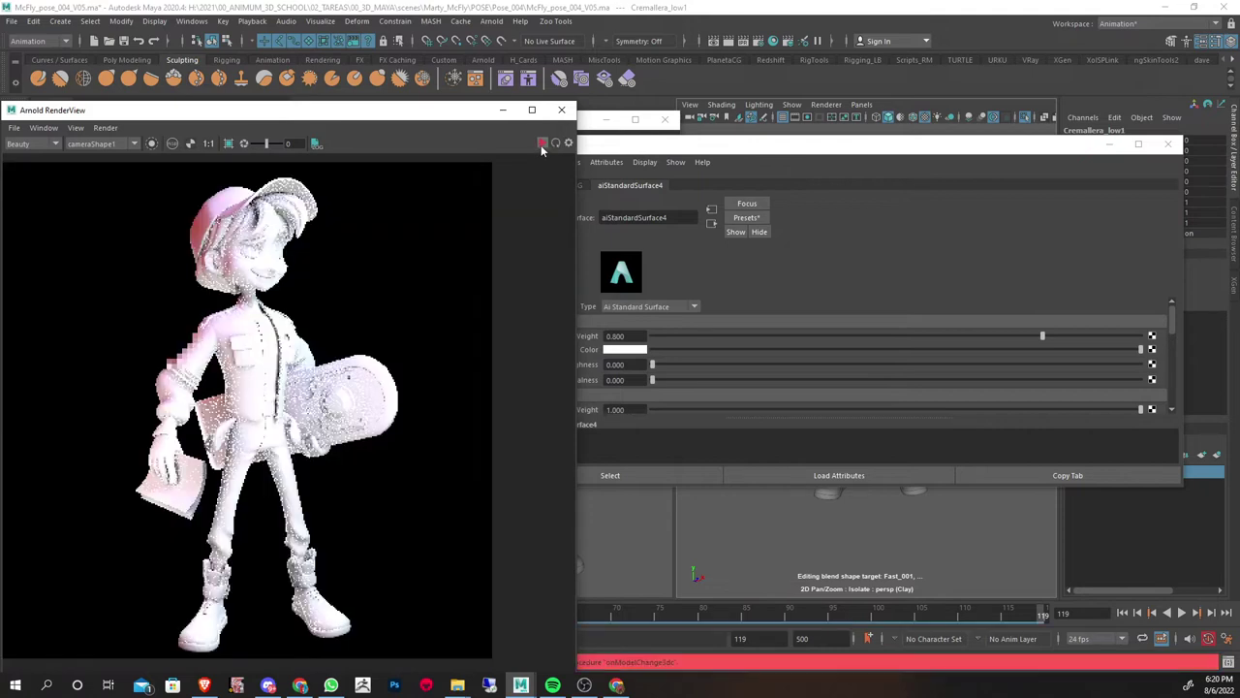
pyautogui.moveTo(659, 157)
pyautogui.mouseDown()
pyautogui.moveTo(702, 160)
pyautogui.moveTo(424, 256)
pyautogui.mouseUp()
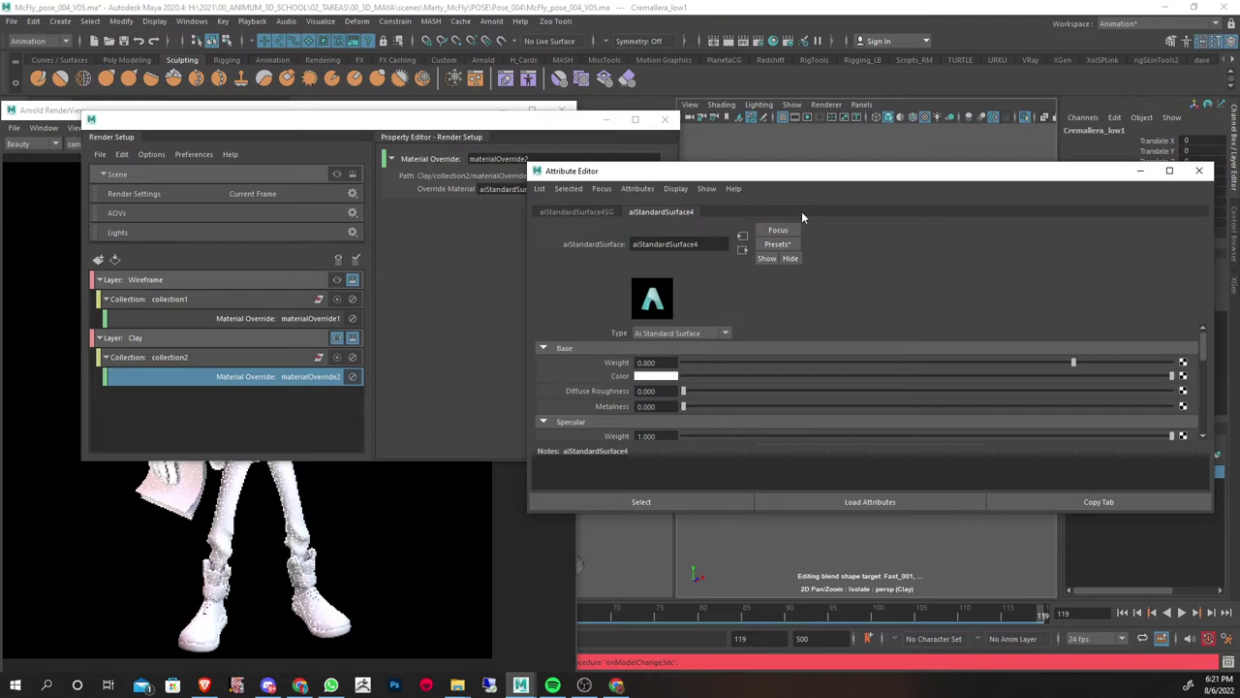
pyautogui.moveTo(1129, 365)
pyautogui.mouseDown()
pyautogui.moveTo(1186, 370)
pyautogui.moveTo(746, 380)
pyautogui.mouseUp()
pyautogui.moveTo(806, 161); pyautogui.dragTo(772, 43)
pyautogui.moveTo(761, 334); pyautogui.dragTo(1175, 330)
pyautogui.moveTo(810, 344)
pyautogui.mouseDown()
pyautogui.moveTo(1017, 346)
pyautogui.moveTo(999, 351)
pyautogui.mouseUp()
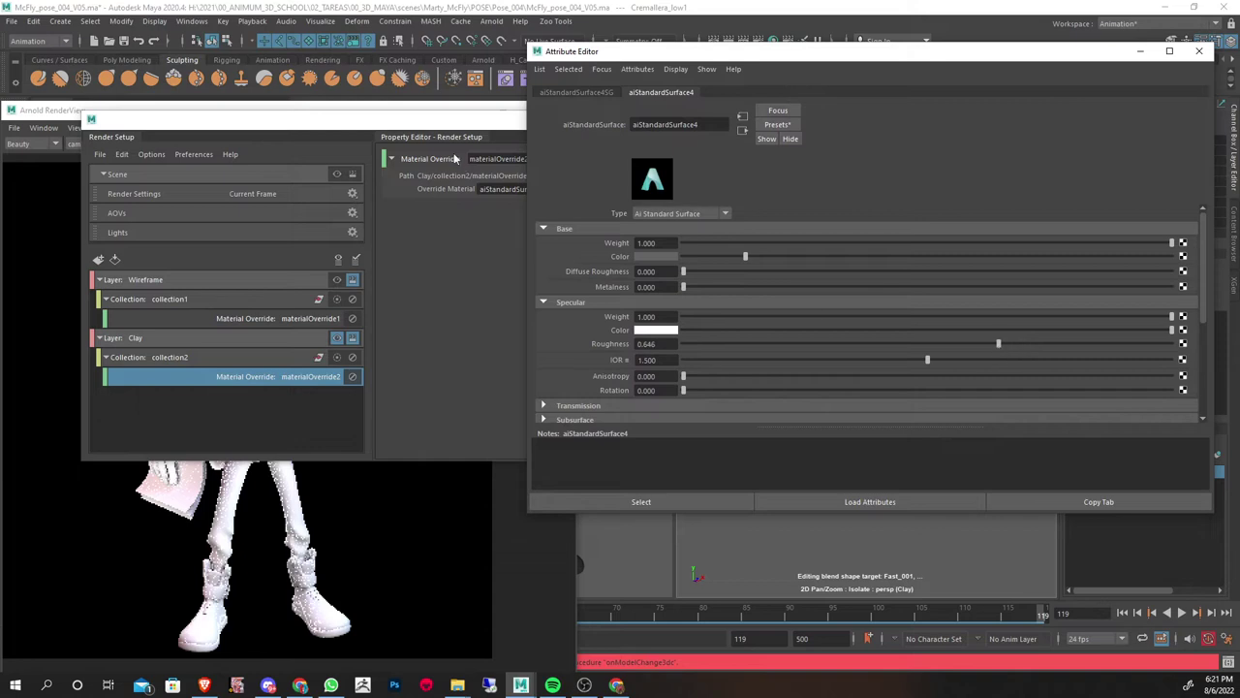
# Stop the interactive Arnold render and bring Render Setup forward
pyautogui.click(12, 252)
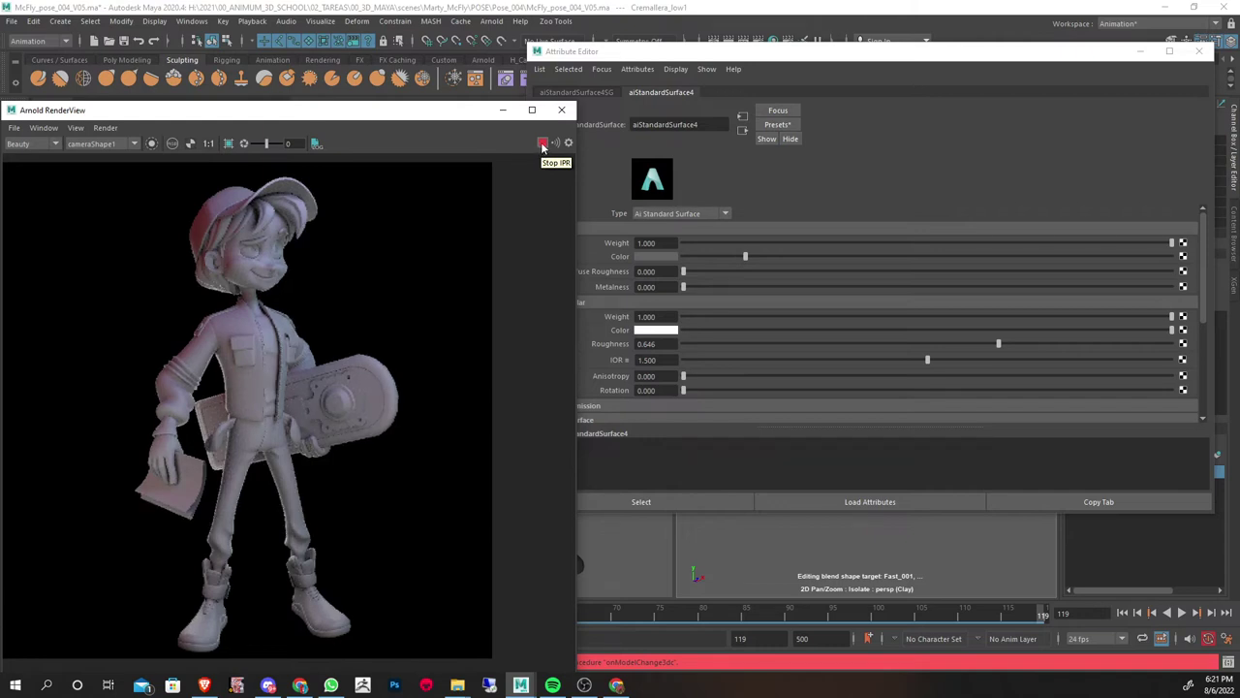
pyautogui.click(542, 143)
pyautogui.moveTo(433, 110); pyautogui.dragTo(875, 97)
pyautogui.click(324, 150)
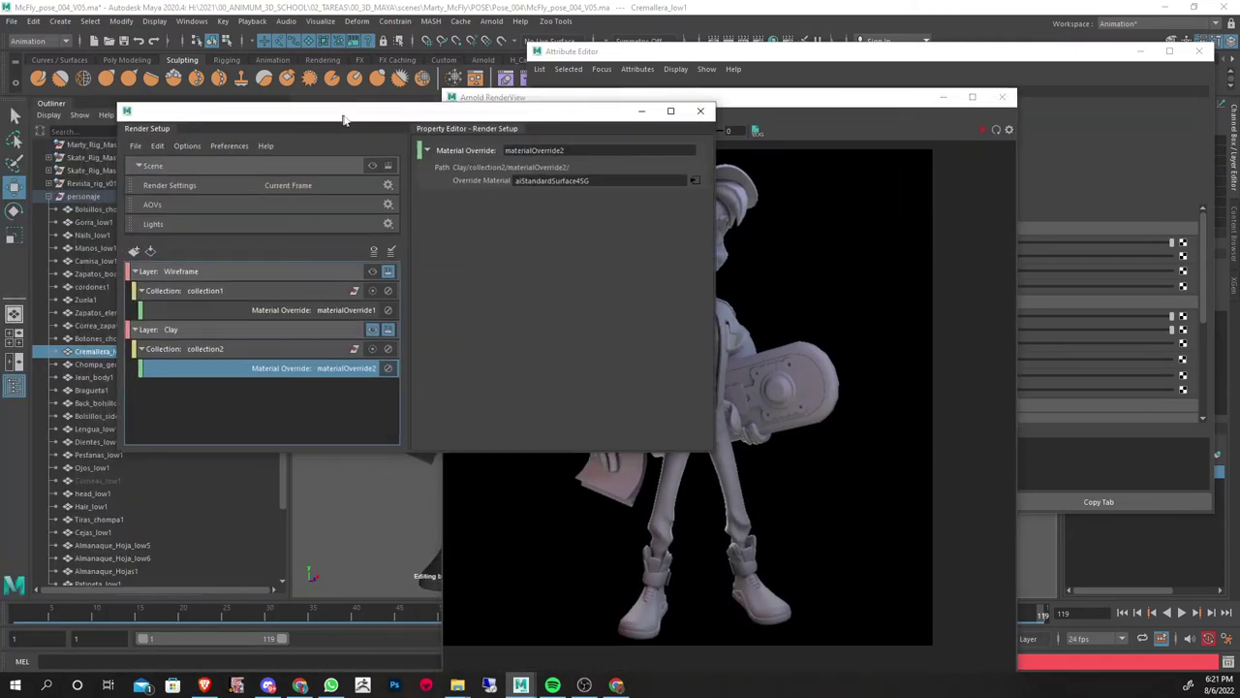
# Create a Matte render layer whose collection3 holds all the character's meshes
pyautogui.click(139, 250)
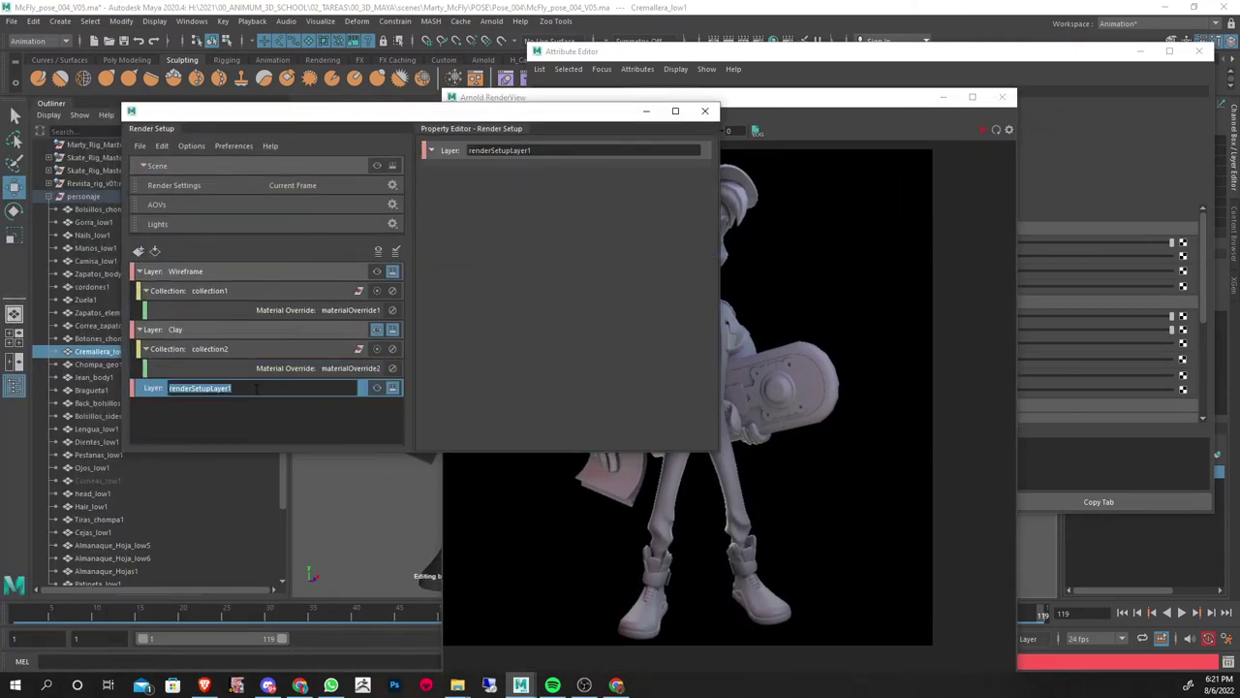
pyautogui.write('Matt')
pyautogui.write('e')
pyautogui.press('Return')
pyautogui.rightClick(255, 387)
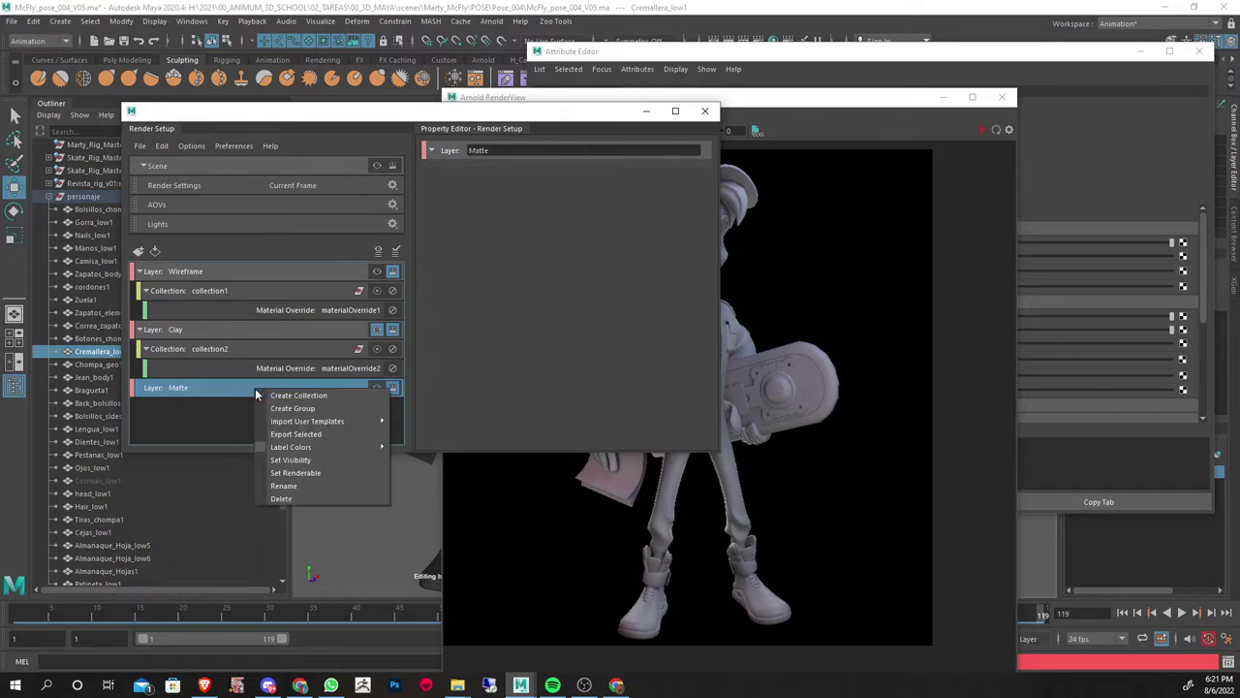
pyautogui.click(287, 396)
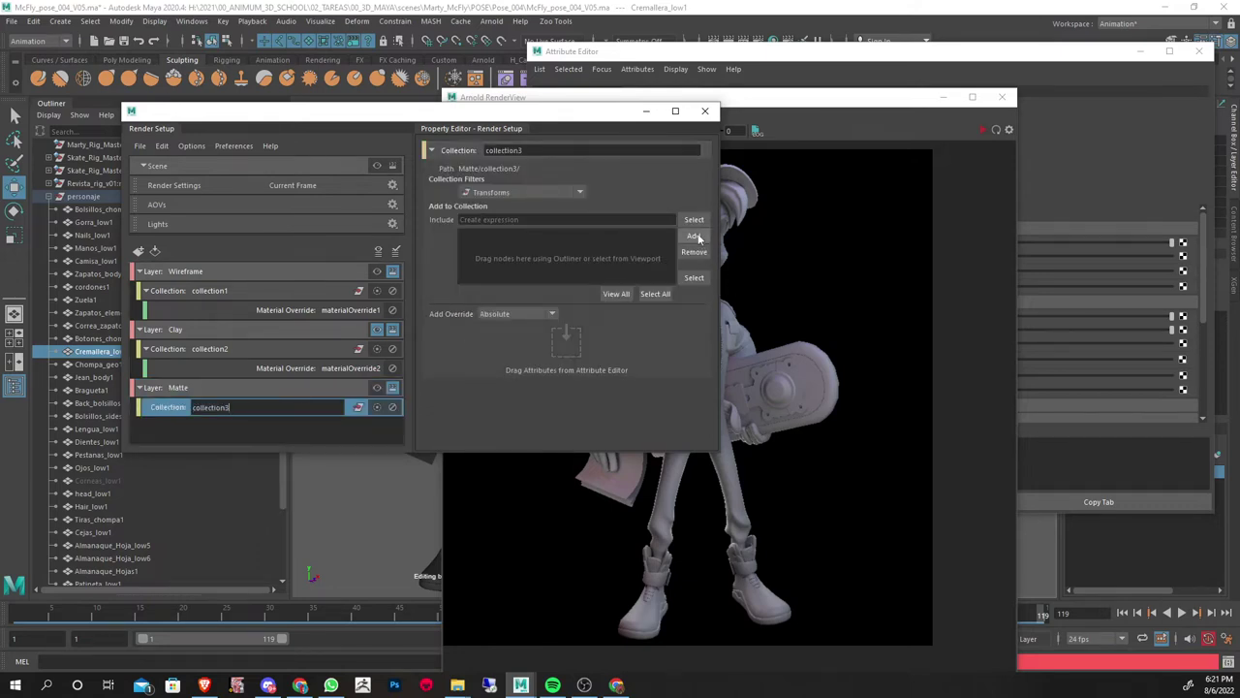
pyautogui.click(694, 237)
pyautogui.moveTo(761, 99)
pyautogui.mouseDown()
pyautogui.moveTo(1027, 112)
pyautogui.moveTo(1230, 297)
pyautogui.mouseUp()
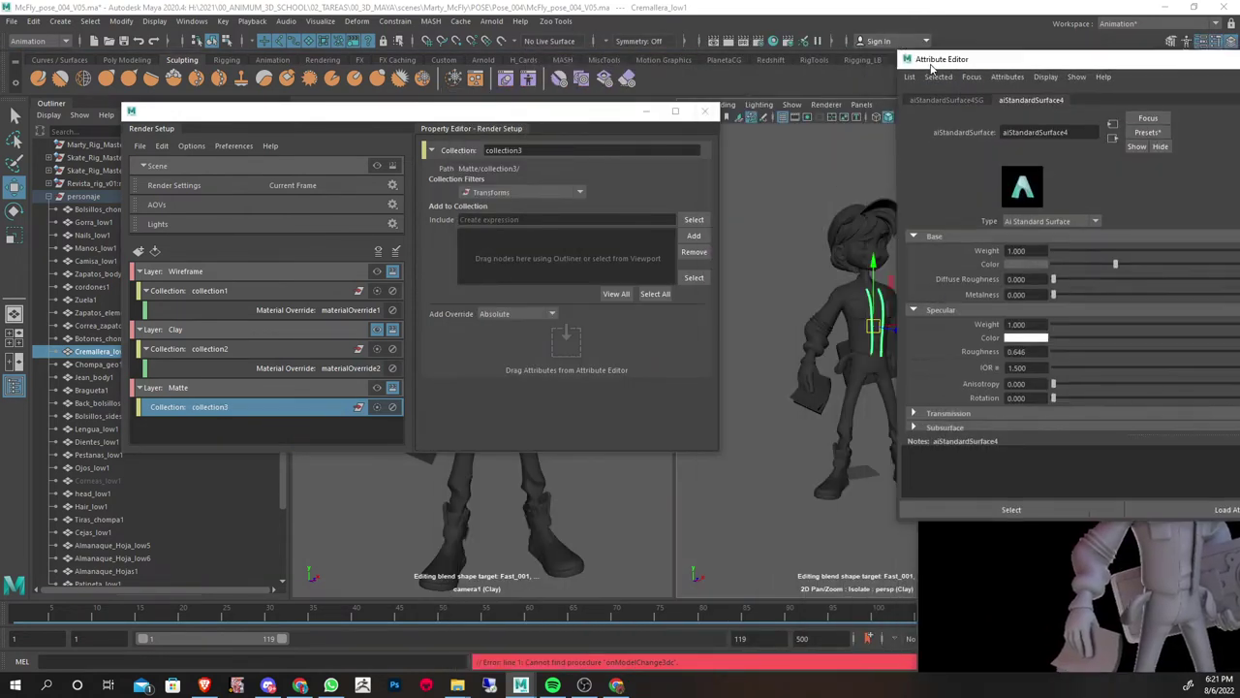
pyautogui.moveTo(909, 195); pyautogui.dragTo(775, 513)
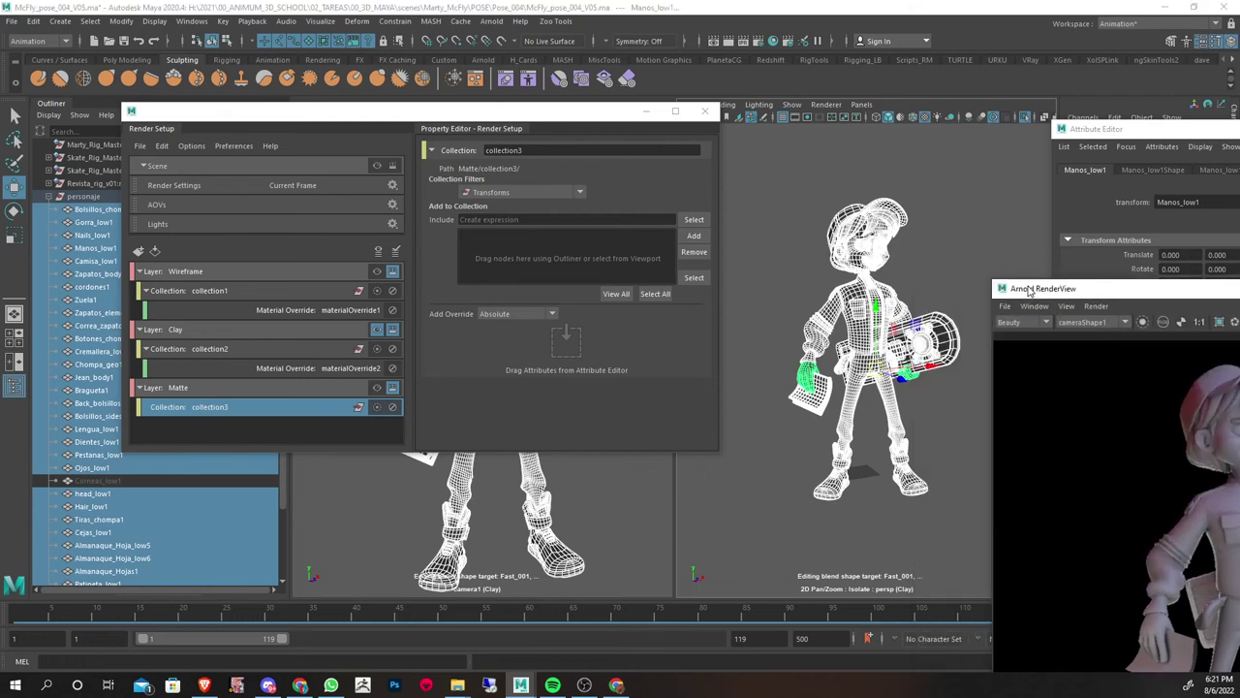
pyautogui.click(694, 237)
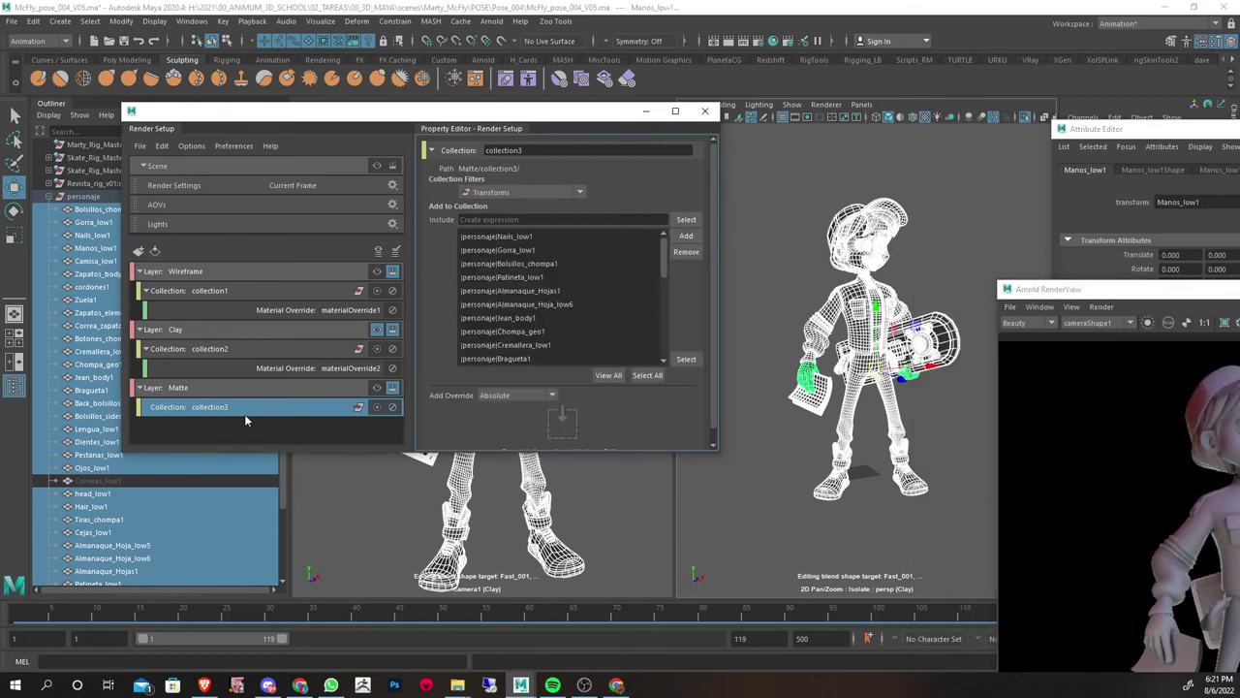
# Override collection3's material with aiMatte and set its colour to white
pyautogui.rightClick(243, 408)
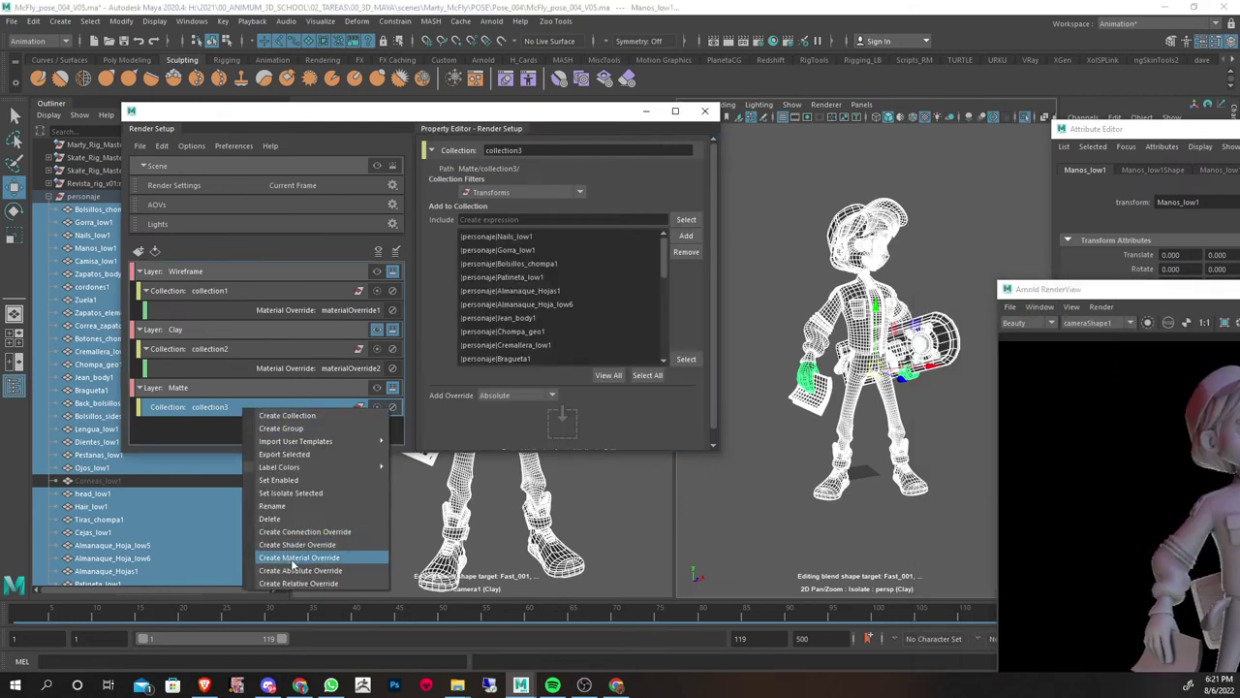
pyautogui.click(291, 558)
pyautogui.click(697, 180)
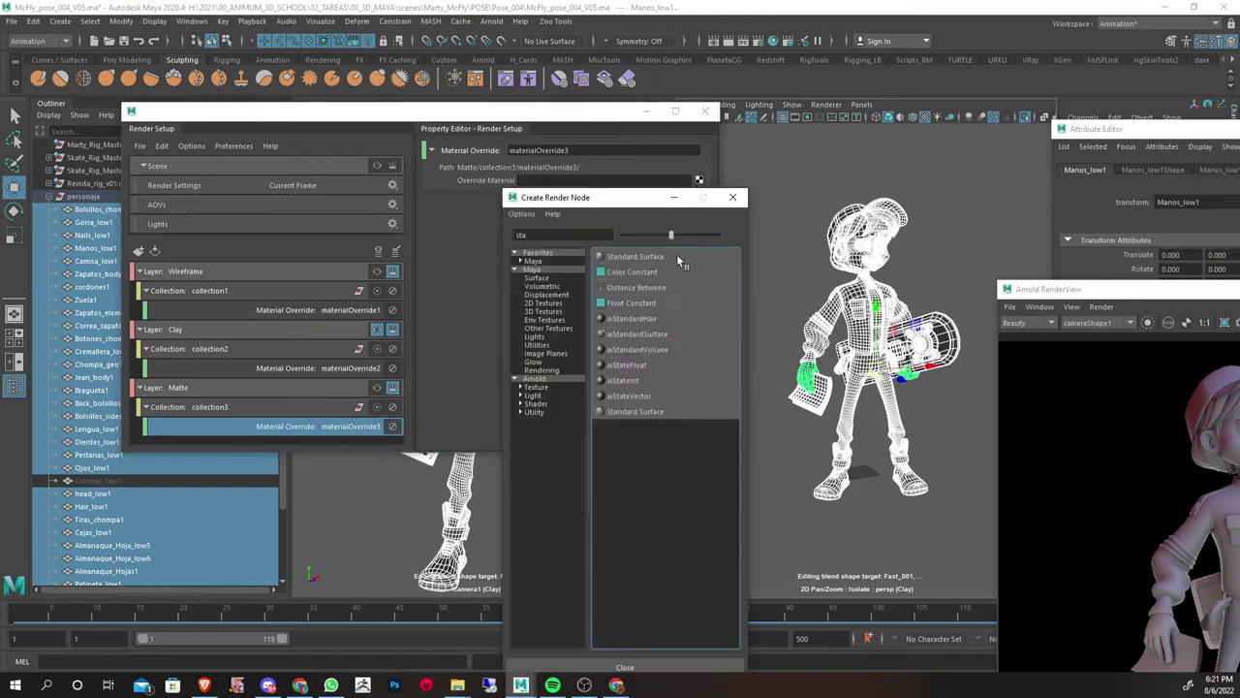
pyautogui.write('stamatte')
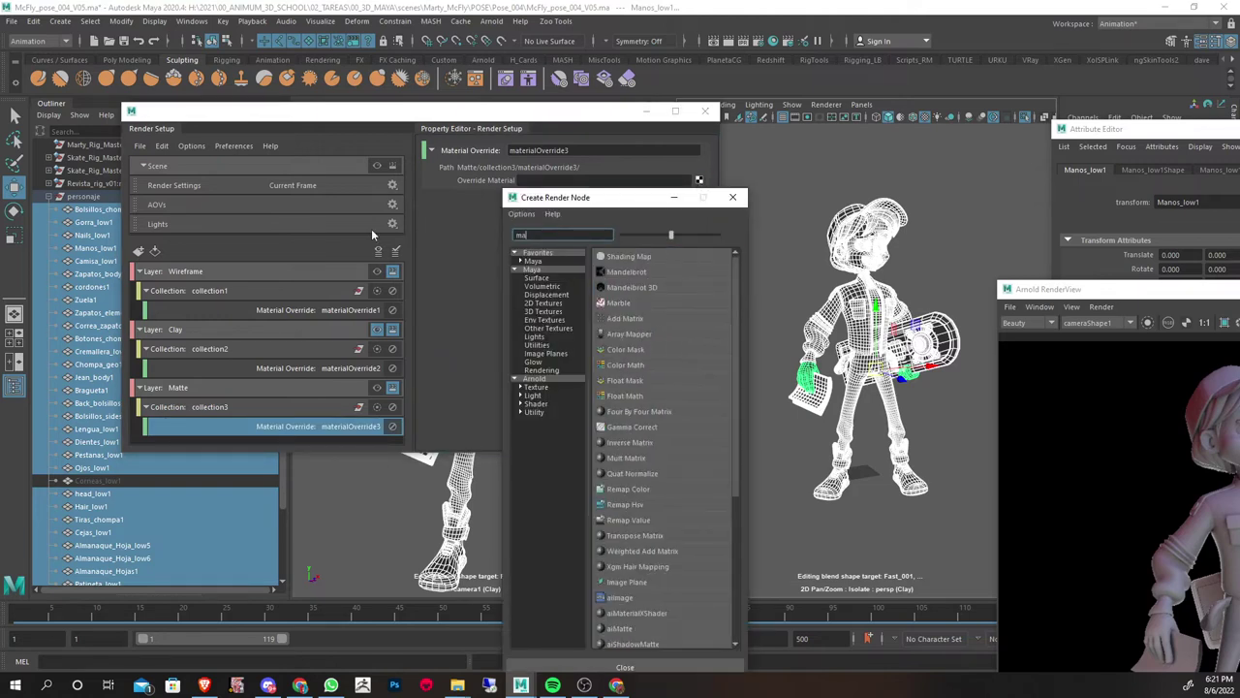
pyautogui.click(638, 255)
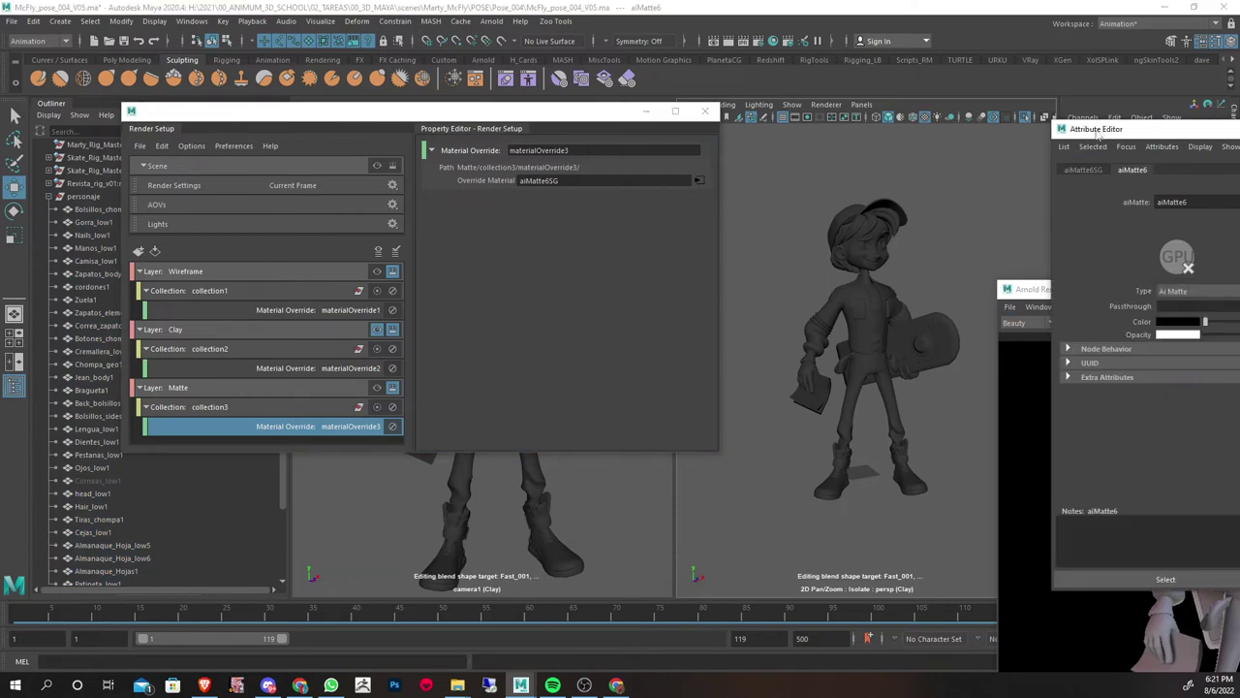
pyautogui.moveTo(1095, 129); pyautogui.dragTo(778, 119)
pyautogui.moveTo(875, 118); pyautogui.dragTo(691, 94)
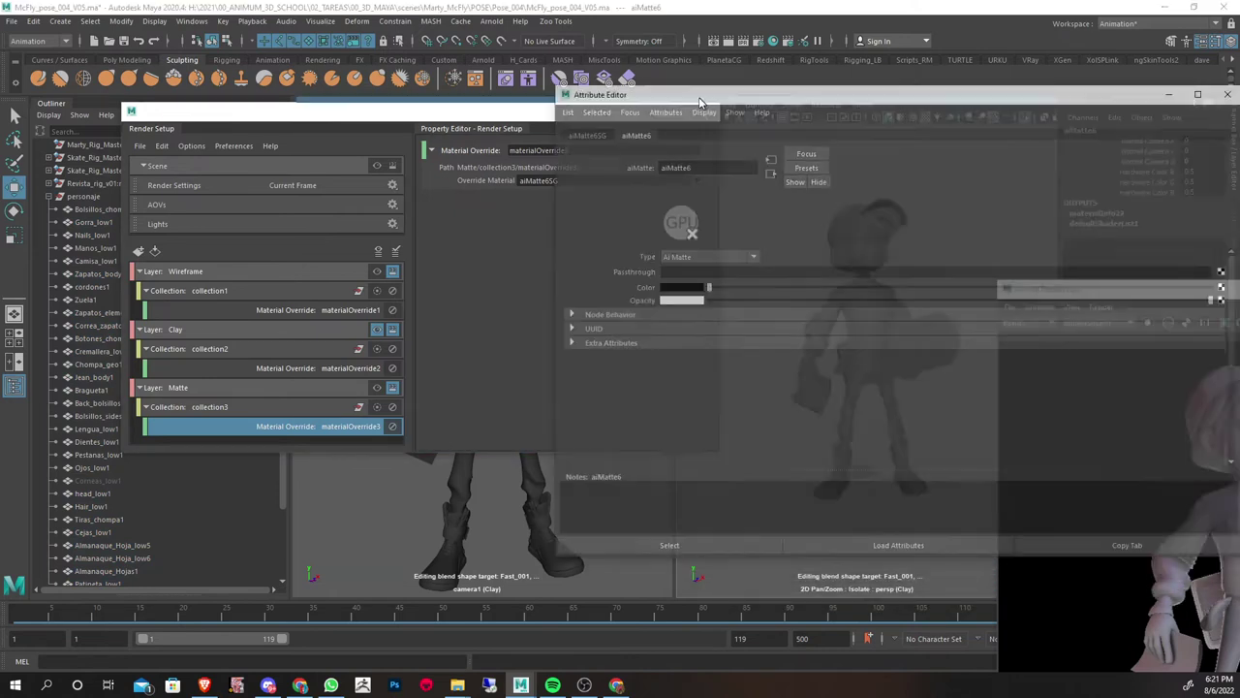
pyautogui.moveTo(704, 286); pyautogui.dragTo(1215, 288)
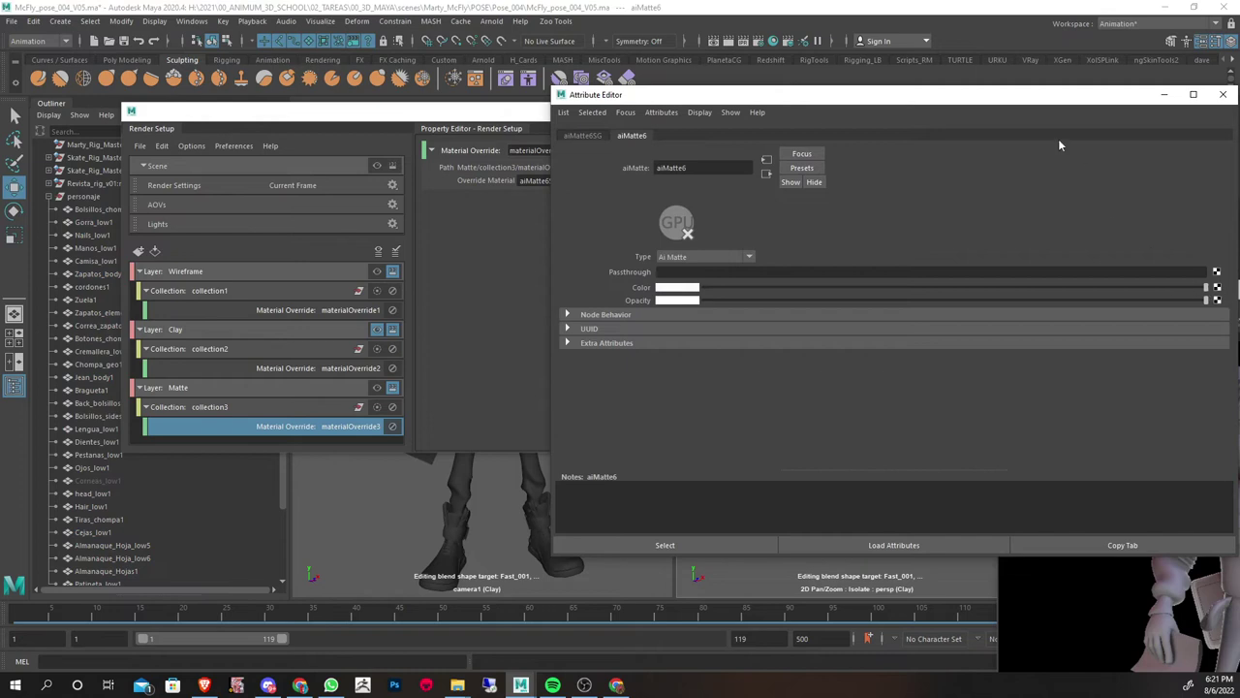
pyautogui.moveTo(1079, 94); pyautogui.dragTo(615, 148)
# Make Matte the visible layer and re-render to see the white silhouette
pyautogui.doubleClick(1084, 290)
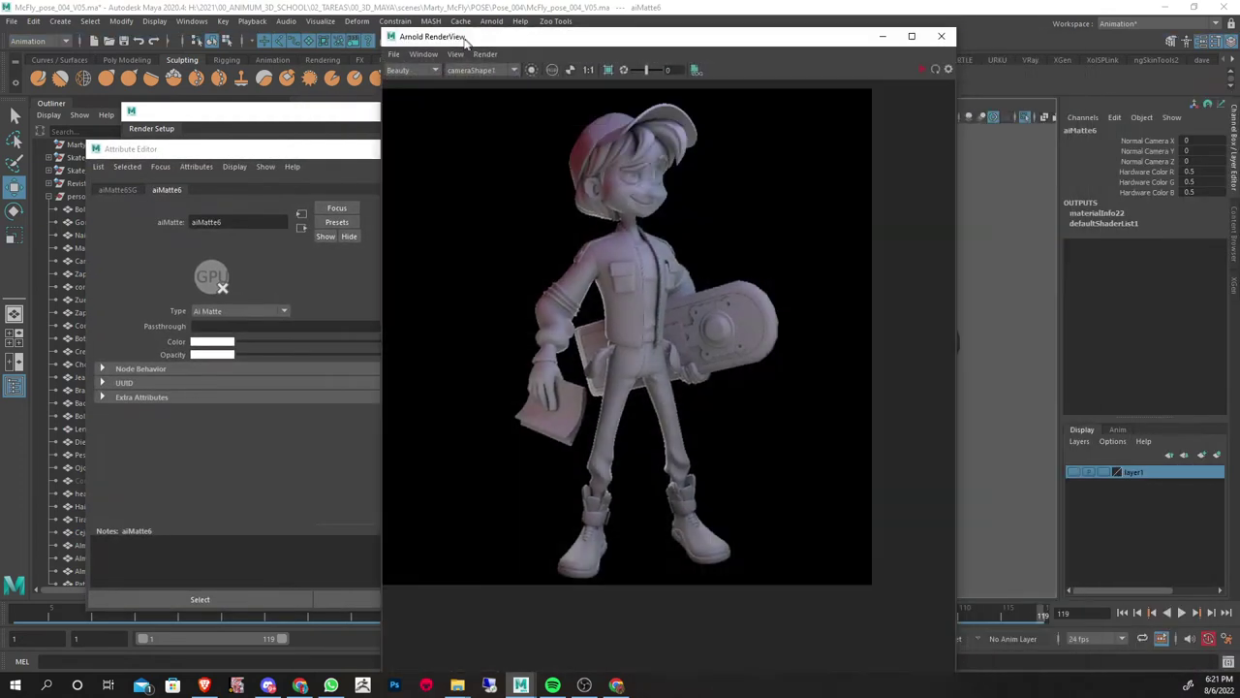
pyautogui.click(213, 135)
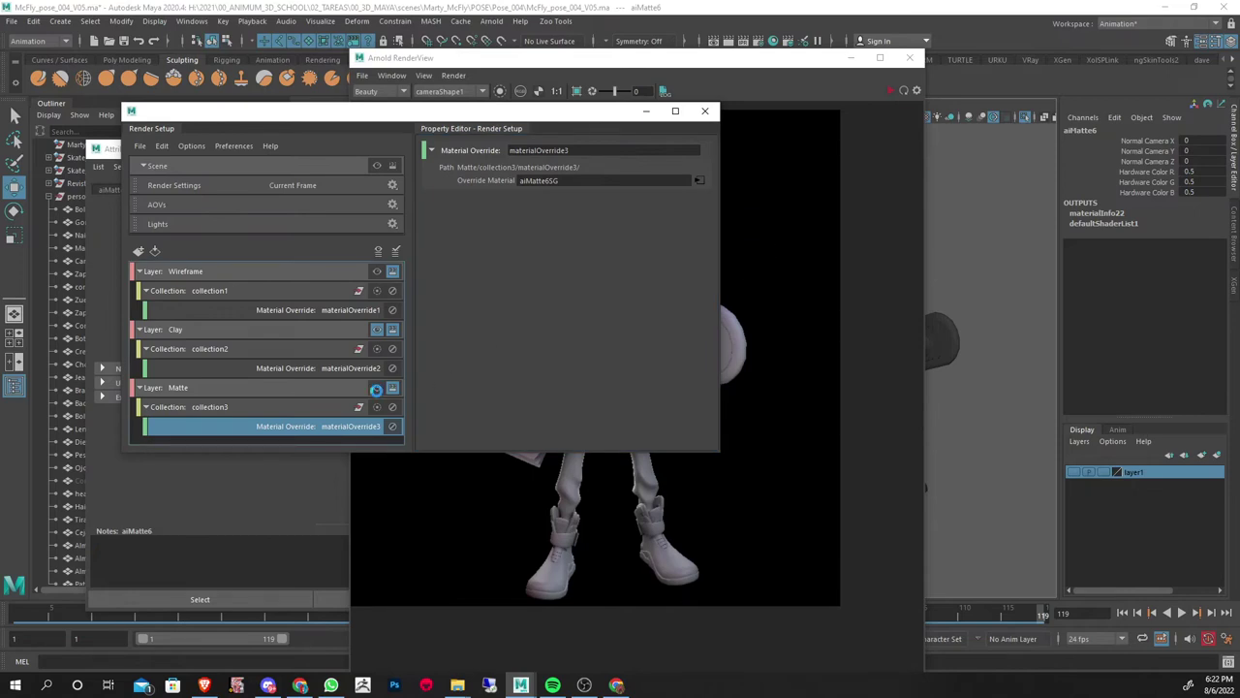
pyautogui.click(809, 155)
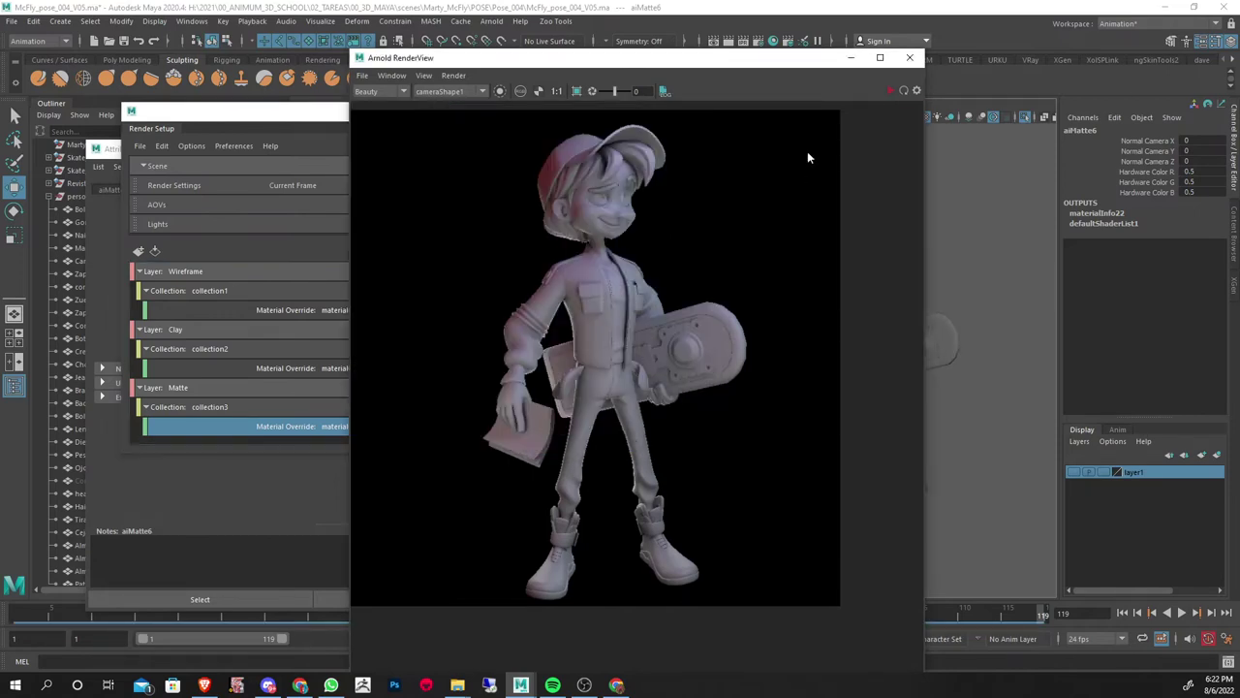
pyautogui.click(885, 94)
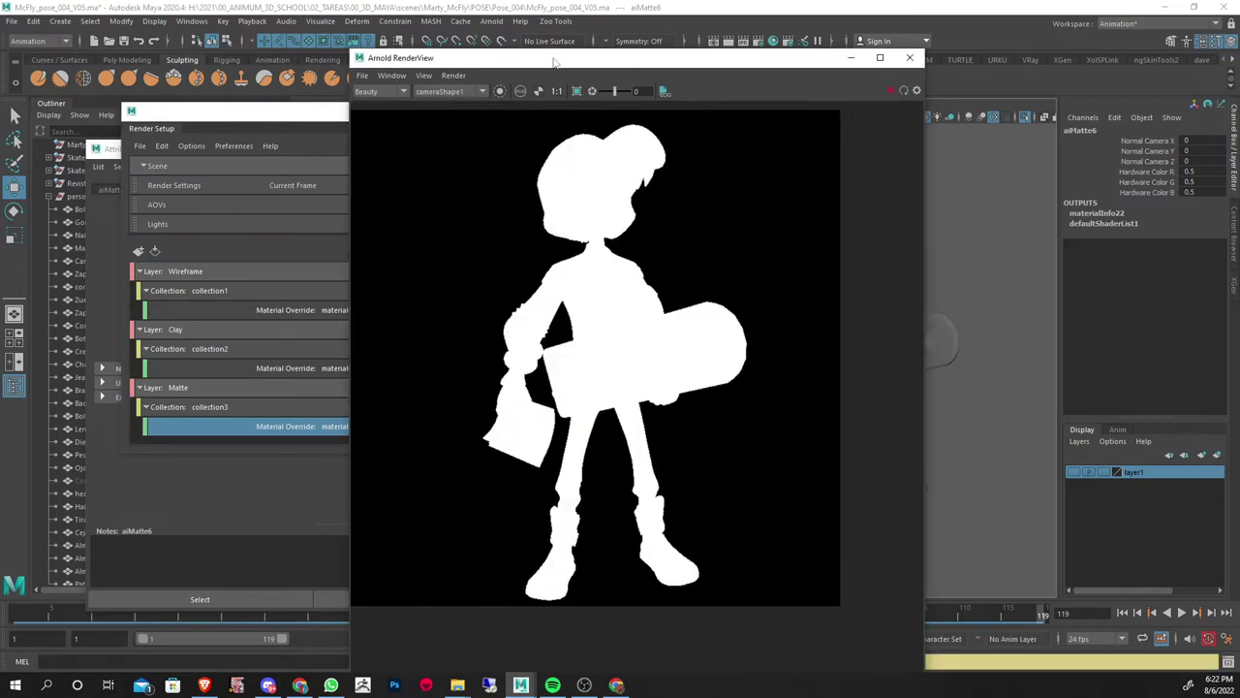
pyautogui.moveTo(499, 59); pyautogui.dragTo(807, 124)
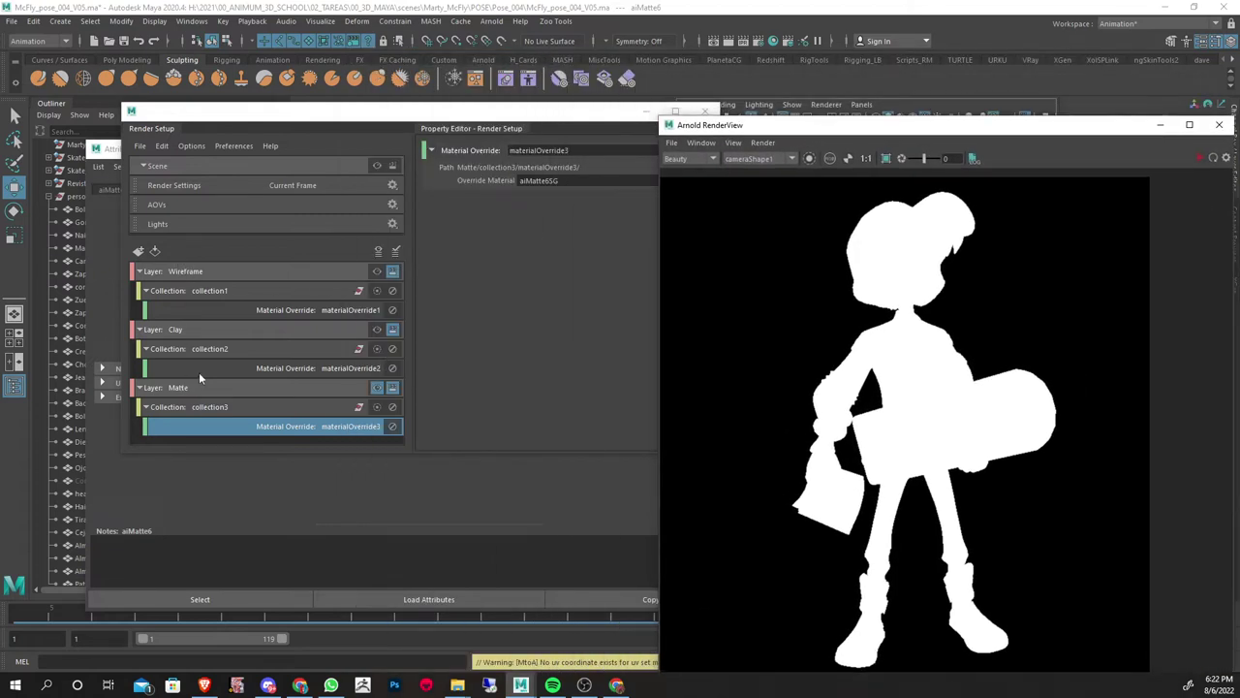
# In Render Settings, build the file name prefix from <Scene>, <RenderLayer> and Marty
pyautogui.click(760, 43)
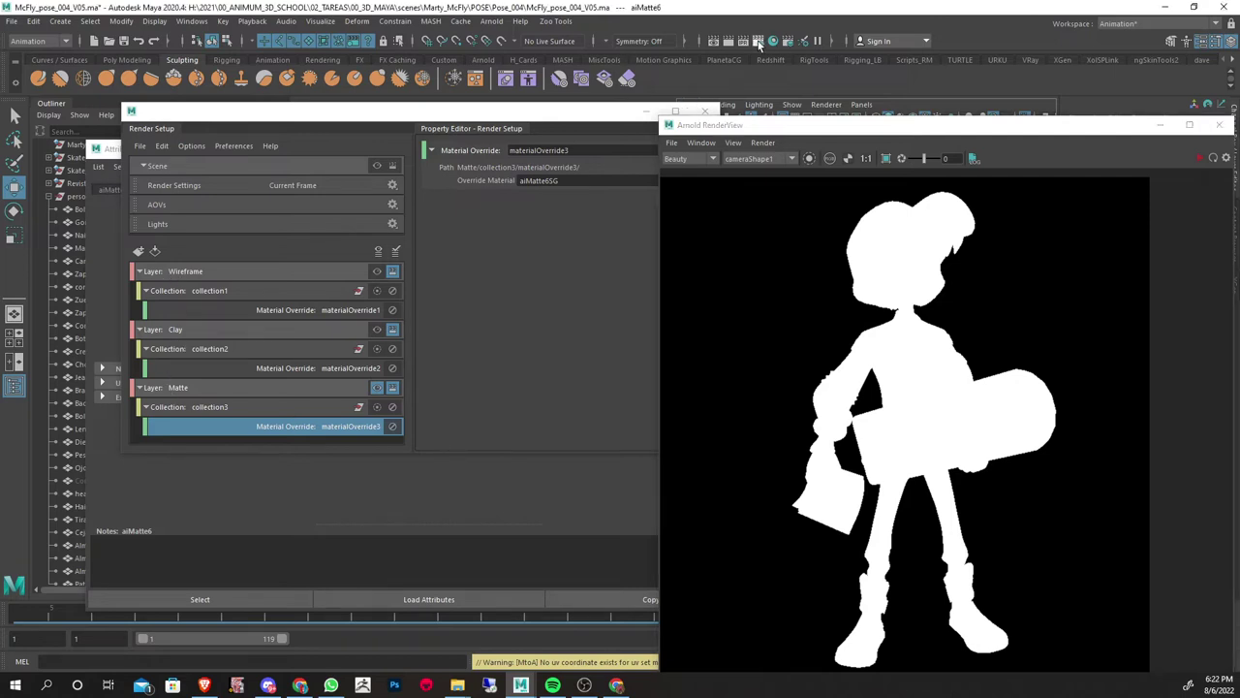
pyautogui.click(760, 44)
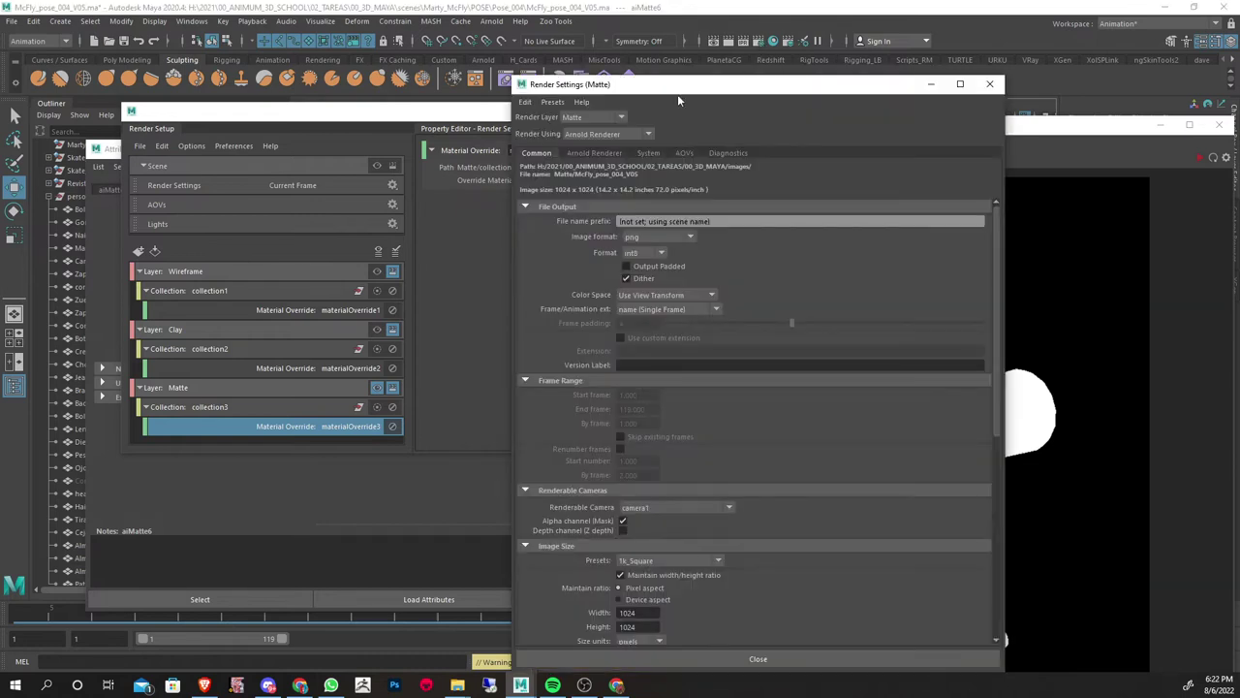
pyautogui.click(719, 206)
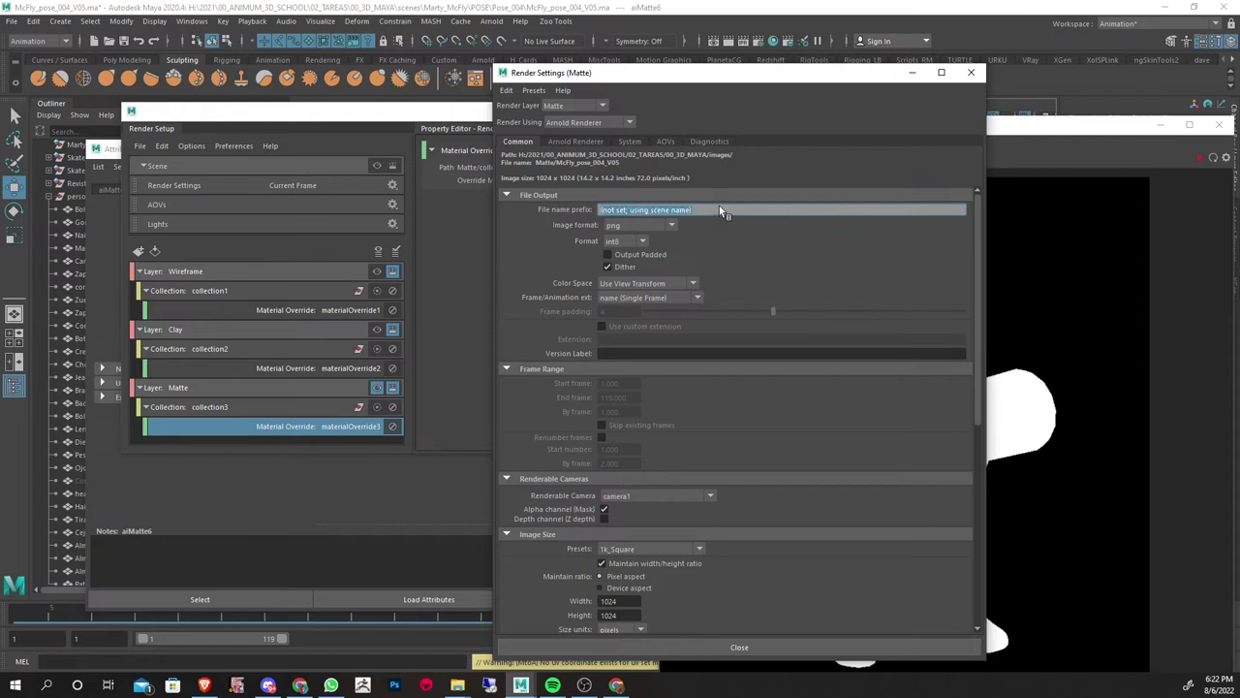
pyautogui.write('marty')
pyautogui.press('BackSpace')
pyautogui.press('BackSpace')
pyautogui.press('BackSpace')
pyautogui.rightClick(690, 209)
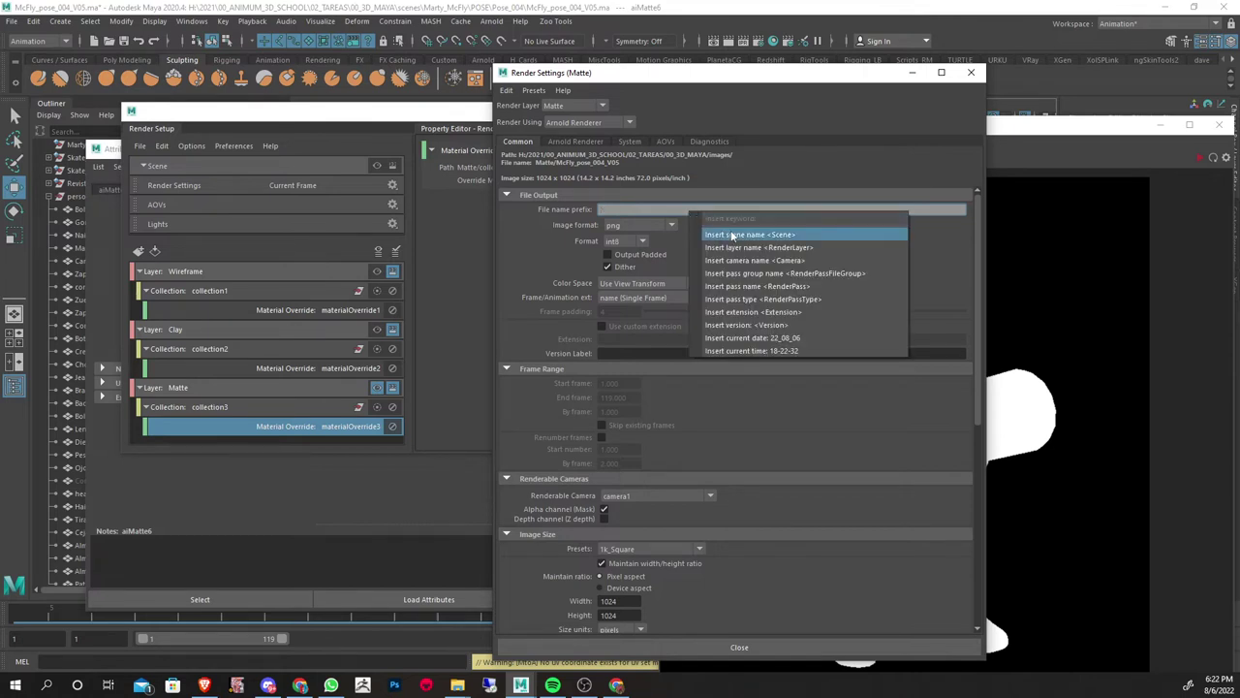
pyautogui.click(733, 235)
pyautogui.rightClick(675, 211)
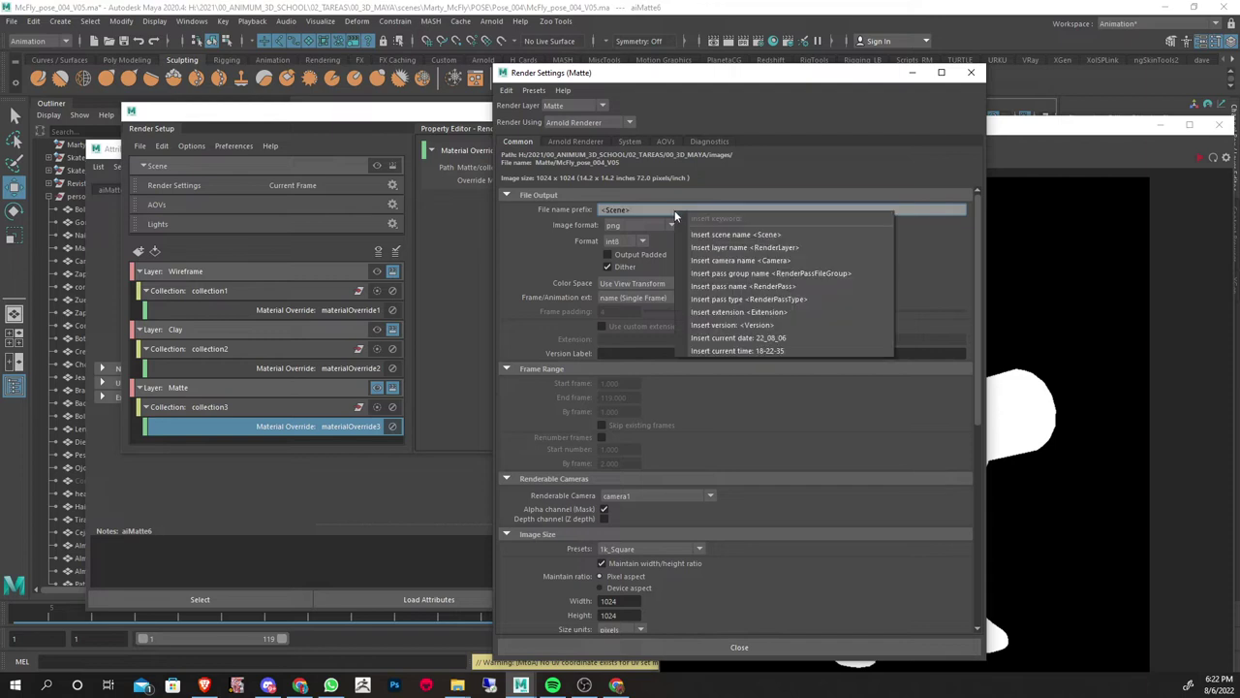
pyautogui.click(751, 249)
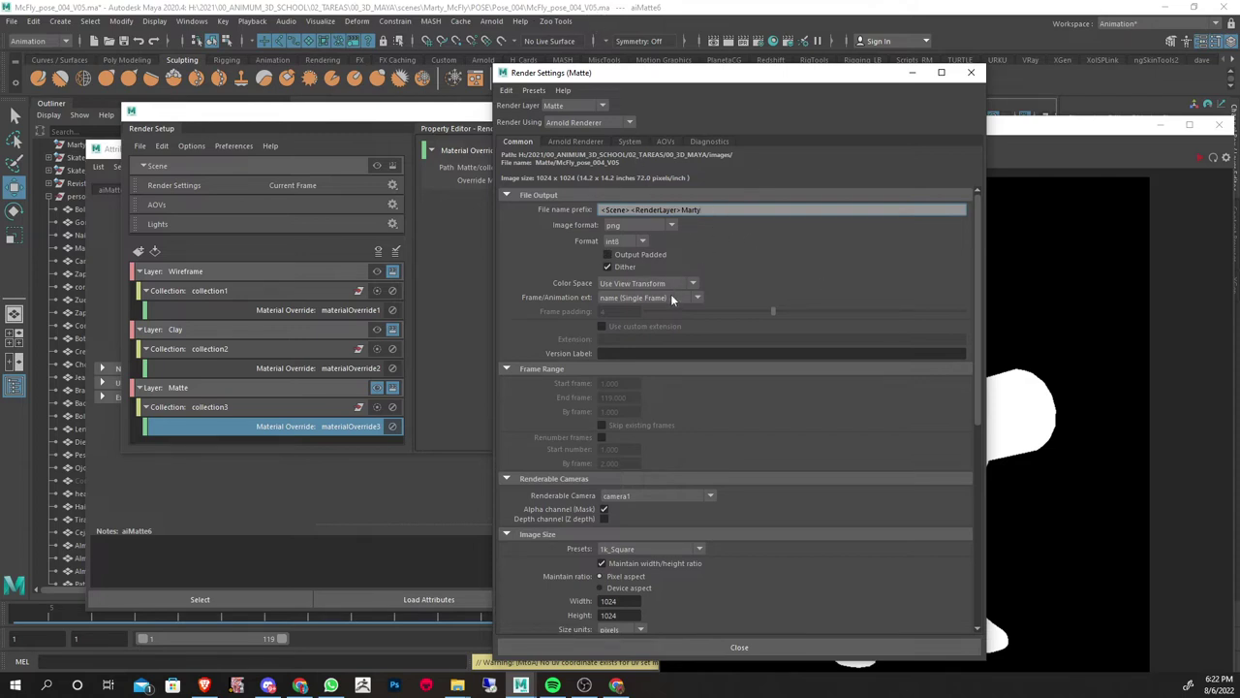
pyautogui.click(635, 299)
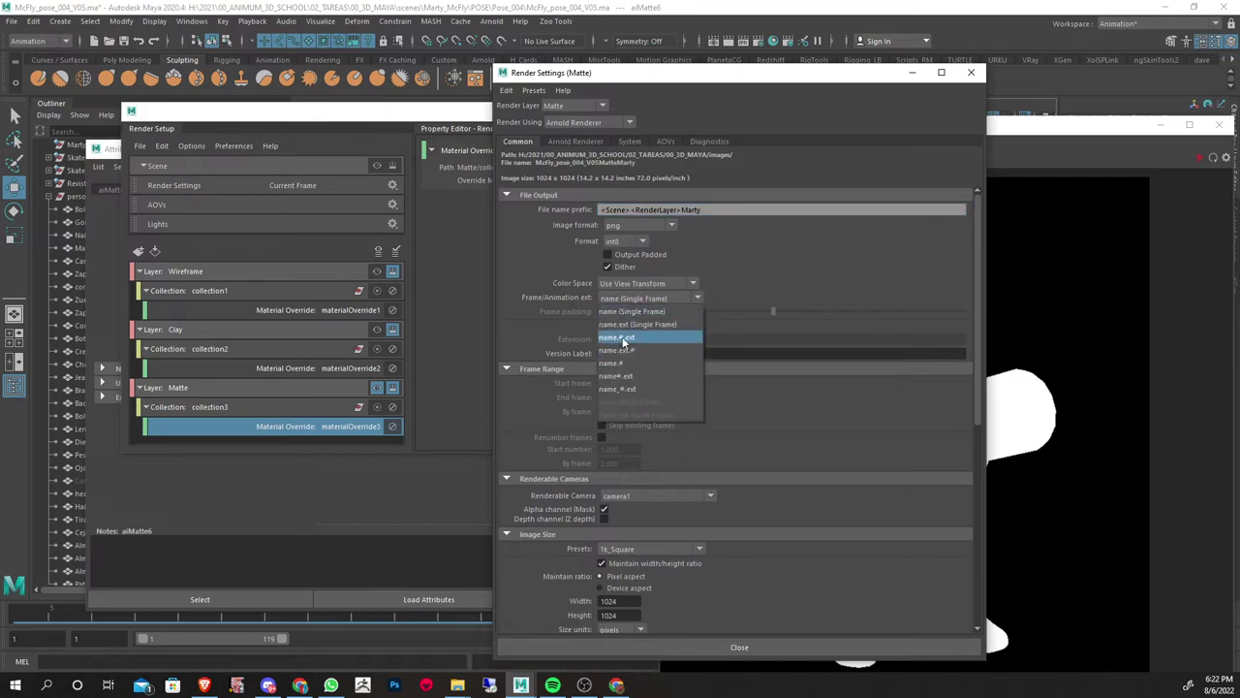
# Switch the output to name.#.ext frame naming and edit the file name prefix
pyautogui.click(634, 341)
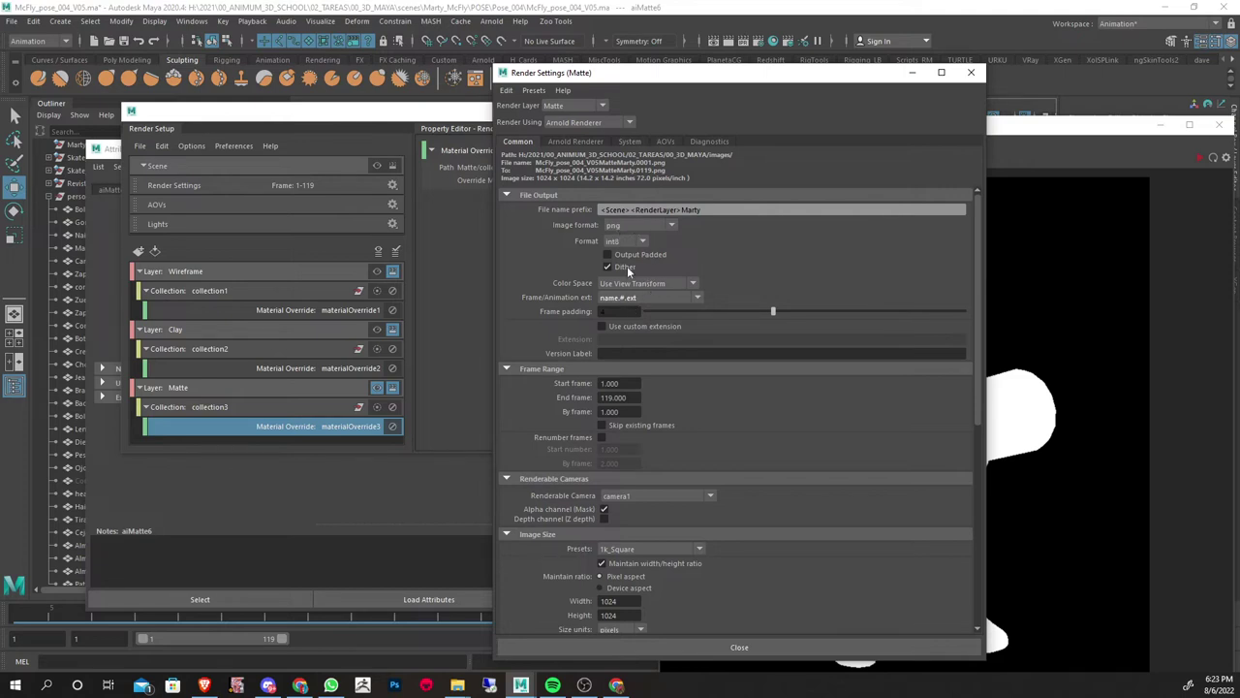
pyautogui.click(631, 216)
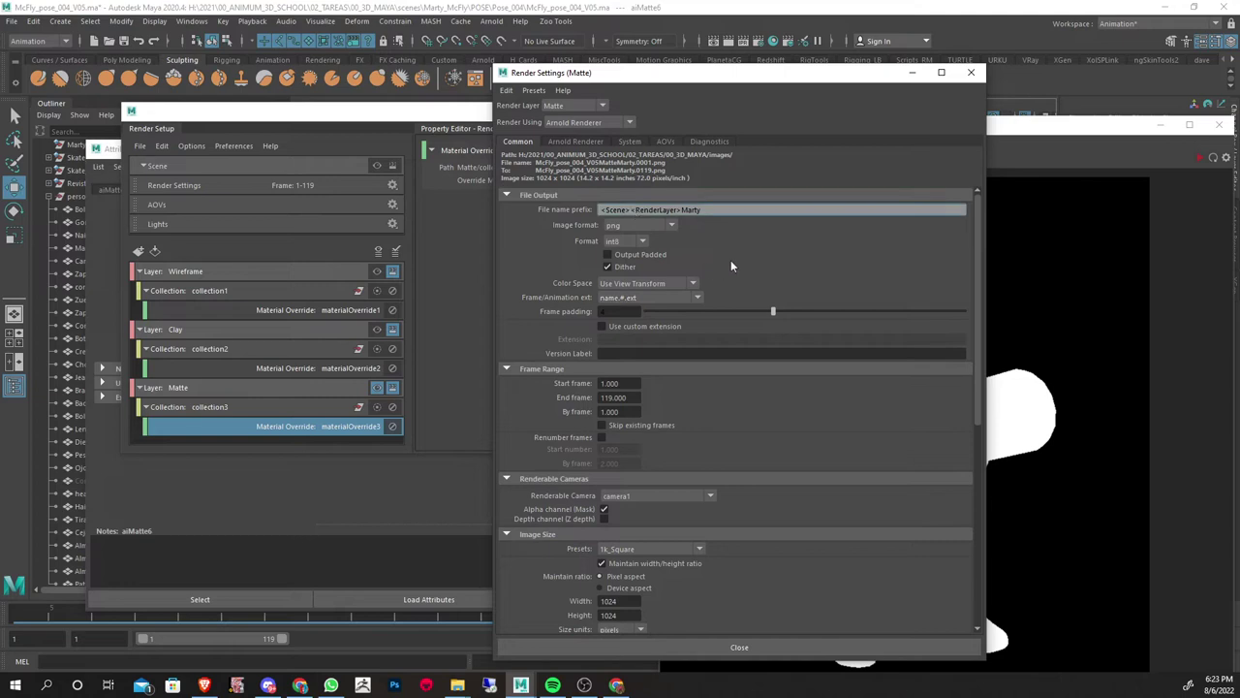
pyautogui.write('/')
pyautogui.write('/')
pyautogui.moveTo(603, 211); pyautogui.dragTo(679, 213)
pyautogui.click(723, 212)
# Set the frame range to 1–119, trying a step of 2 before settling on 1
pyautogui.click(616, 385)
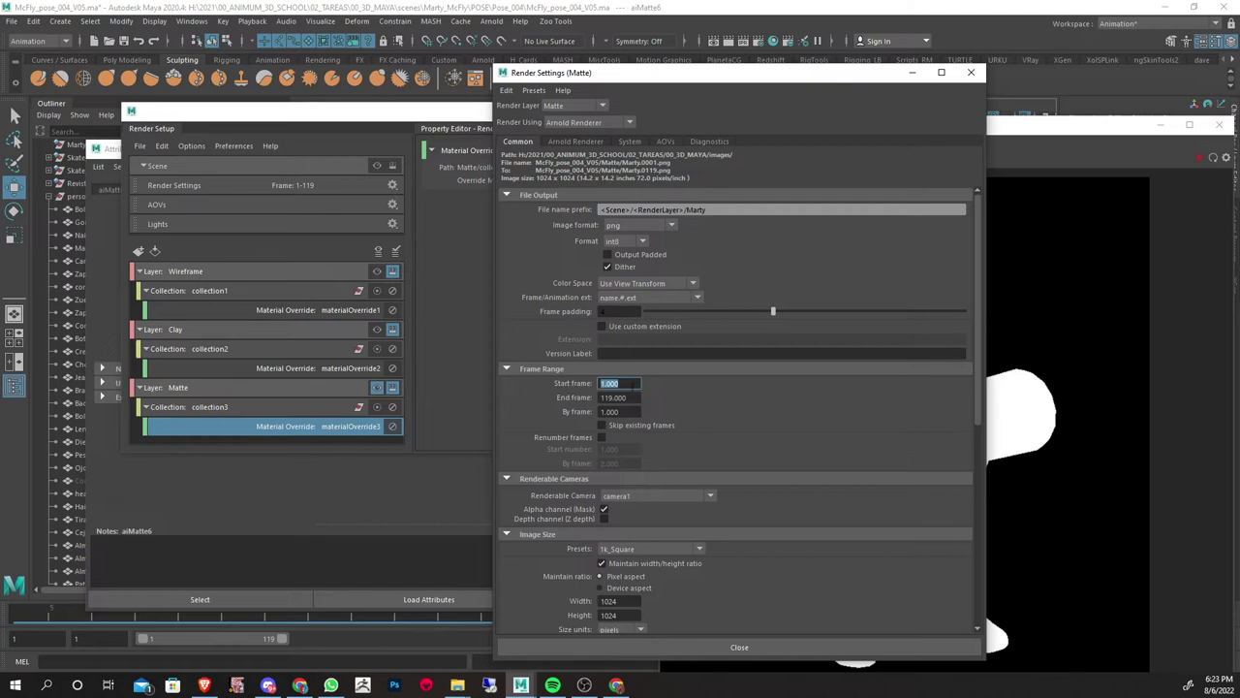
pyautogui.press('Tab')
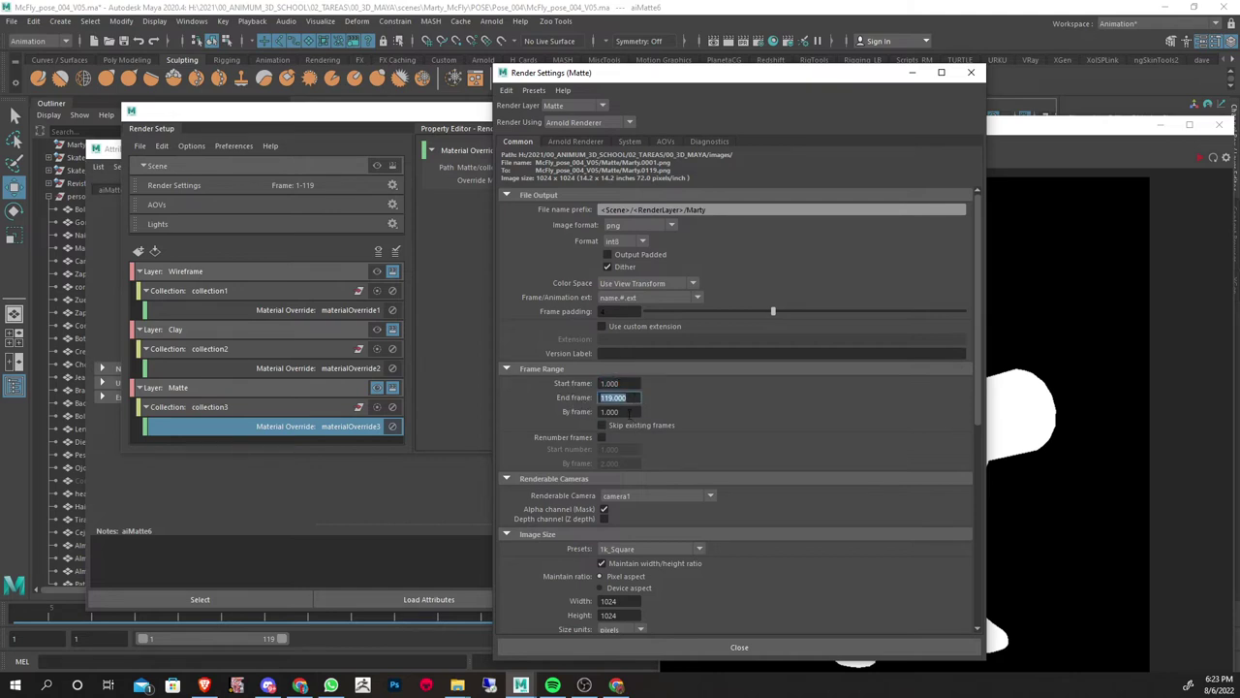
pyautogui.press('Tab')
pyautogui.write('2')
pyautogui.press('Return')
pyautogui.press('Return')
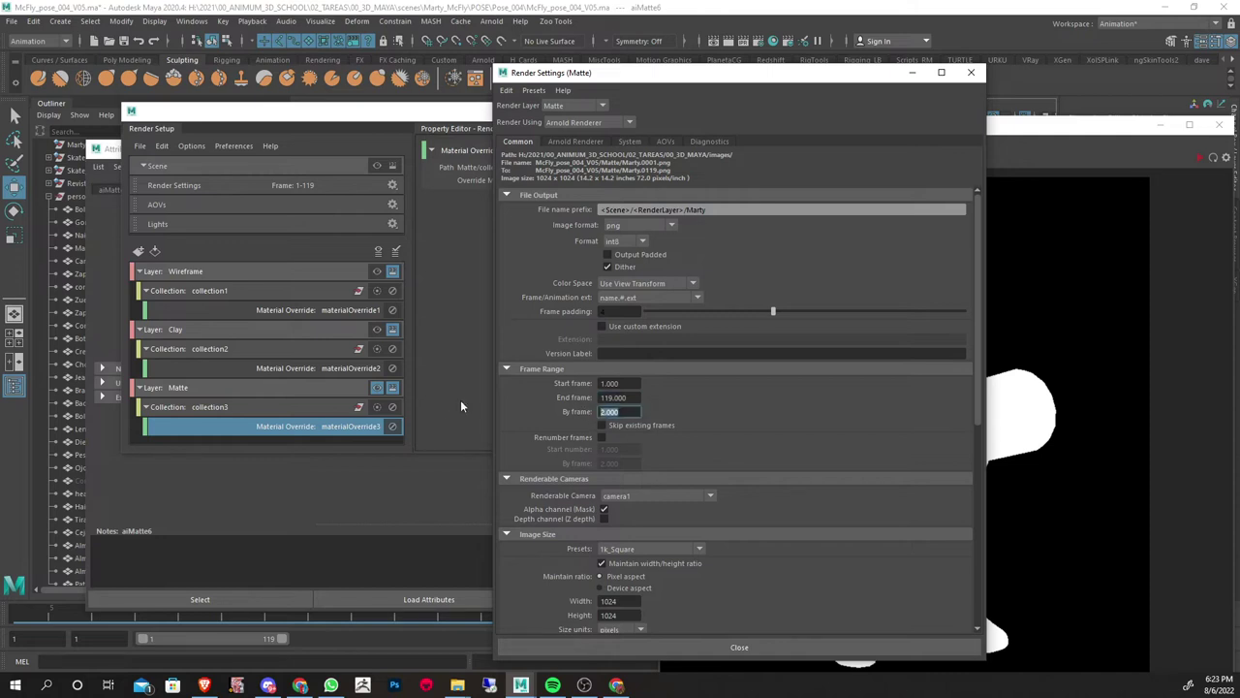
pyautogui.write('1')
pyautogui.press('Return')
# Keep camera1 renderable and apply the 1k_Square preset for 1024 × 1024 output
pyautogui.scroll(-5, 758, 431)
pyautogui.click(673, 276)
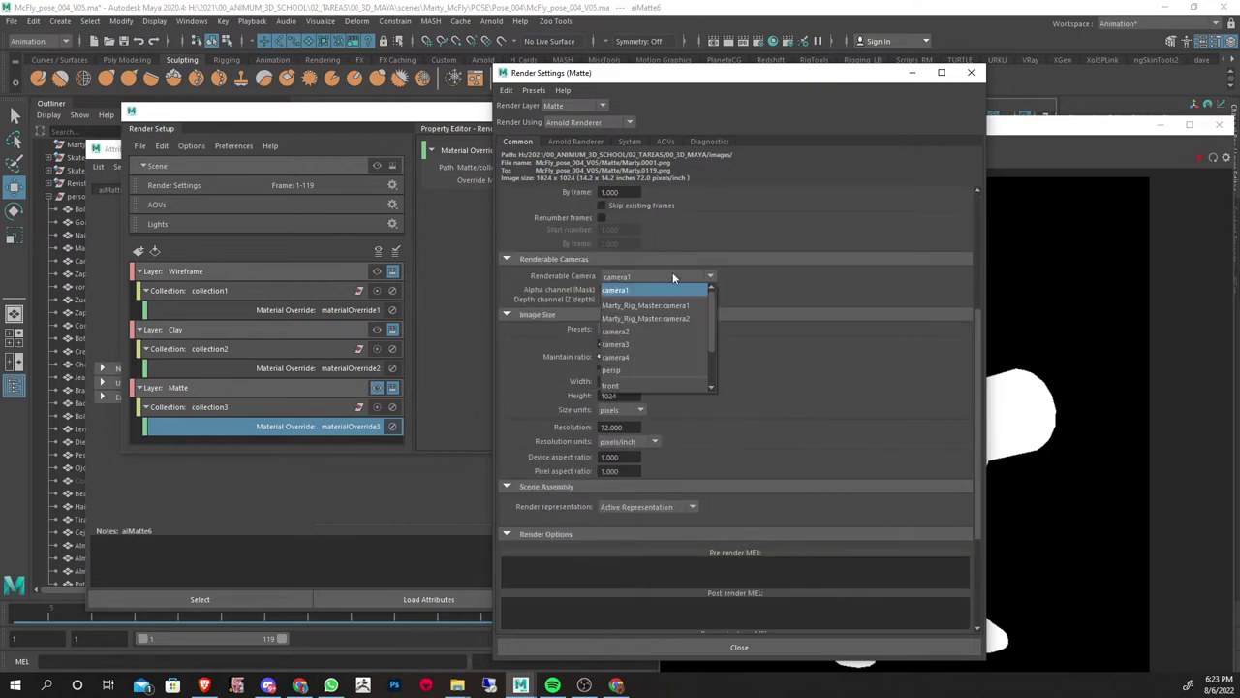
pyautogui.click(760, 281)
pyautogui.click(666, 330)
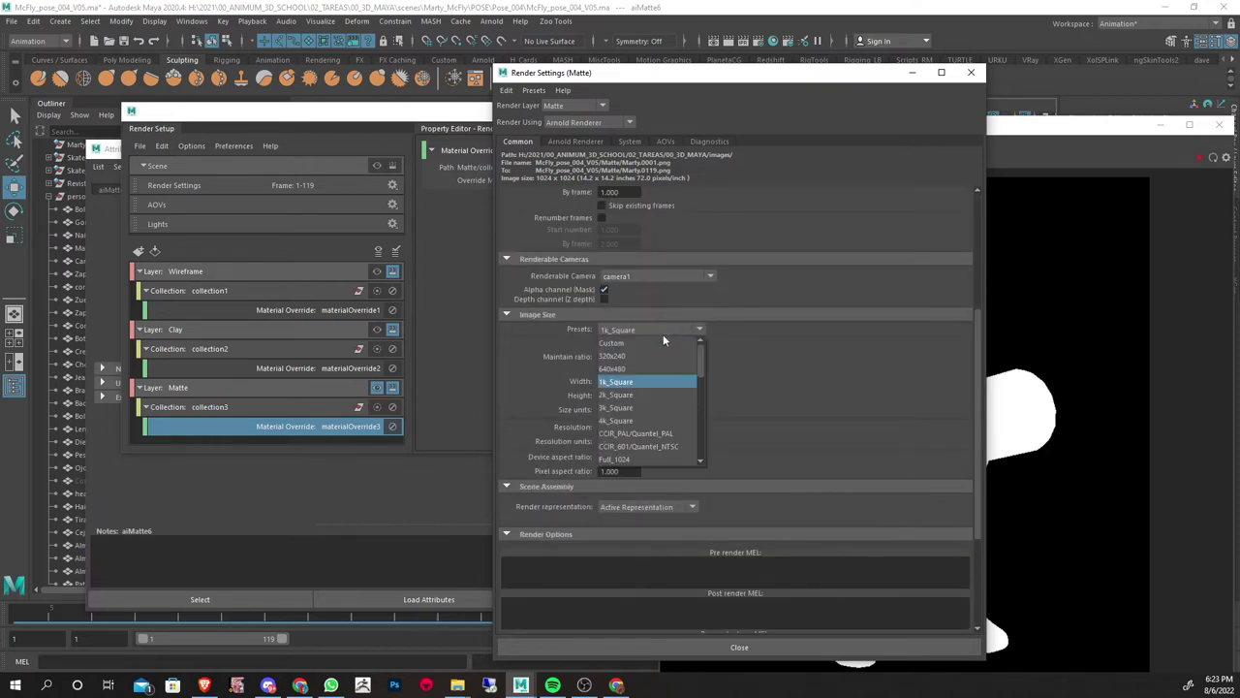
pyautogui.click(618, 384)
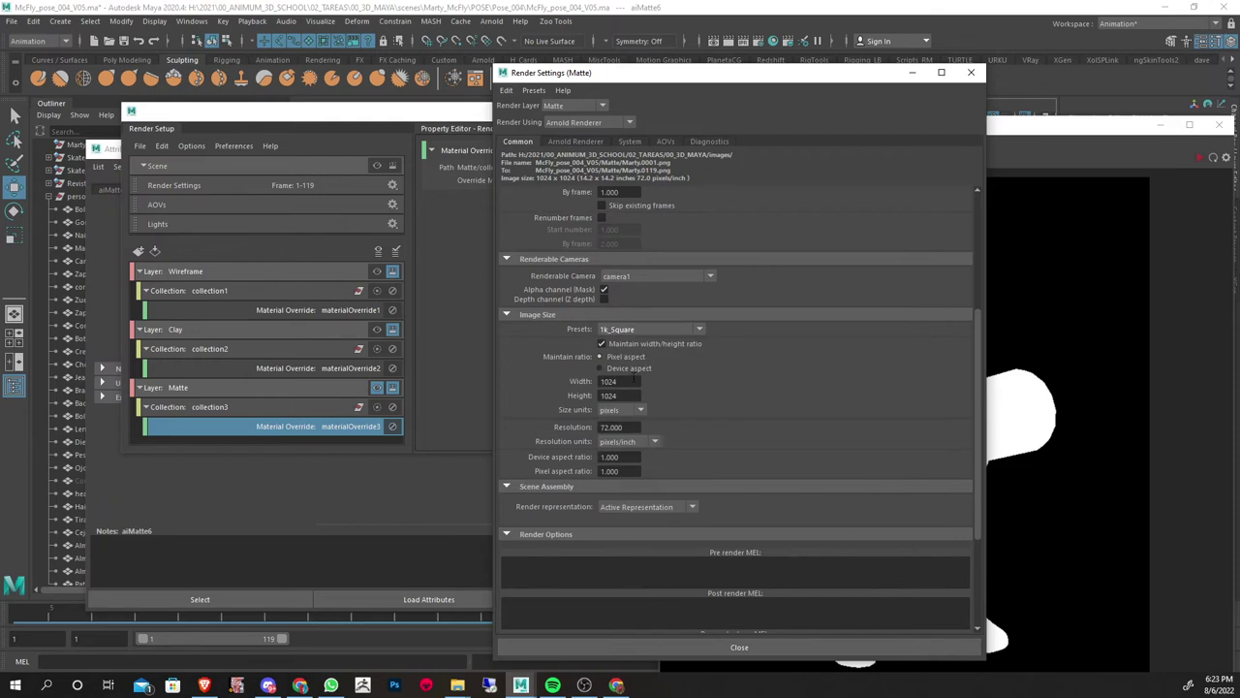
pyautogui.doubleClick(632, 383)
pyautogui.scroll(-2, 785, 405)
pyautogui.scroll(5, 785, 406)
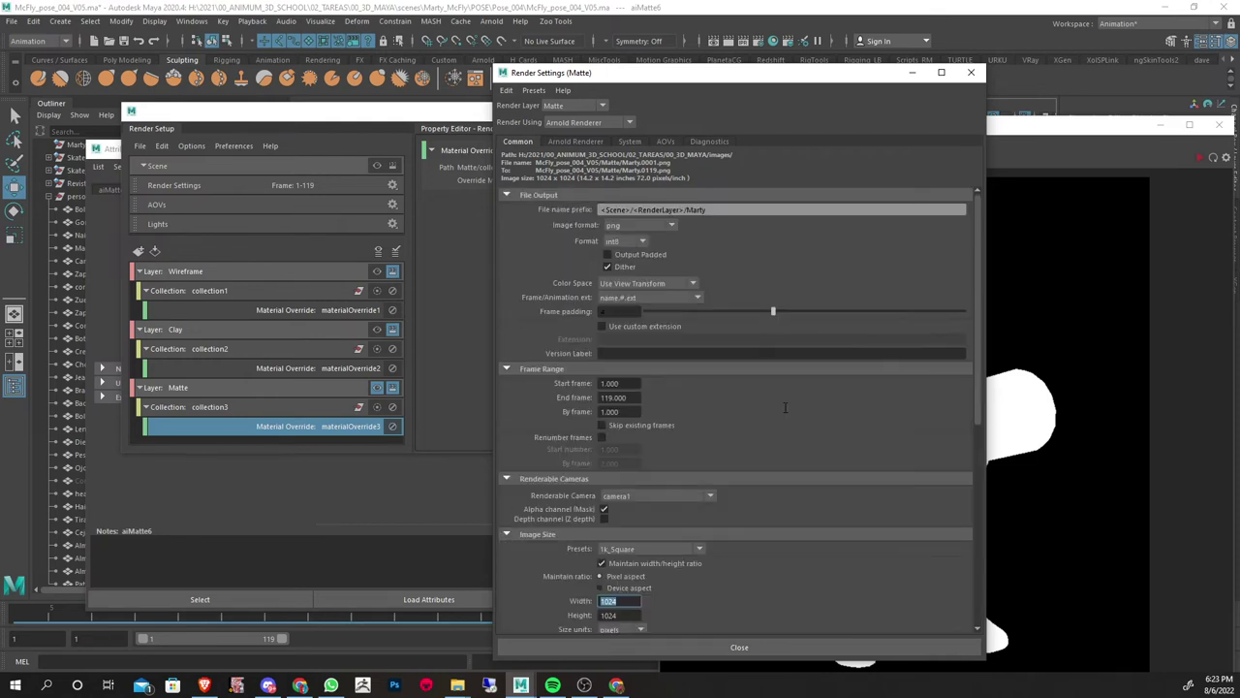
# Look through the Arnold Renderer sampling, System and AOVs settings, then return to Common
pyautogui.click(577, 141)
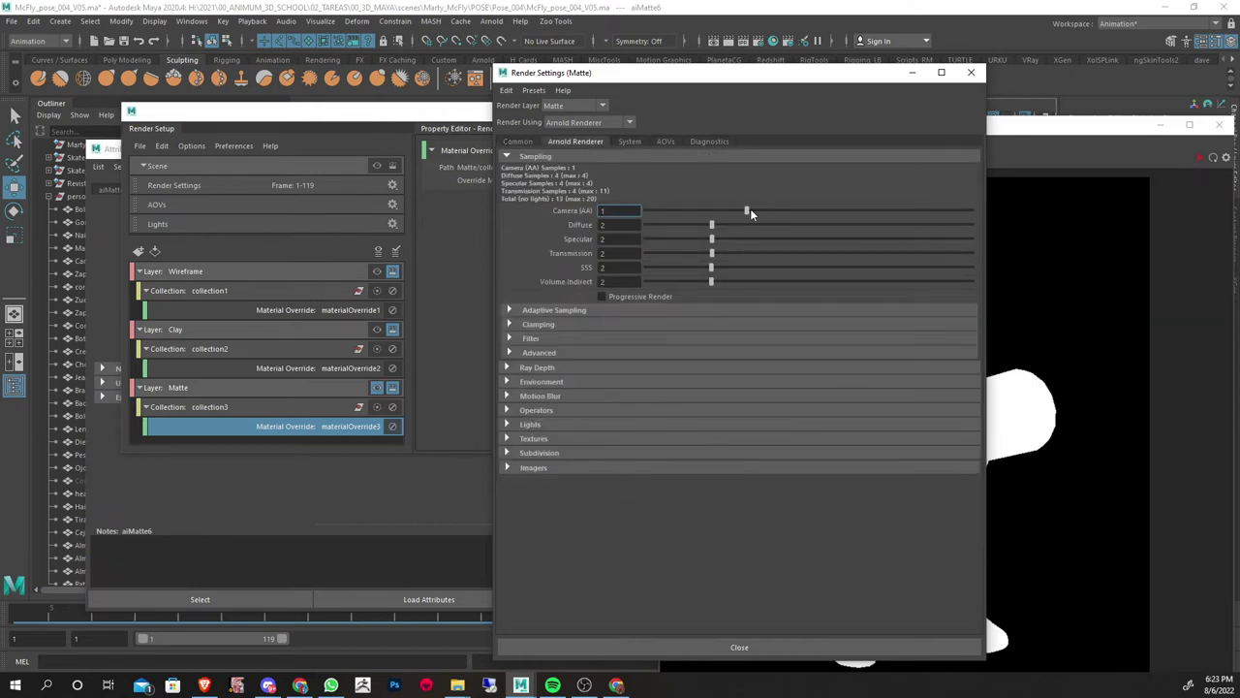
pyautogui.click(529, 310)
pyautogui.click(527, 311)
pyautogui.click(628, 140)
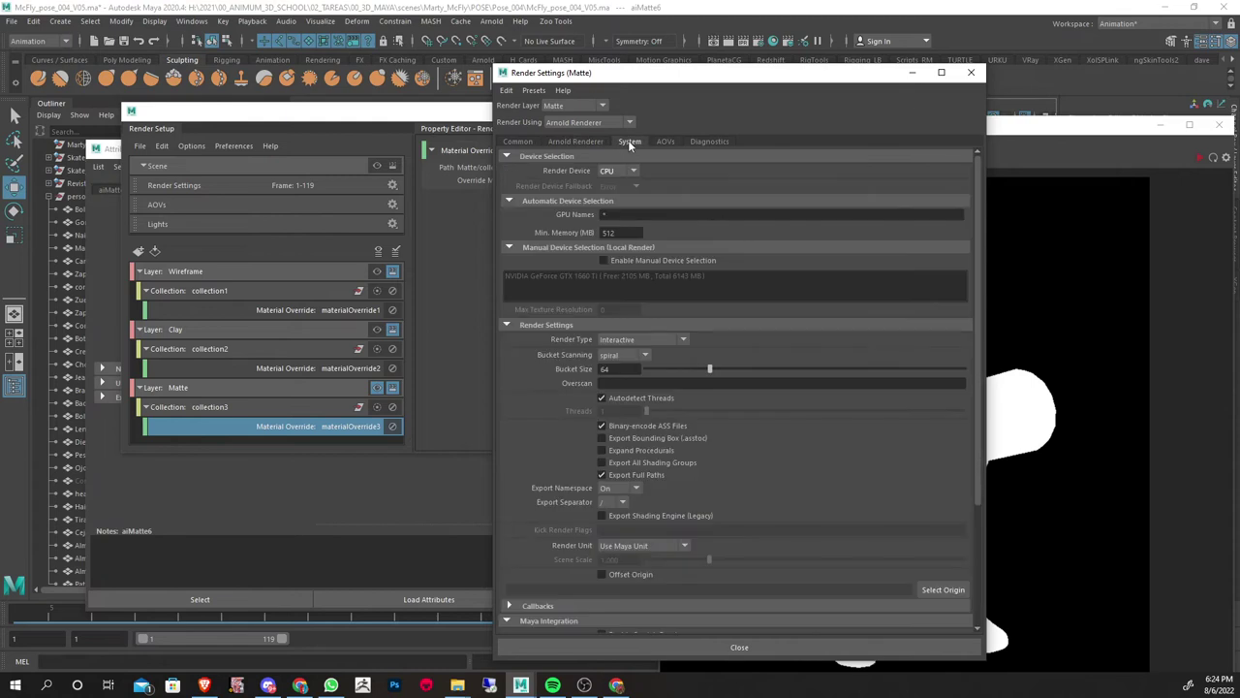
pyautogui.click(665, 141)
pyautogui.click(518, 142)
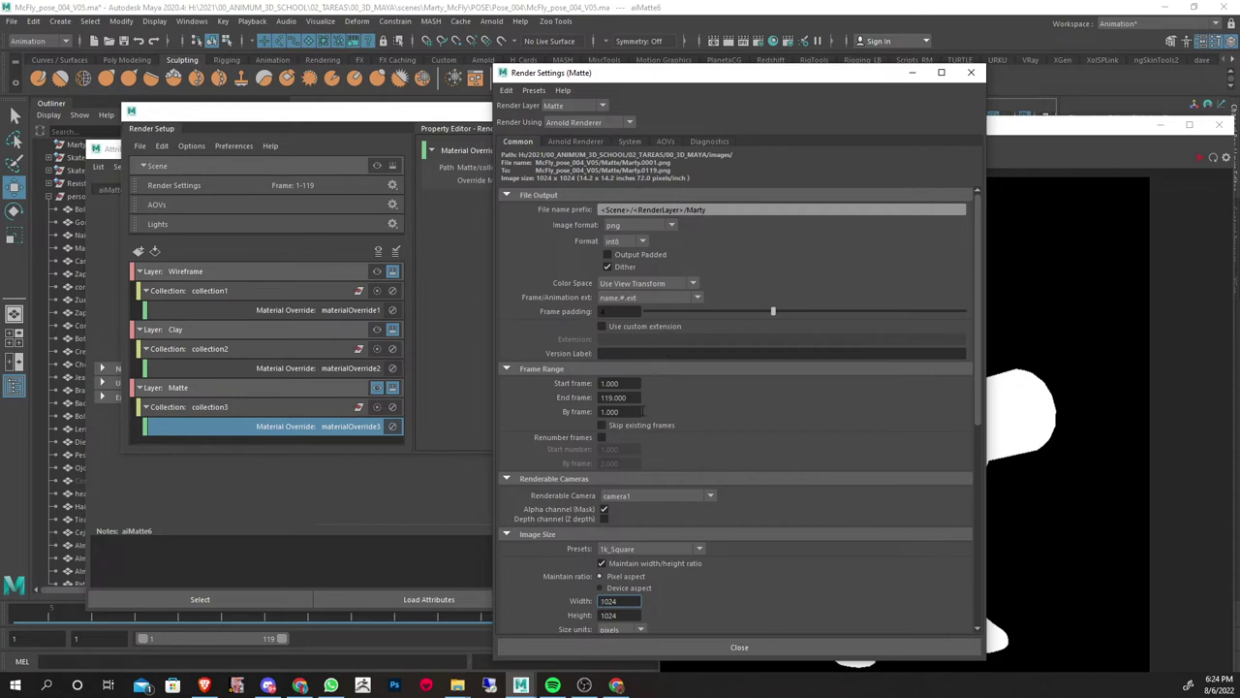
# Change the end frame to 5 so only frames 1–5 render
pyautogui.click(642, 398)
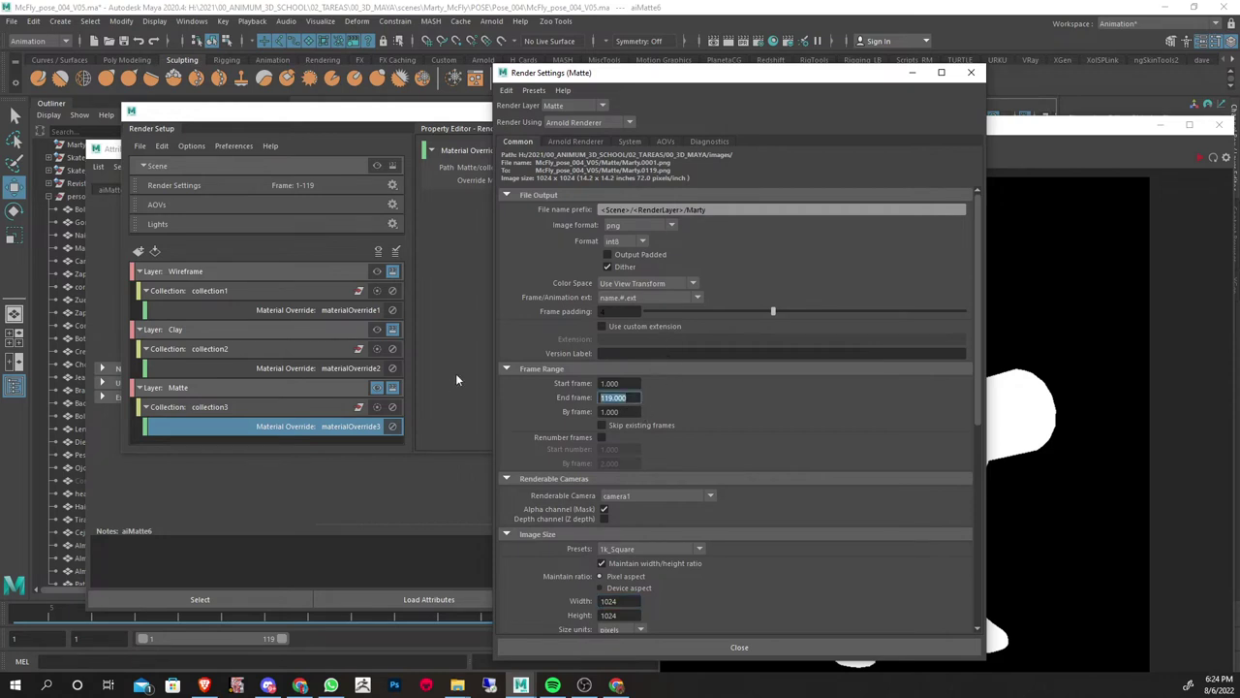
pyautogui.write('5')
pyautogui.click(628, 384)
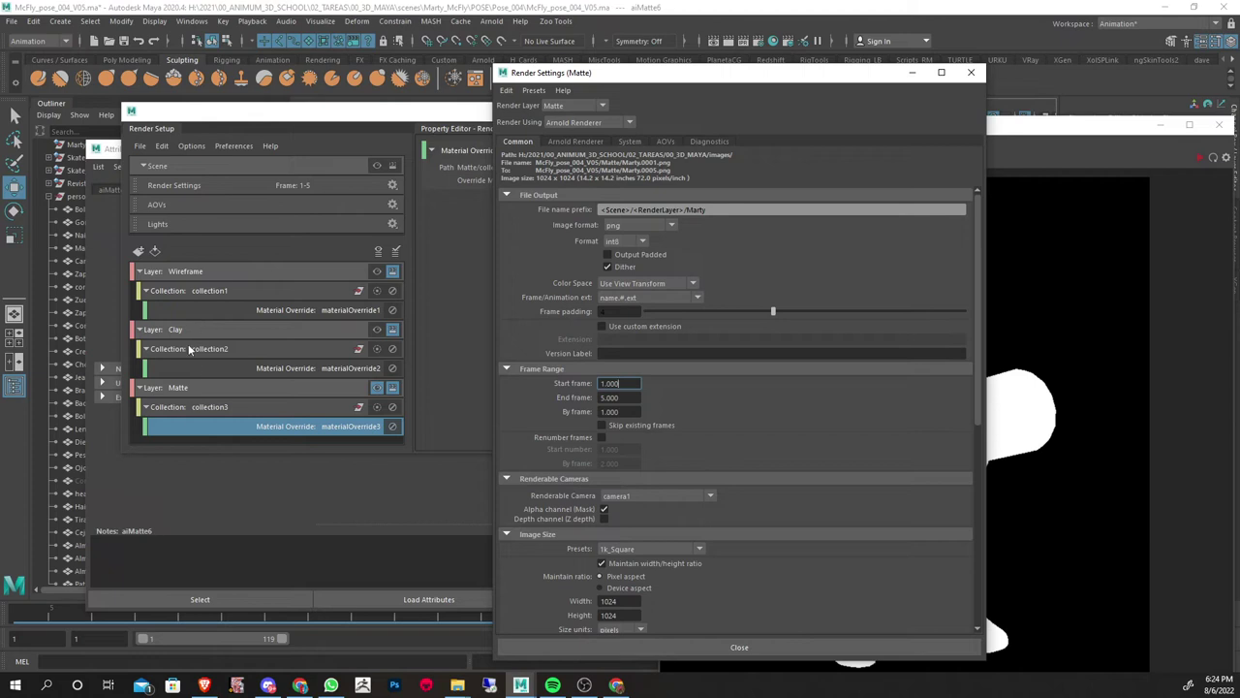
pyautogui.click(632, 398)
pyautogui.click(176, 275)
pyautogui.click(876, 269)
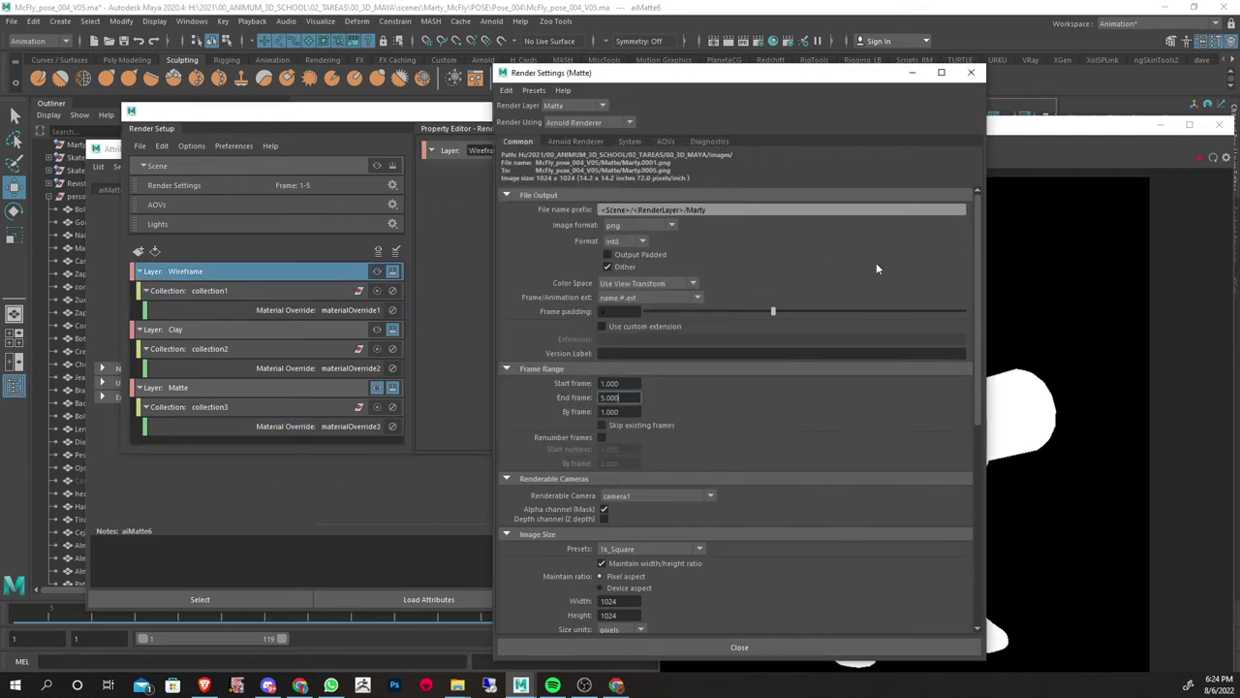
pyautogui.click(185, 275)
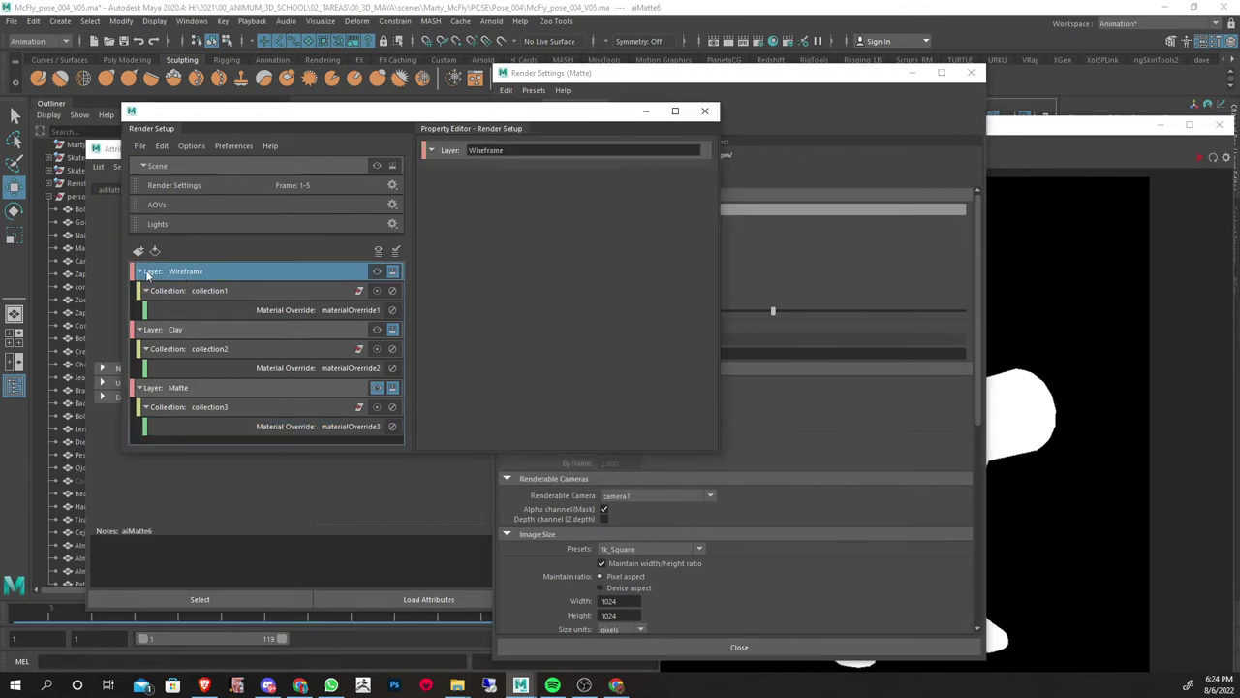
# Select the Matte render layer and rearrange the Render Settings and Render Setup windows
pyautogui.click(184, 334)
pyautogui.click(197, 389)
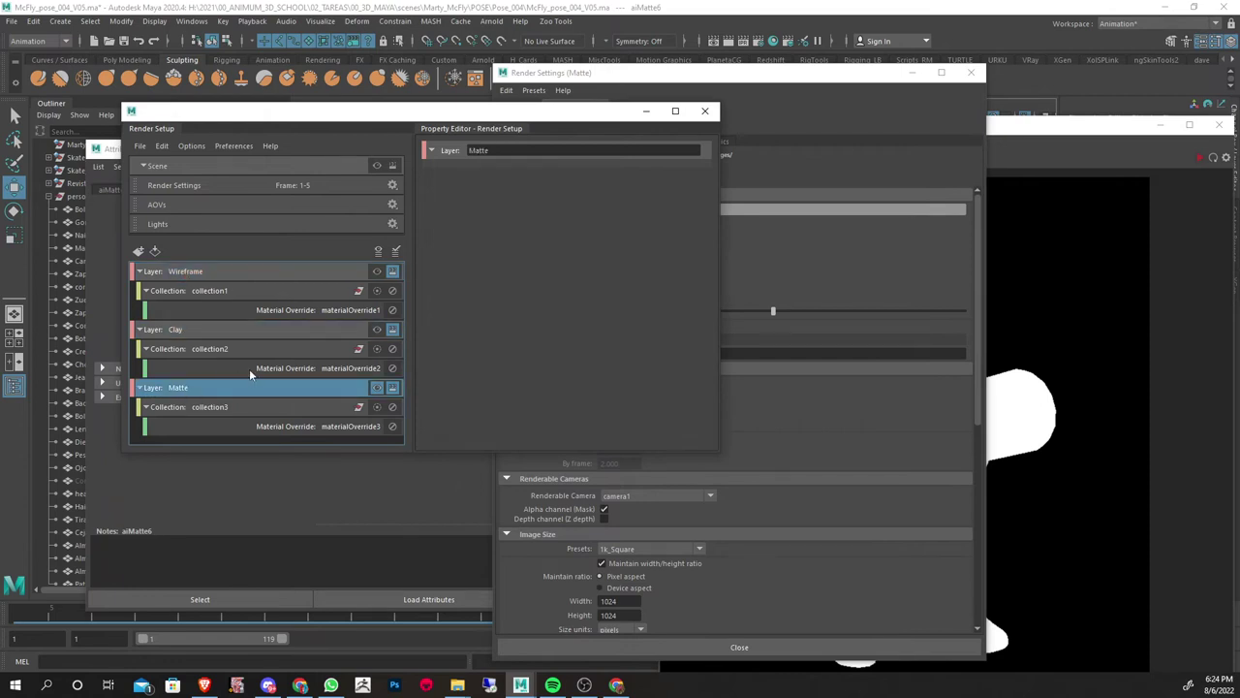
pyautogui.click(801, 81)
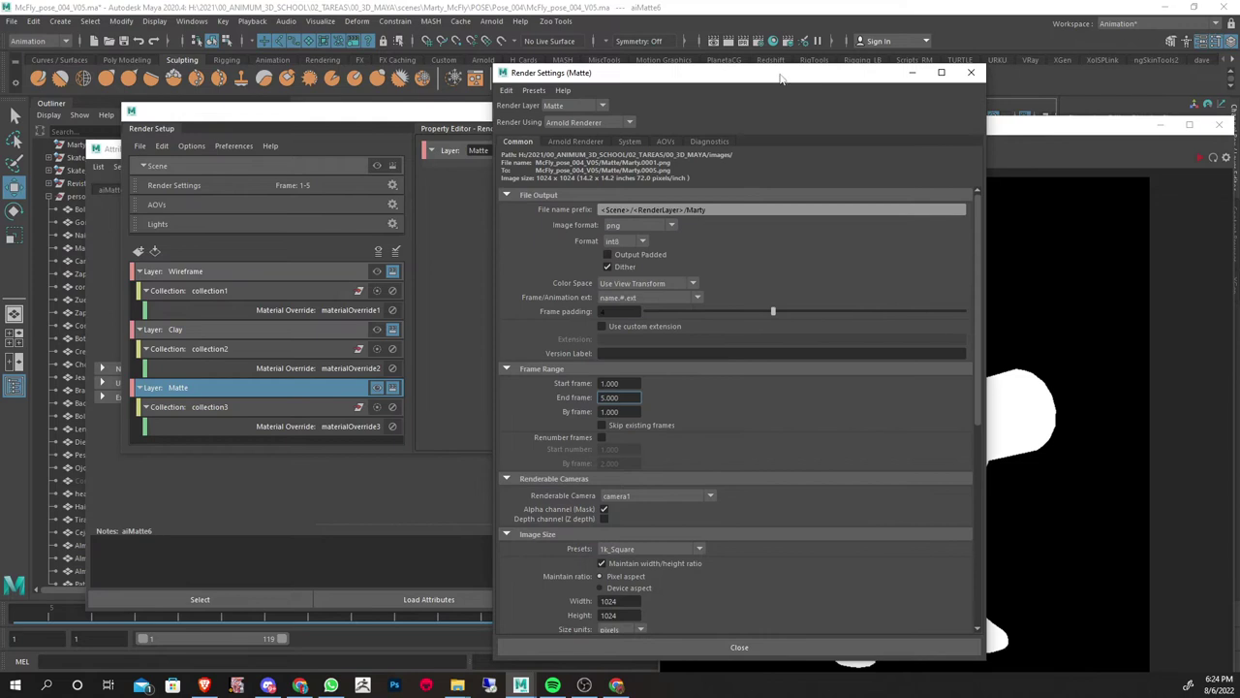
pyautogui.moveTo(800, 82); pyautogui.dragTo(901, 71)
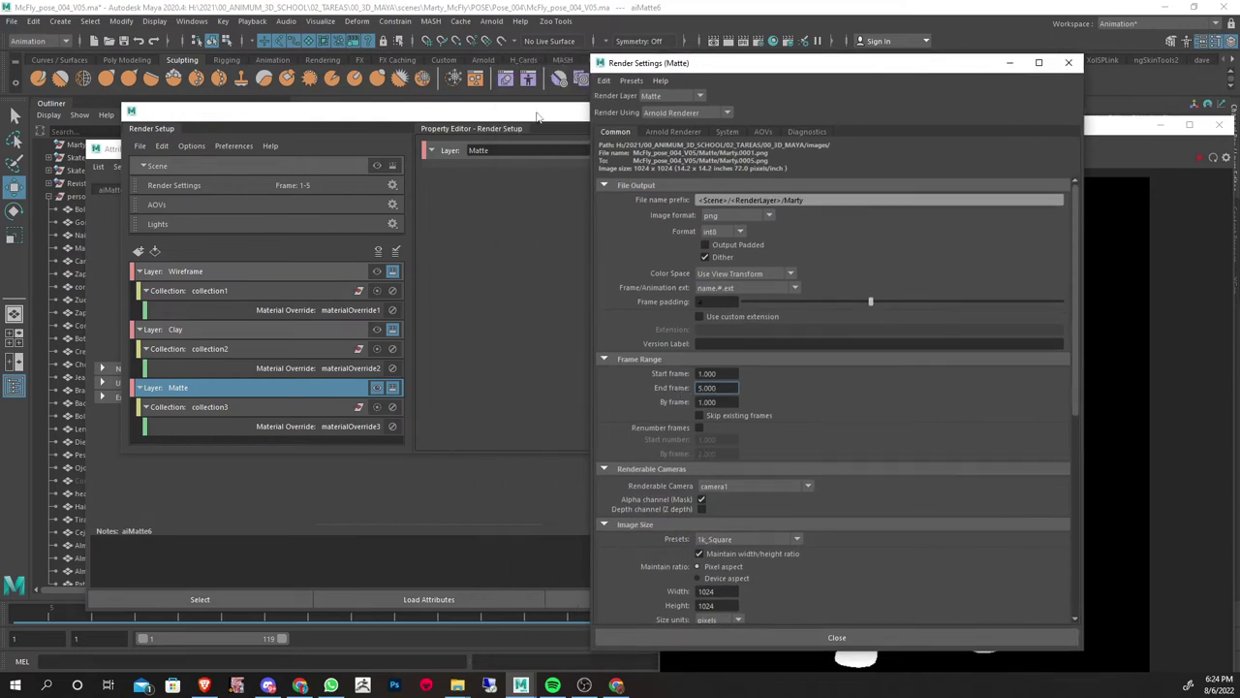
pyautogui.moveTo(533, 117); pyautogui.dragTo(513, 144)
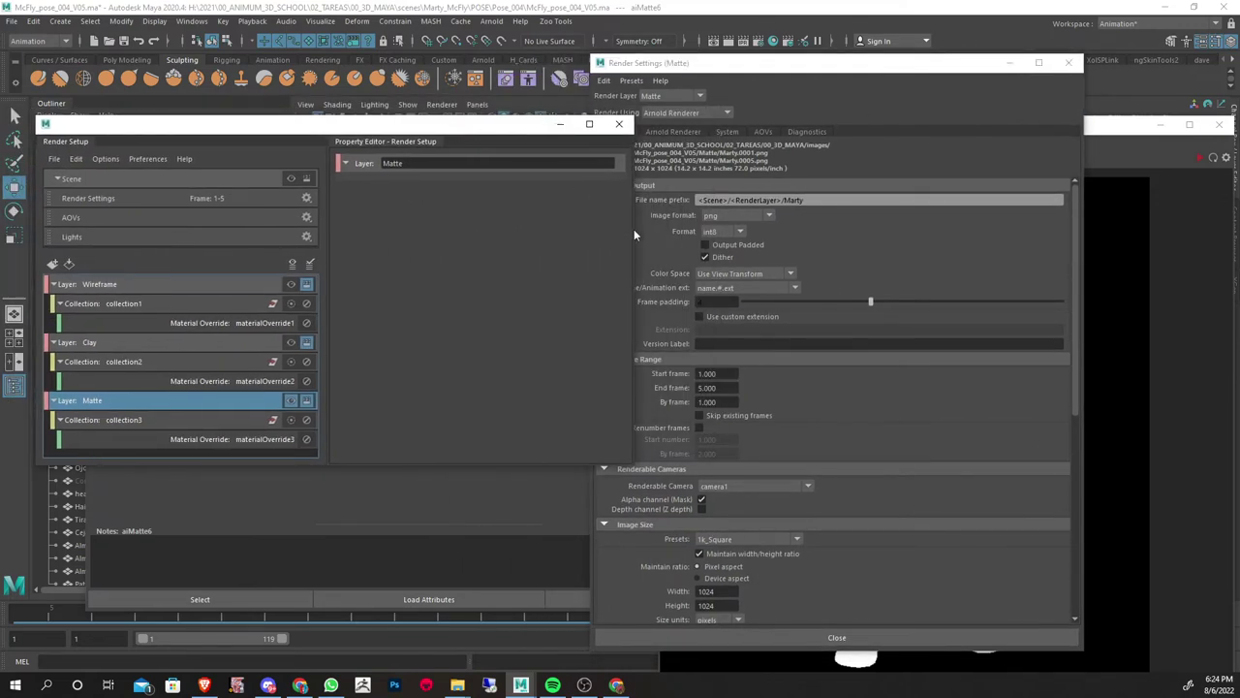
pyautogui.moveTo(632, 229); pyautogui.dragTo(461, 229)
pyautogui.moveTo(872, 64); pyautogui.dragTo(875, 417)
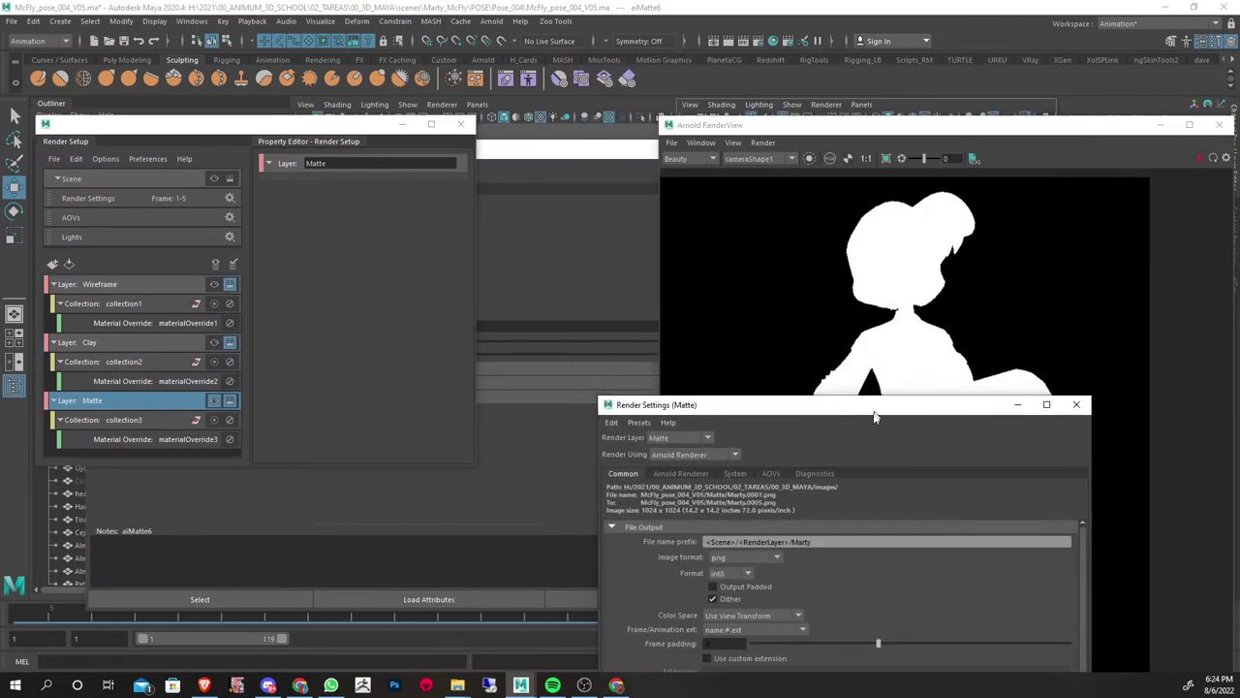
pyautogui.moveTo(1051, 127)
pyautogui.mouseDown()
pyautogui.moveTo(922, 388)
pyautogui.moveTo(1133, 629)
pyautogui.mouseUp()
# Close Render Settings, the Arnold RenderView and the leftover empty floating window
pyautogui.click(1001, 238)
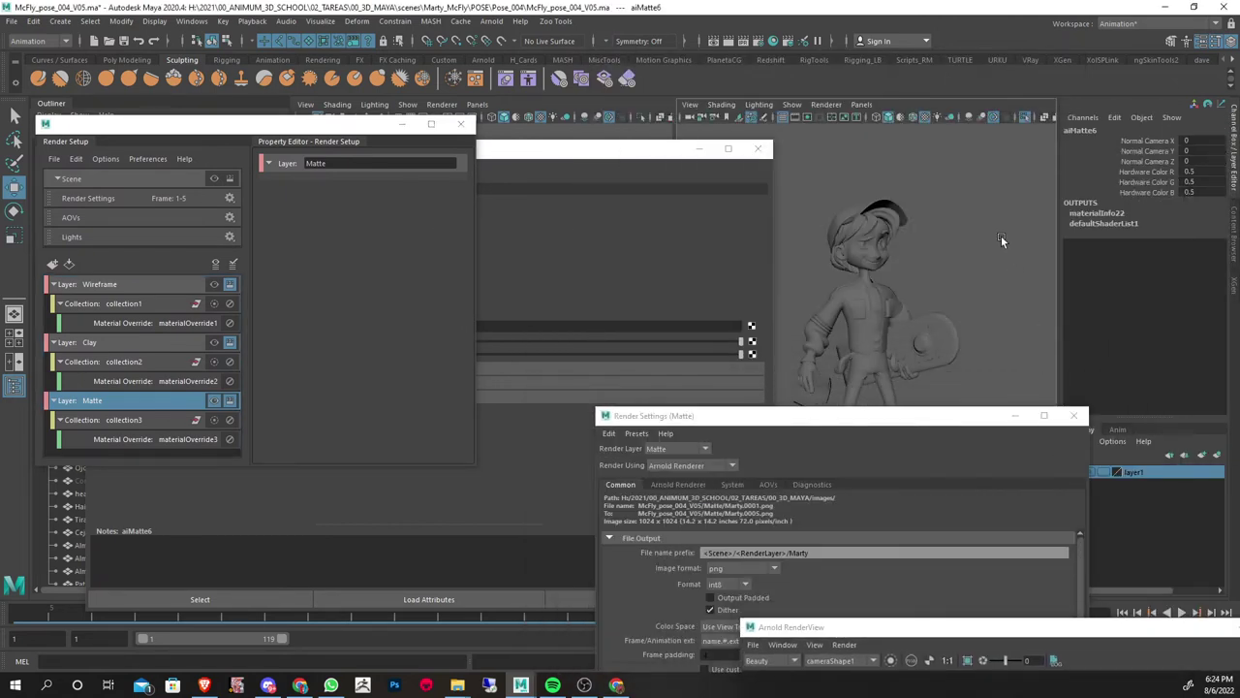
pyautogui.click(1073, 414)
pyautogui.moveTo(824, 626); pyautogui.dragTo(533, 296)
pyautogui.click(1014, 295)
pyautogui.click(758, 148)
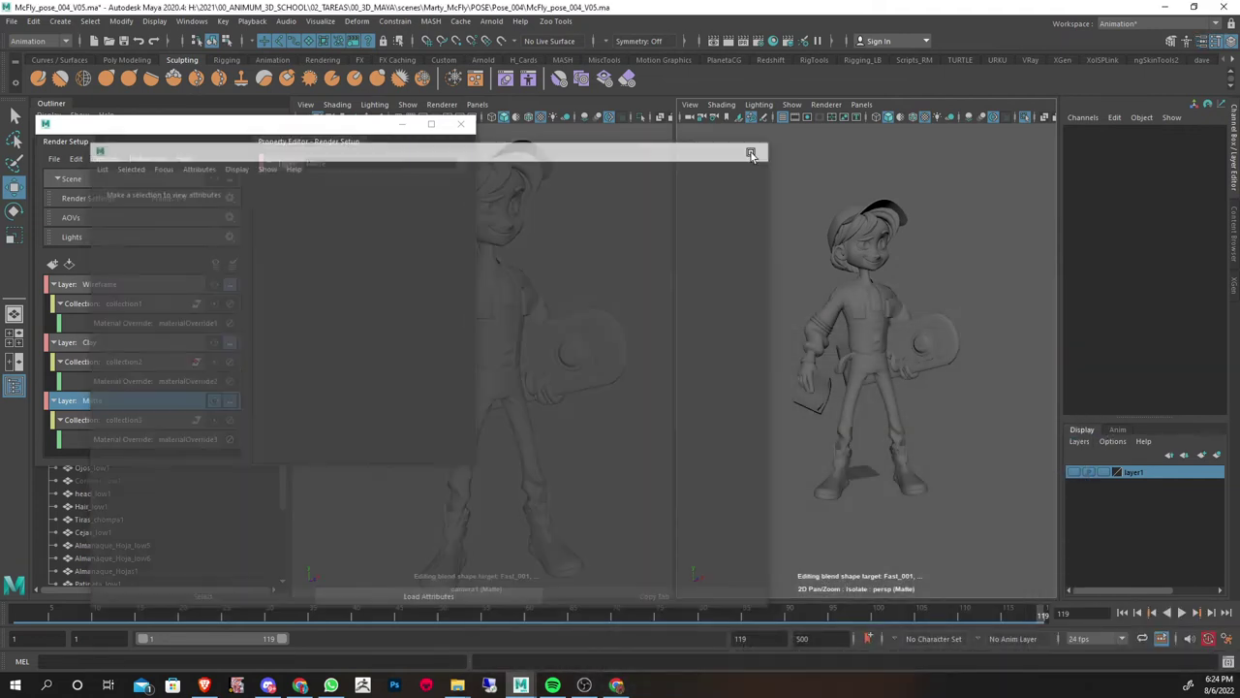
# Play and stop the animation, then reopen, review and close the Matte render settings
pyautogui.hotkey('alt', 'v')
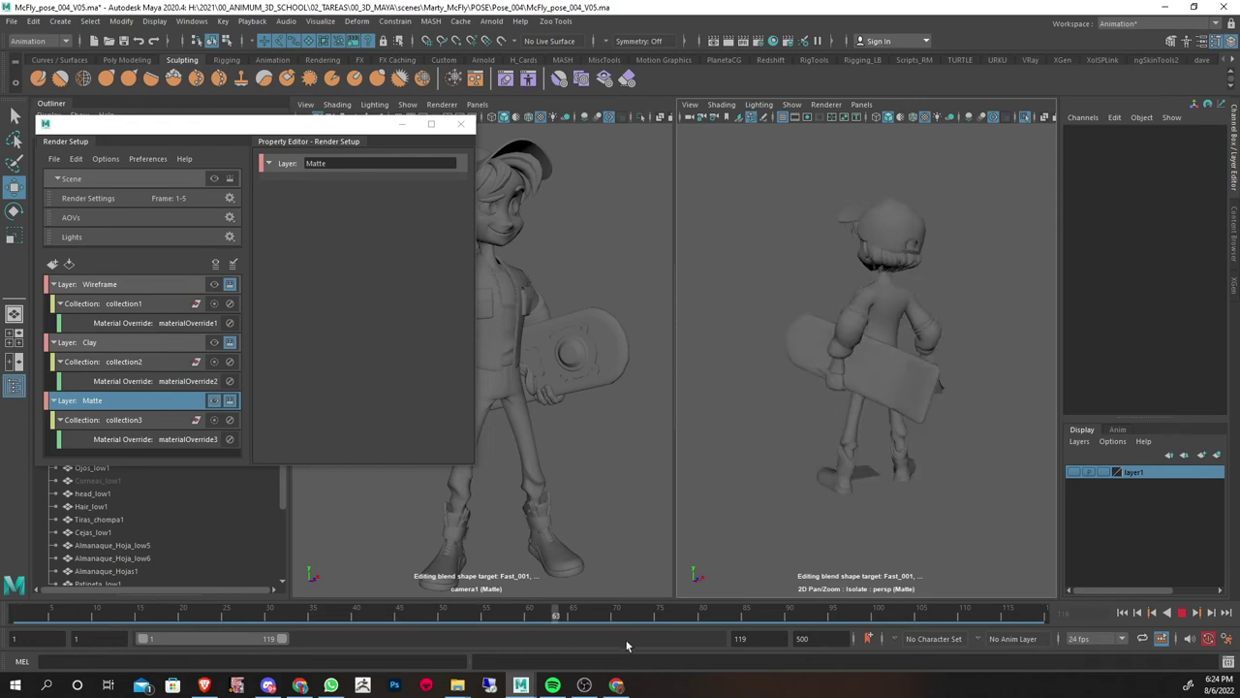
pyautogui.hotkey('alt', 'v')
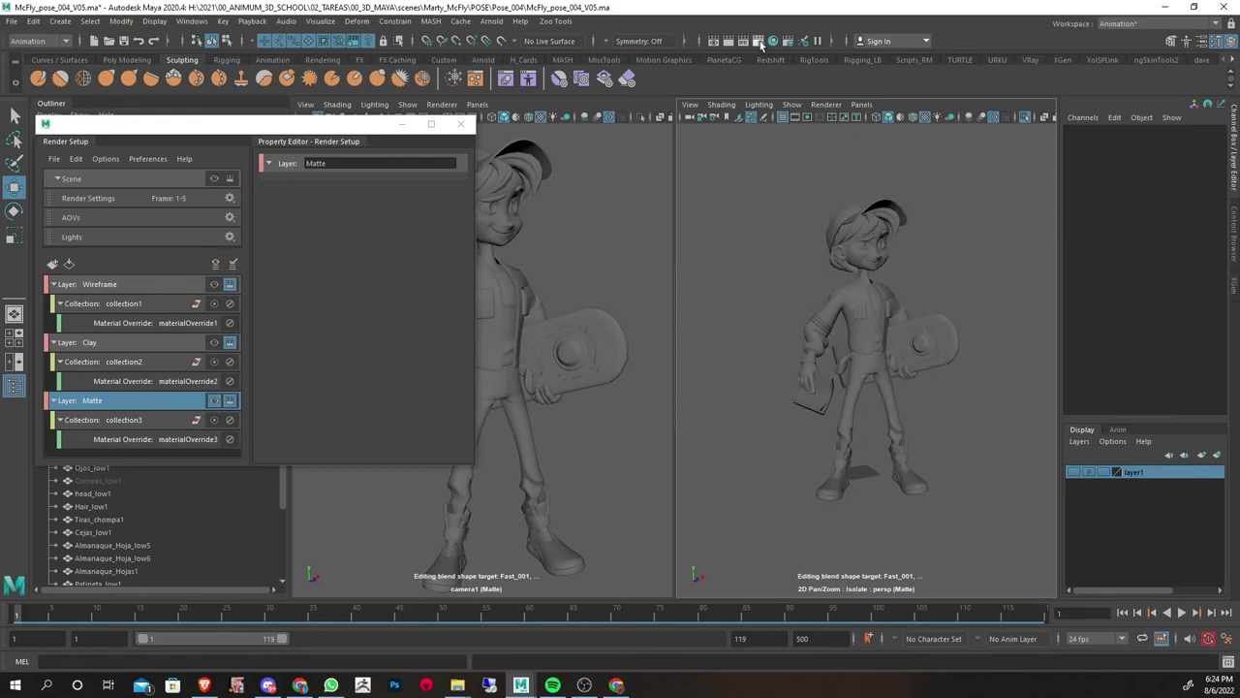
pyautogui.click(758, 41)
pyautogui.moveTo(789, 408); pyautogui.dragTo(790, 101)
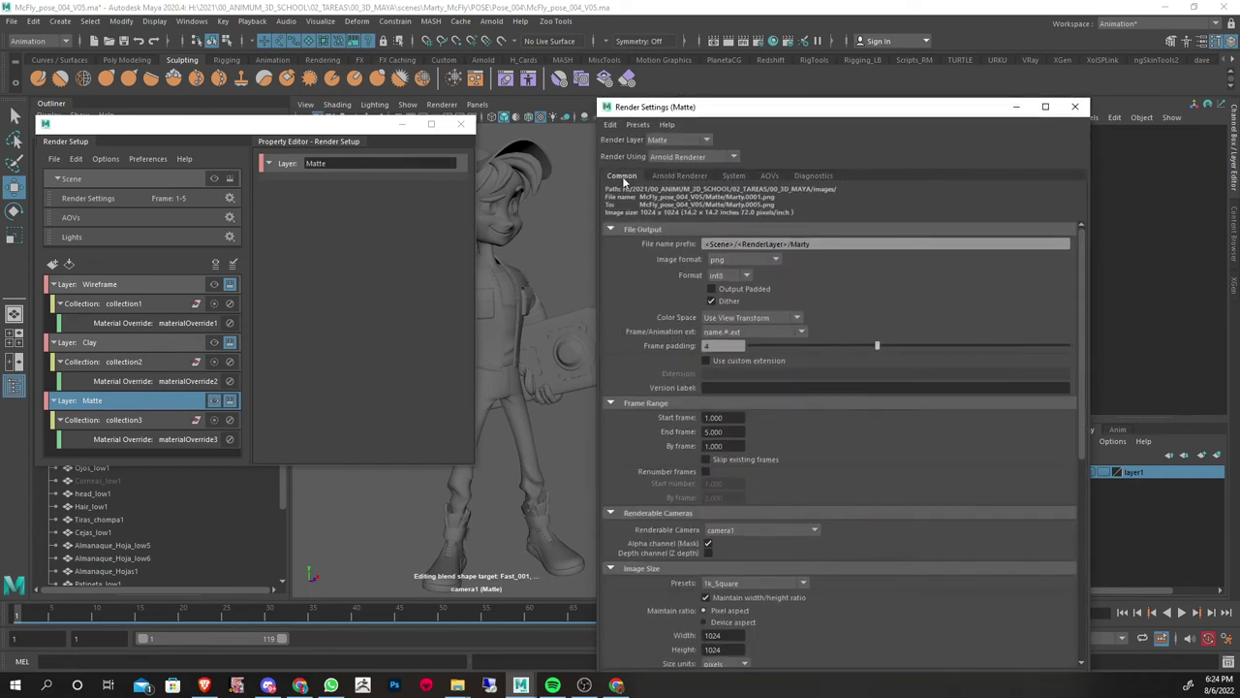
pyautogui.scroll(-4, 737, 458)
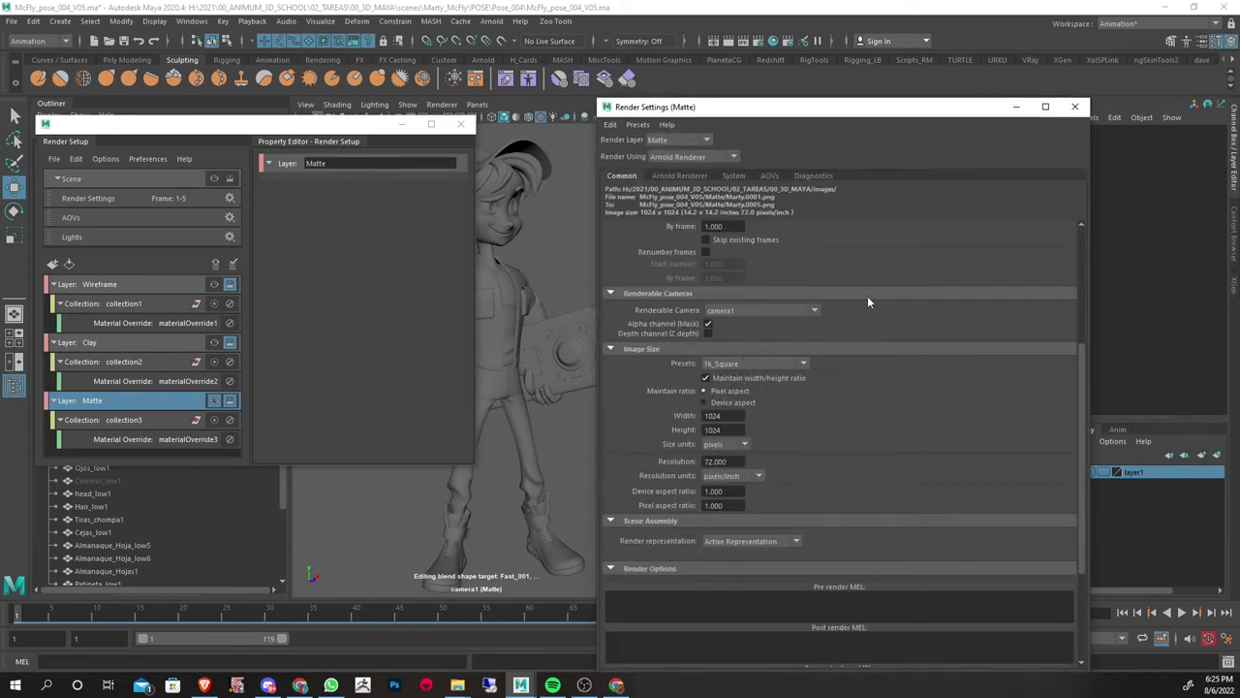
pyautogui.scroll(4, 868, 302)
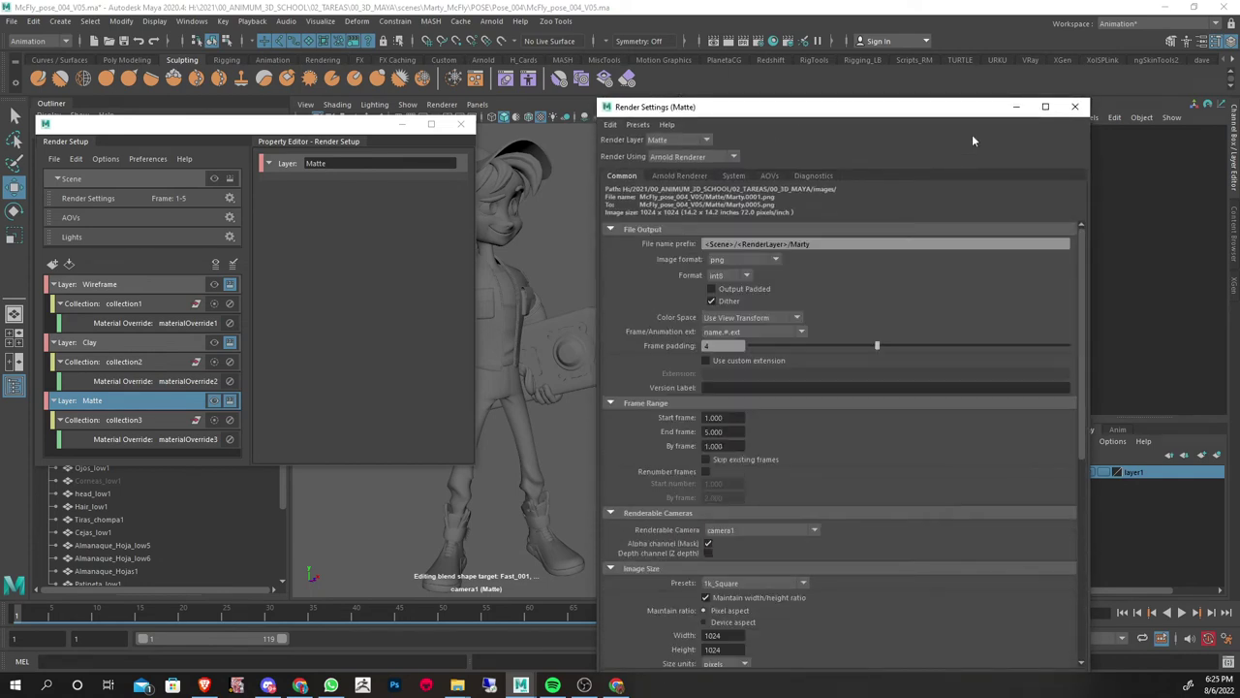
pyautogui.click(1075, 108)
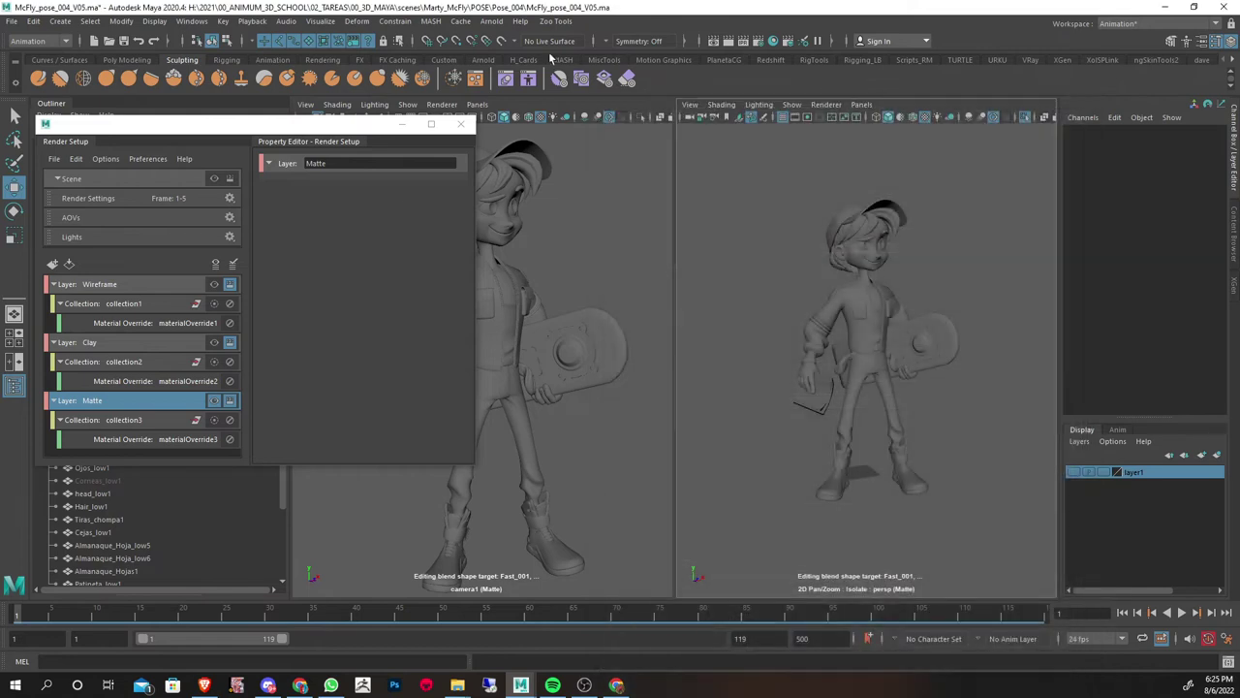
# Render the current Matte frame and set the sequence render options to use camera1
pyautogui.click(730, 42)
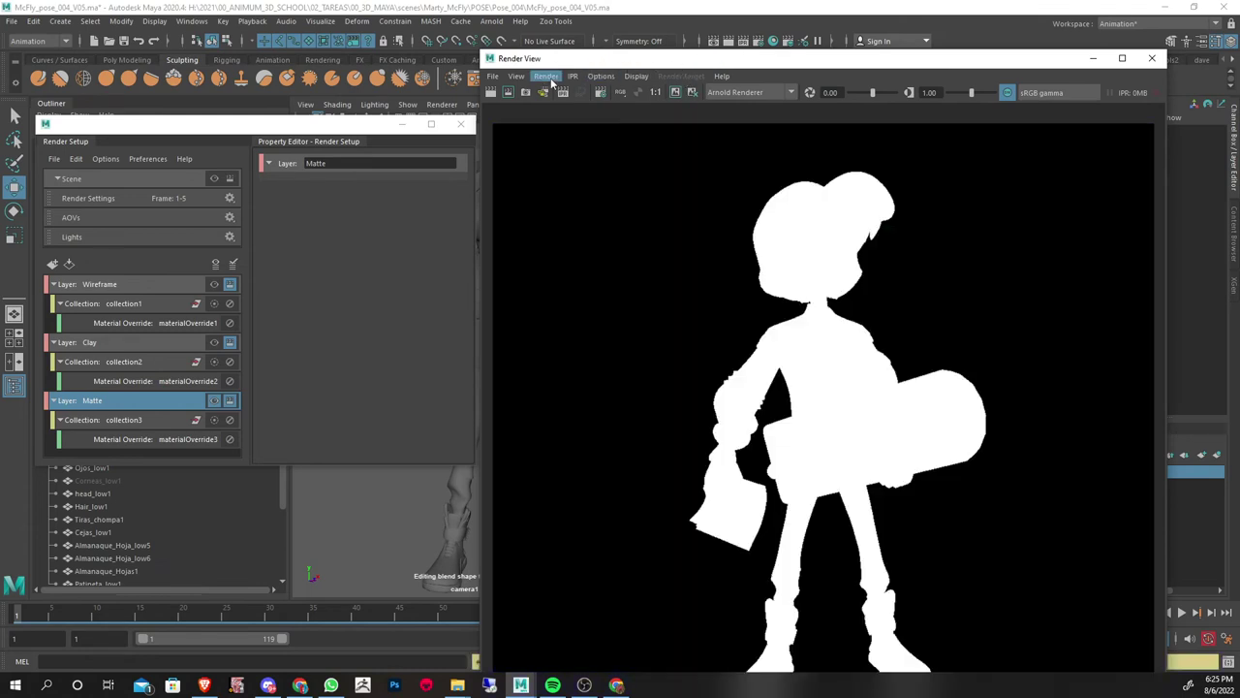
pyautogui.click(547, 77)
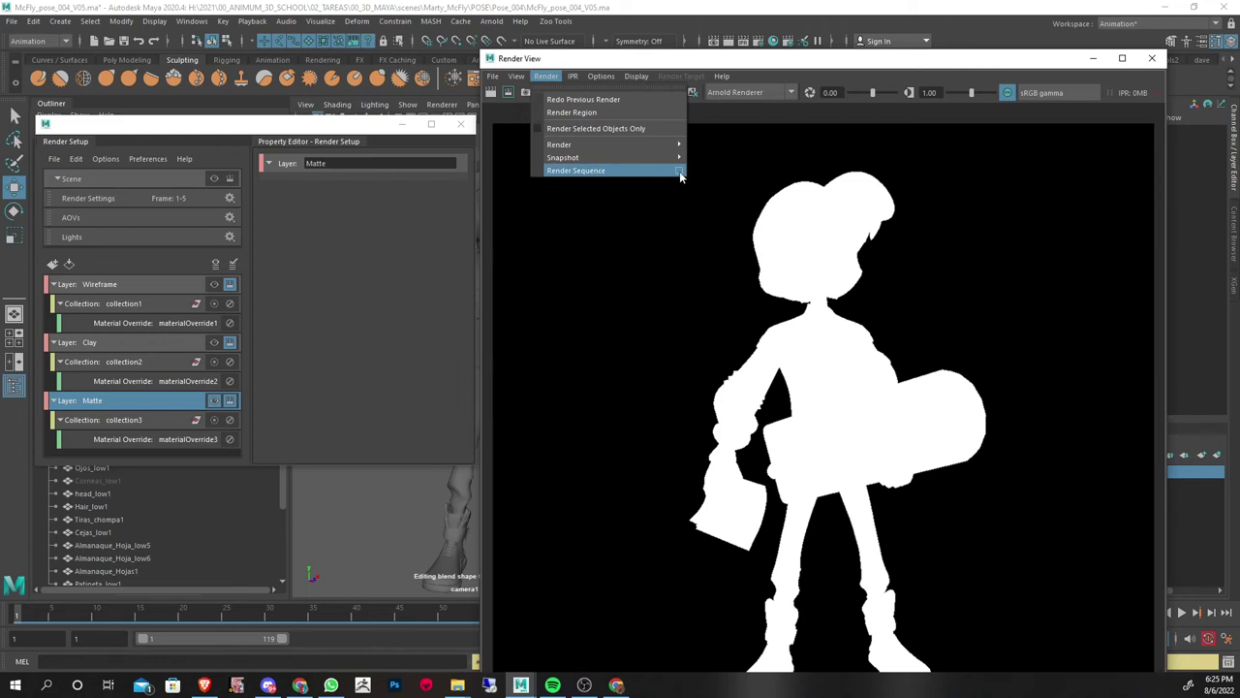
pyautogui.click(680, 171)
pyautogui.moveTo(359, 136); pyautogui.dragTo(658, 146)
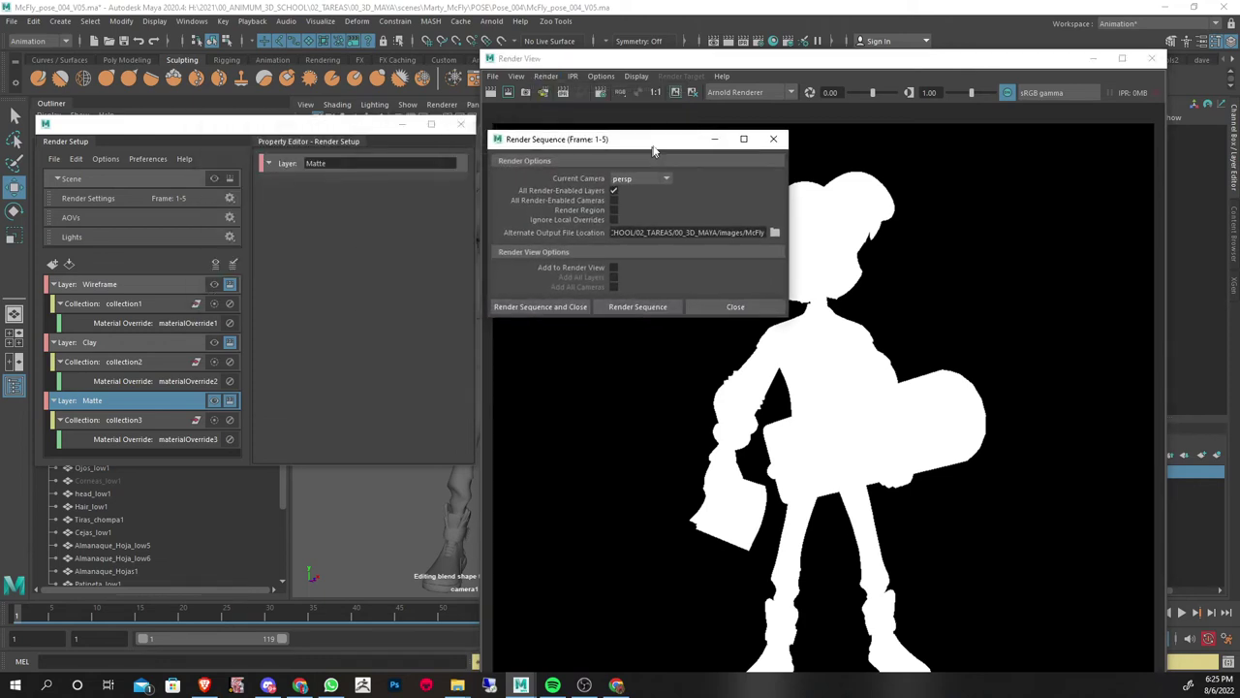
pyautogui.click(666, 185)
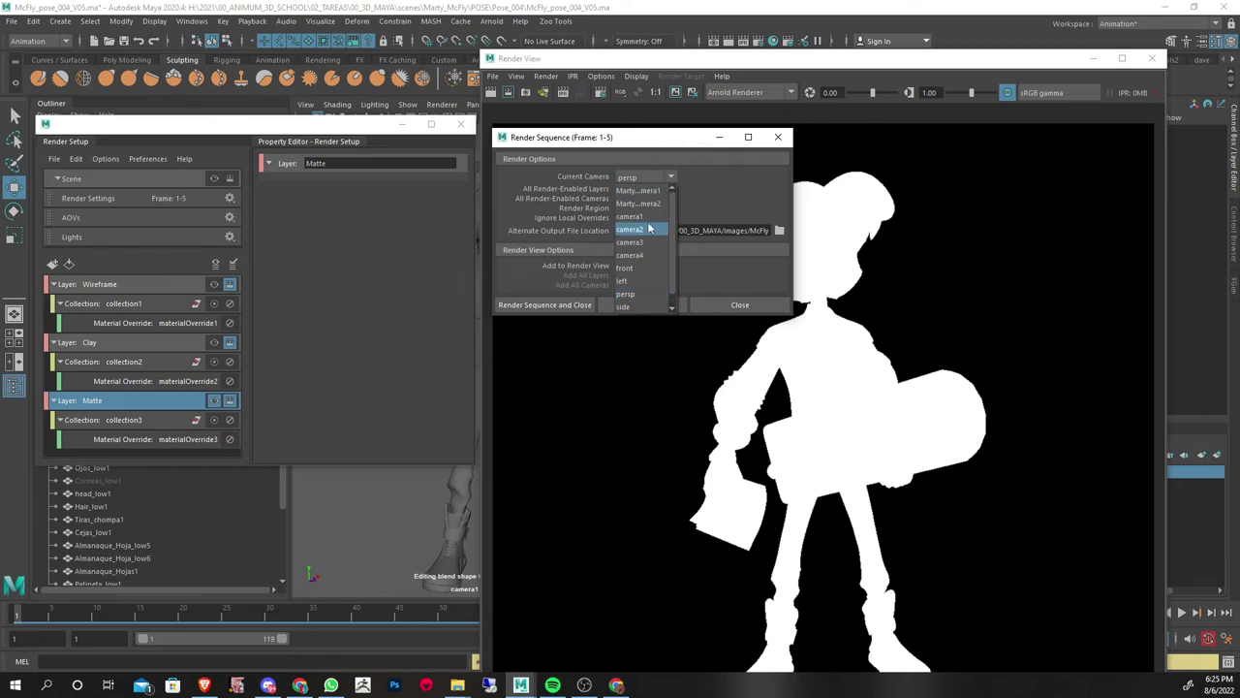
pyautogui.click(644, 222)
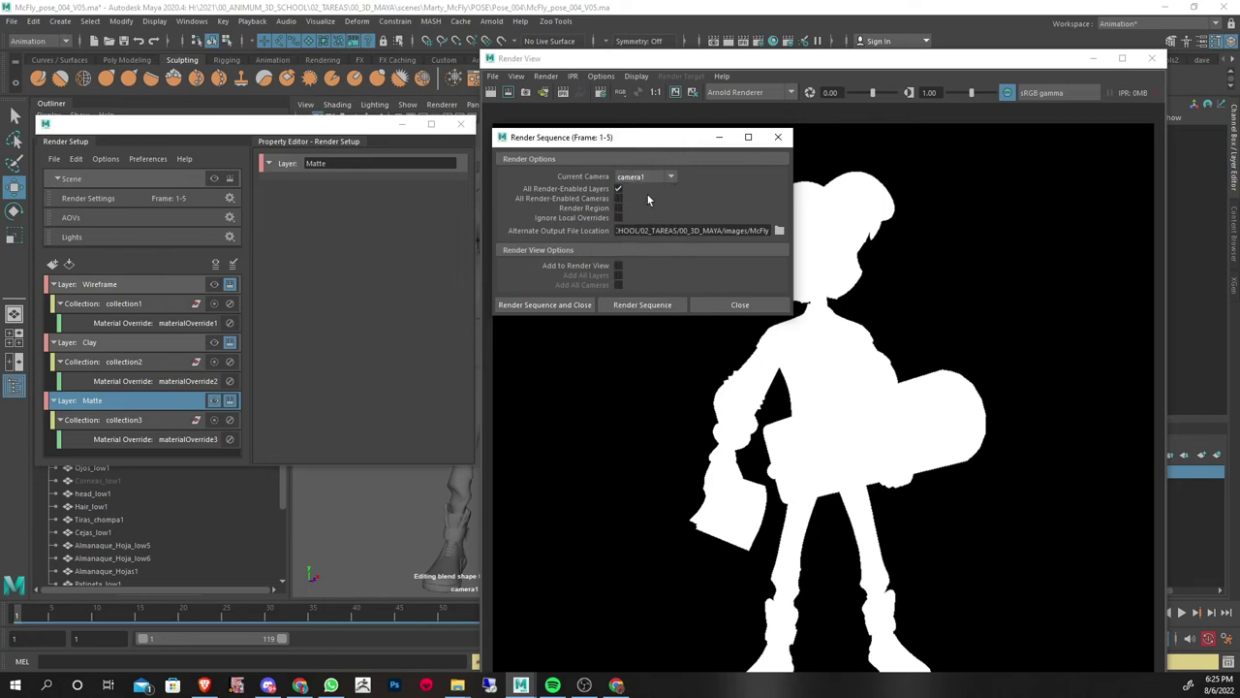
# Choose the images/McFly folder as the alternate output file location
pyautogui.click(779, 230)
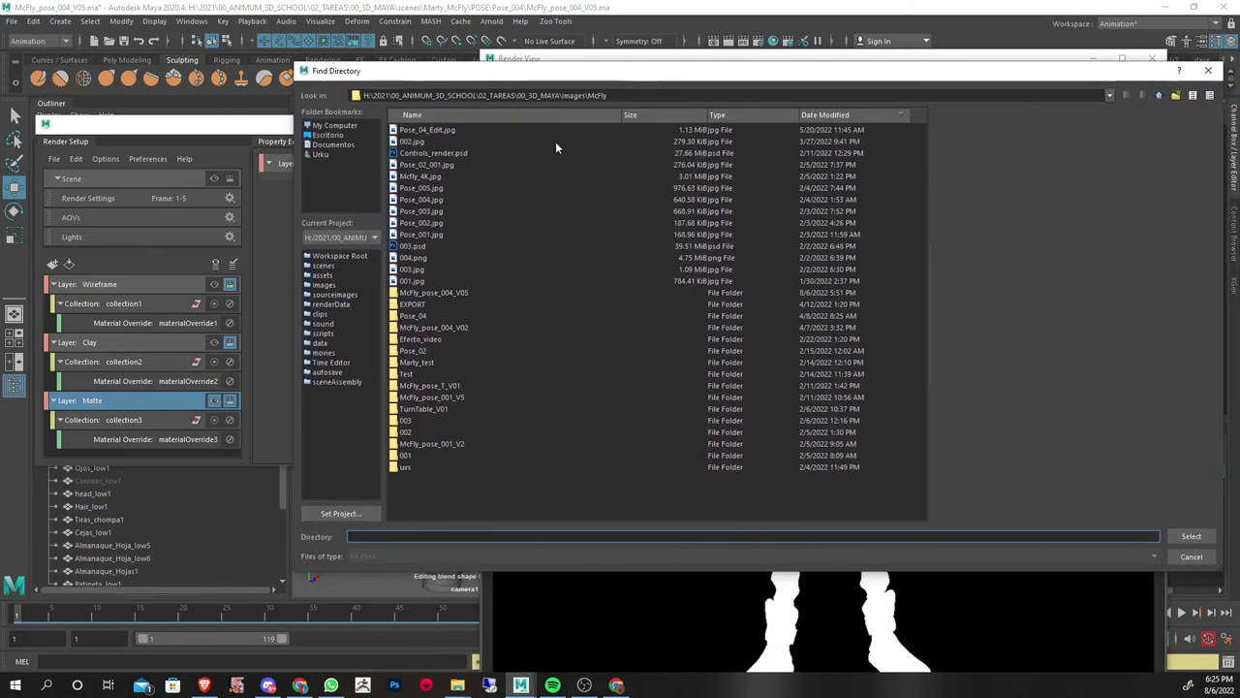
pyautogui.press('BackSpace')
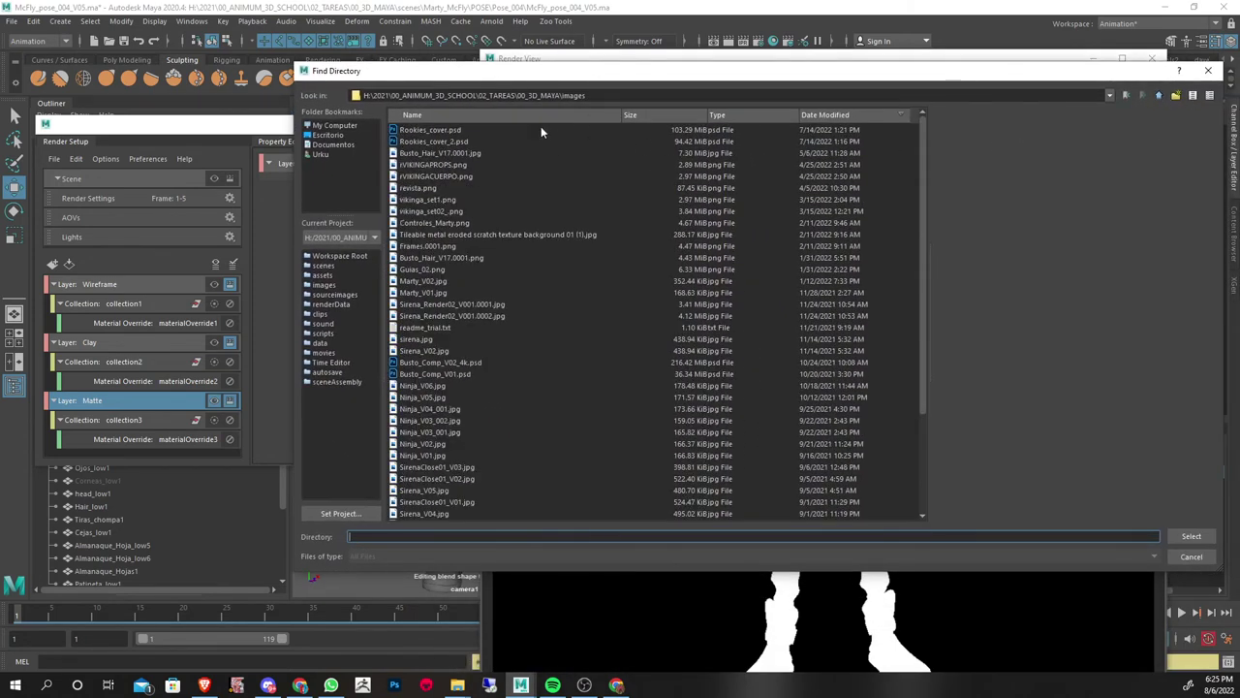
pyautogui.scroll(-4, 501, 394)
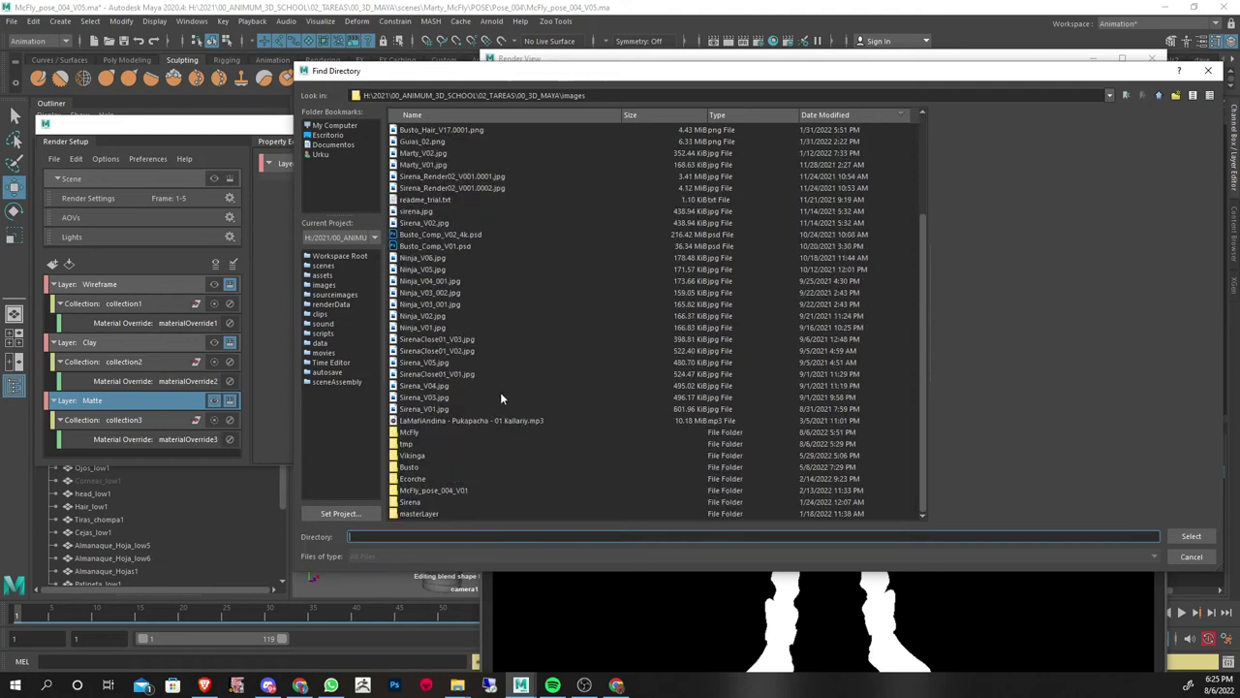
pyautogui.doubleClick(410, 431)
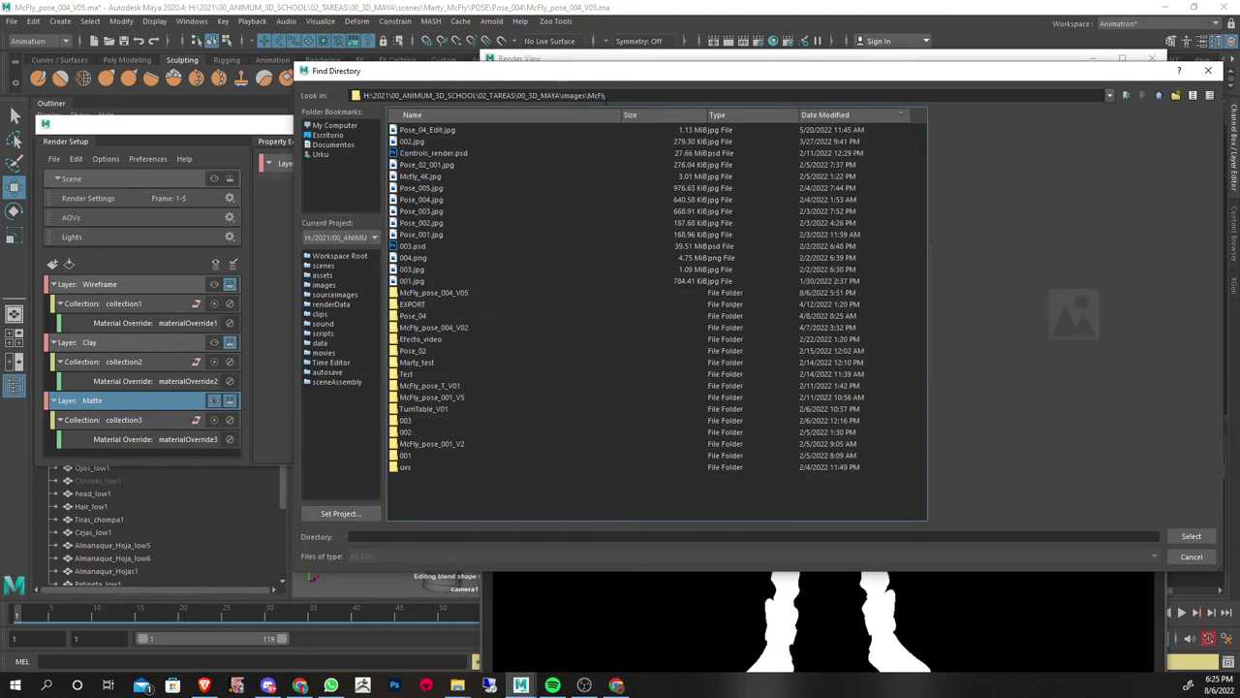
pyautogui.click(1189, 539)
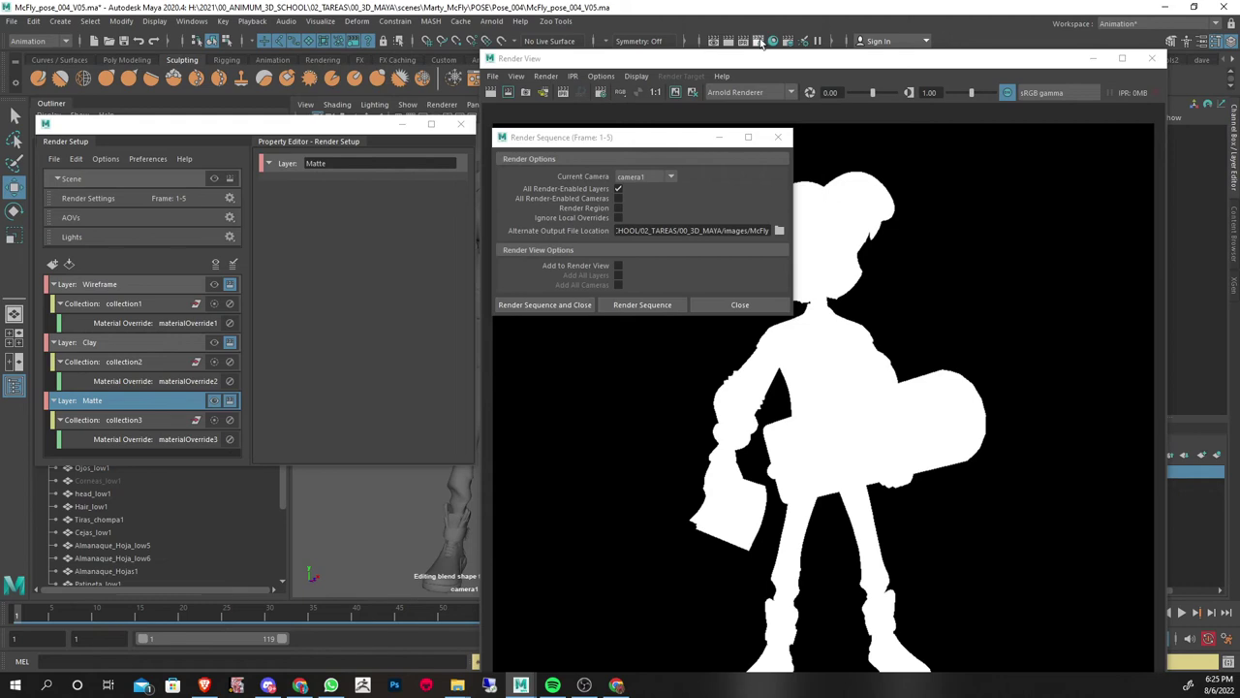
# Enable the Wireframe and Clay layers, tick All Render-Enabled Layers, and render frames 1–5
pyautogui.click(759, 41)
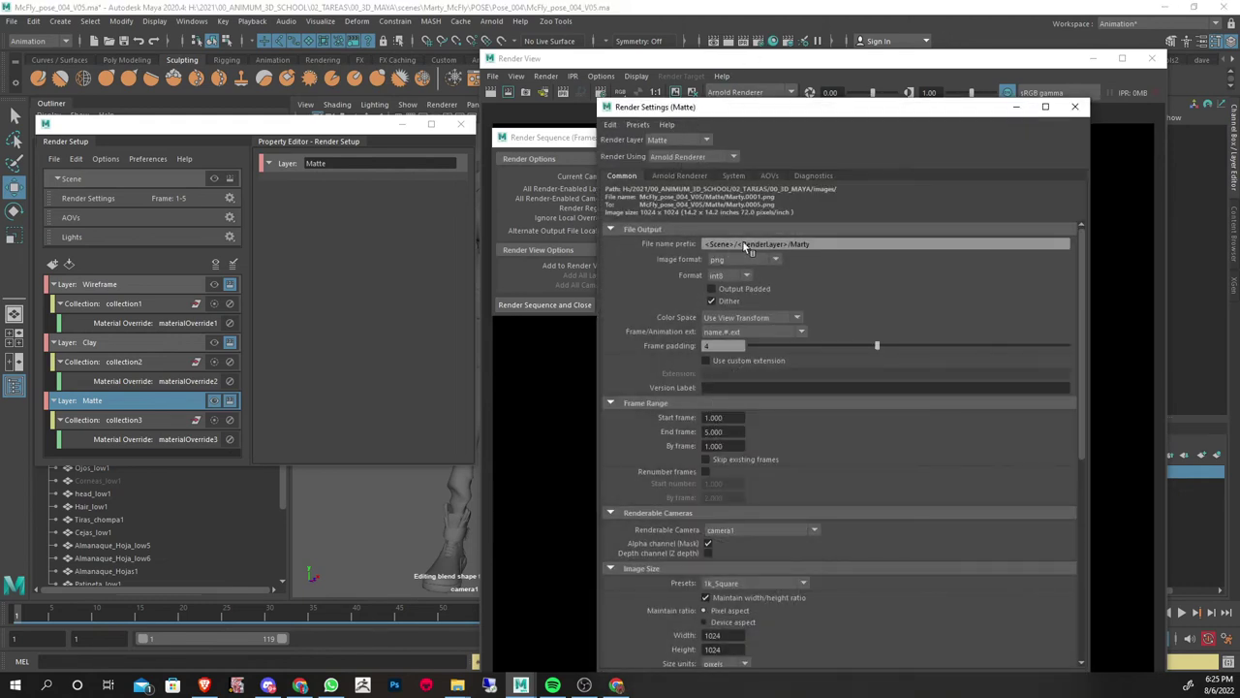
pyautogui.click(1016, 107)
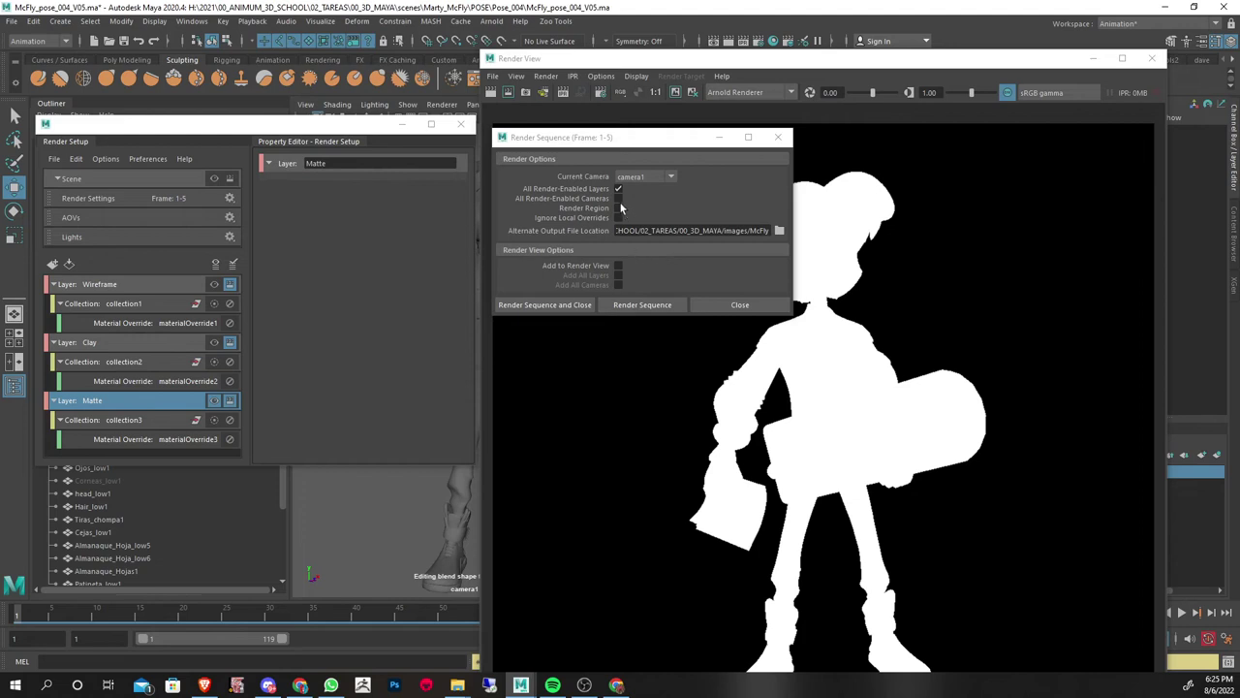
pyautogui.click(529, 188)
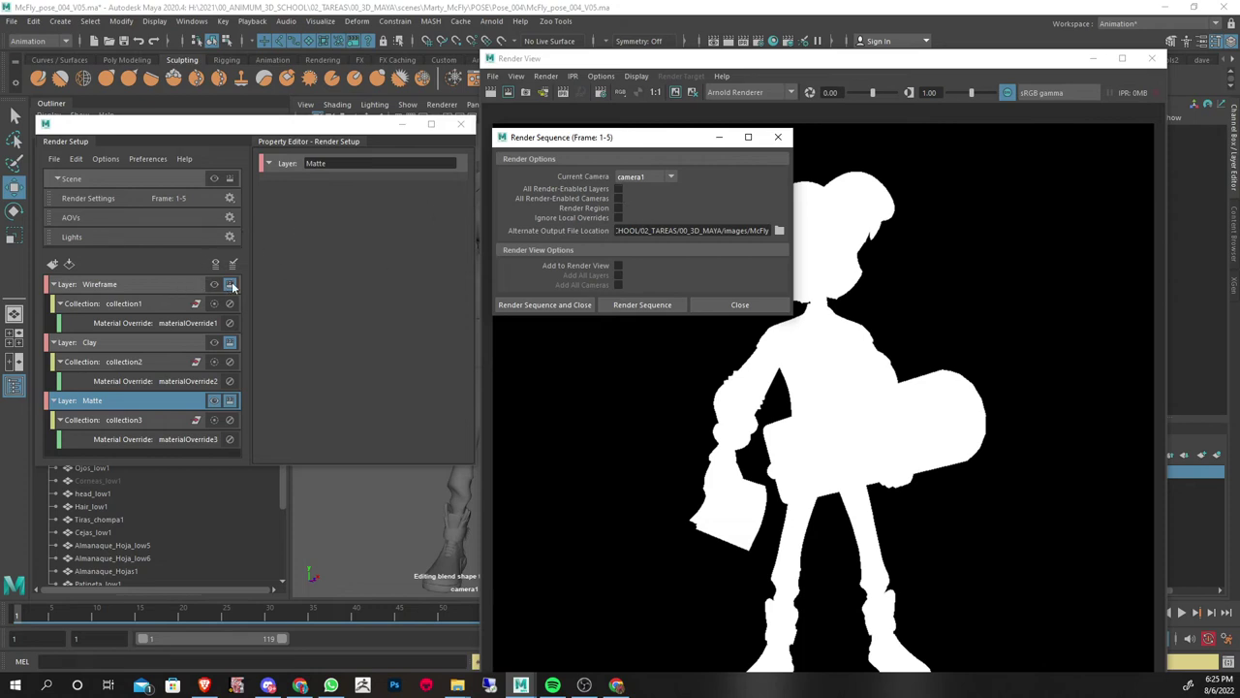
pyautogui.click(230, 402)
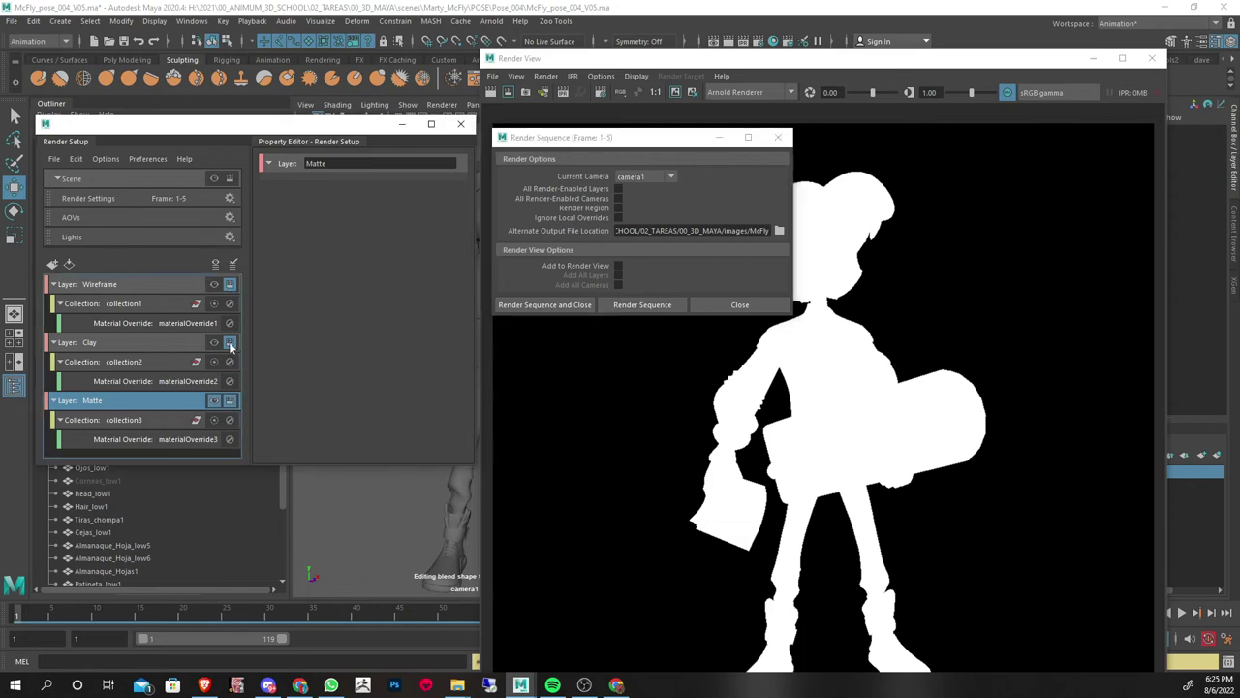
pyautogui.click(230, 284)
pyautogui.click(619, 189)
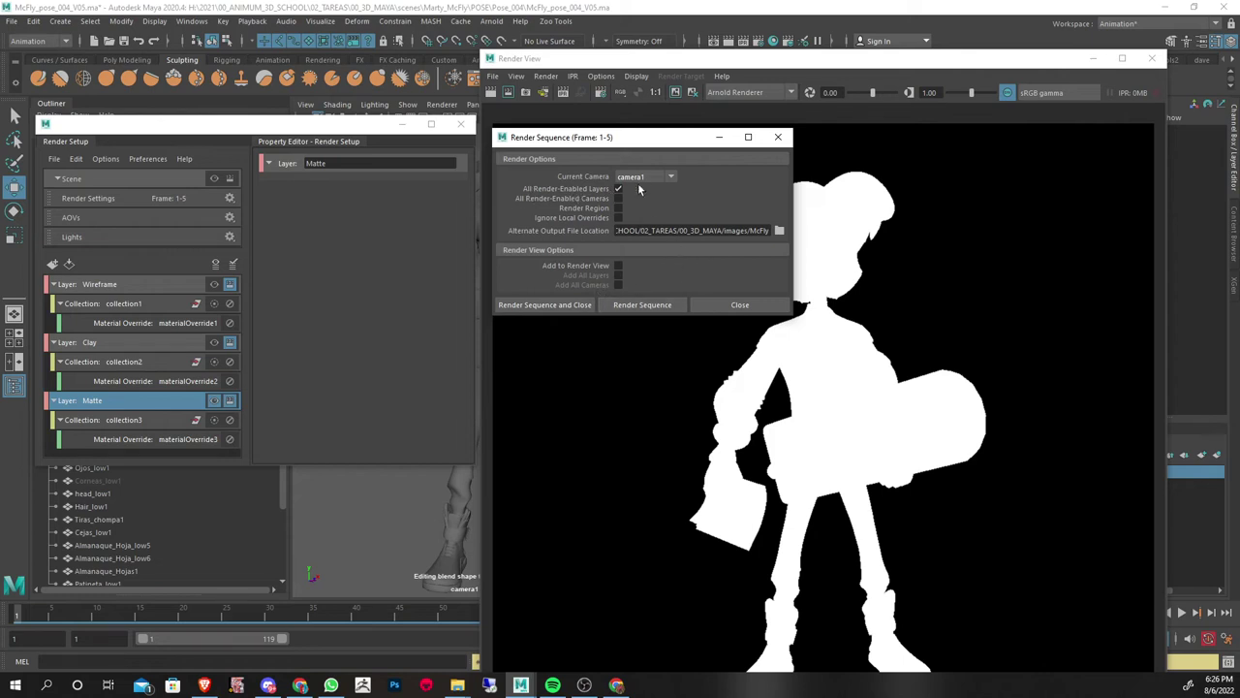
pyautogui.moveTo(651, 142); pyautogui.dragTo(331, 149)
pyautogui.click(532, 152)
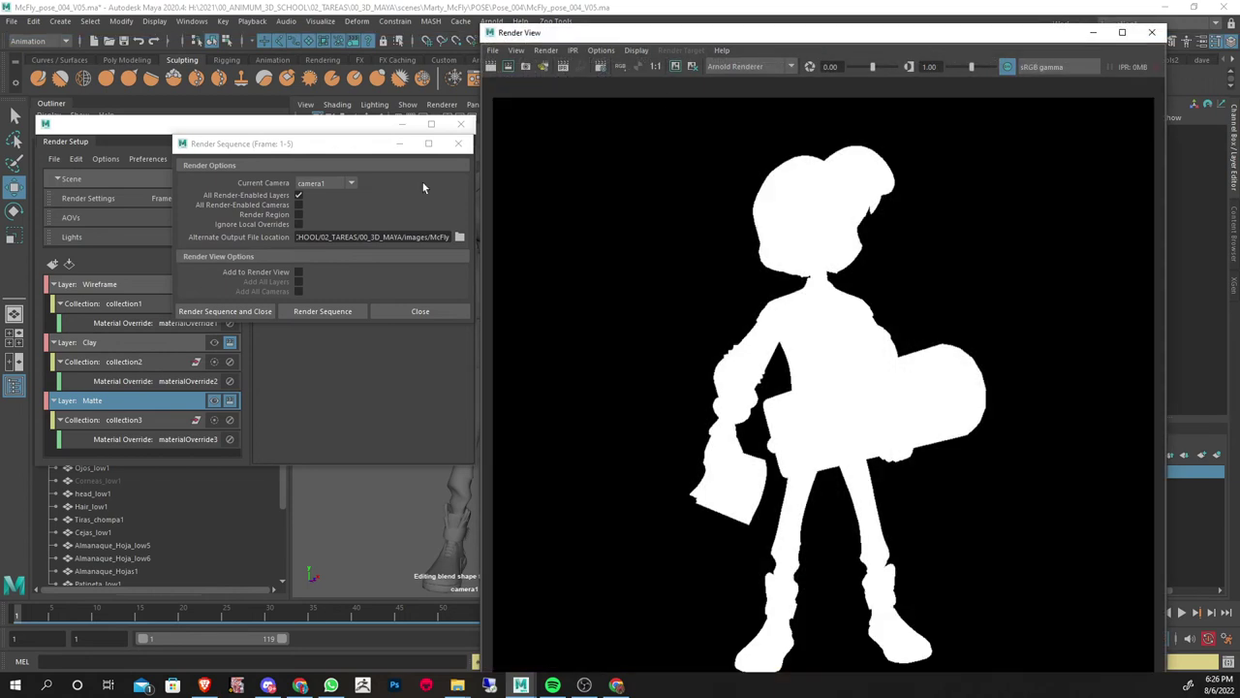
# Change the file name prefix to end in Marty_<RenderLayer> and maximize the output folder window
pyautogui.click(252, 313)
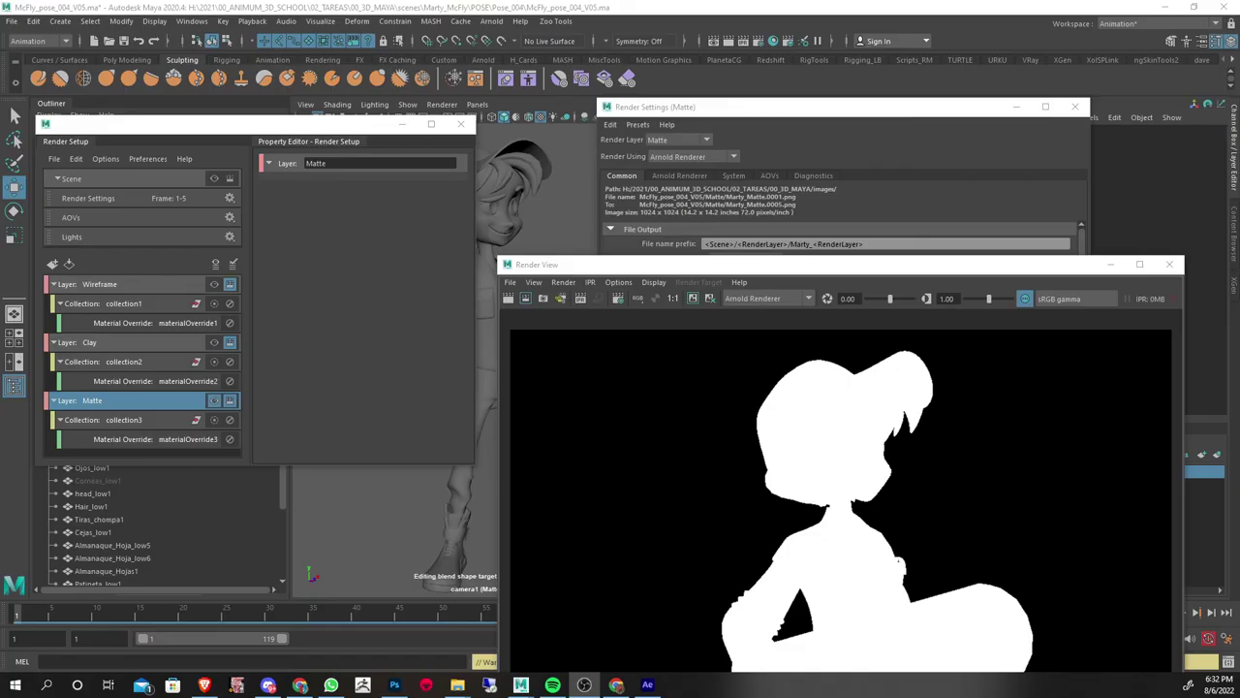
pyautogui.moveTo(769, 117); pyautogui.dragTo(749, 101)
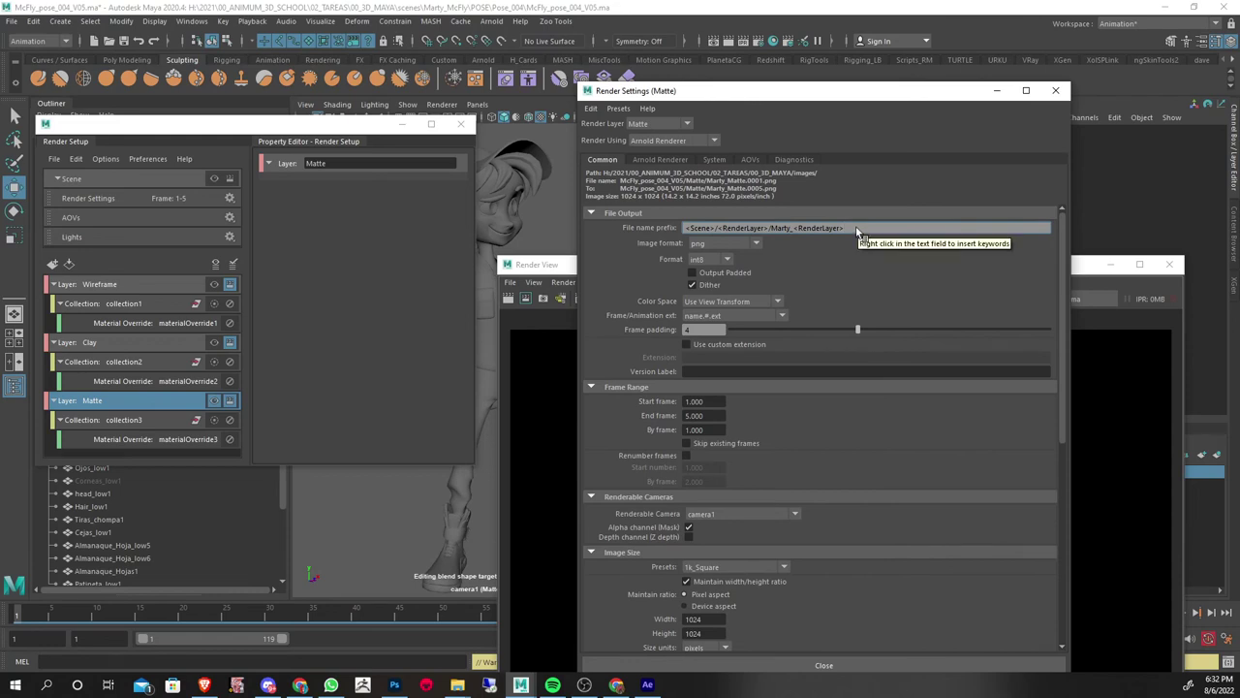
pyautogui.press('BackSpace')
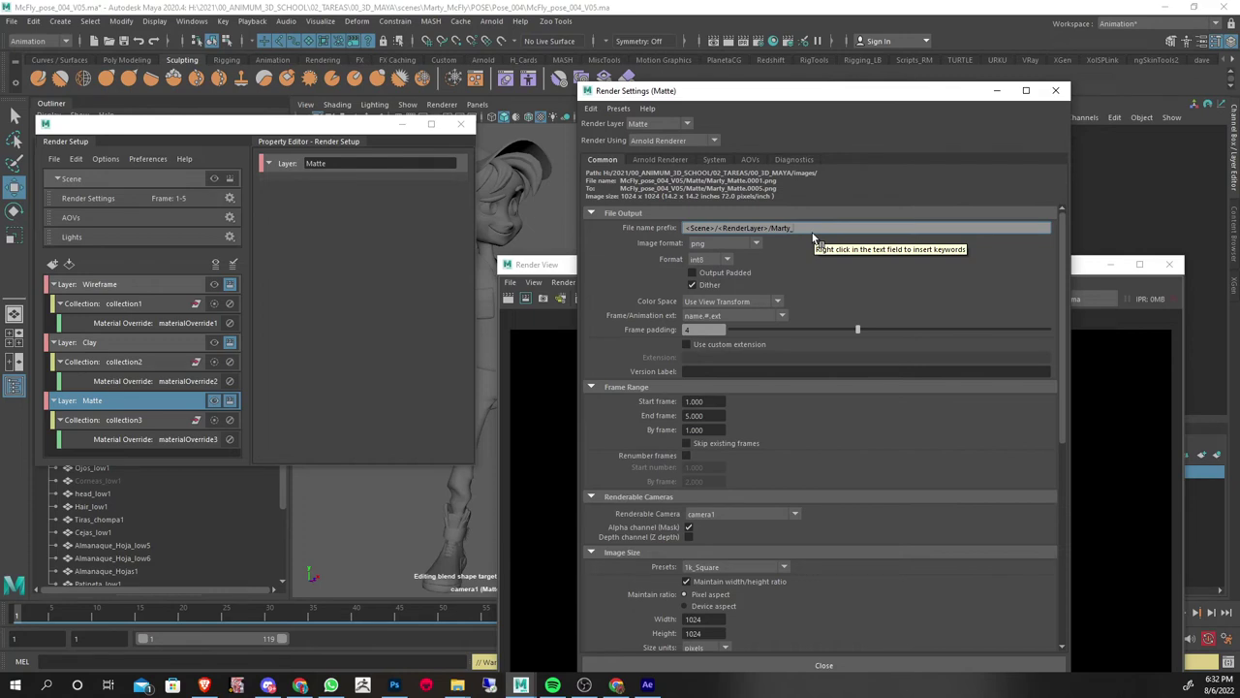
pyautogui.rightClick(812, 229)
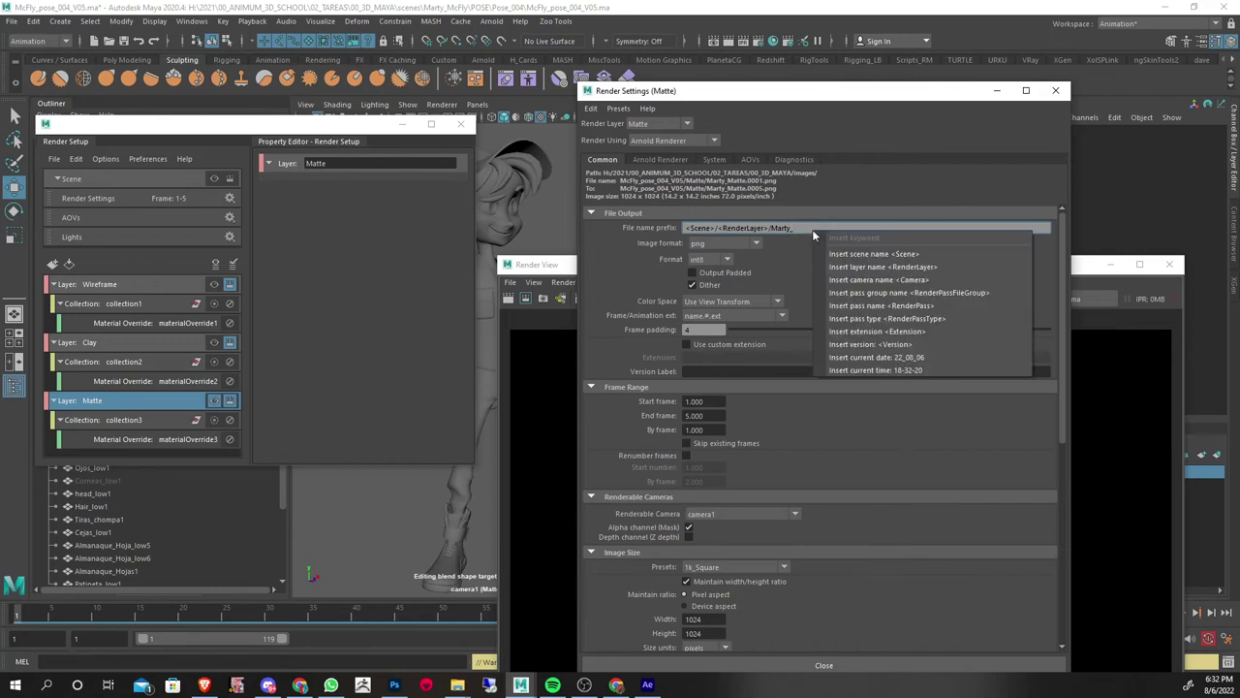
pyautogui.click(896, 266)
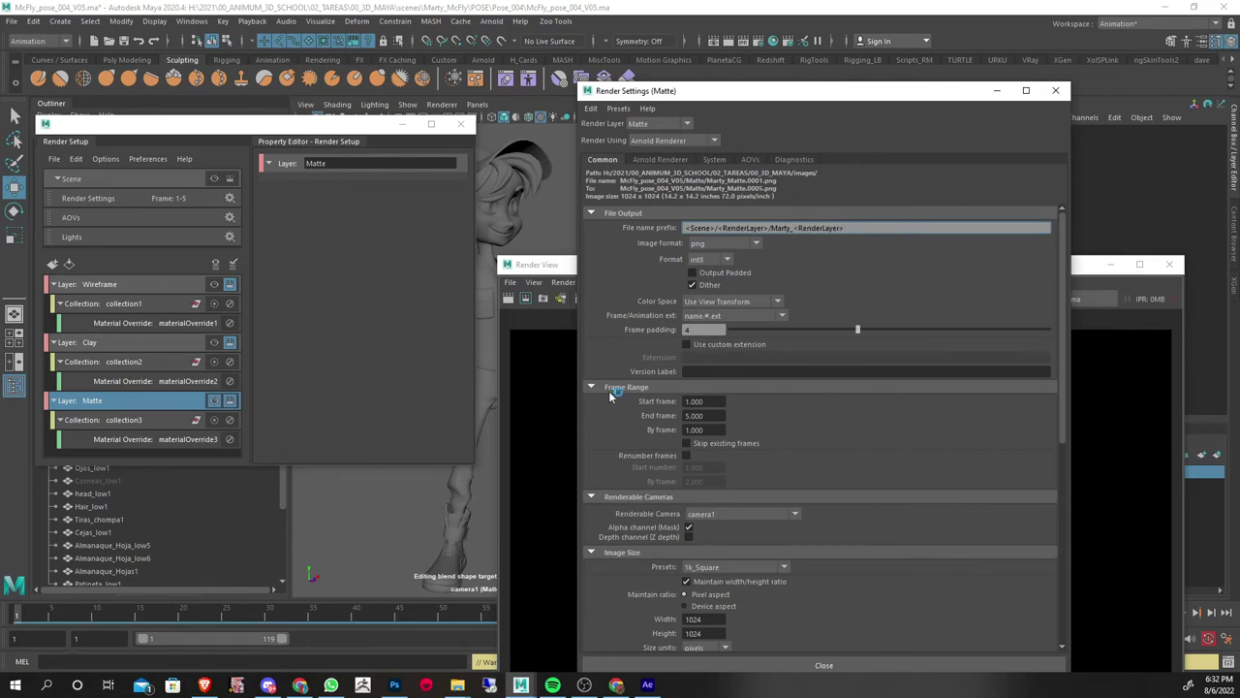
pyautogui.click(465, 688)
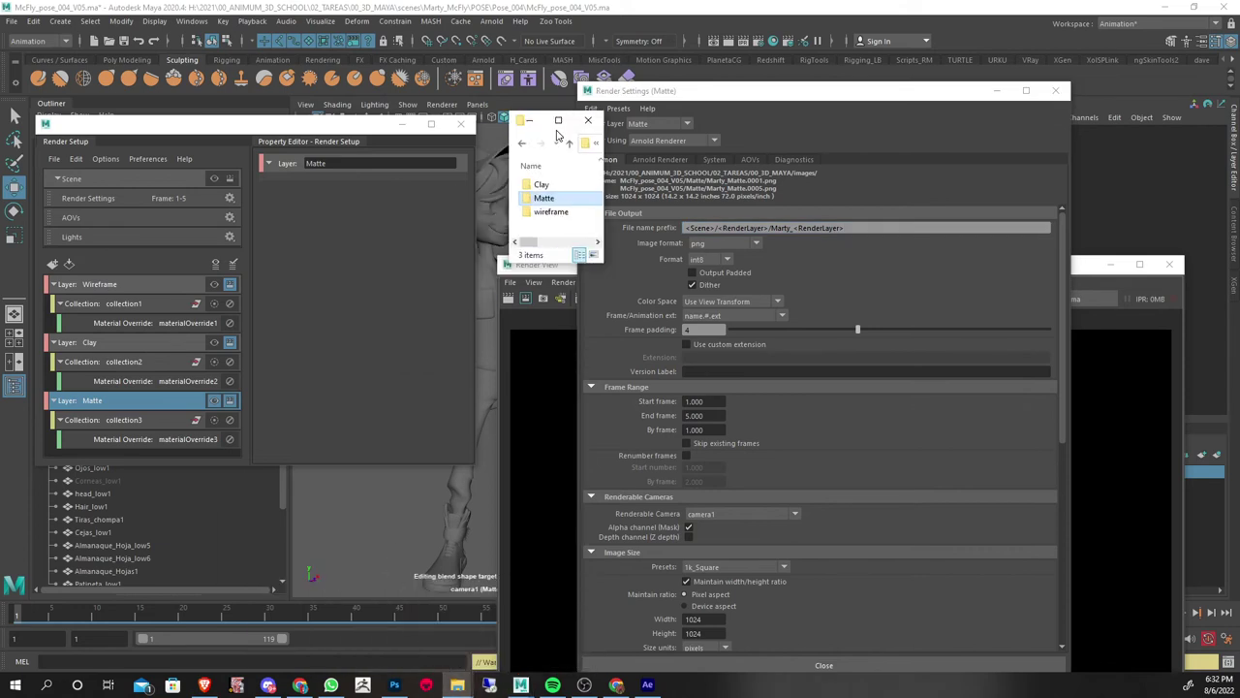
pyautogui.doubleClick(567, 116)
# Open McFly_pose_004_V05 and check the five Marty_Clay frames in the Clay folder
pyautogui.click(494, 103)
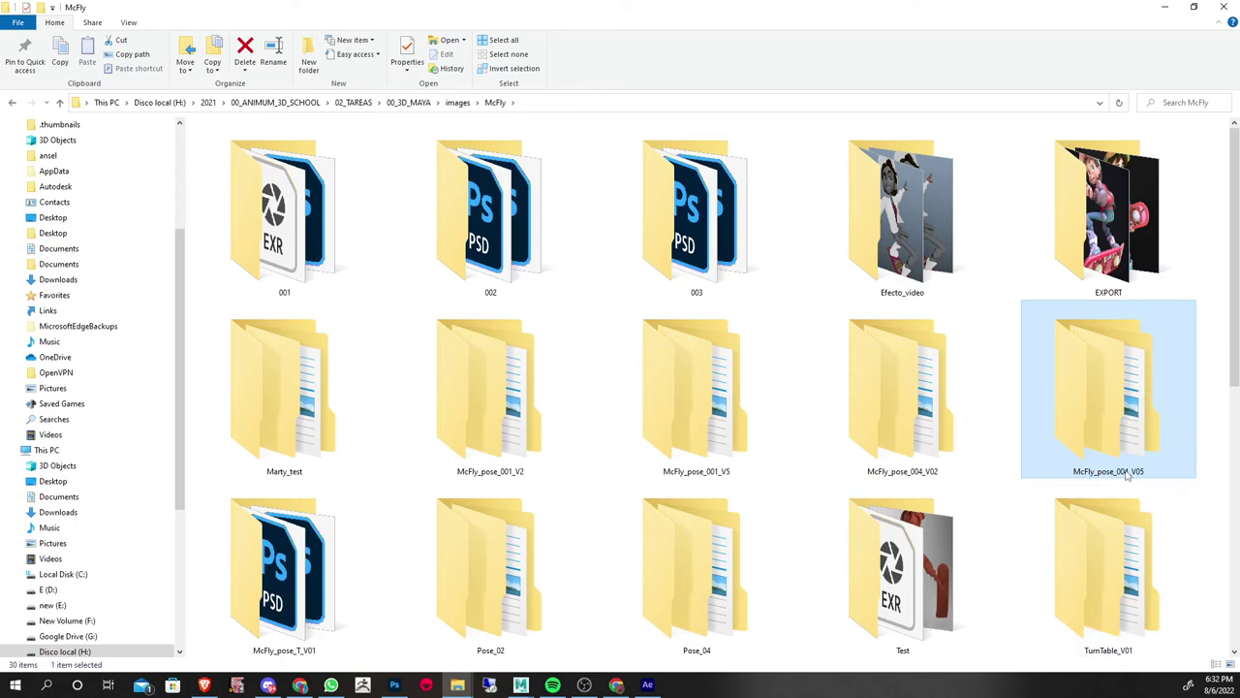
pyautogui.doubleClick(1122, 427)
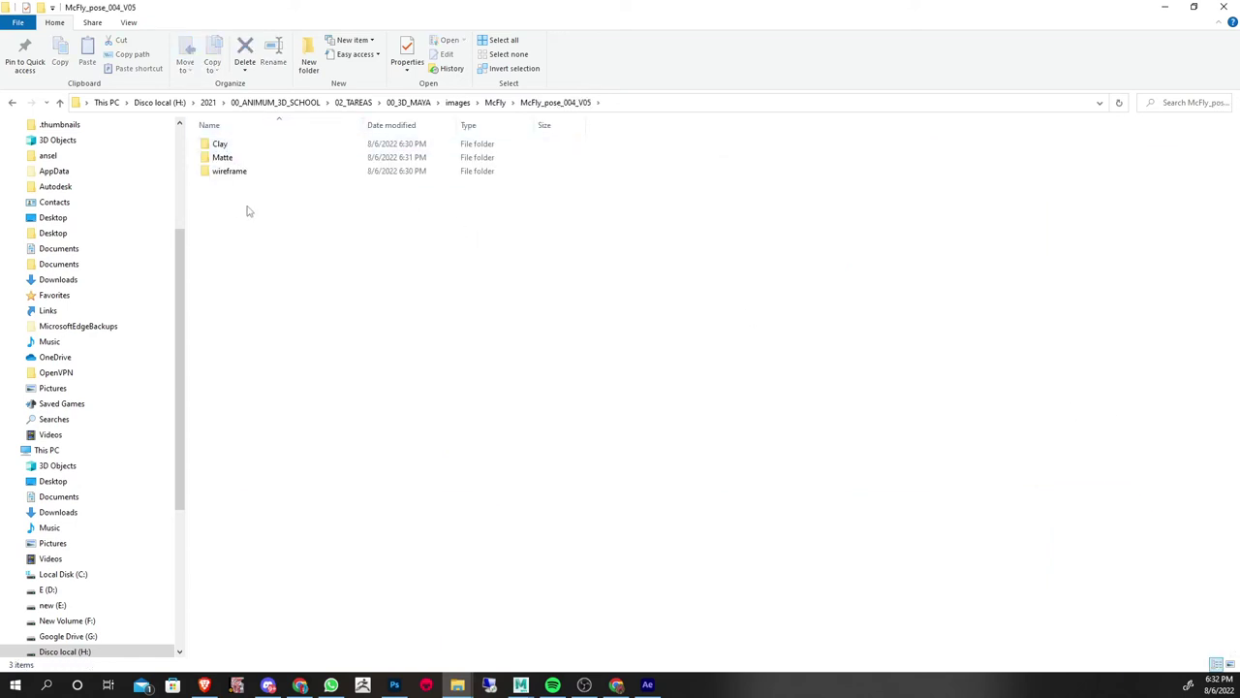
pyautogui.doubleClick(234, 147)
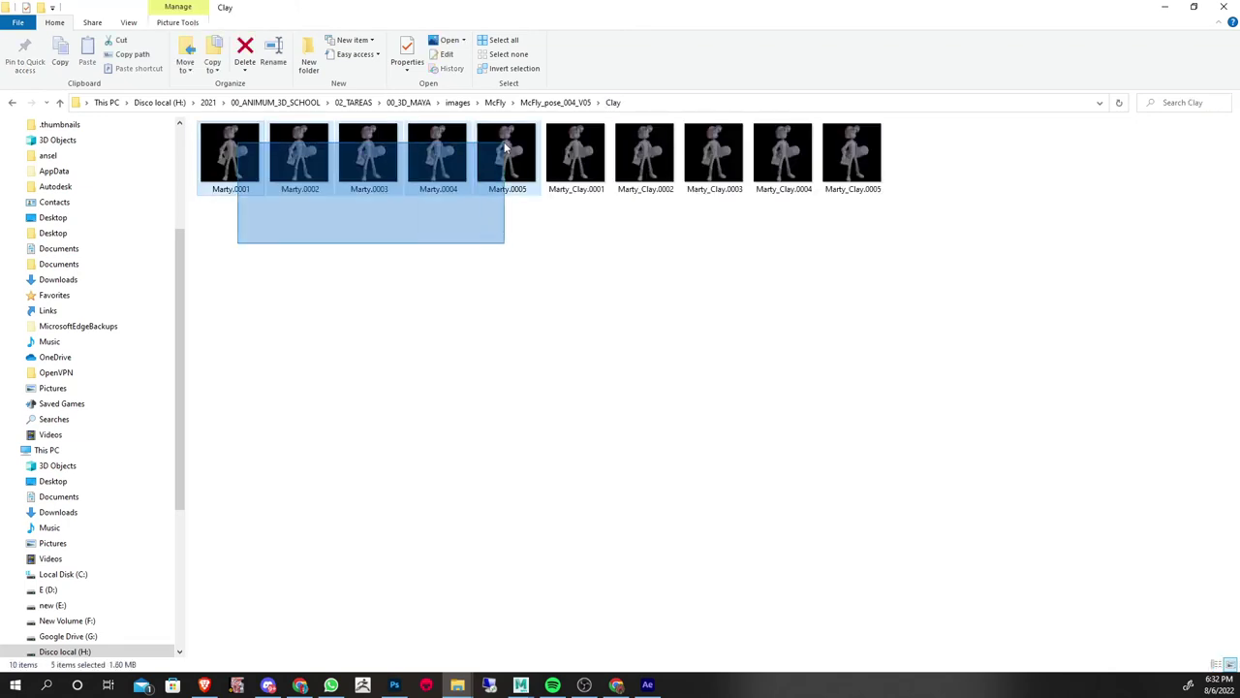
pyautogui.moveTo(235, 176); pyautogui.dragTo(503, 146)
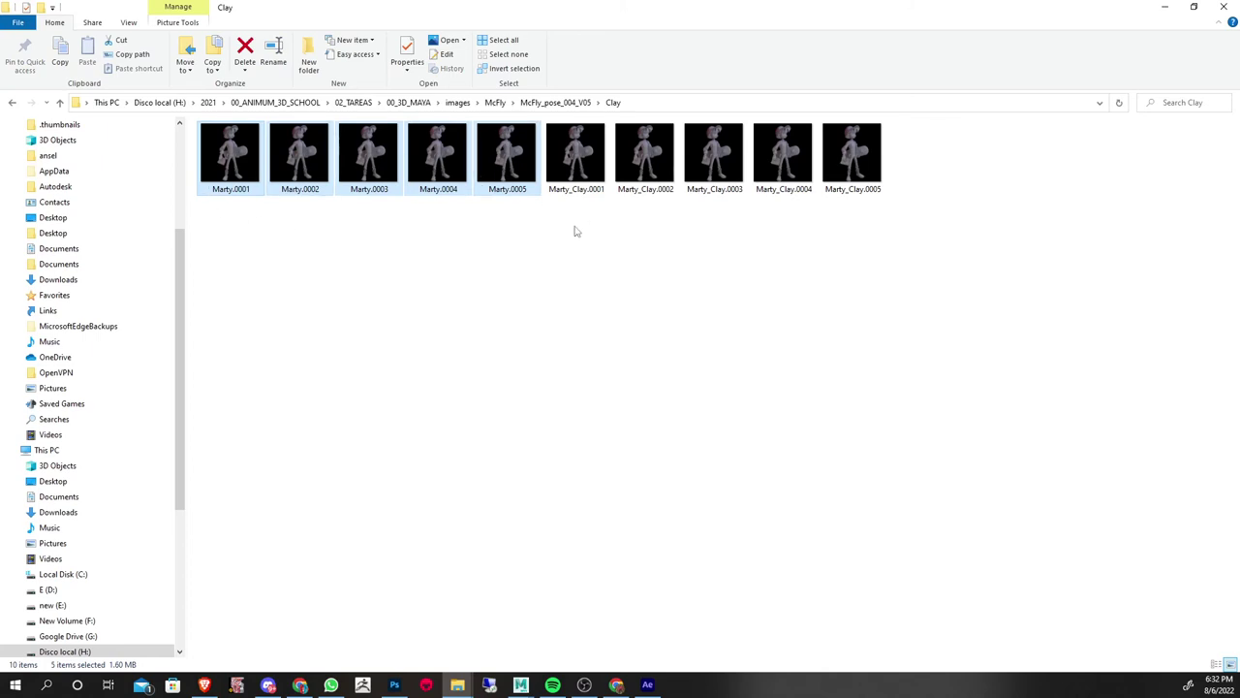
pyautogui.moveTo(575, 224); pyautogui.dragTo(853, 126)
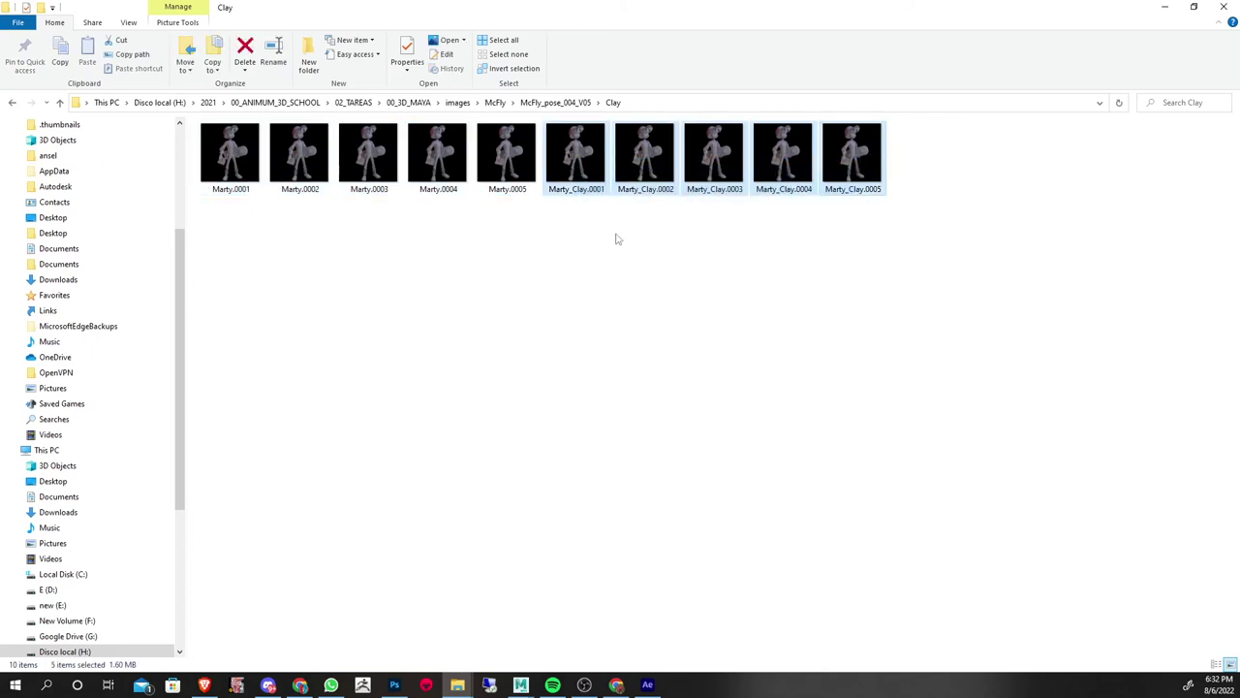
pyautogui.click(579, 224)
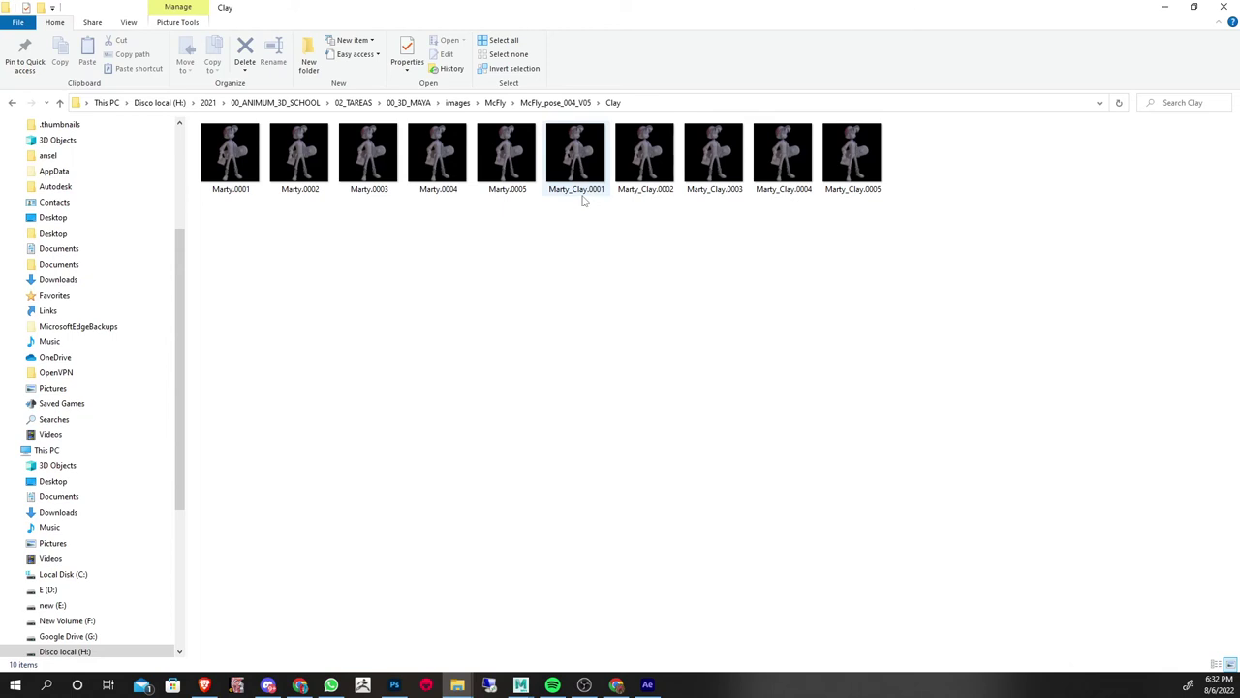
pyautogui.moveTo(915, 229); pyautogui.dragTo(562, 135)
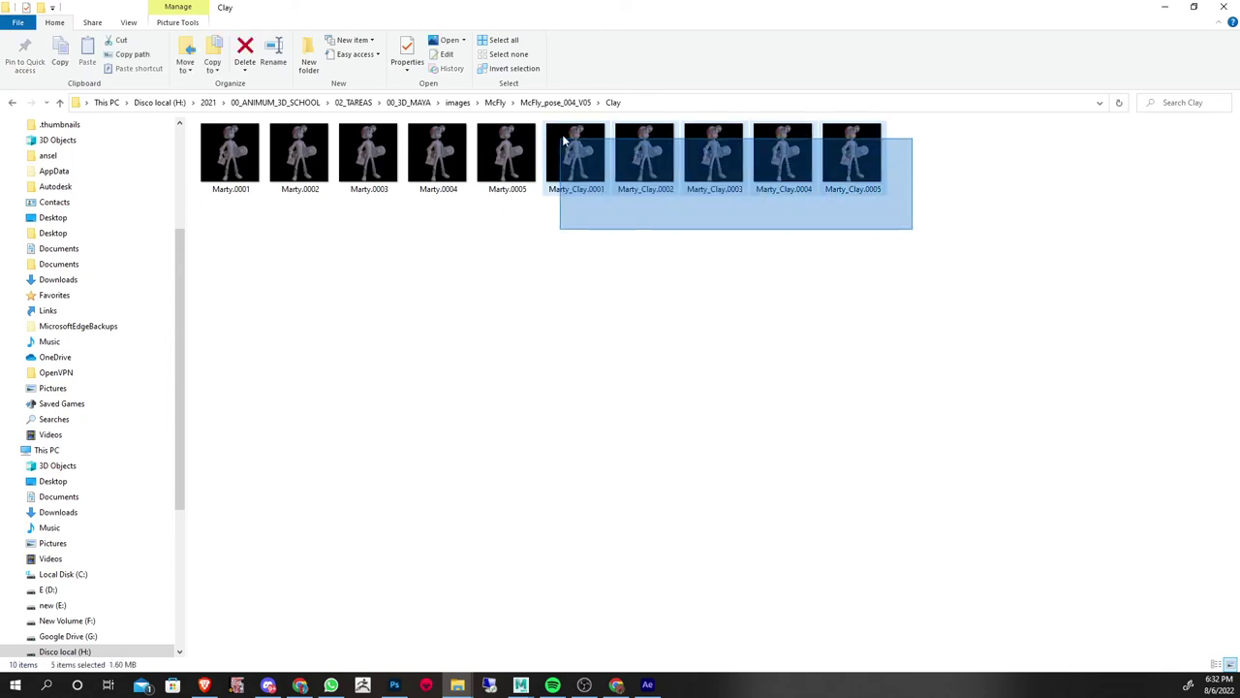
pyautogui.click(558, 104)
# Check the Marty_Matte and wireframe folders, then return to McFly_pose_004_V05
pyautogui.doubleClick(239, 158)
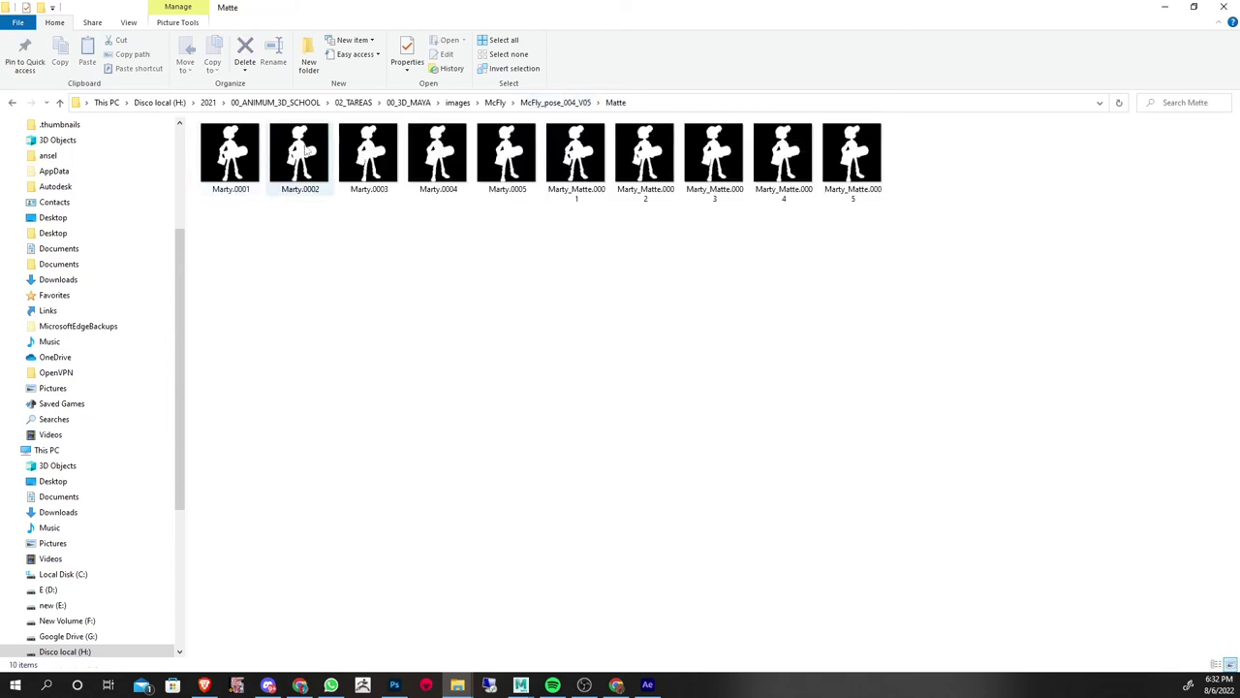
pyautogui.moveTo(890, 223); pyautogui.dragTo(604, 198)
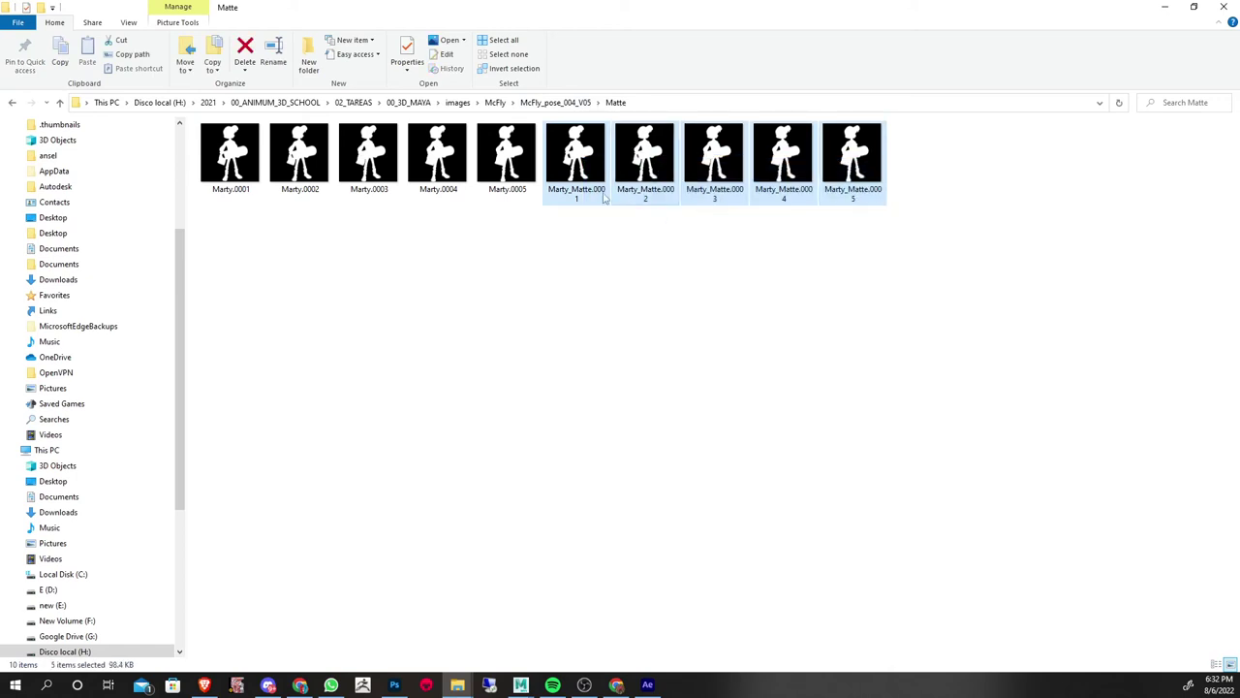
pyautogui.click(555, 102)
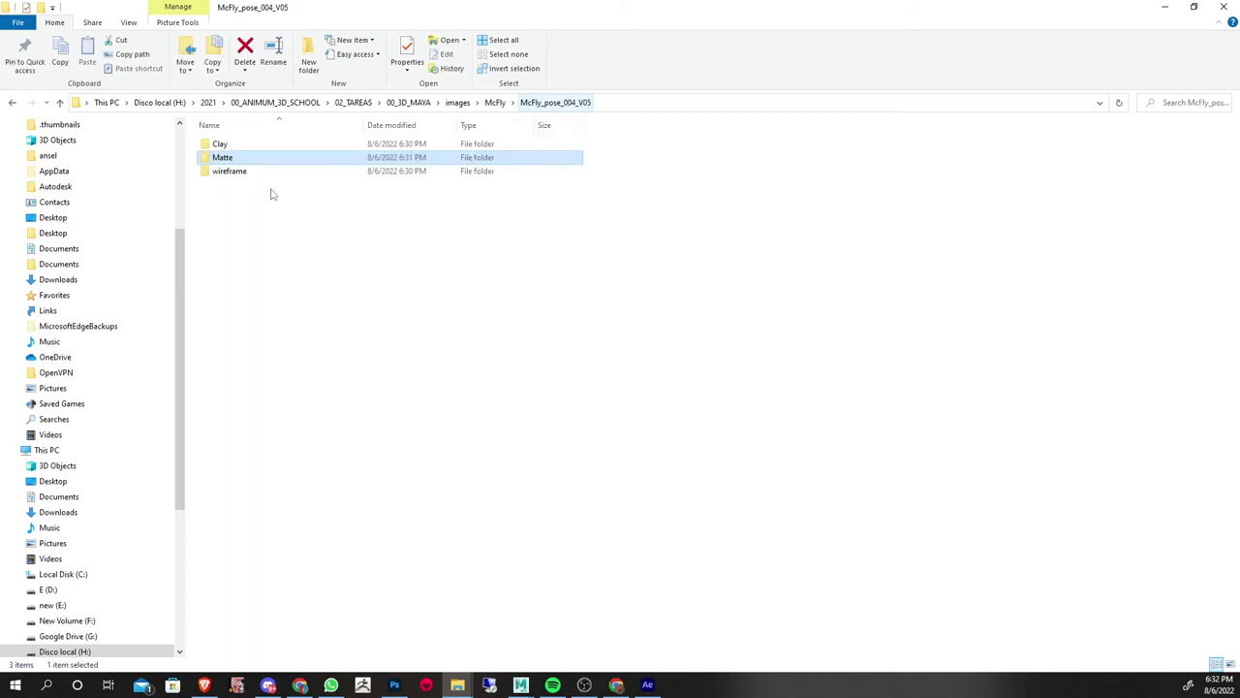
pyautogui.doubleClick(230, 176)
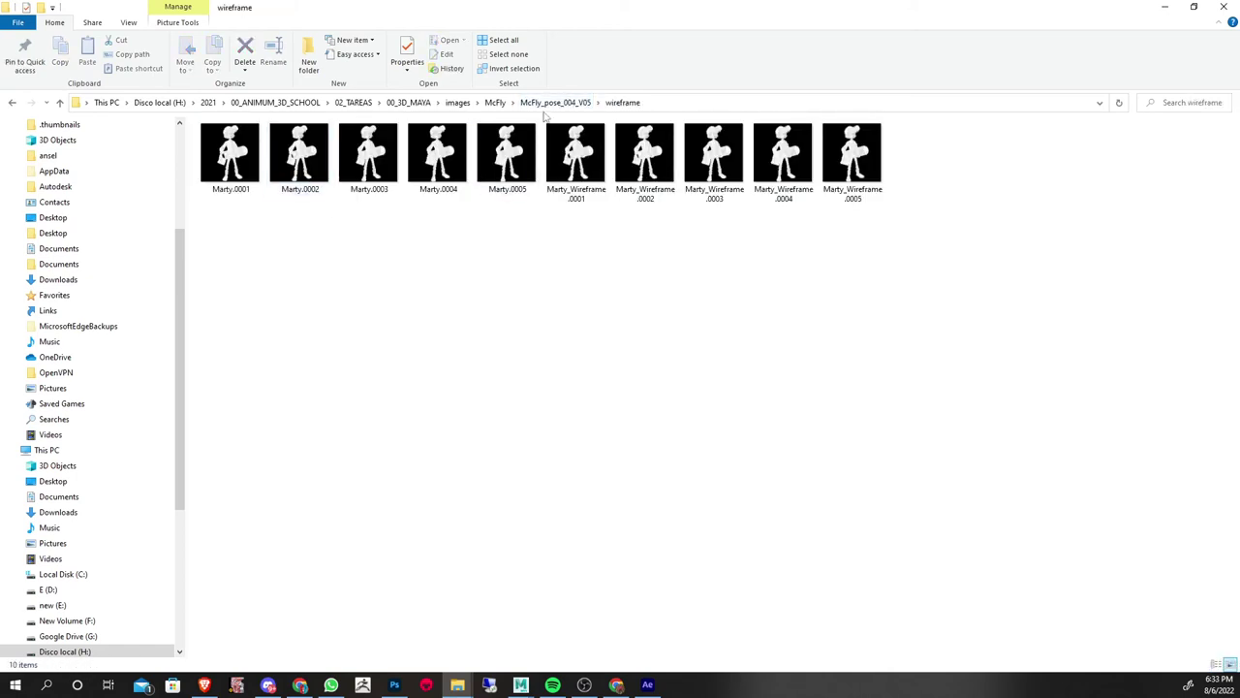
pyautogui.click(519, 104)
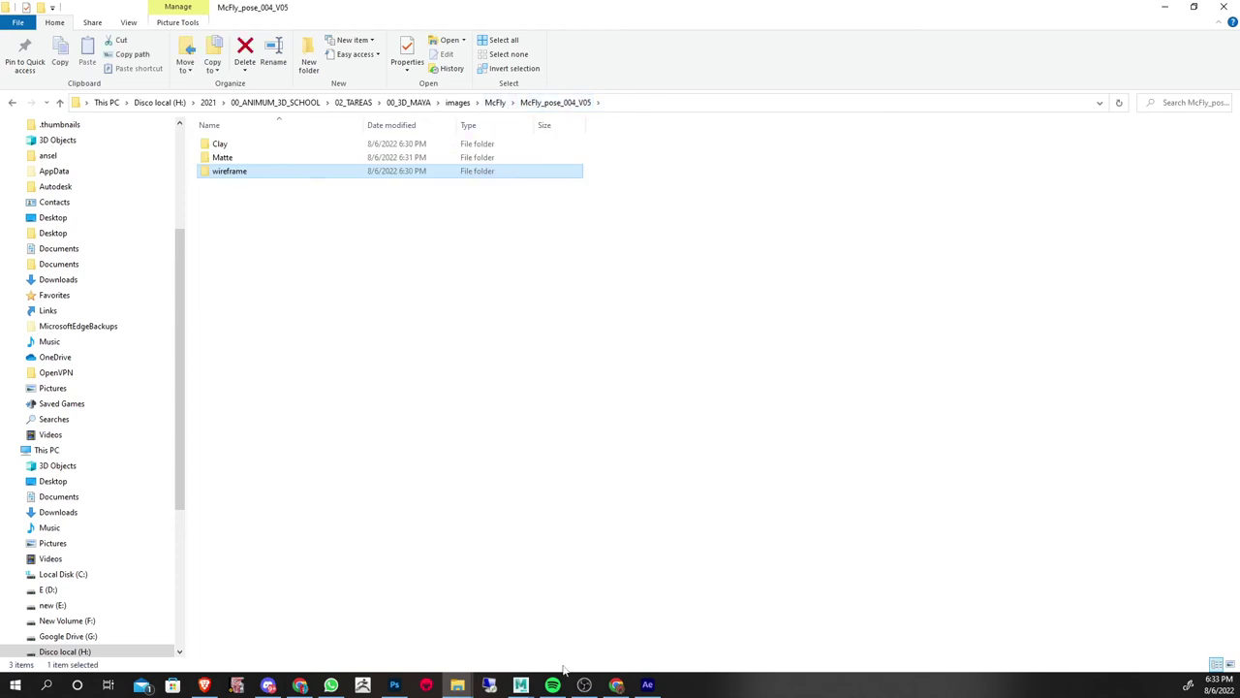
pyautogui.click(648, 685)
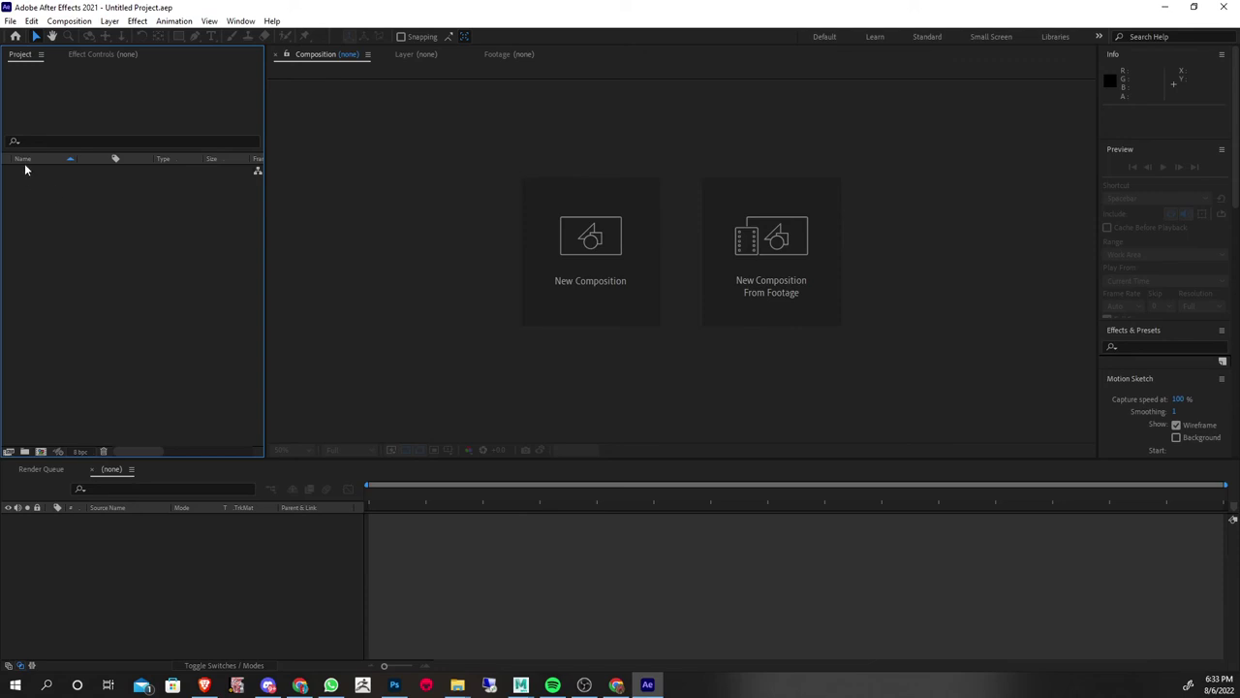
# Start a file import and paste in the copied McFly_pose_004_V05 folder path
pyautogui.click(10, 20)
pyautogui.moveTo(103, 187)
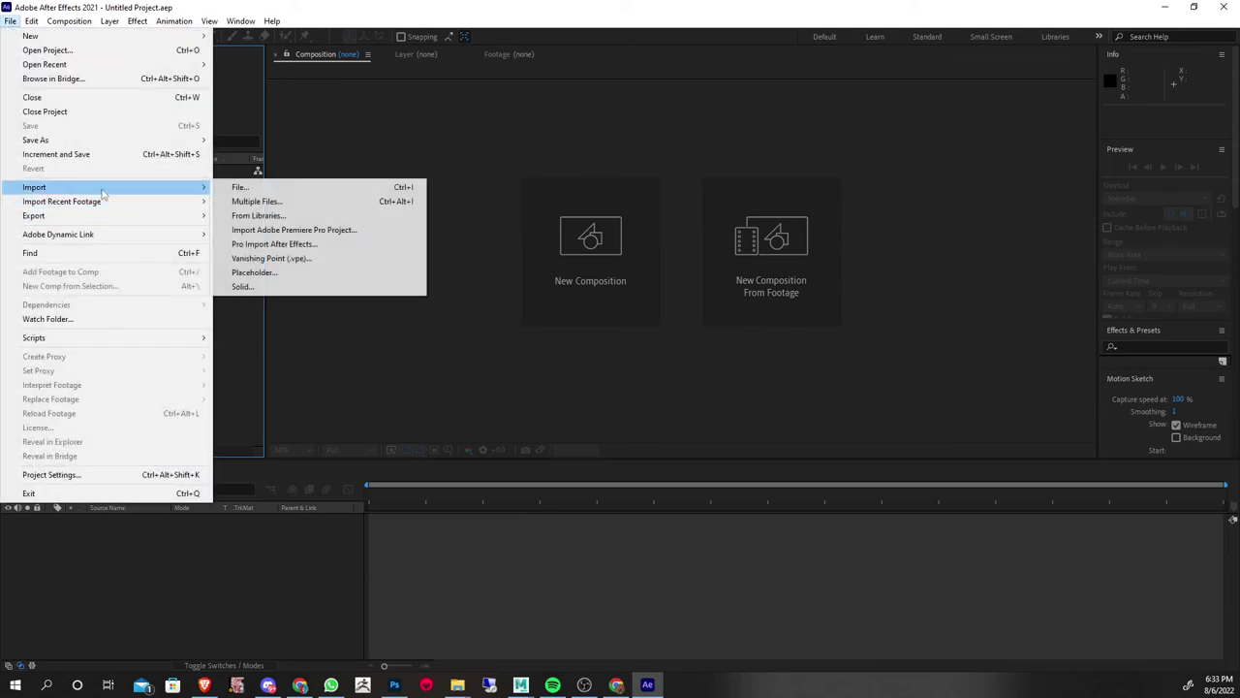
pyautogui.click(295, 189)
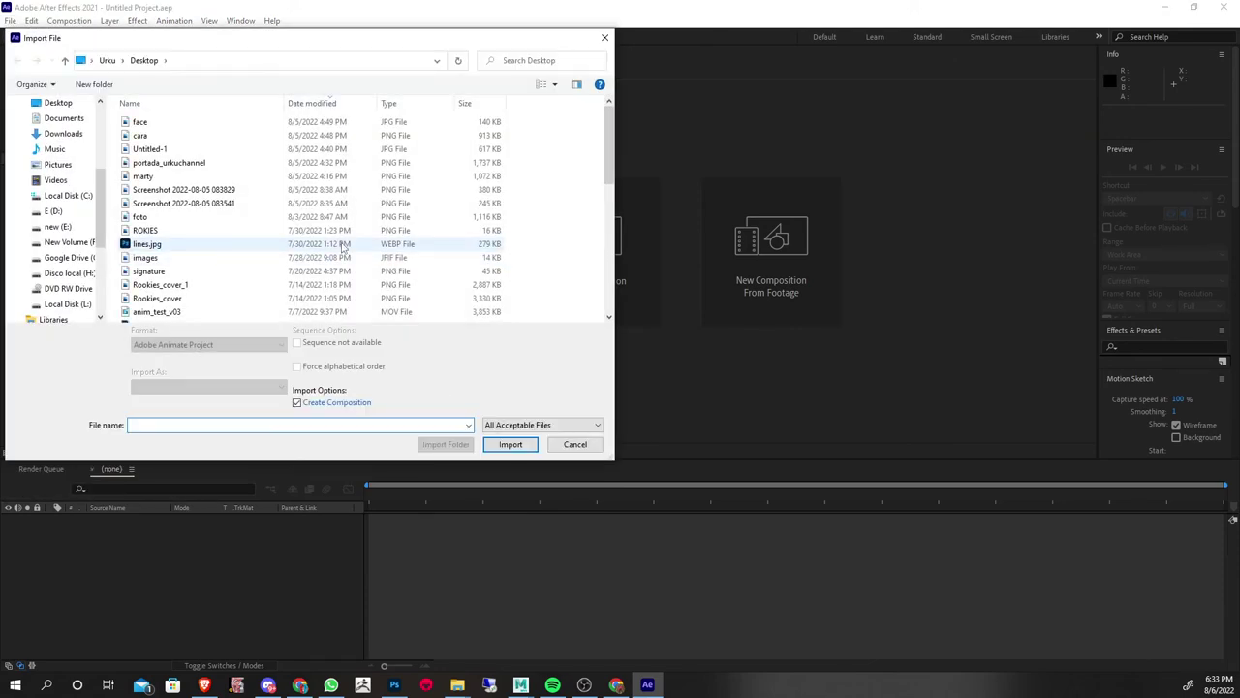
pyautogui.click(457, 685)
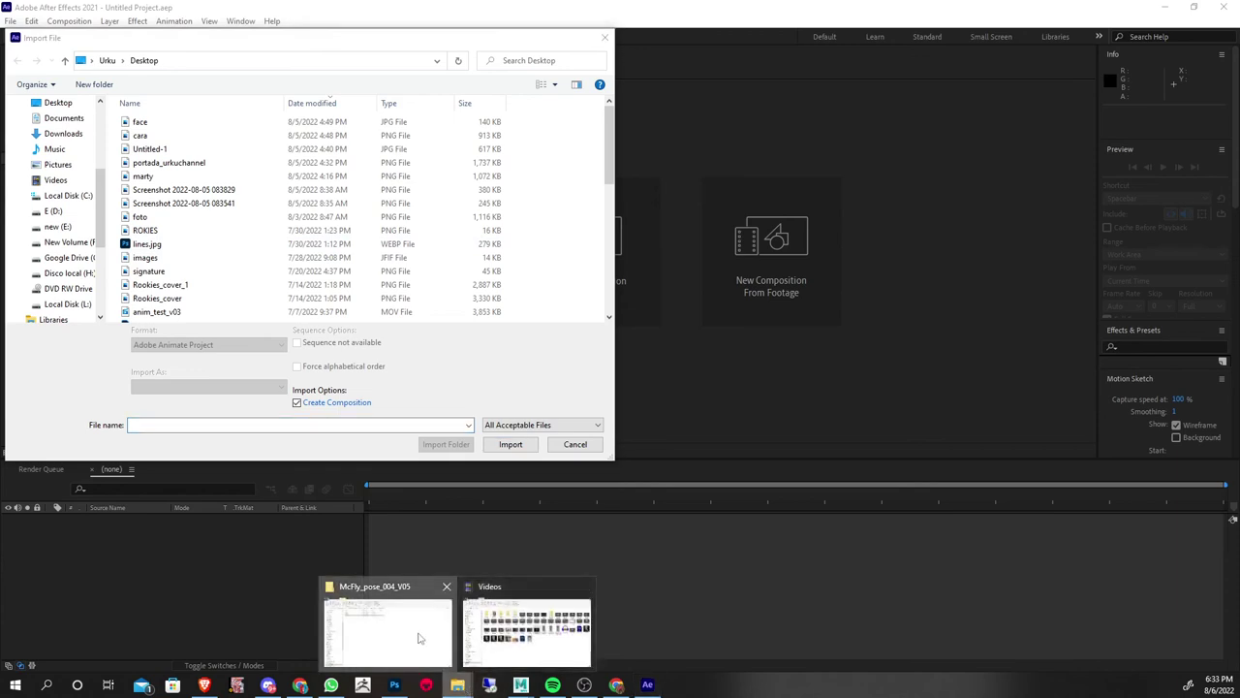
pyautogui.click(420, 638)
pyautogui.click(659, 105)
pyautogui.hotkey('ctrl', 'c')
pyautogui.click(1164, 6)
pyautogui.click(392, 63)
pyautogui.hotkey('ctrl', 'v')
pyautogui.press('Return')
# Import the Clay folder's Marty.0001 as footage in a PNG sequence
pyautogui.click(191, 126)
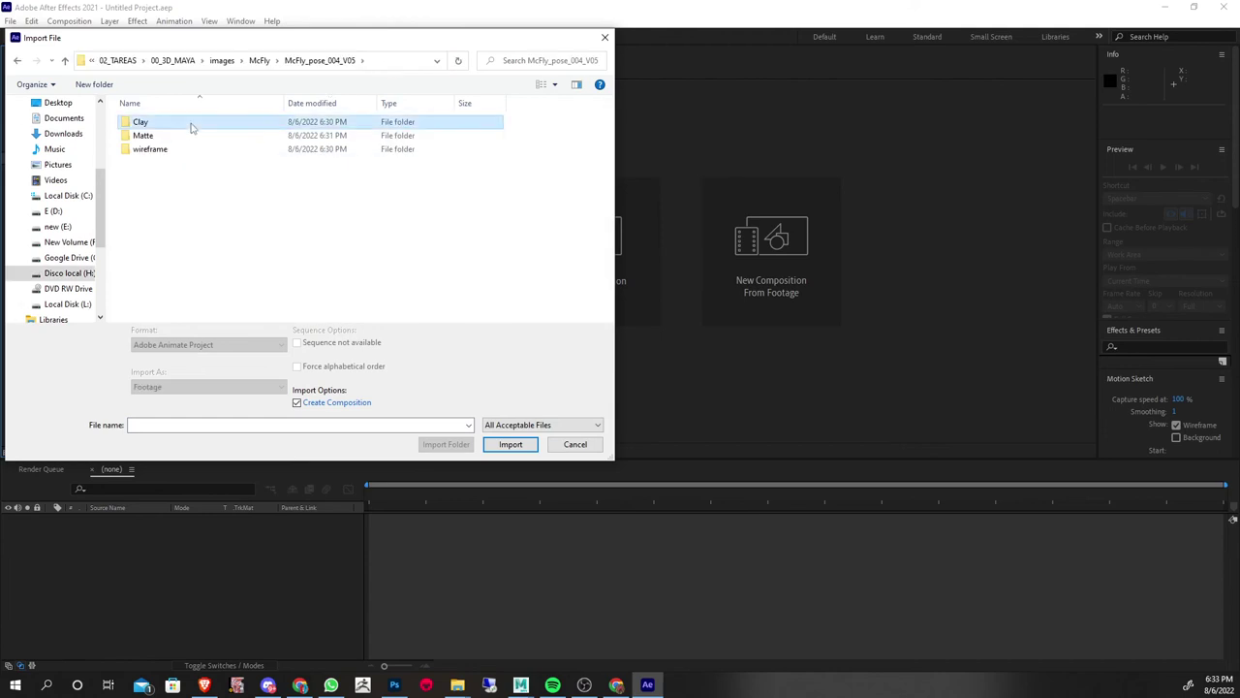
pyautogui.doubleClick(191, 126)
pyautogui.click(150, 134)
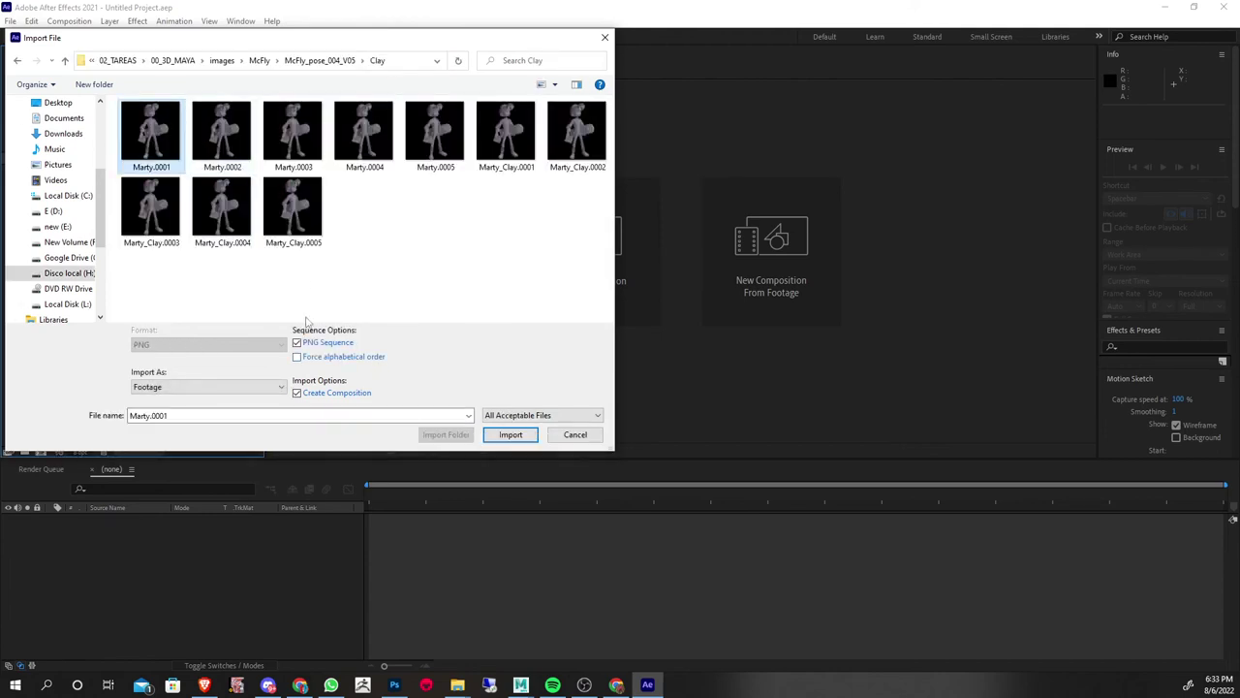
pyautogui.click(193, 388)
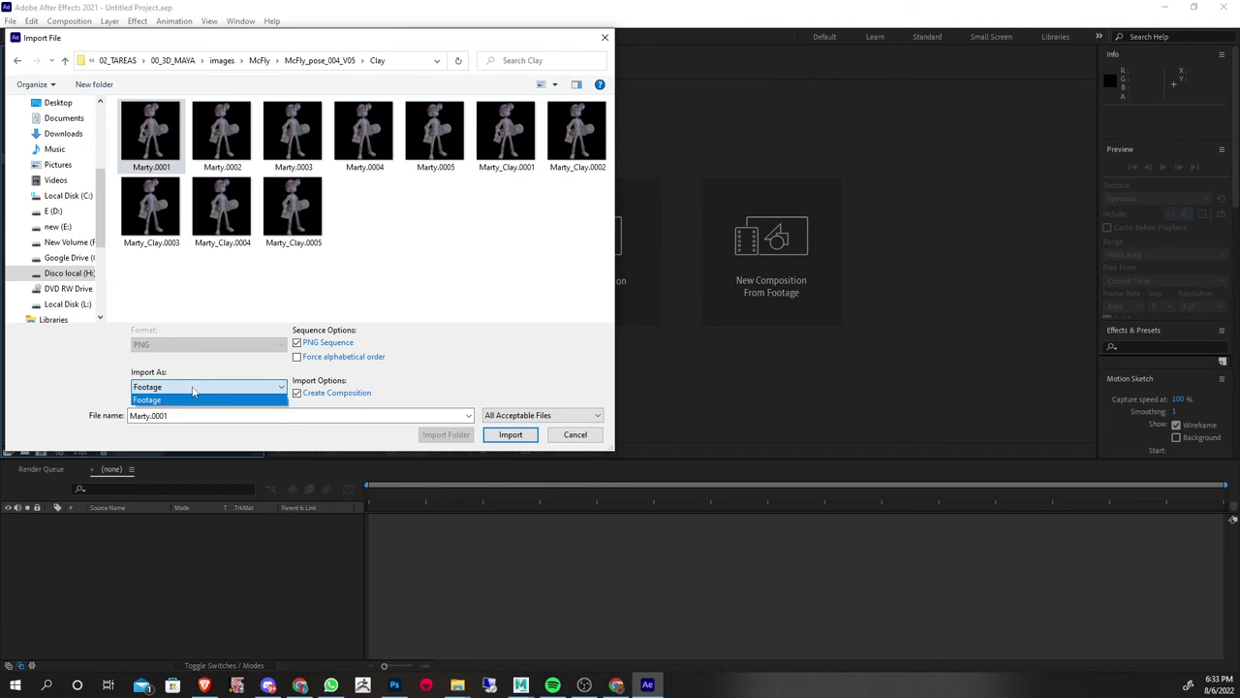
pyautogui.click(446, 375)
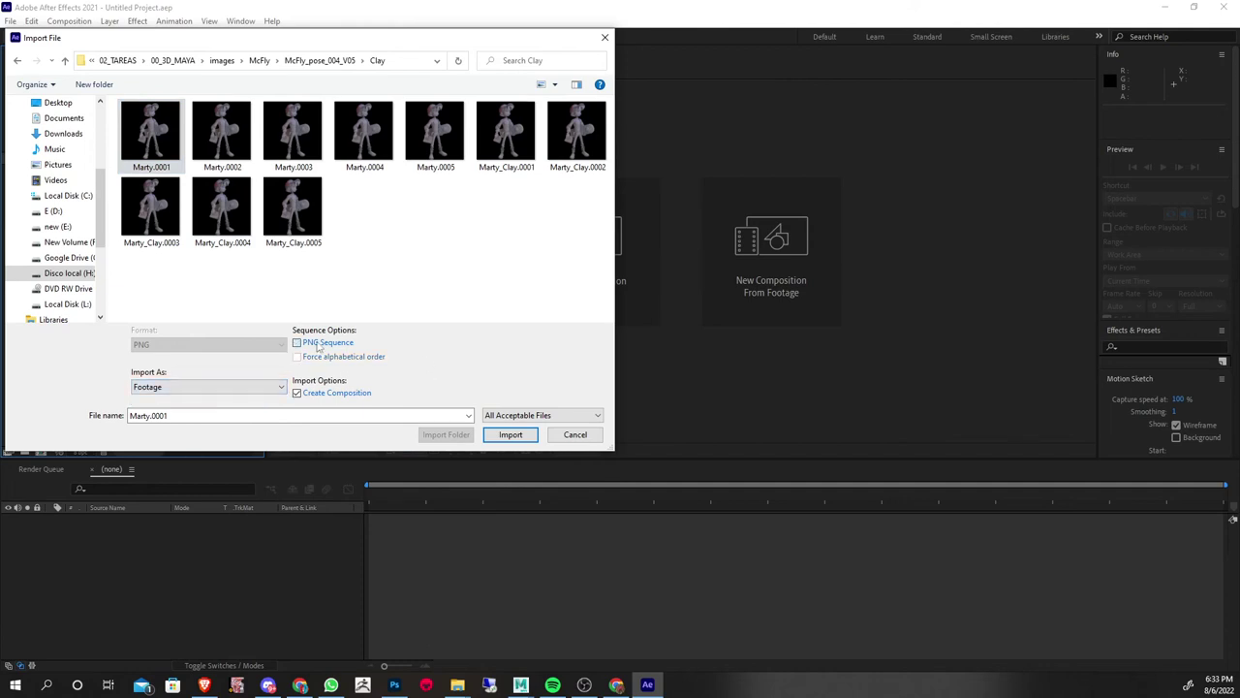
pyautogui.click(510, 434)
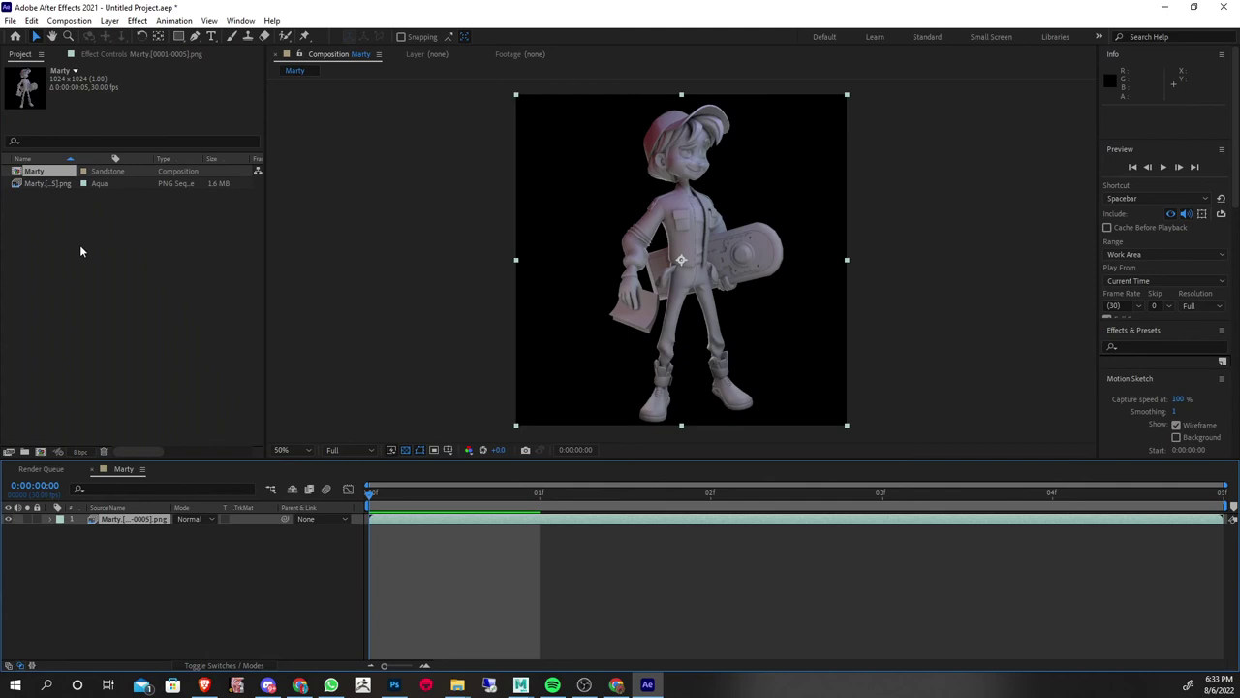
# Import the wireframe folder's Marty.0001 as a PNG sequence and widen the Project panel
pyautogui.rightClick(79, 244)
pyautogui.click(272, 311)
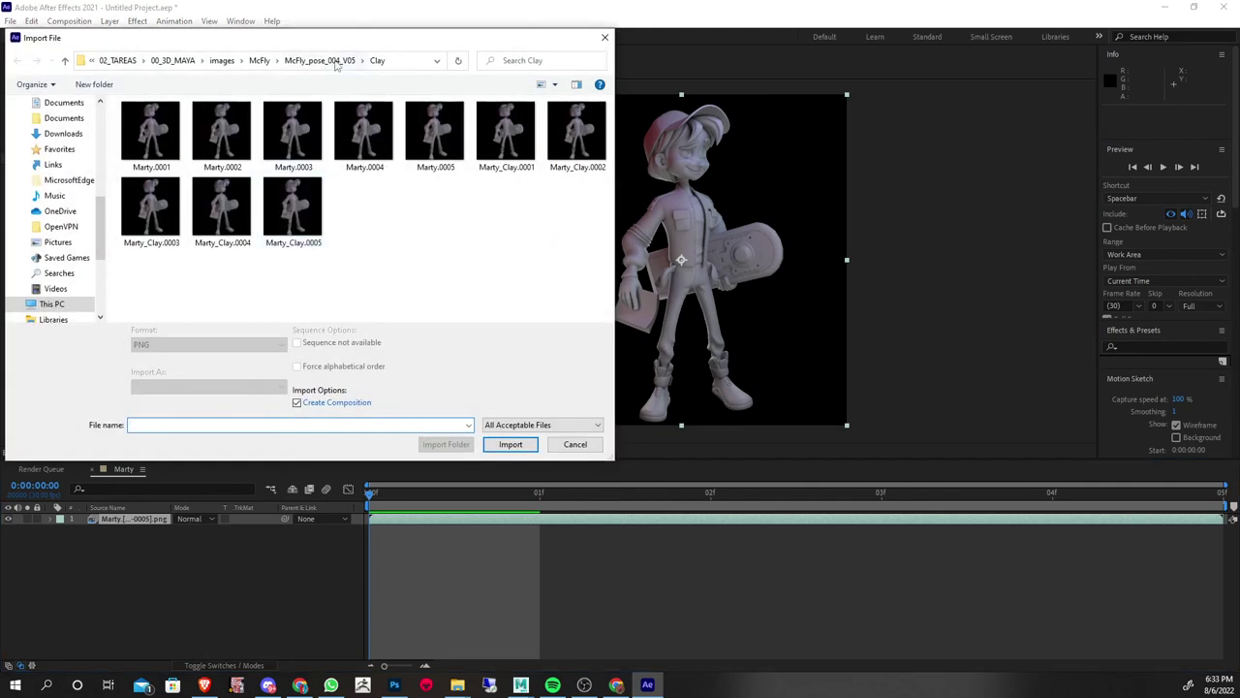
pyautogui.click(336, 64)
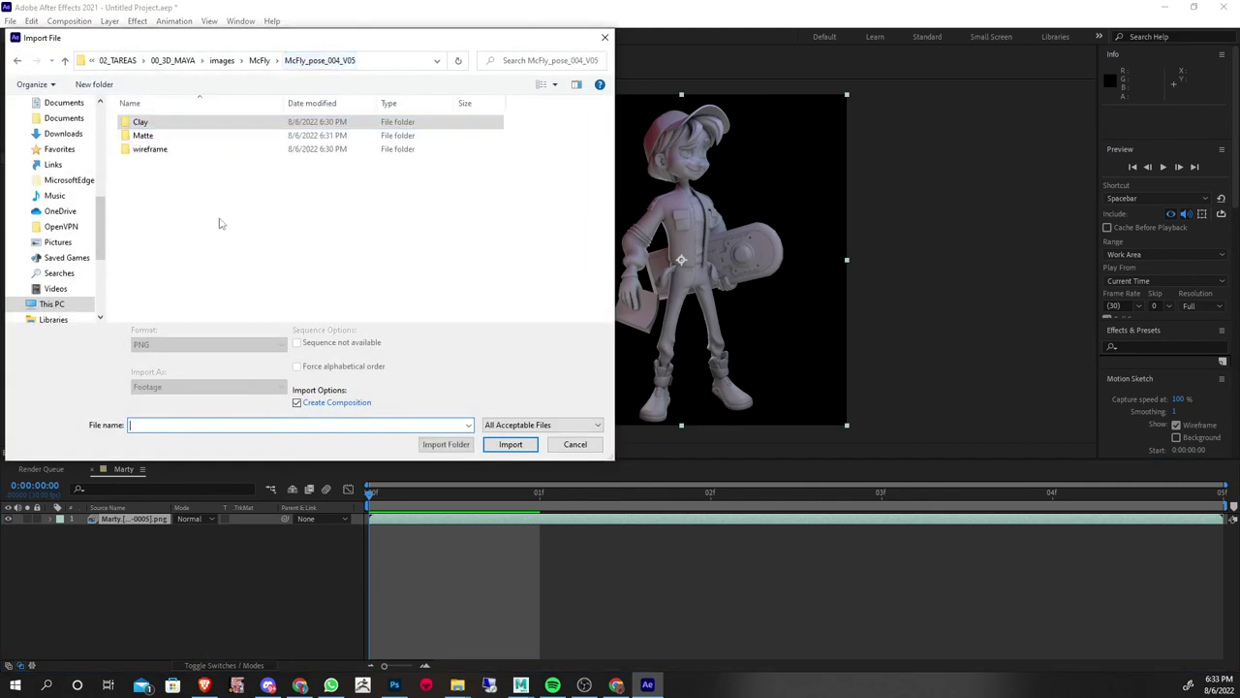
pyautogui.click(164, 151)
pyautogui.doubleClick(164, 153)
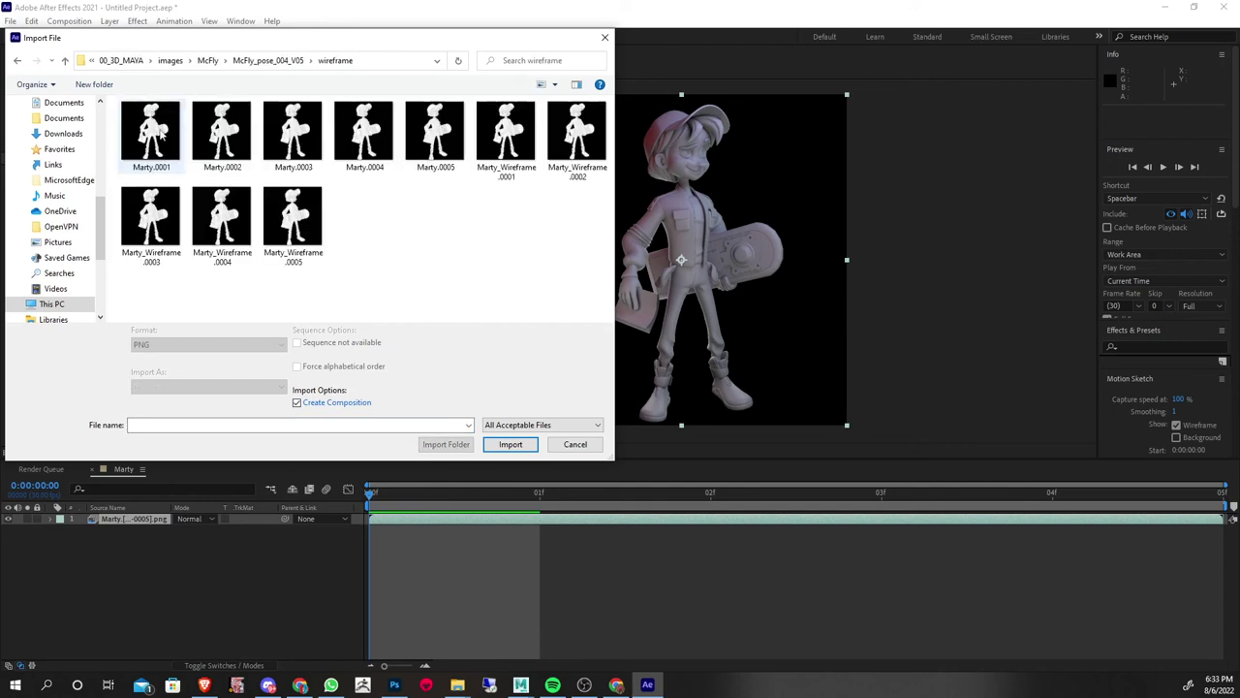
pyautogui.click(157, 126)
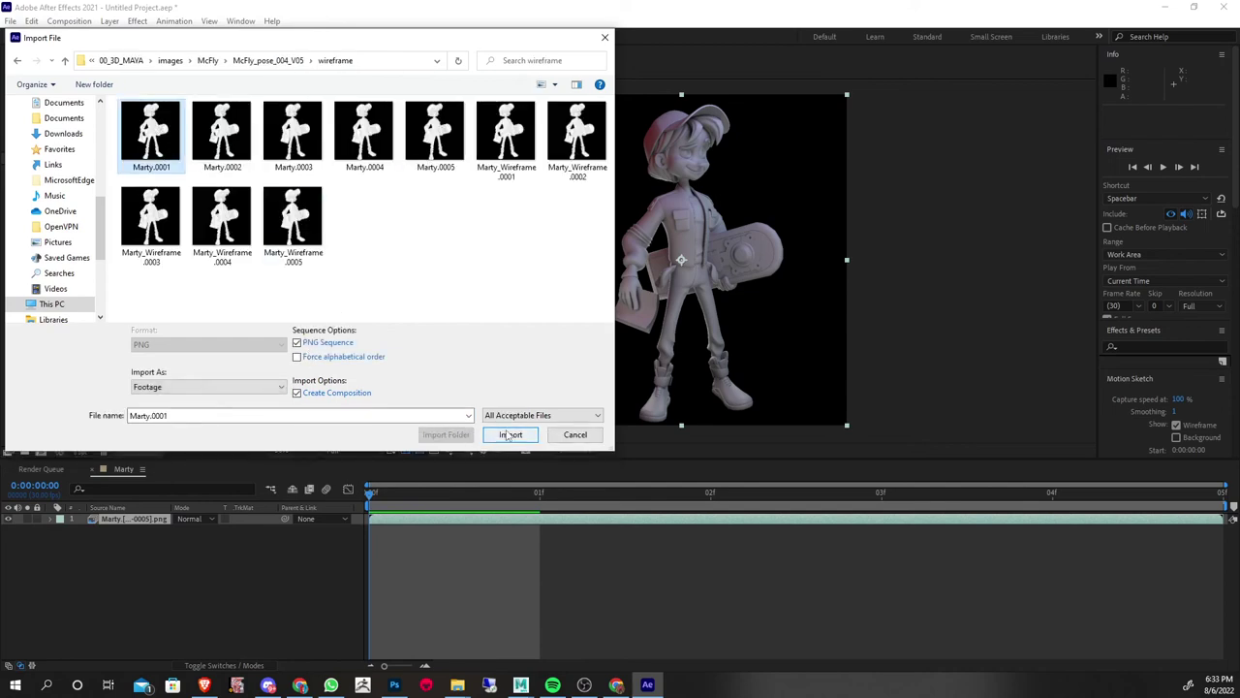
pyautogui.click(508, 435)
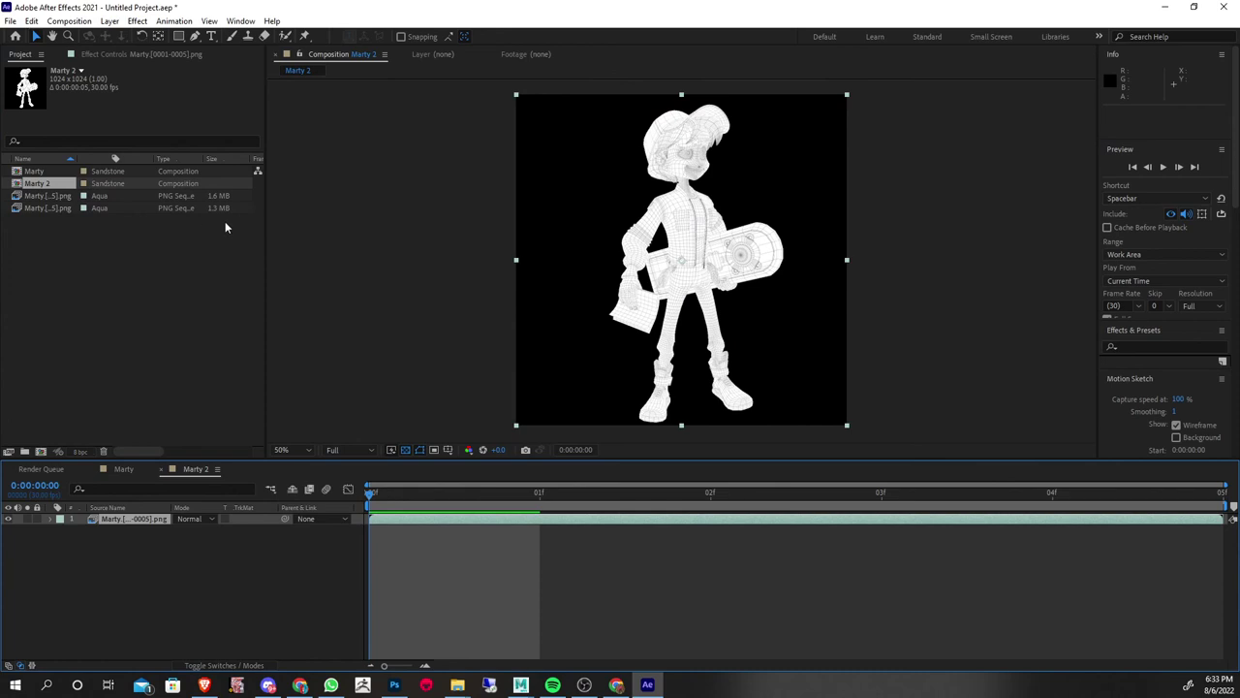
pyautogui.moveTo(264, 229); pyautogui.dragTo(344, 229)
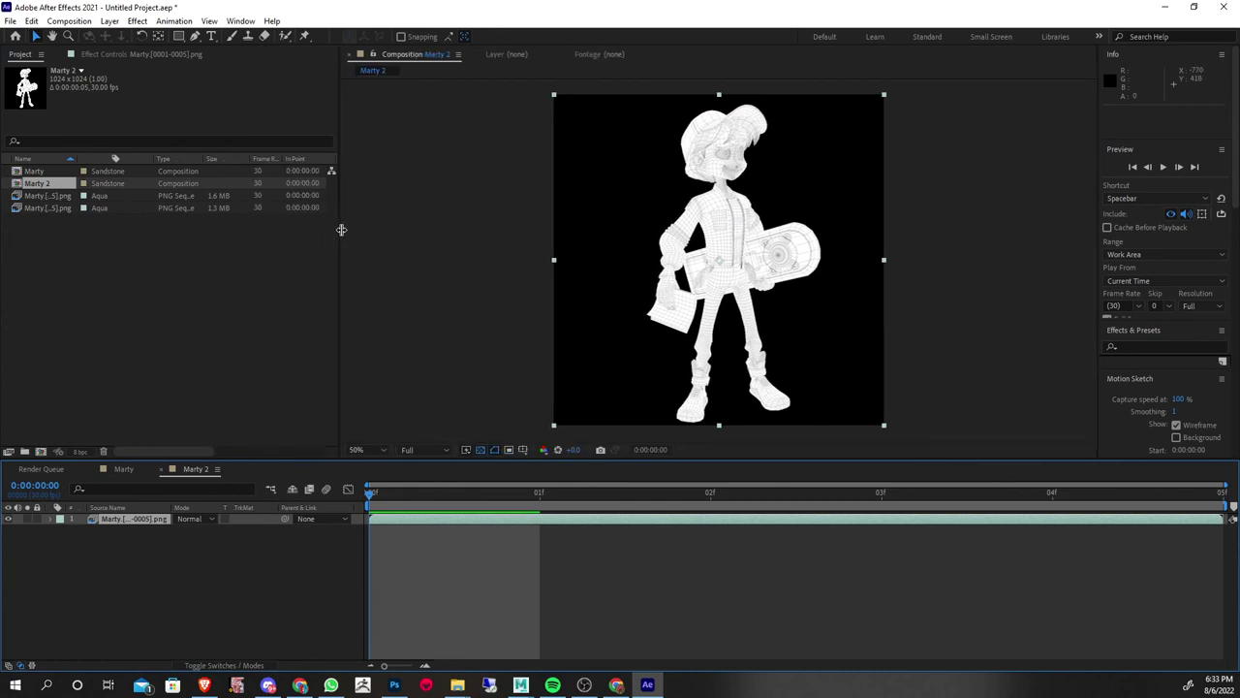
pyautogui.moveTo(458, 686)
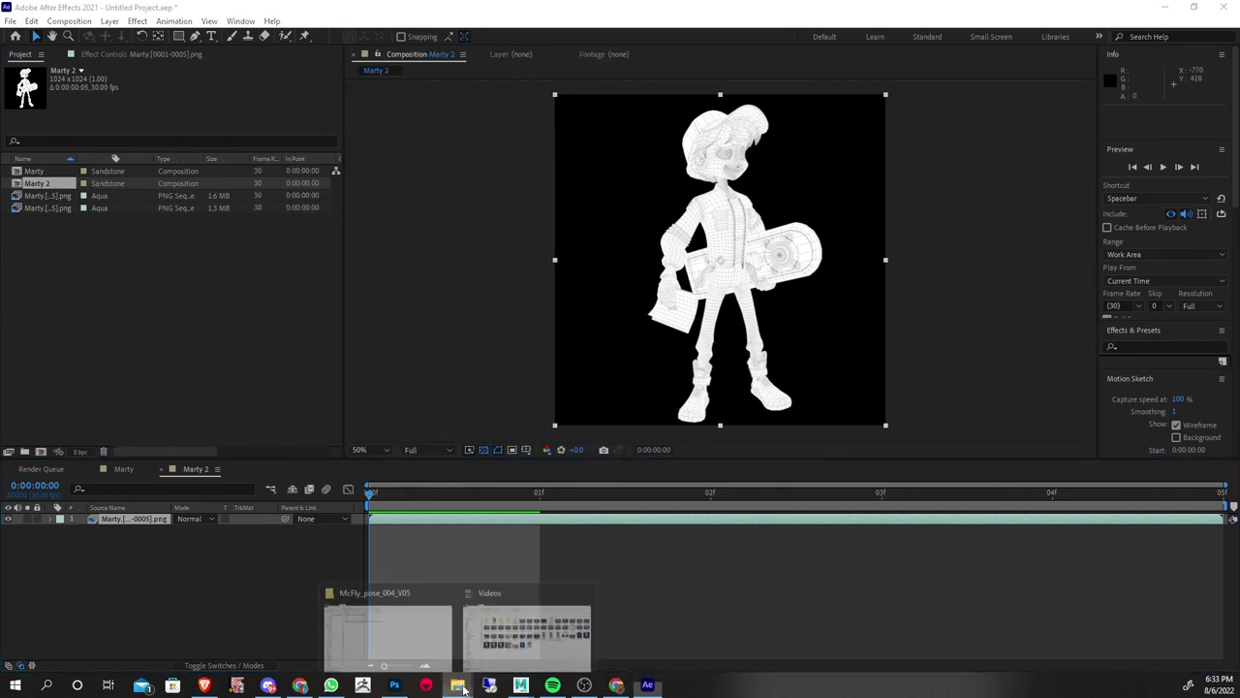
# Inspect the wireframe folder's Marty and Marty_Wireframe frames in File Explorer
pyautogui.click(388, 621)
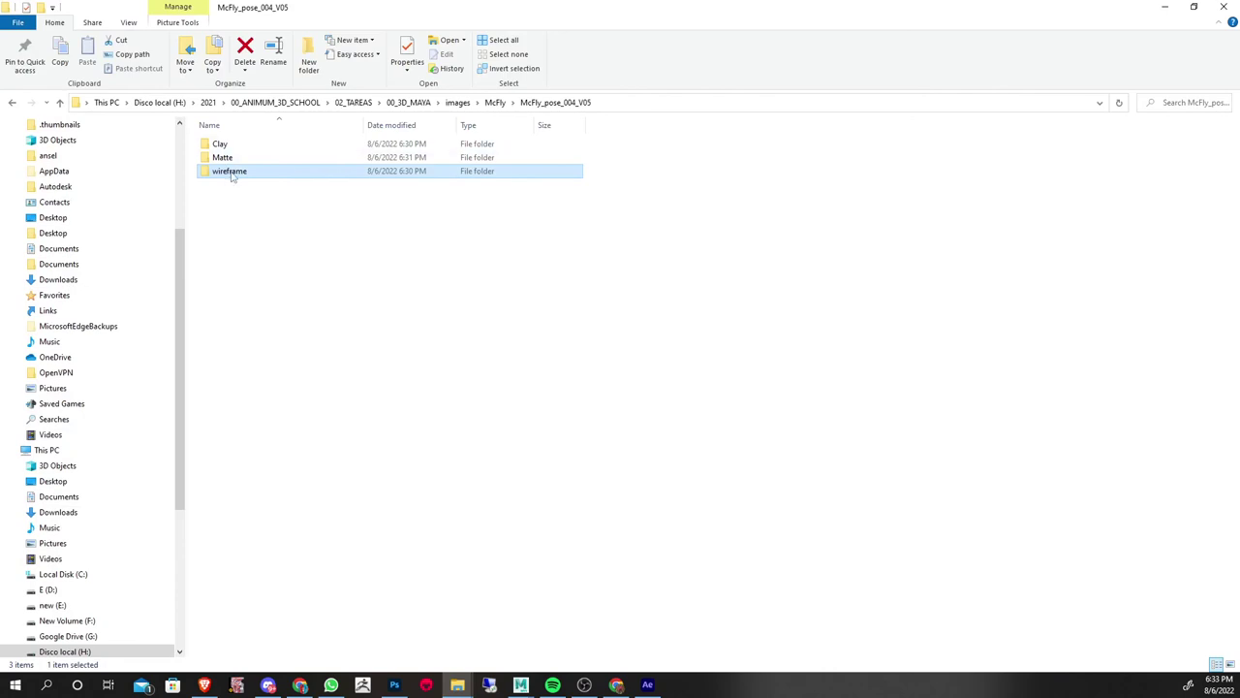
pyautogui.doubleClick(232, 172)
pyautogui.moveTo(232, 242); pyautogui.dragTo(516, 135)
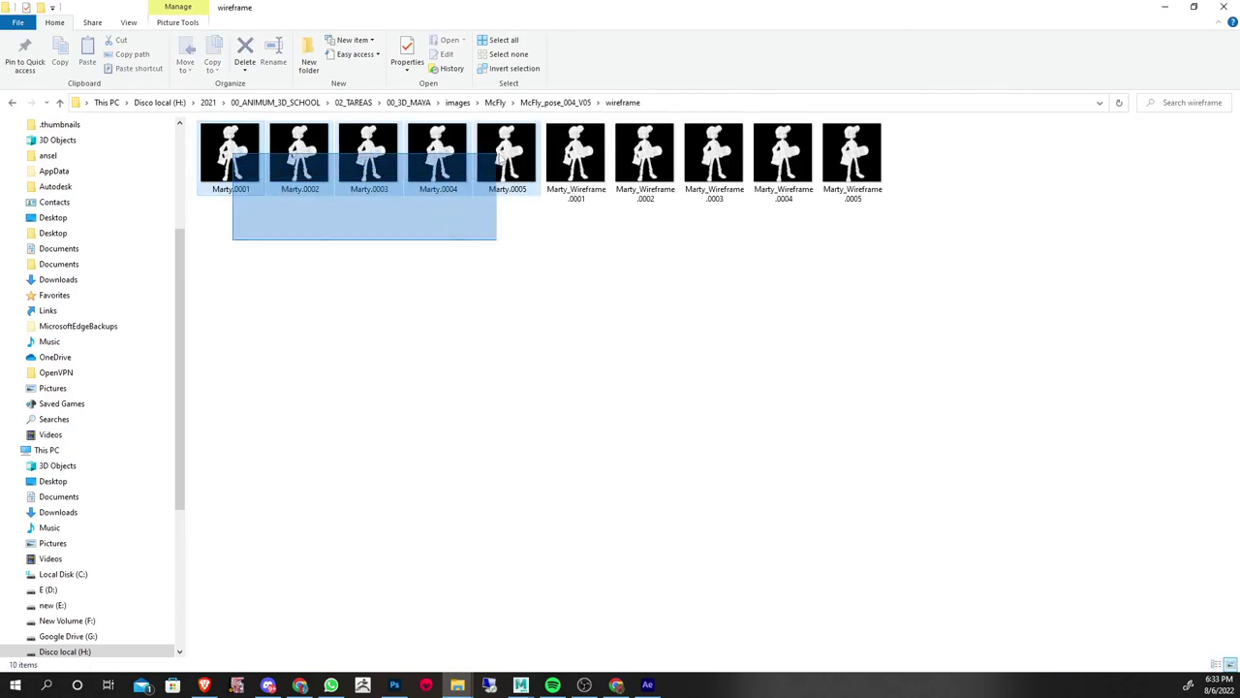
pyautogui.moveTo(578, 233); pyautogui.dragTo(850, 154)
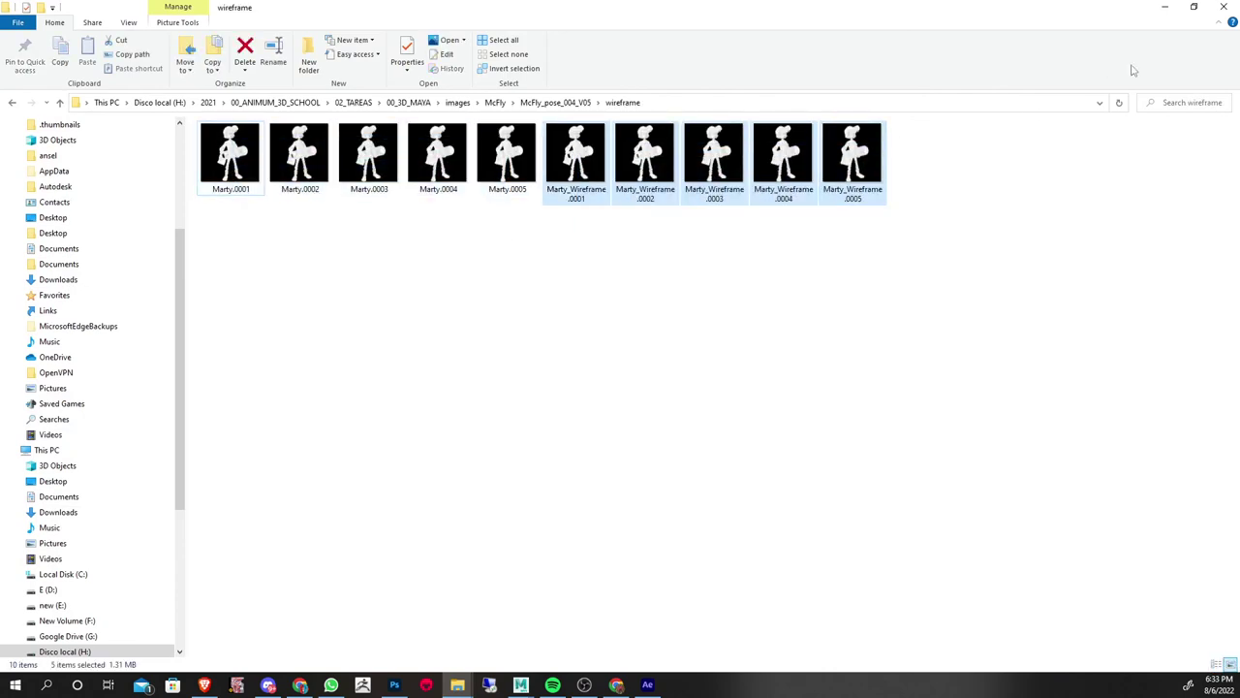
pyautogui.click(1164, 6)
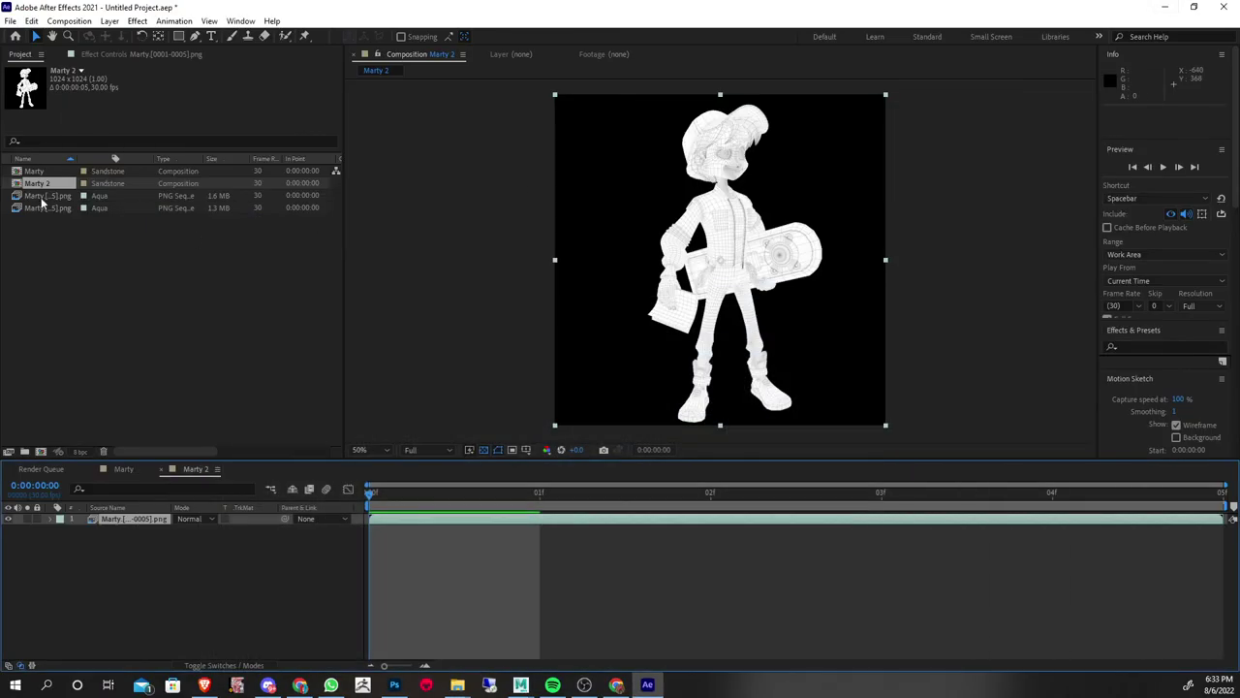
# Make a composition from the clay sequence, stack the wireframe above it, set Multiply
pyautogui.click(54, 209)
pyautogui.click(47, 197)
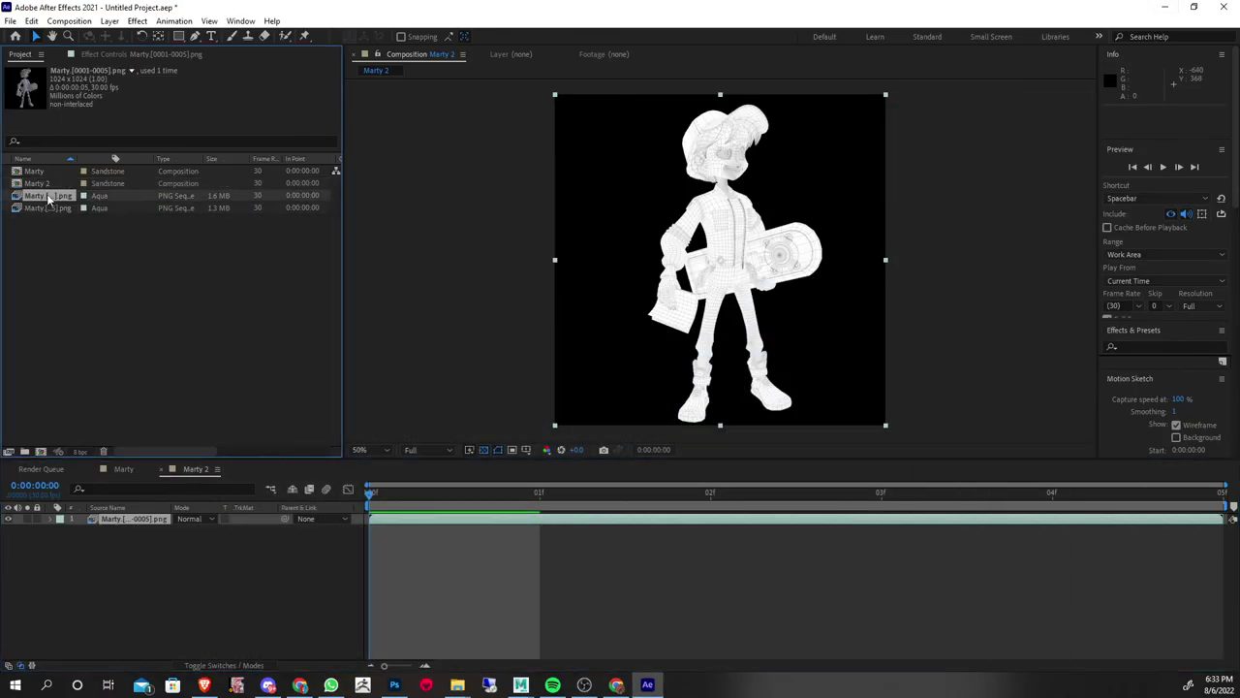
pyautogui.moveTo(48, 197); pyautogui.dragTo(41, 452)
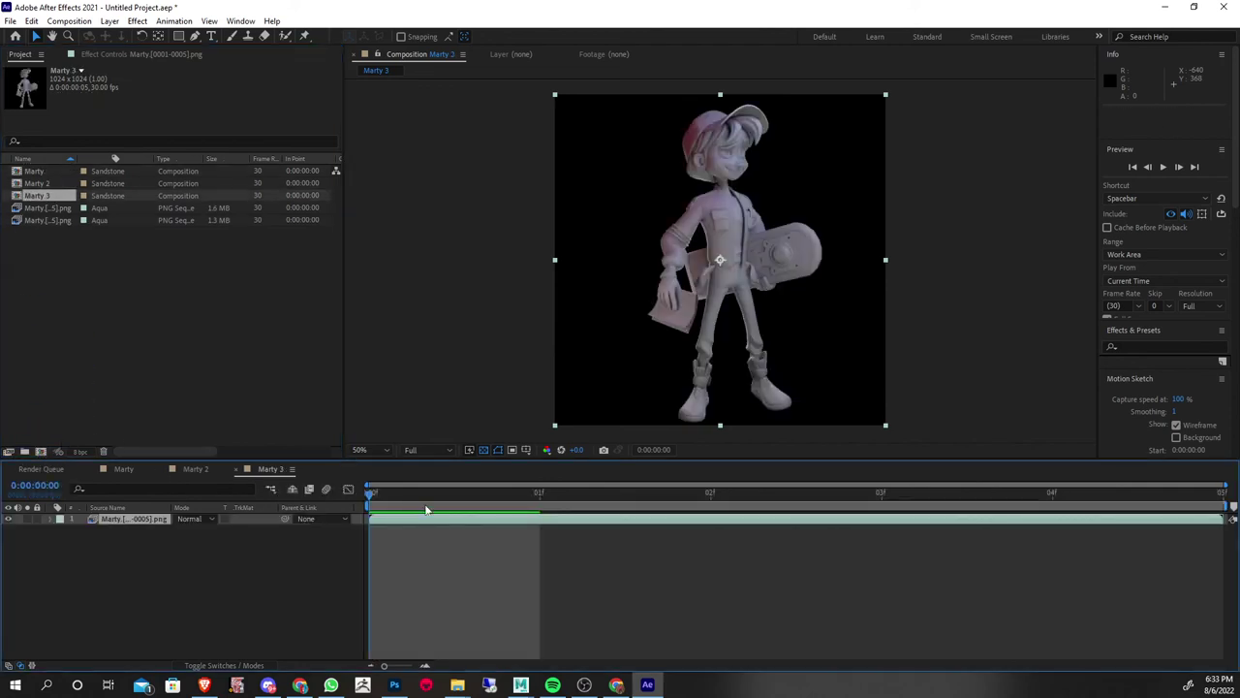
pyautogui.moveTo(45, 221); pyautogui.dragTo(141, 524)
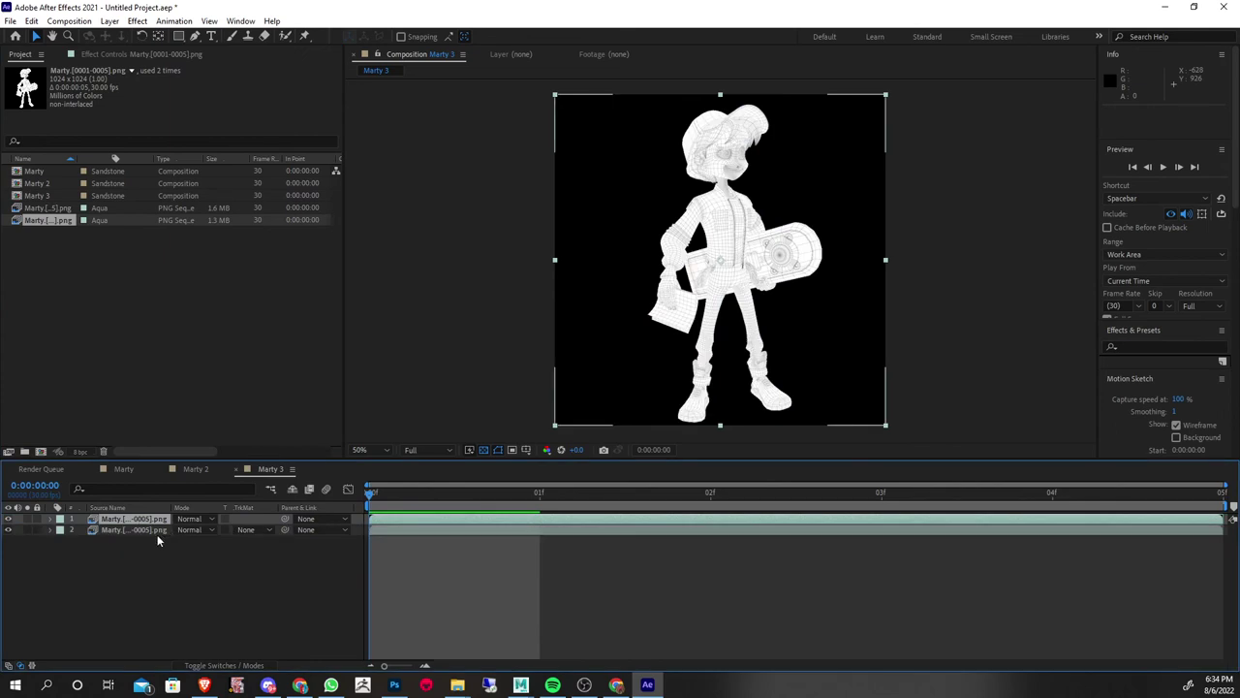
pyautogui.click(201, 523)
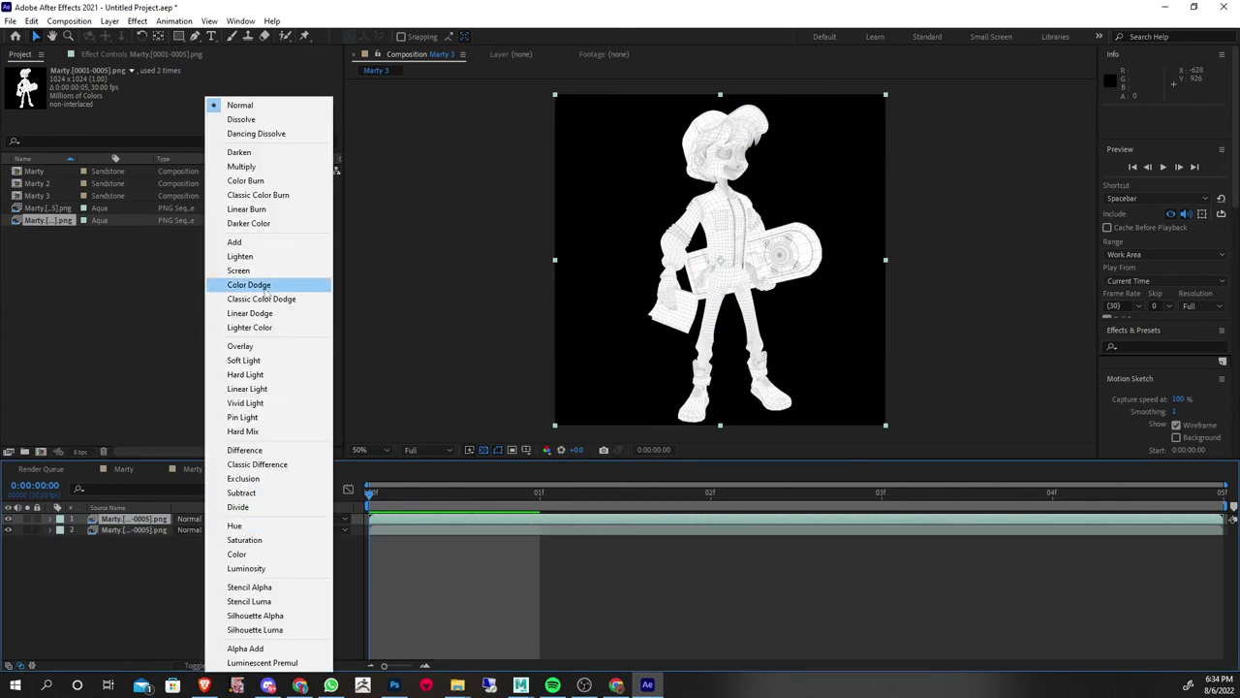
pyautogui.press('Escape')
pyautogui.click(199, 517)
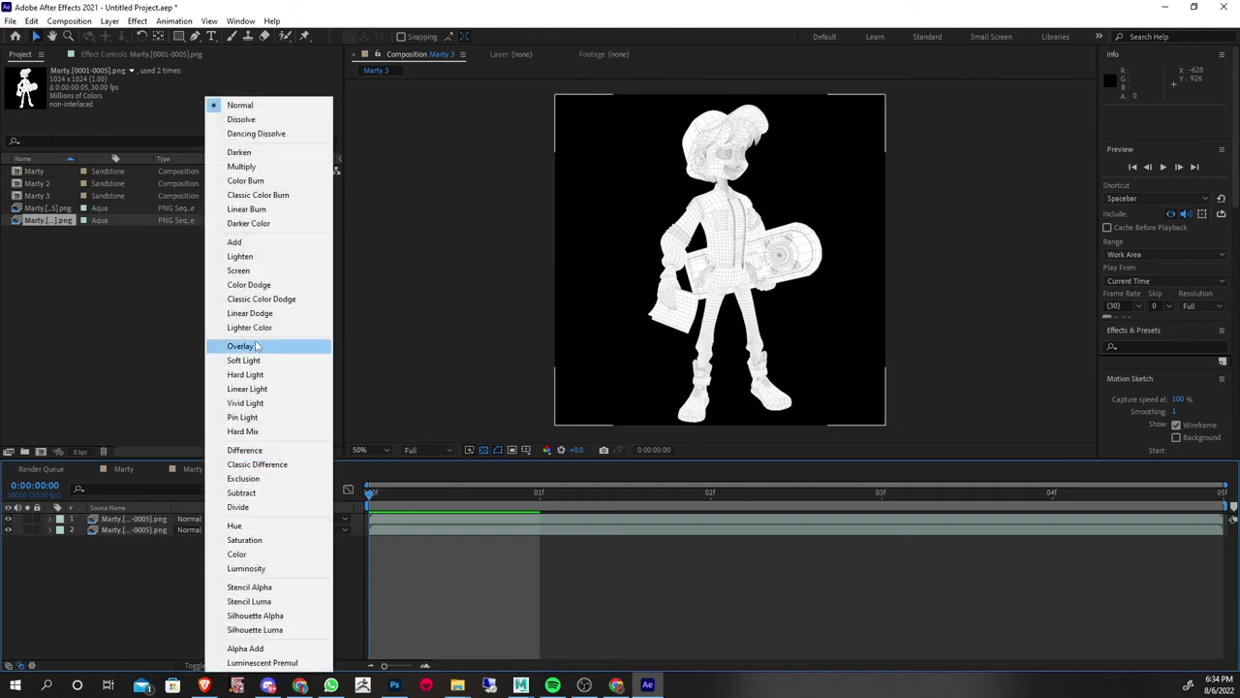
pyautogui.click(256, 171)
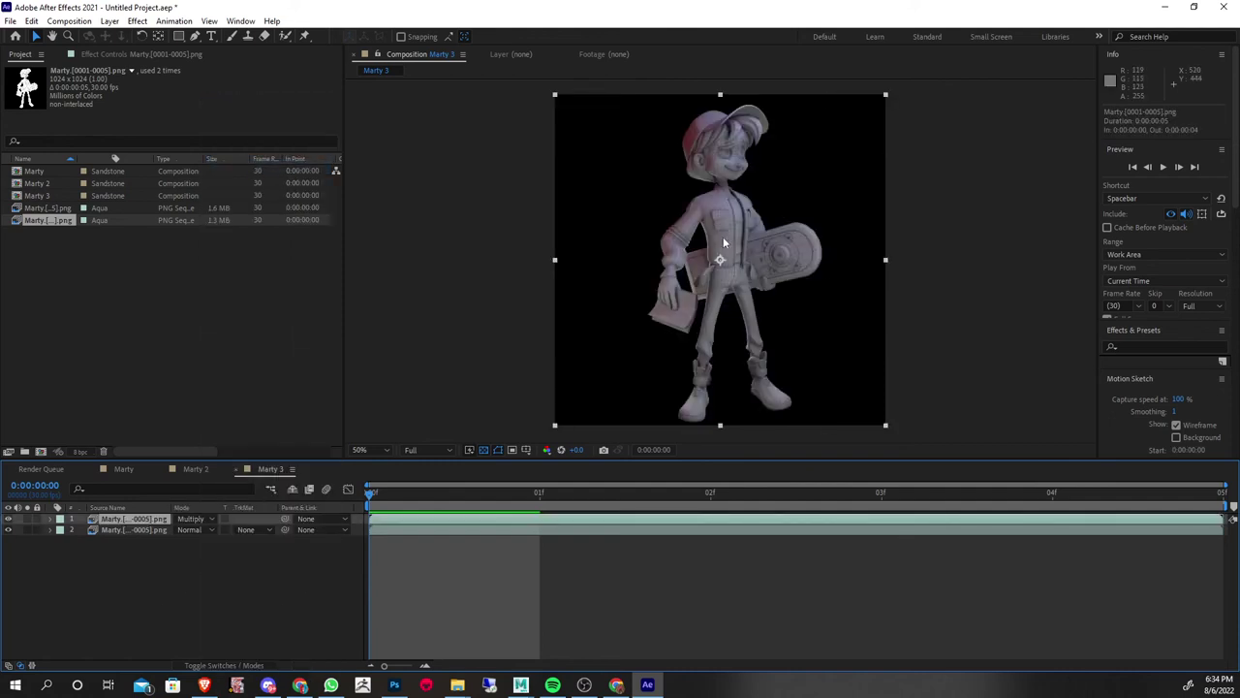
pyautogui.scroll(2, 737, 212)
pyautogui.scroll(-2, 755, 211)
# Apply the Invert effect to the wireframe layer and set its blend mode to Add
pyautogui.click(1149, 346)
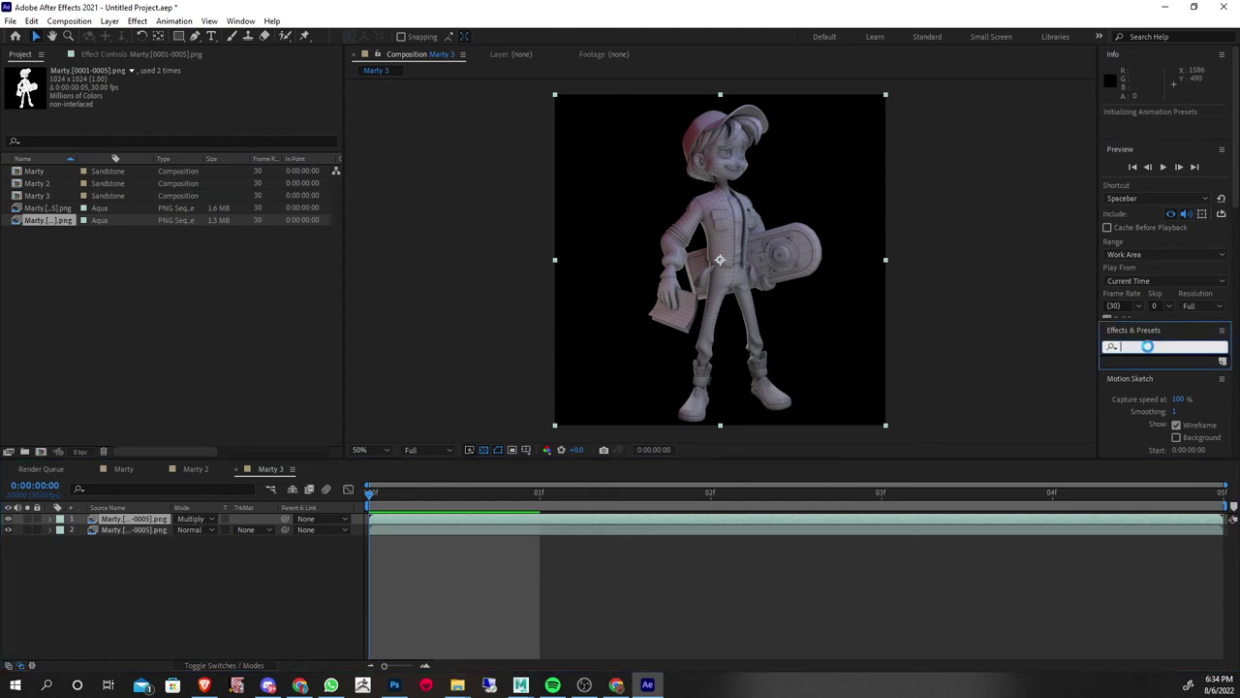
pyautogui.write('invert')
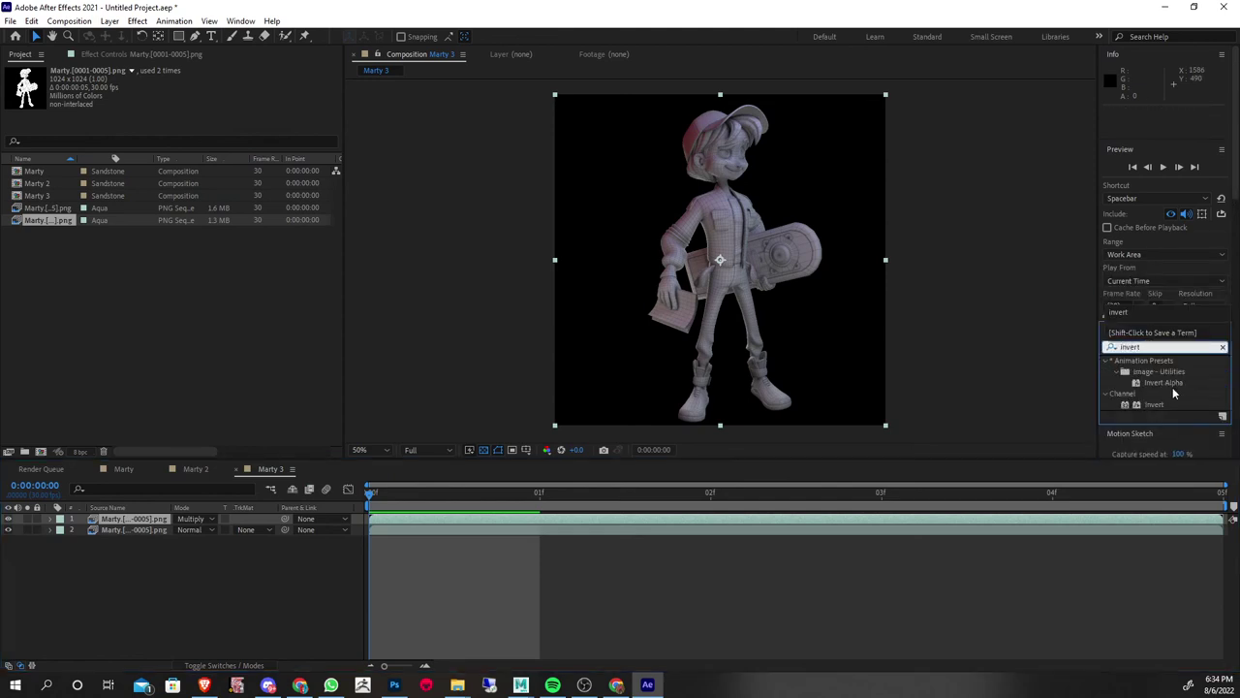
pyautogui.doubleClick(1151, 407)
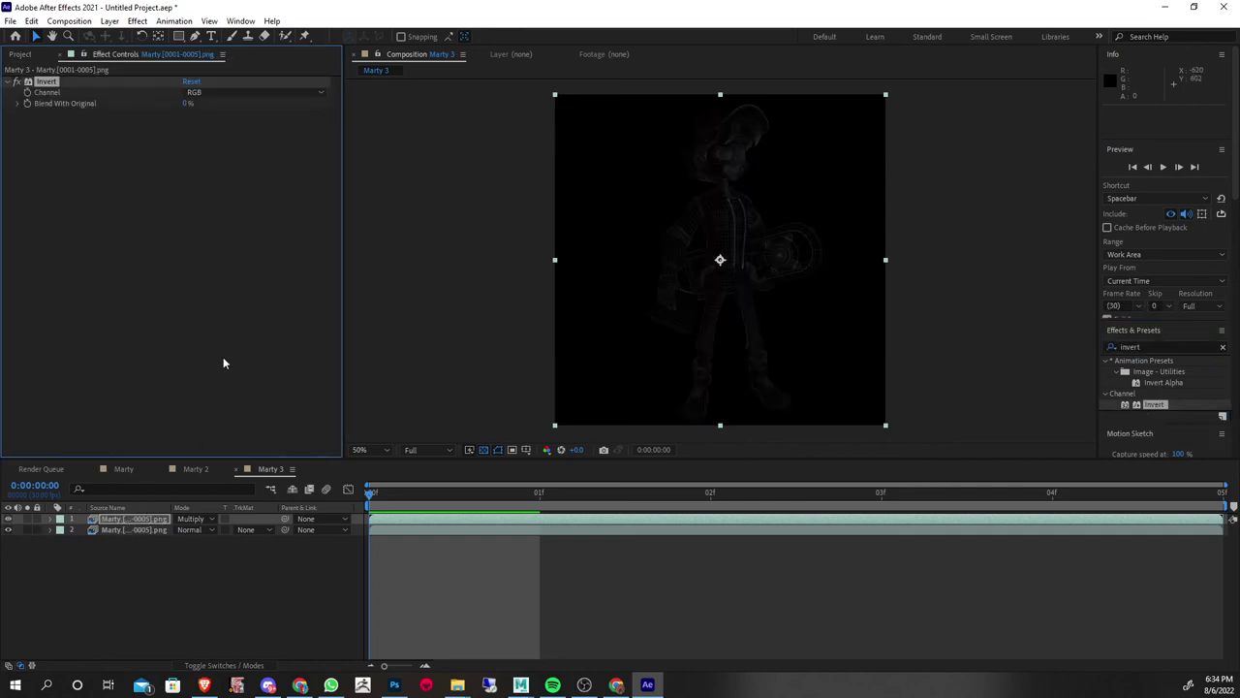
pyautogui.click(191, 518)
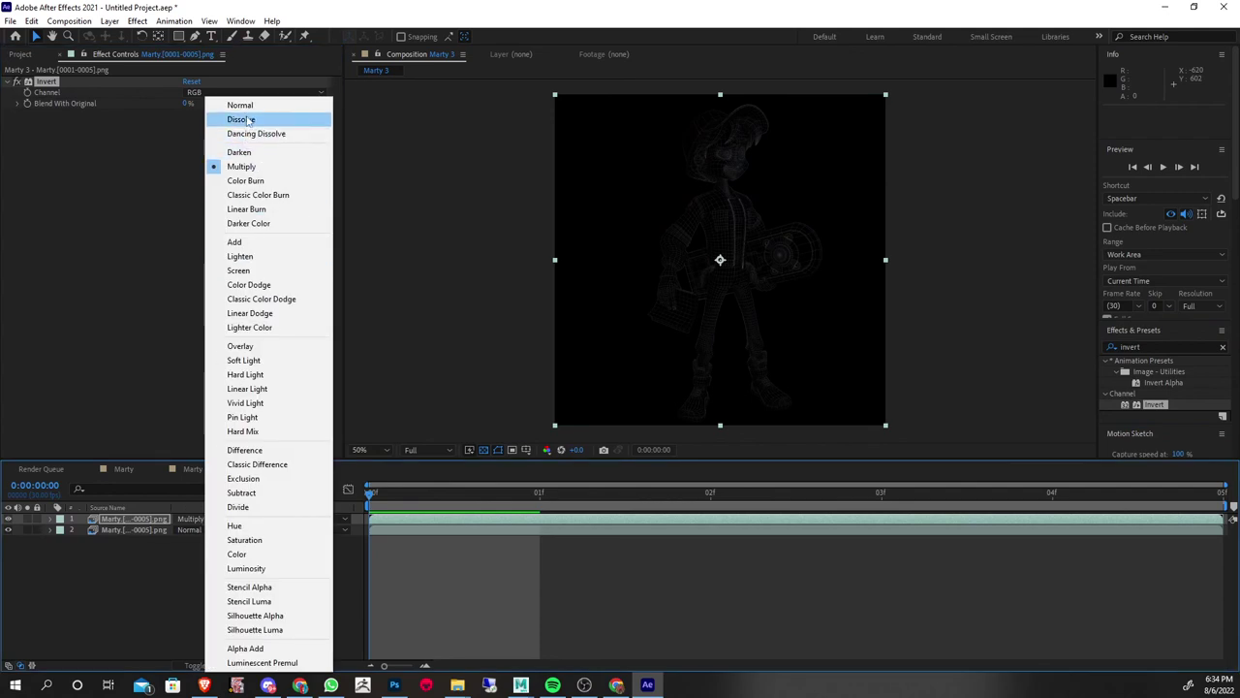
pyautogui.click(242, 242)
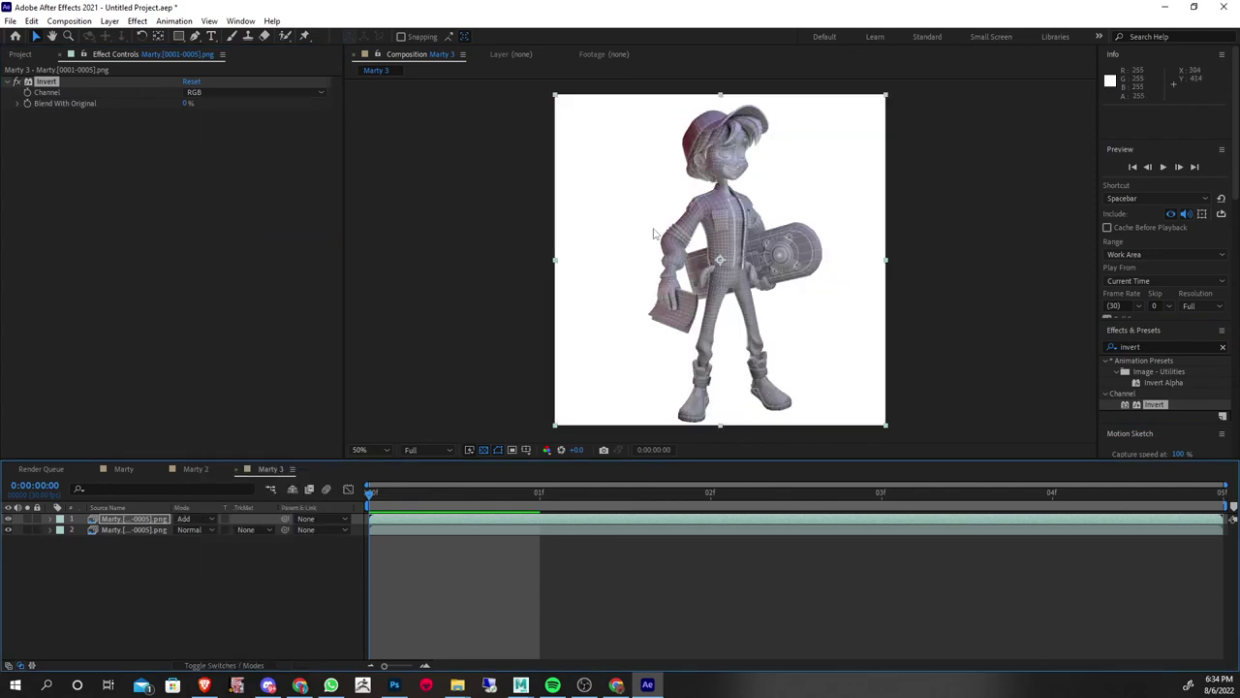
pyautogui.press('z')
pyautogui.scroll(5, 736, 238)
pyautogui.scroll(-3, 722, 226)
pyautogui.scroll(-2, 727, 231)
pyautogui.scroll(2, 736, 239)
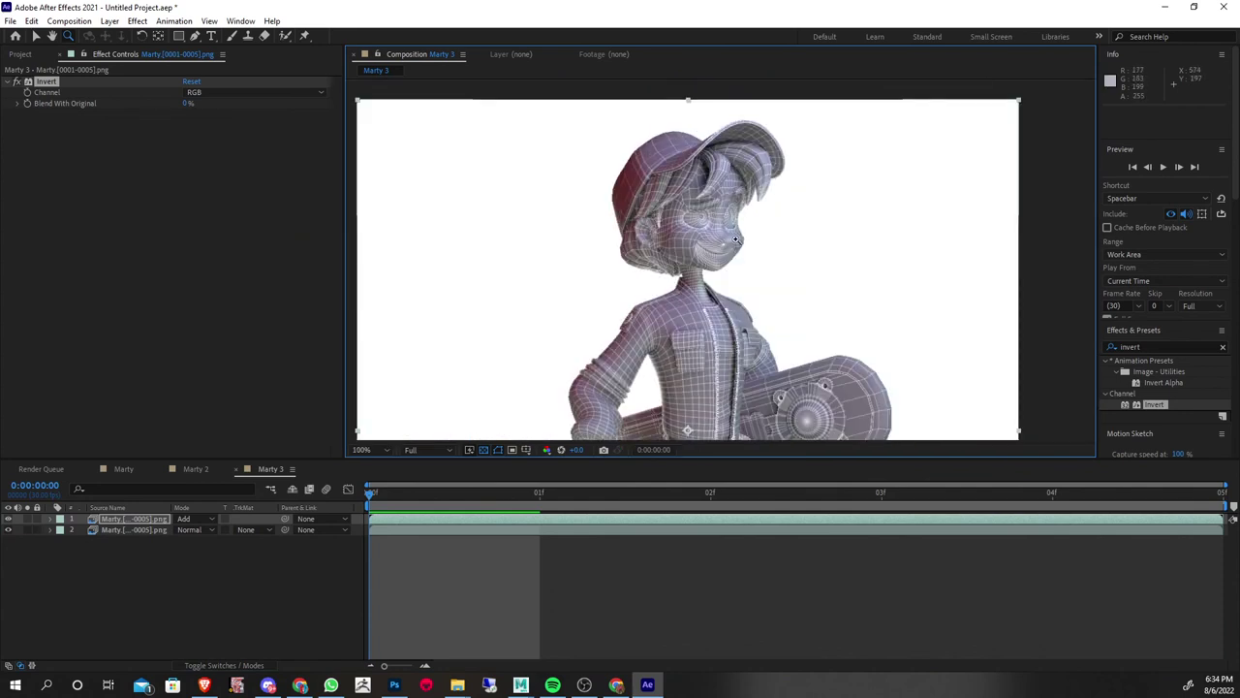
pyautogui.scroll(-1, 729, 276)
pyautogui.scroll(-1, 718, 318)
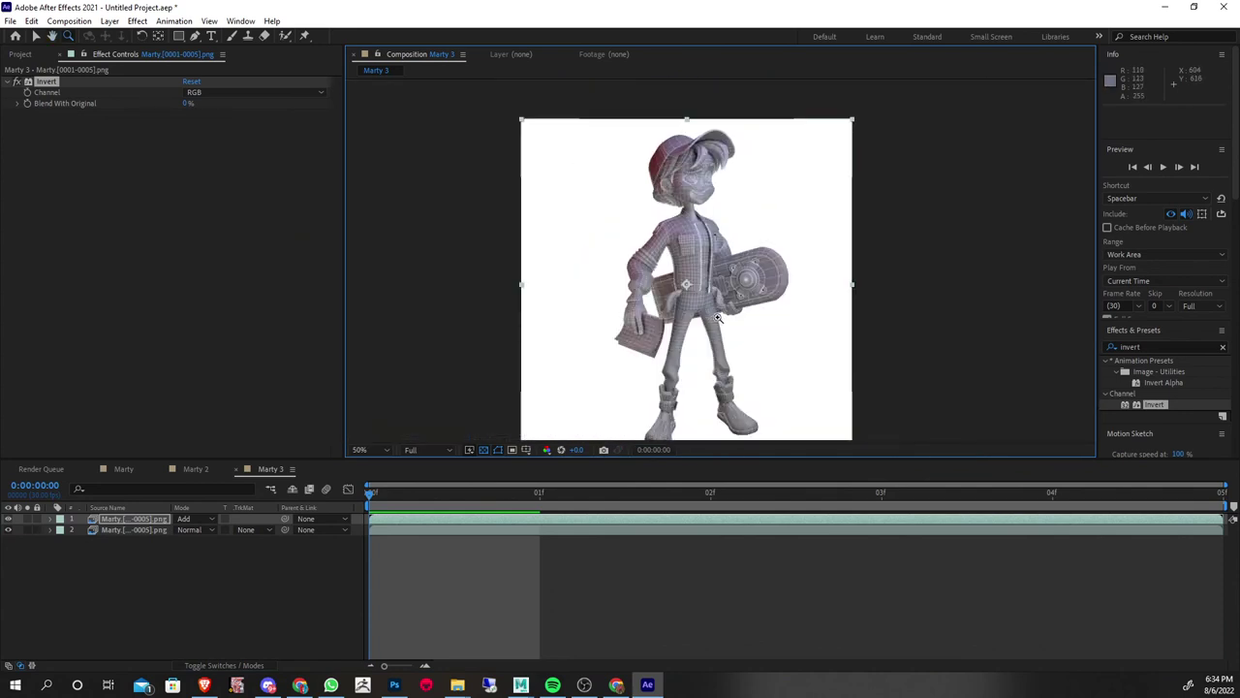
pyautogui.press('v')
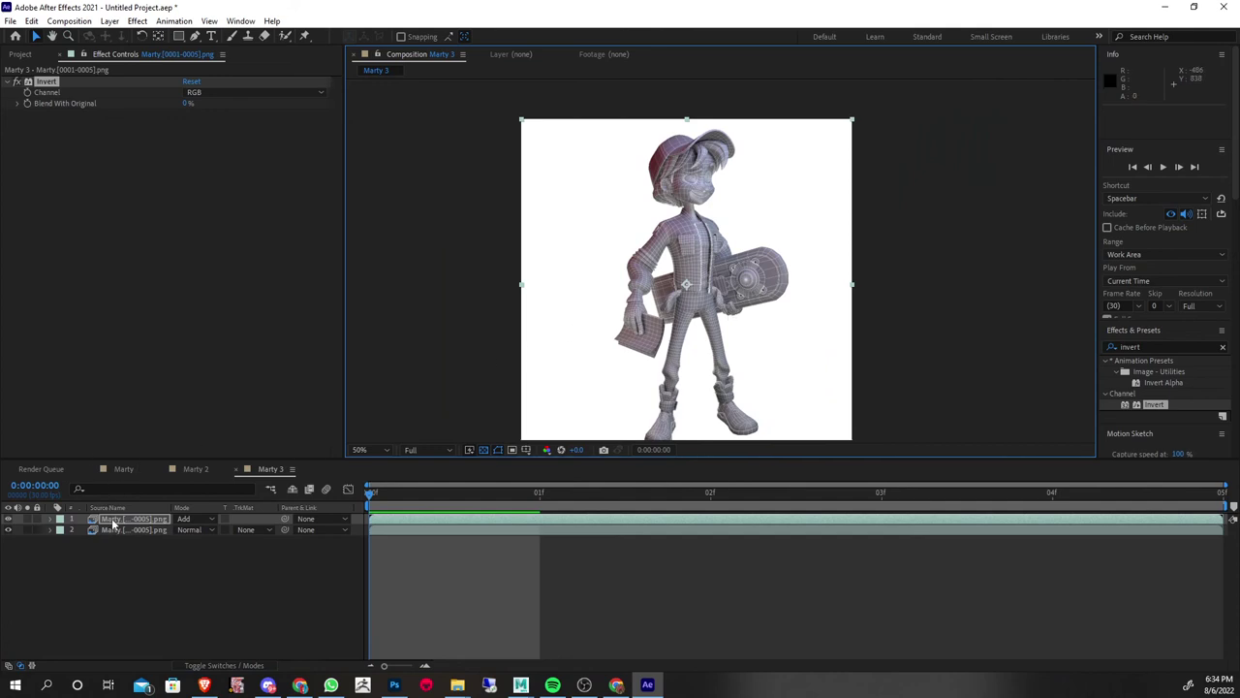
# Compare the top layer in Normal versus Add blending, leaving it on Add
pyautogui.click(186, 522)
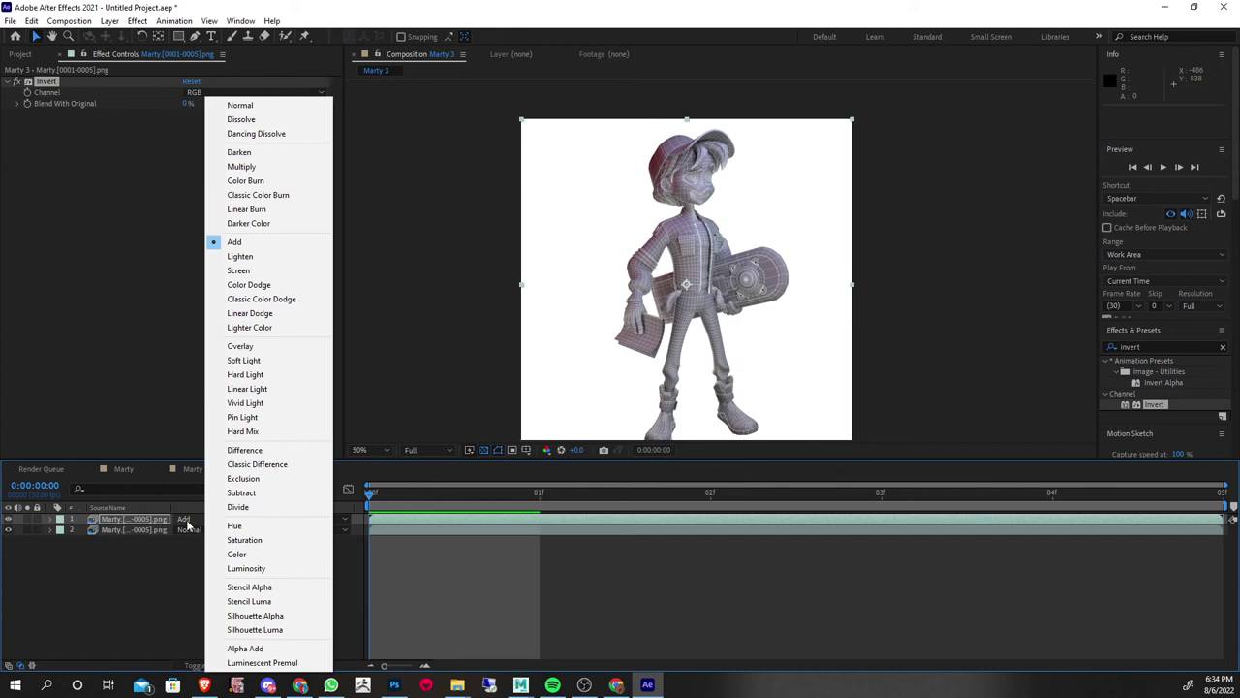
pyautogui.click(152, 371)
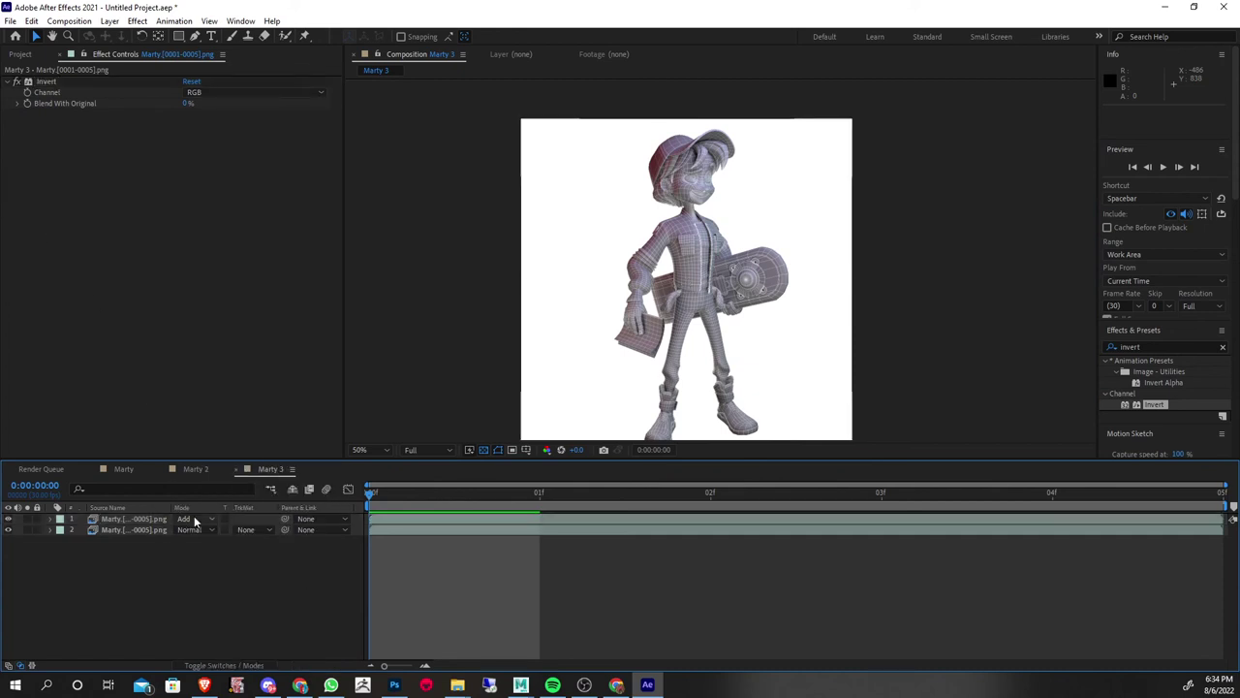
pyautogui.click(194, 519)
pyautogui.click(237, 103)
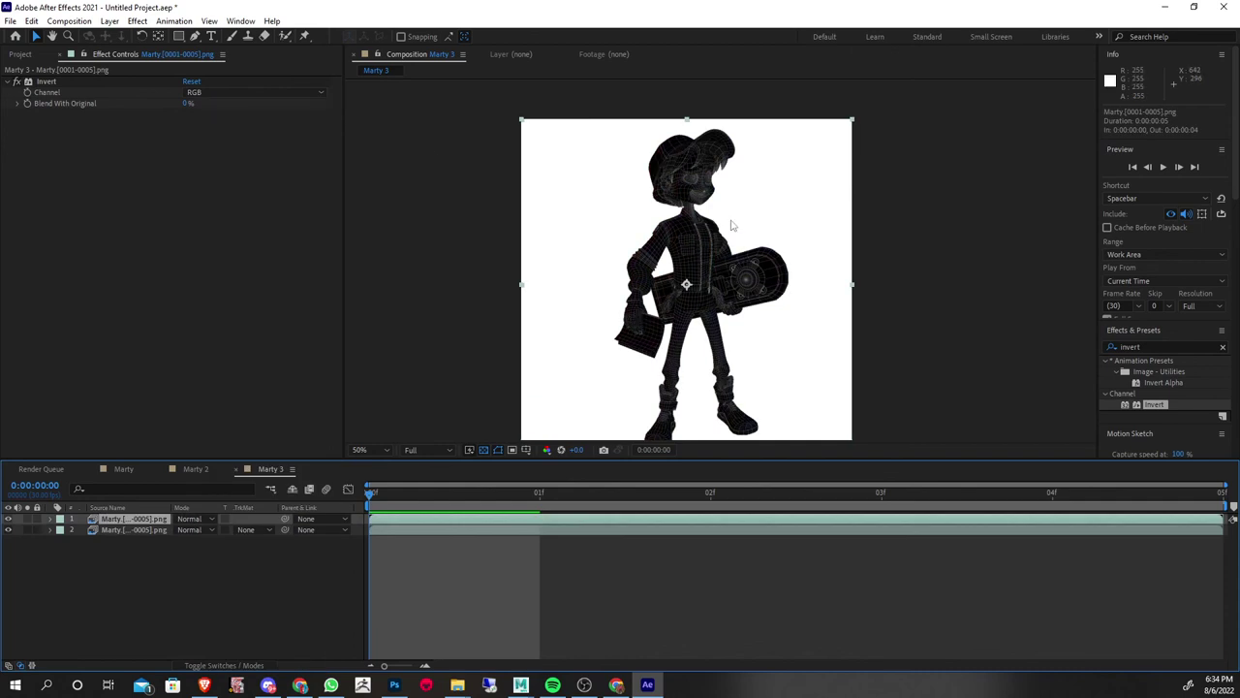
pyautogui.scroll(2, 717, 237)
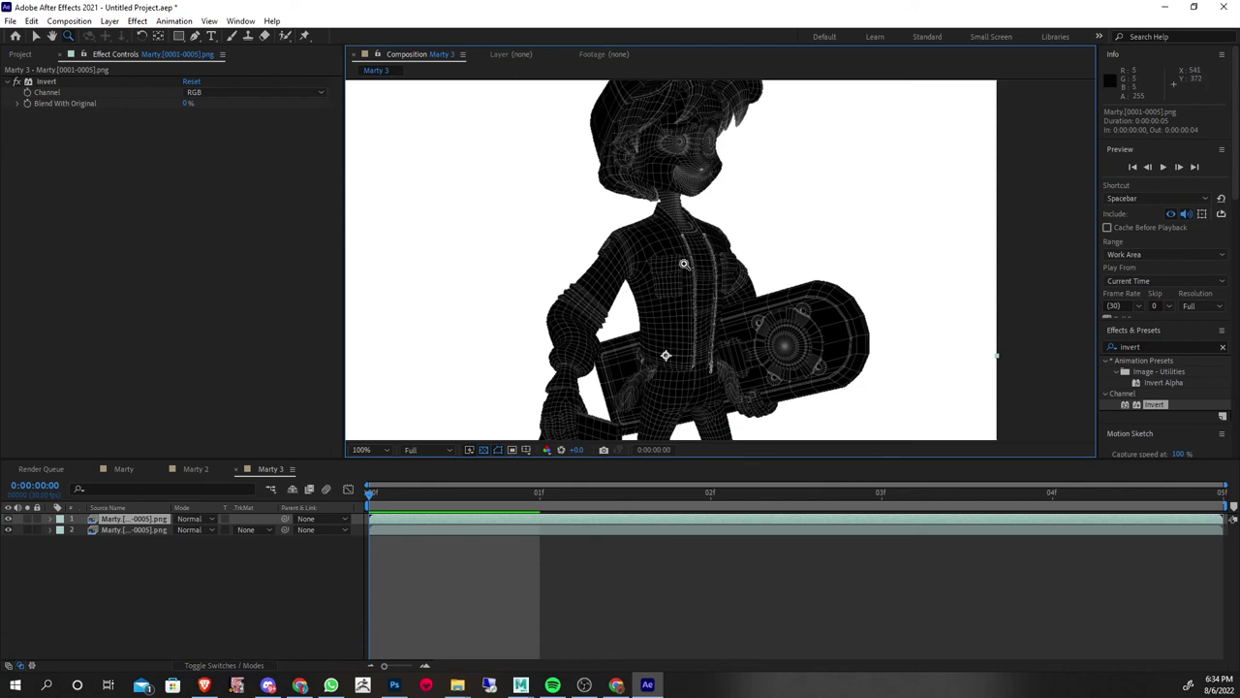
pyautogui.click(199, 519)
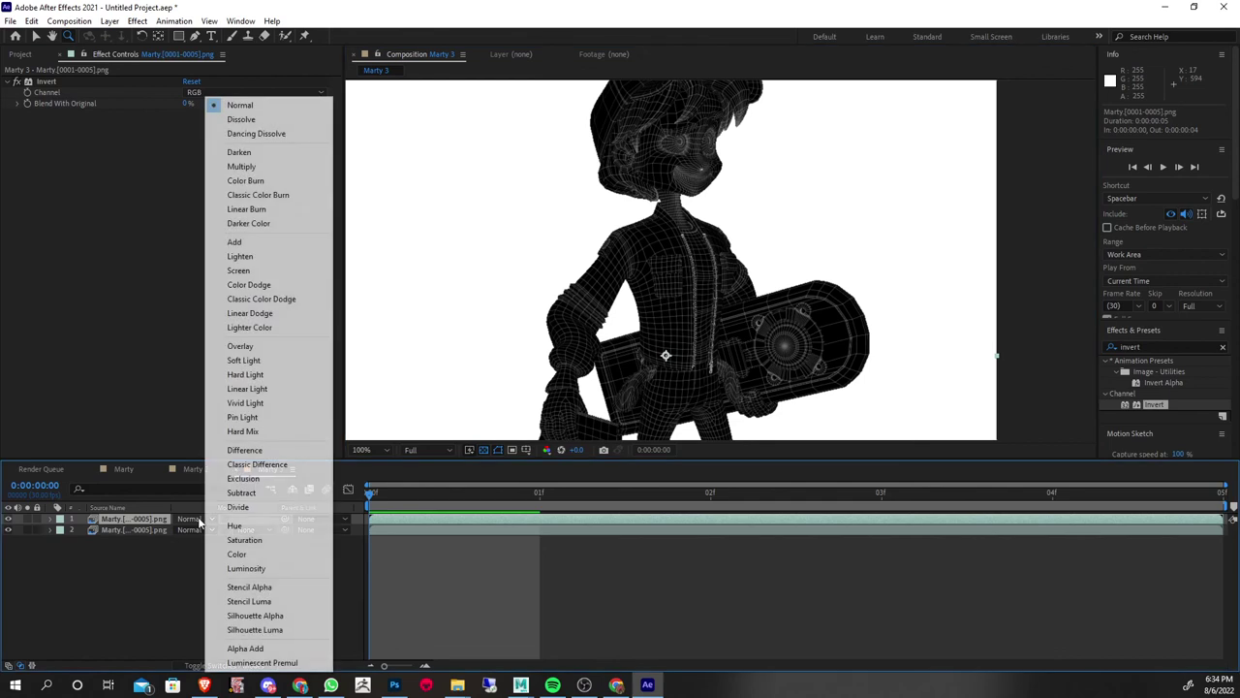
pyautogui.click(239, 242)
pyautogui.scroll(-2, 705, 273)
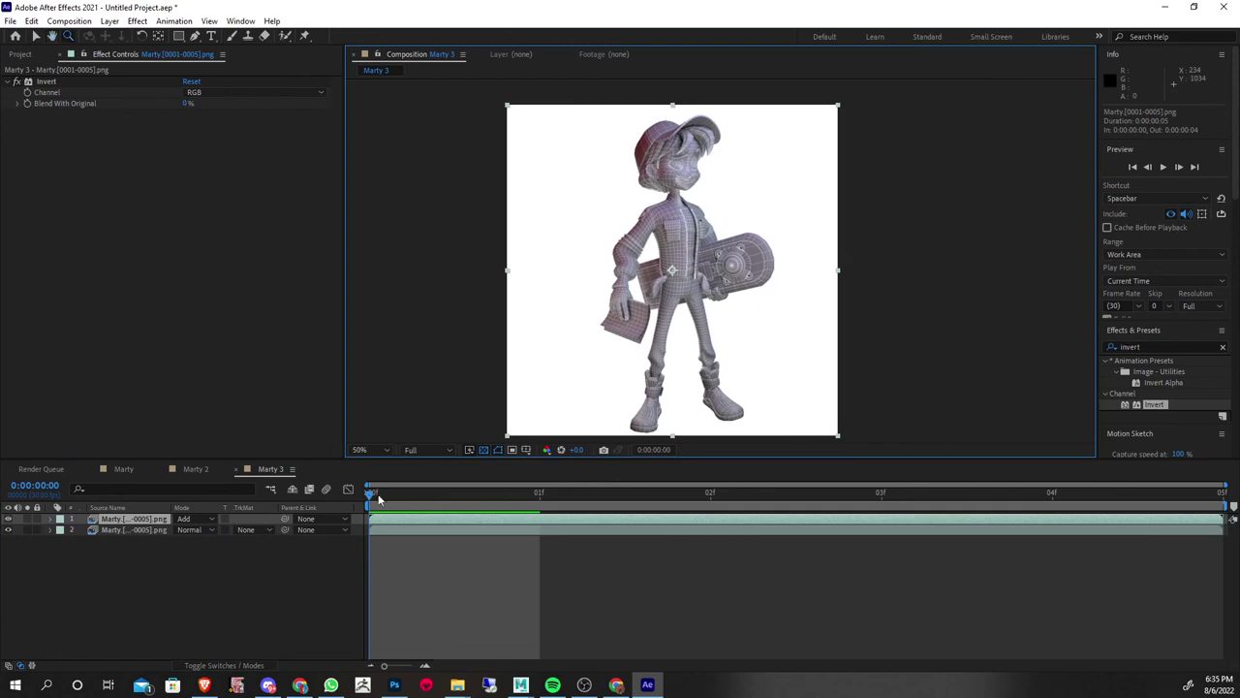
# Scrub to frame 3 and play a looping preview of the frames, then stop it
pyautogui.moveTo(373, 497); pyautogui.dragTo(822, 500)
pyautogui.press('space')
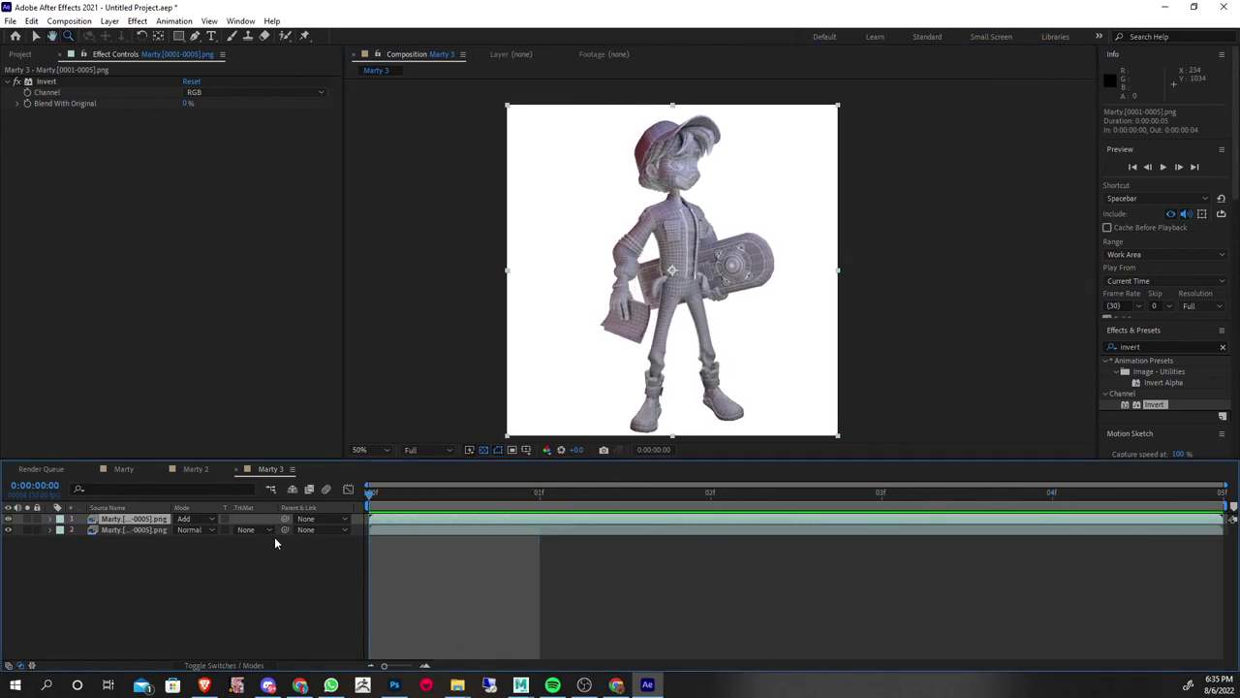
pyautogui.press('space')
pyautogui.moveTo(458, 685)
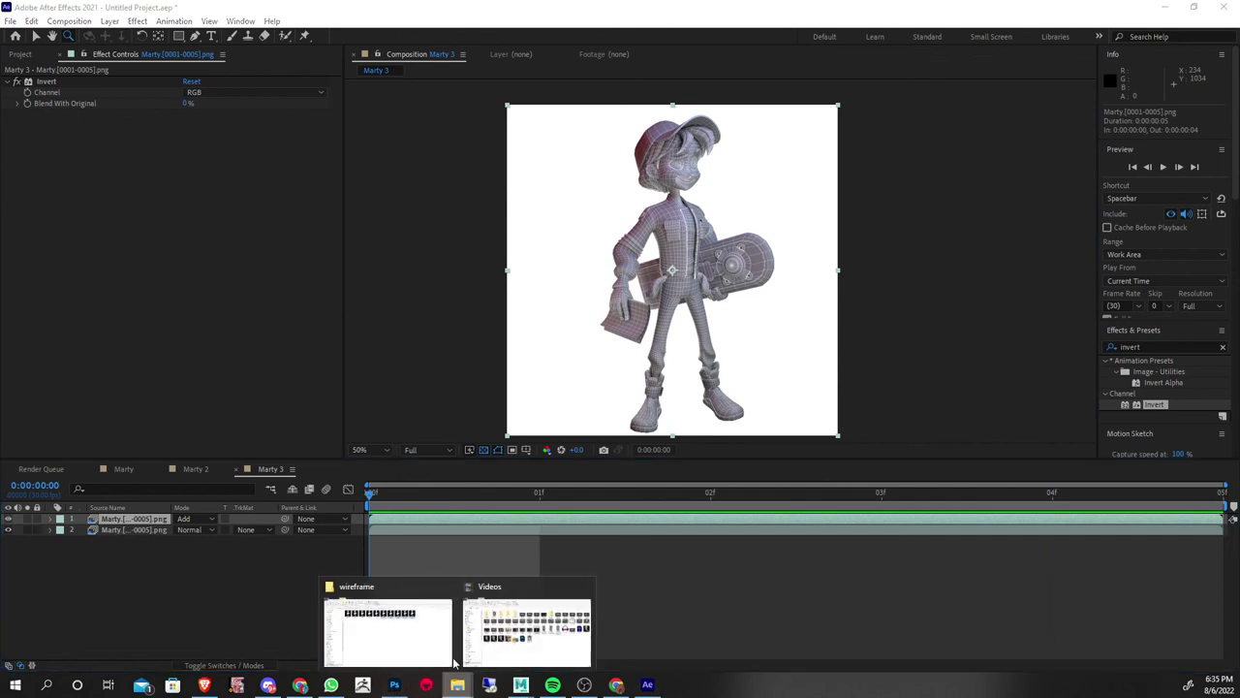
# Open Marty.0001 from the Clay folder in Adobe Photoshop 2021 using Explorer's Open with menu
pyautogui.click(404, 634)
pyautogui.click(572, 100)
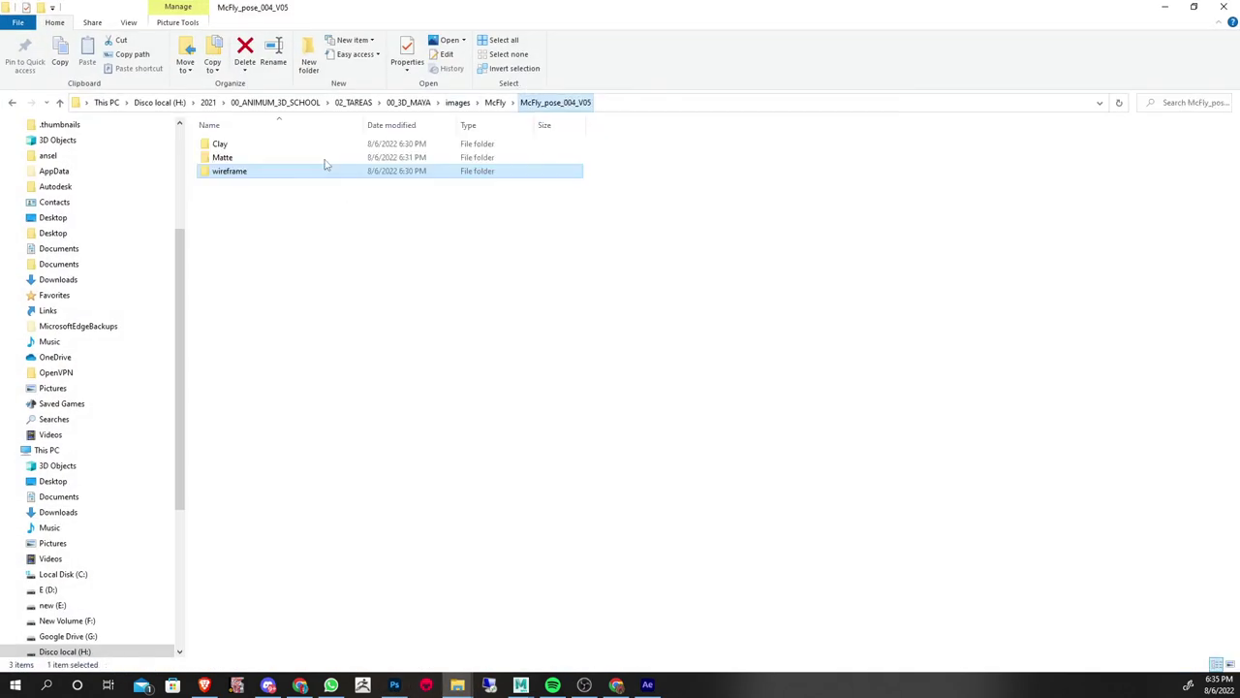
pyautogui.doubleClick(233, 146)
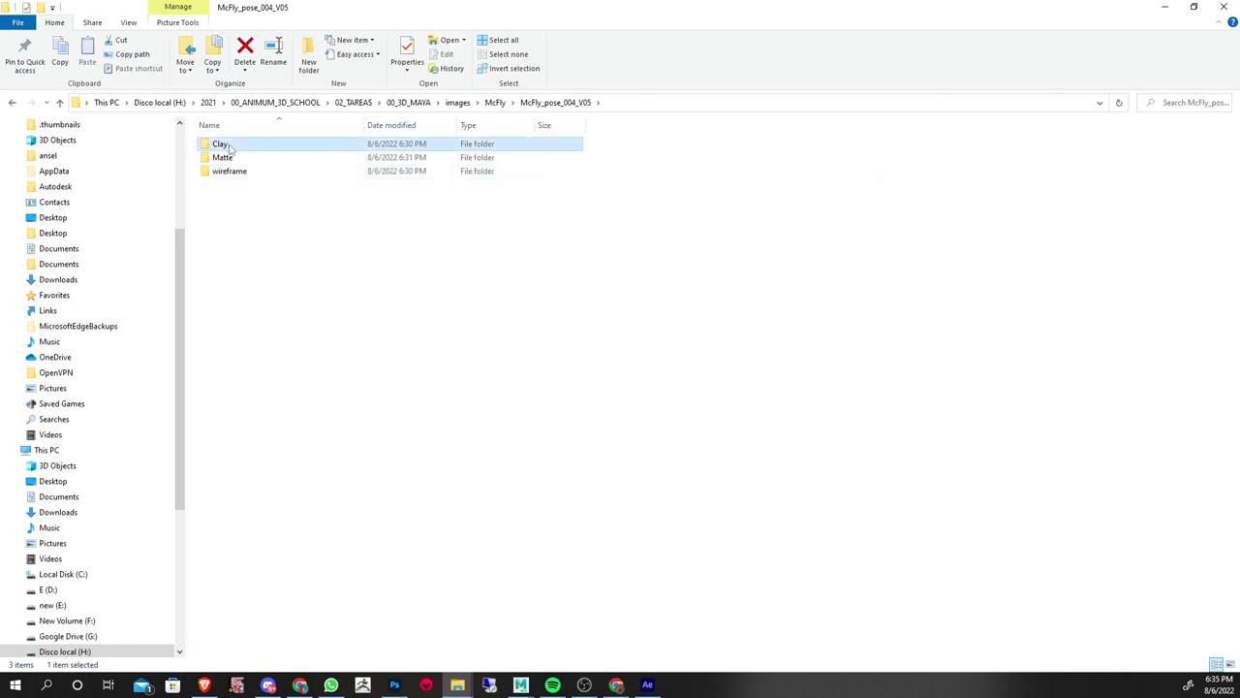
pyautogui.rightClick(232, 157)
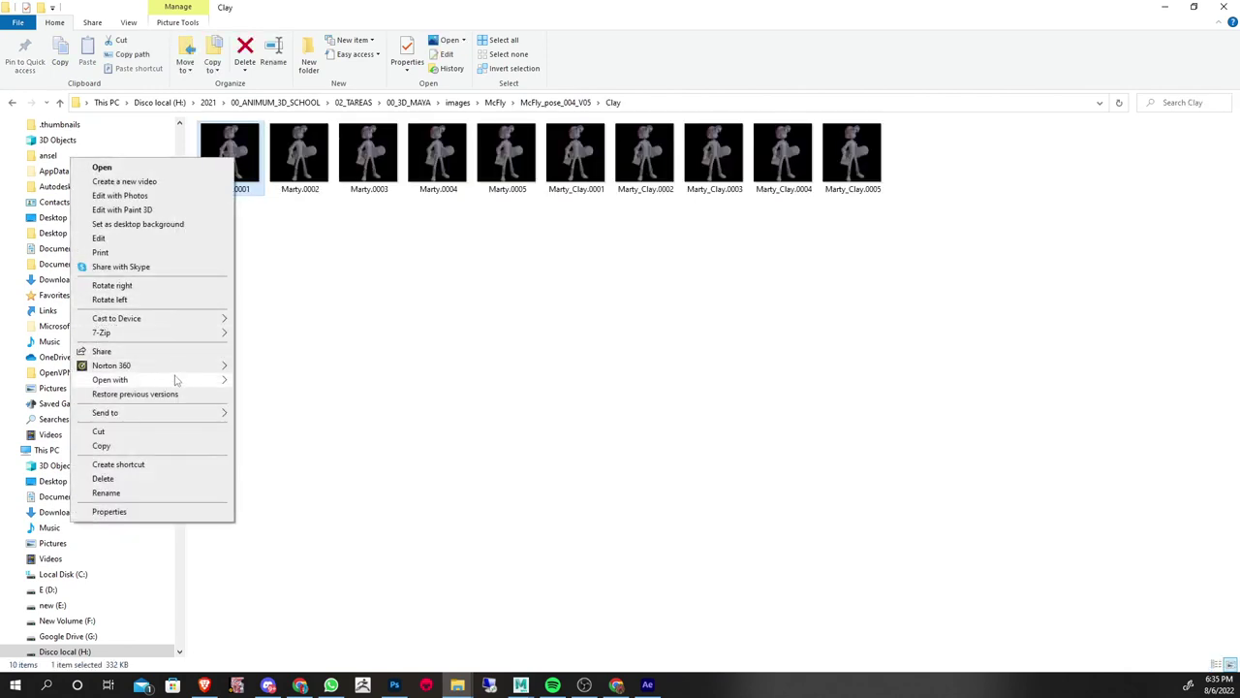
pyautogui.click(320, 438)
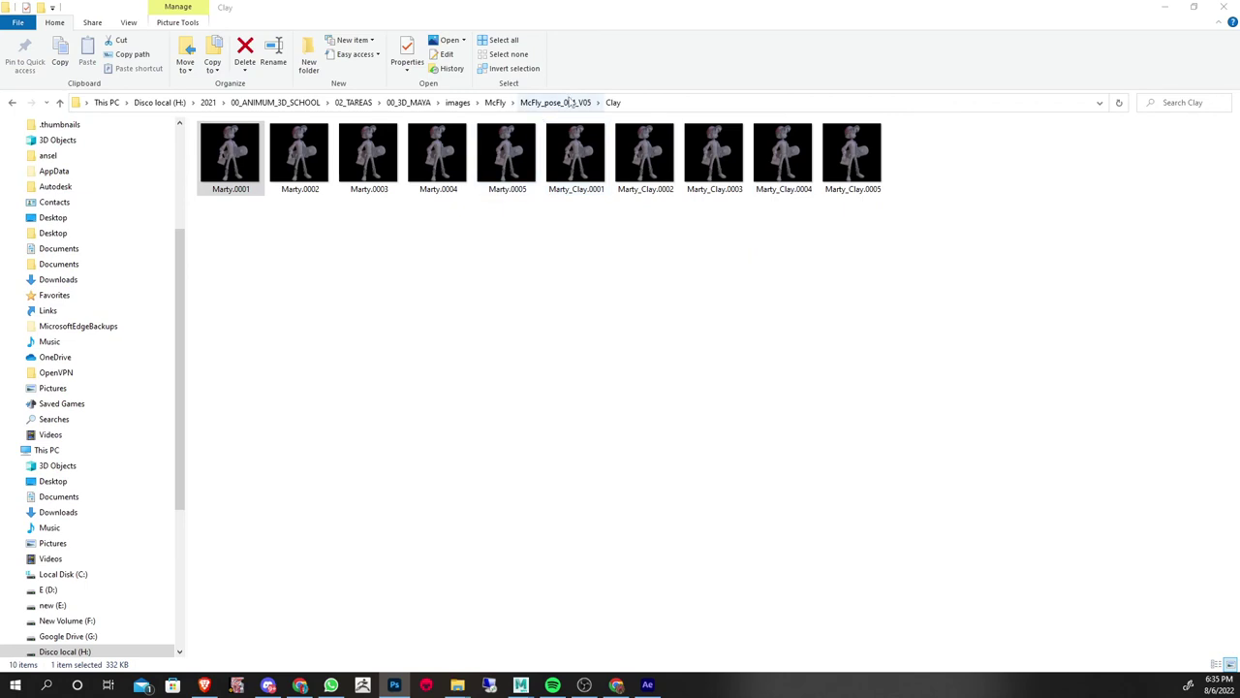
pyautogui.click(571, 102)
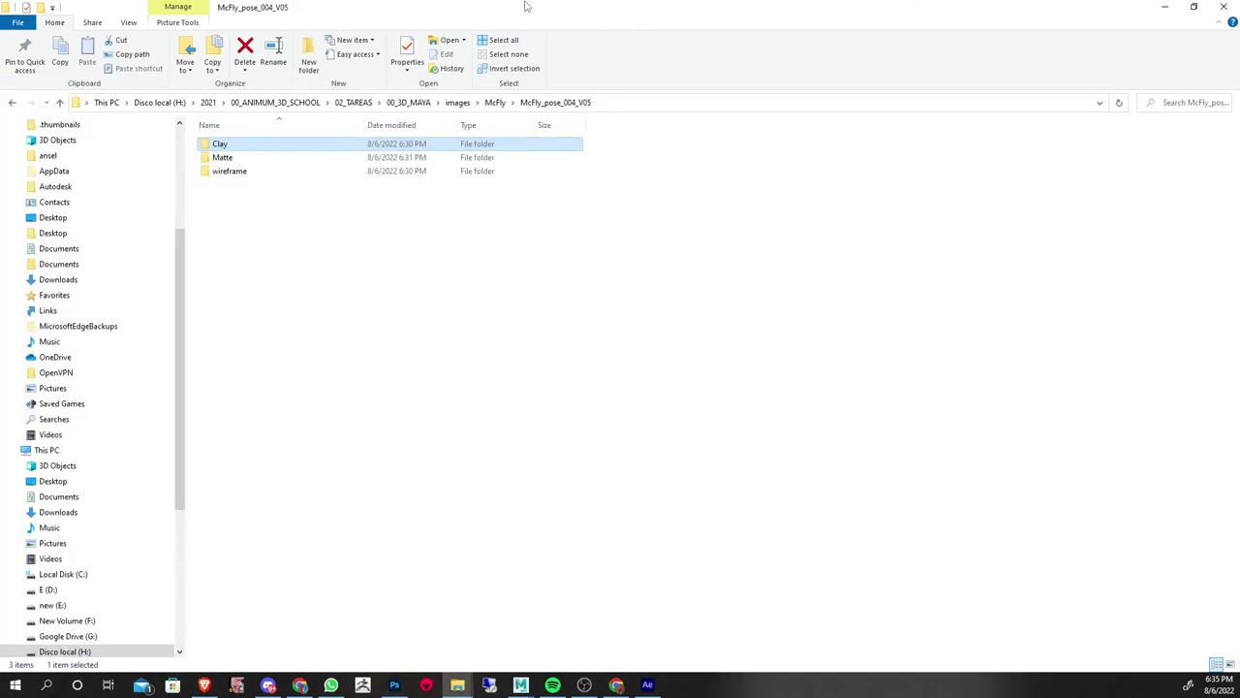
# Resize the Explorer window and place the wireframe Marty.0001 render into the Photoshop document
pyautogui.doubleClick(527, 7)
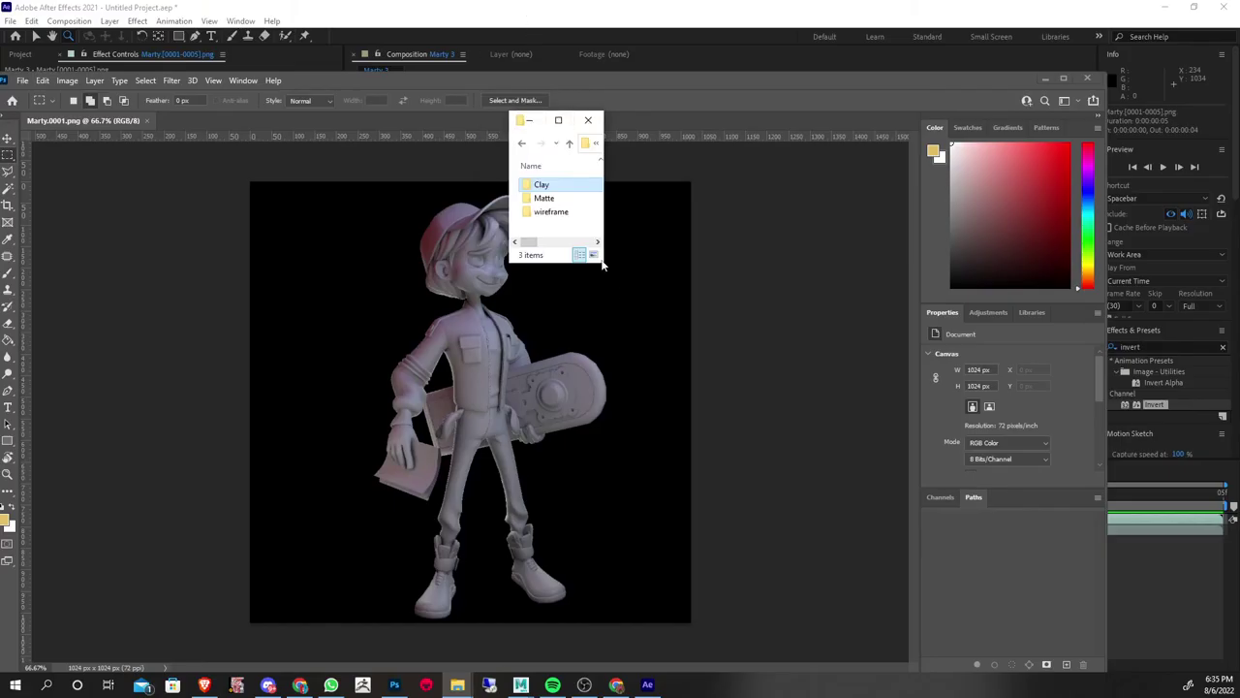
pyautogui.moveTo(603, 257); pyautogui.dragTo(817, 291)
pyautogui.moveTo(738, 262)
pyautogui.mouseDown()
pyautogui.moveTo(735, 288)
pyautogui.moveTo(429, 378)
pyautogui.mouseUp()
pyautogui.doubleClick(736, 288)
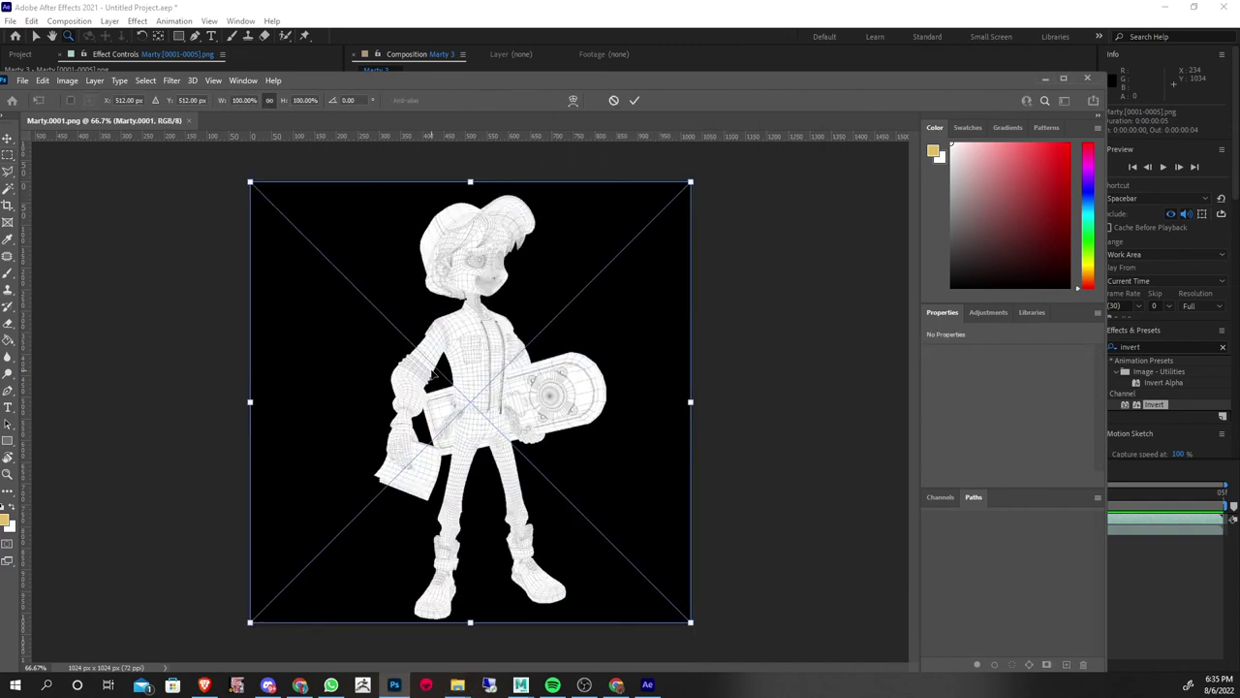
pyautogui.press('Return')
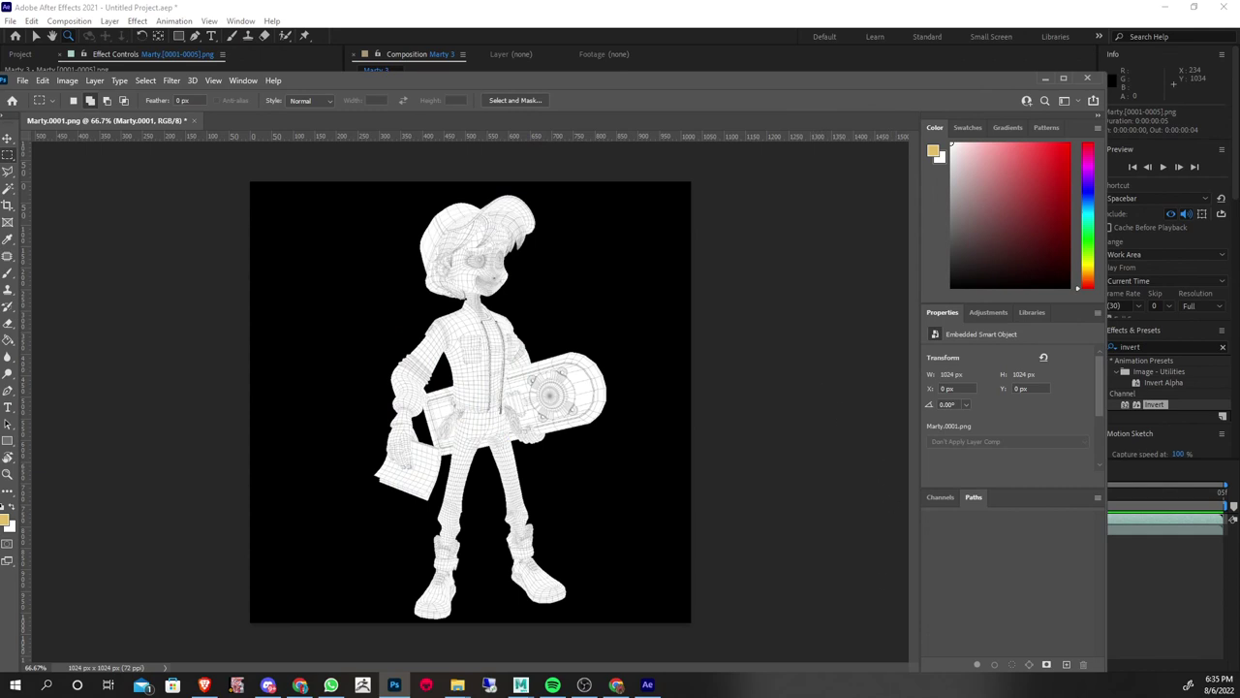
# Set the wireframe layer to Multiply in the Layers panel and zoom in on the character
pyautogui.press('F7')
pyautogui.moveTo(935, 427); pyautogui.dragTo(919, 174)
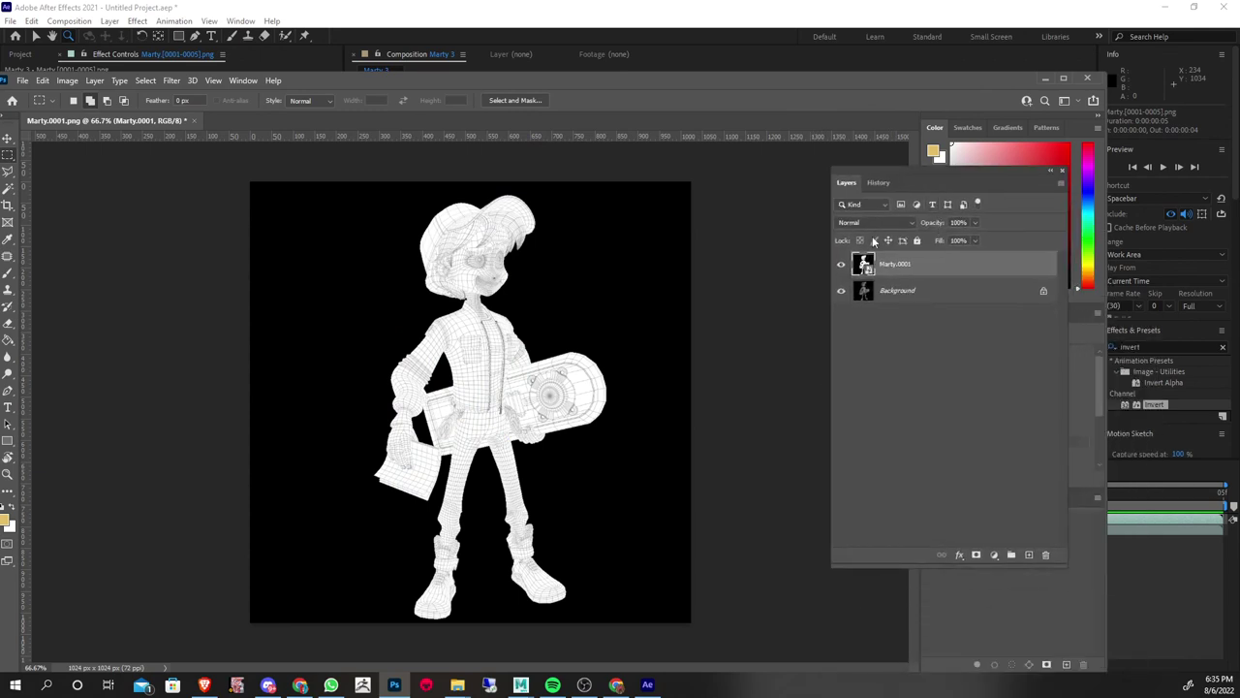
pyautogui.click(872, 222)
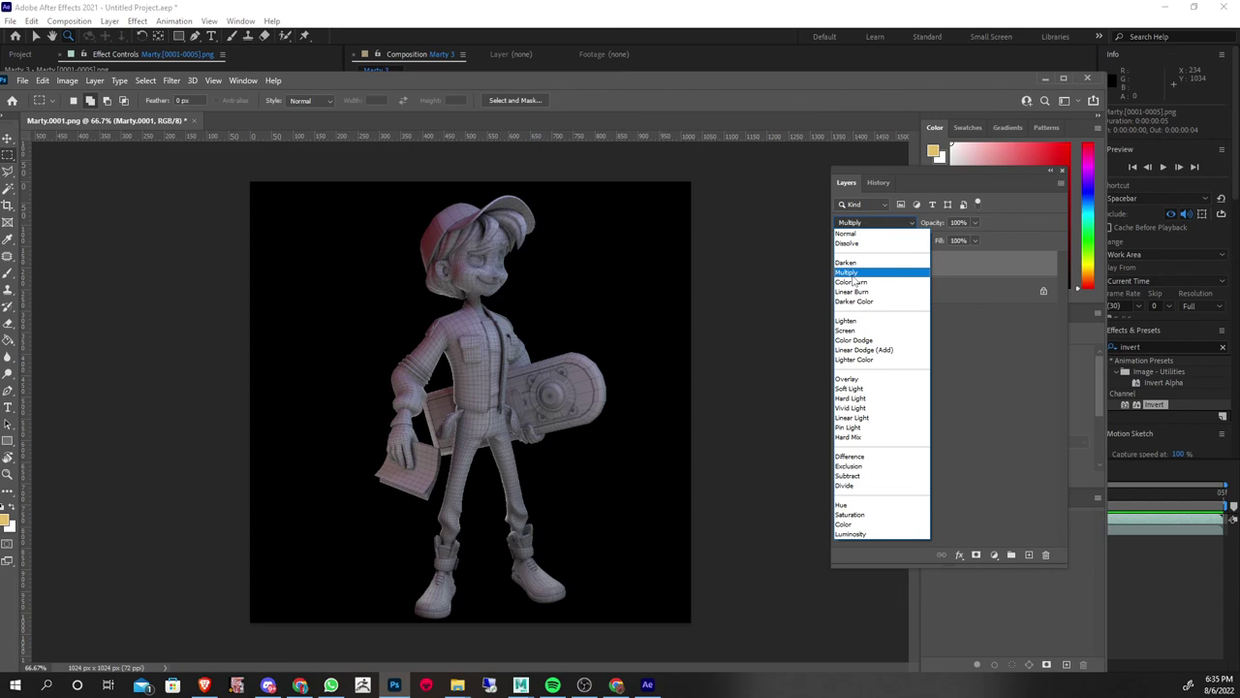
pyautogui.click(850, 274)
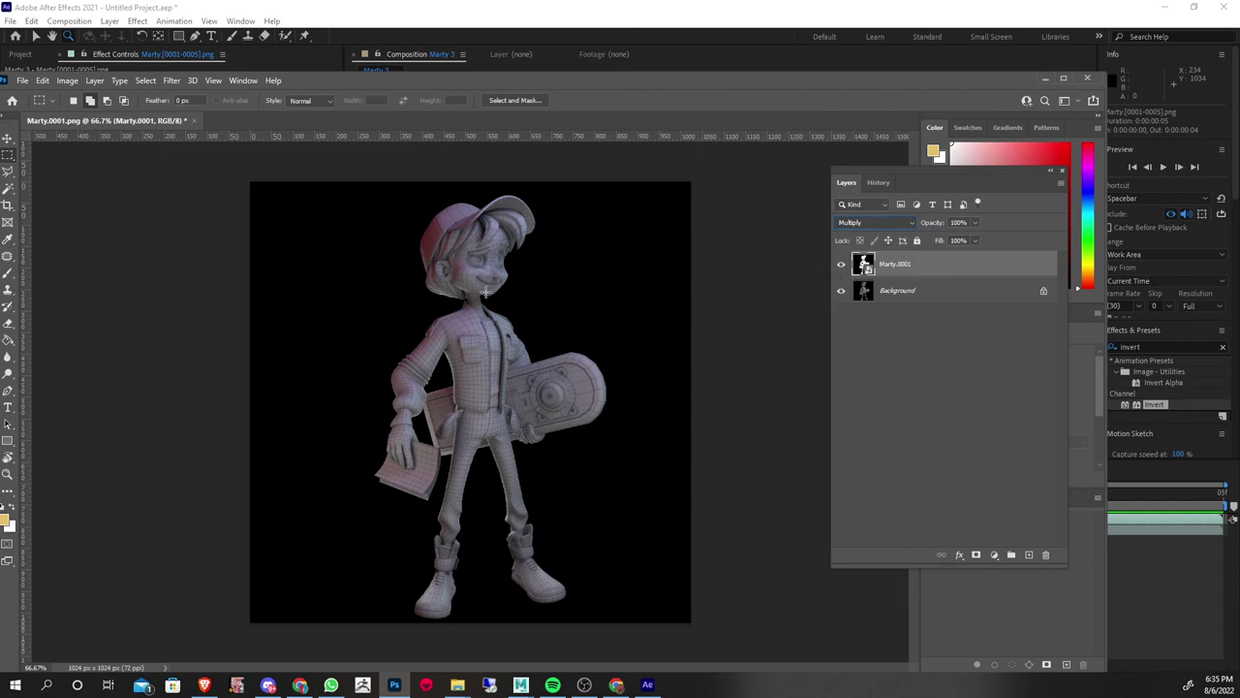
pyautogui.press('z')
pyautogui.moveTo(486, 291)
pyautogui.mouseDown()
pyautogui.moveTo(510, 368)
pyautogui.moveTo(559, 448)
pyautogui.moveTo(534, 421)
pyautogui.mouseUp()
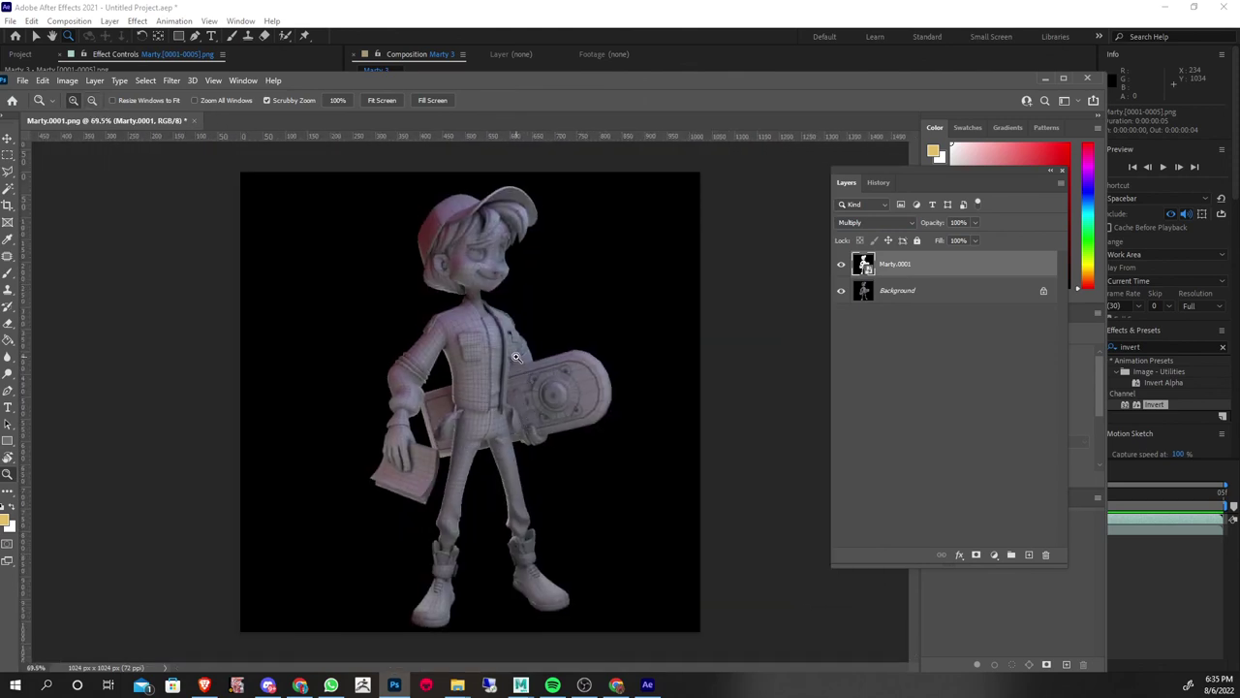
pyautogui.moveTo(516, 357); pyautogui.dragTo(507, 355)
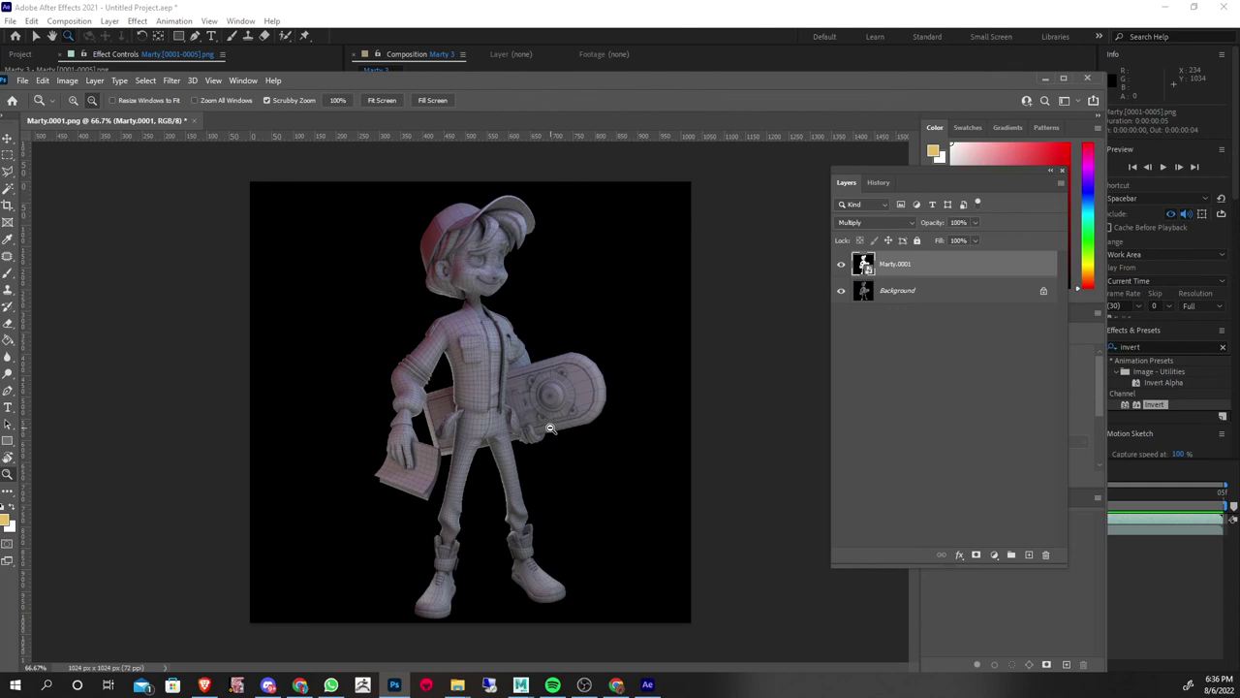
pyautogui.moveTo(543, 422); pyautogui.dragTo(557, 412)
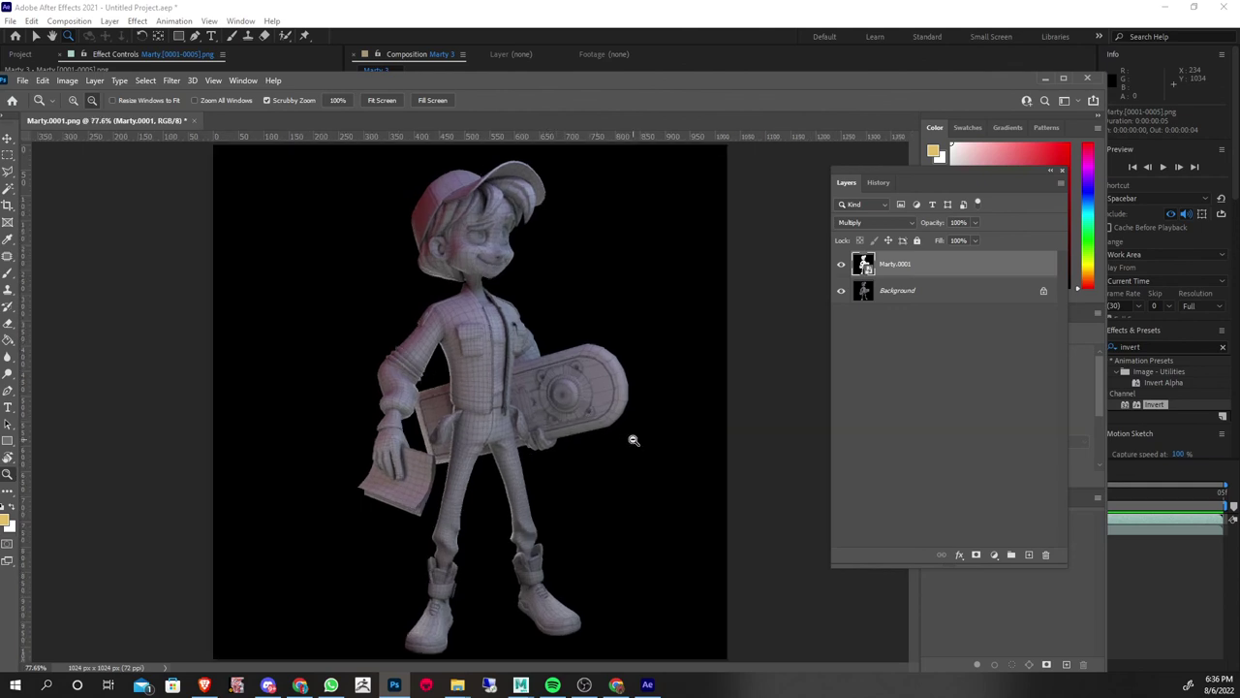